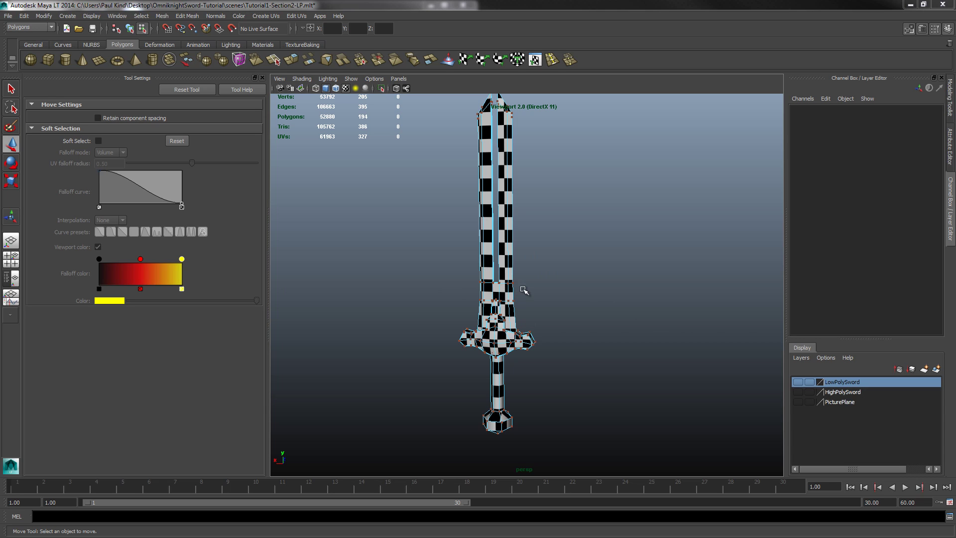
- Add the checkered low-poly sword to the LowPolySword display layer and turn on that layer's visibility
{"action": "left_click_drag", "start_coordinate": [523, 292], "coordinate": [496, 251], "text": "alt"}
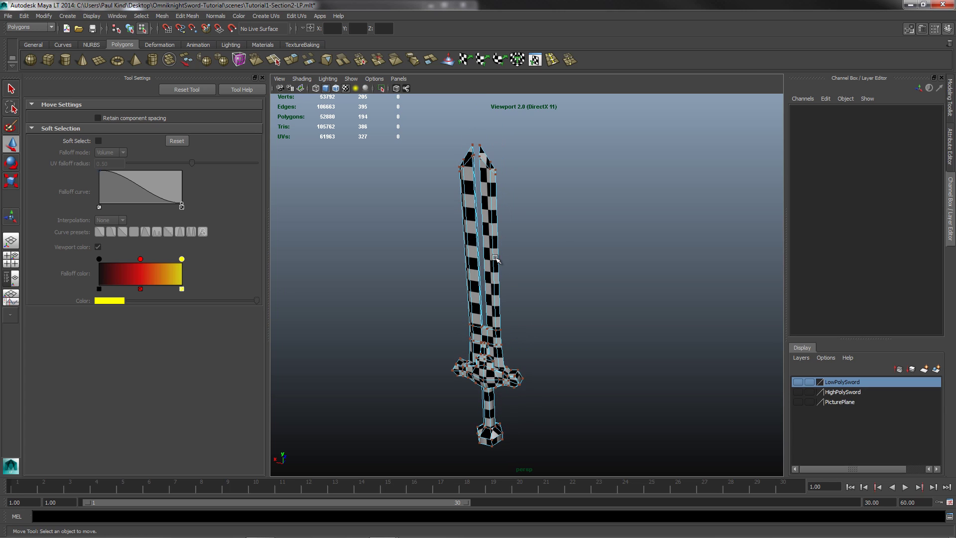
{"action": "right_click_drag", "start_coordinate": [495, 252], "coordinate": [537, 246]}
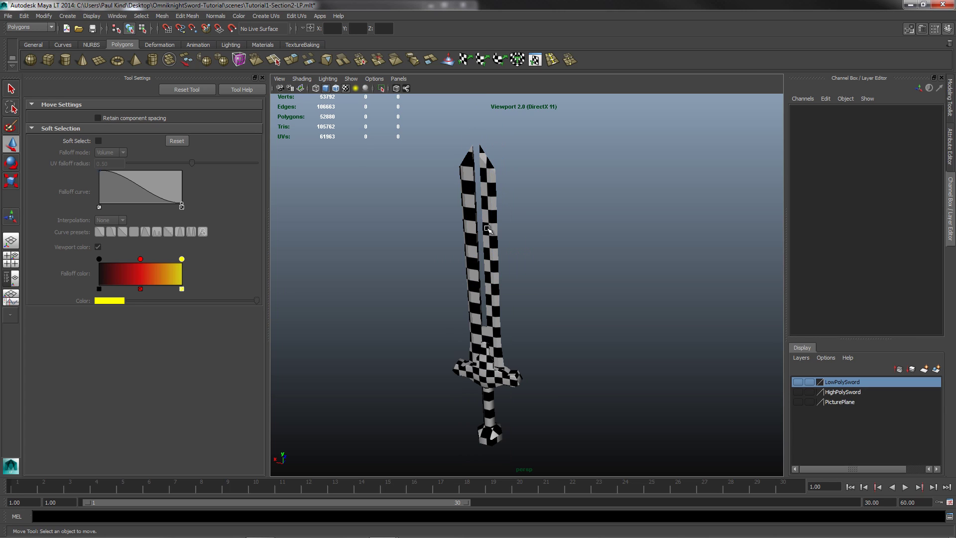
{"action": "left_click", "coordinate": [485, 229]}
{"action": "mouse_move", "coordinate": [599, 249]}
{"action": "left_mouse_down", "text": "alt"}
{"action": "mouse_move", "coordinate": [576, 252]}
{"action": "mouse_move", "coordinate": [589, 251]}
{"action": "left_mouse_up", "text": "alt"}
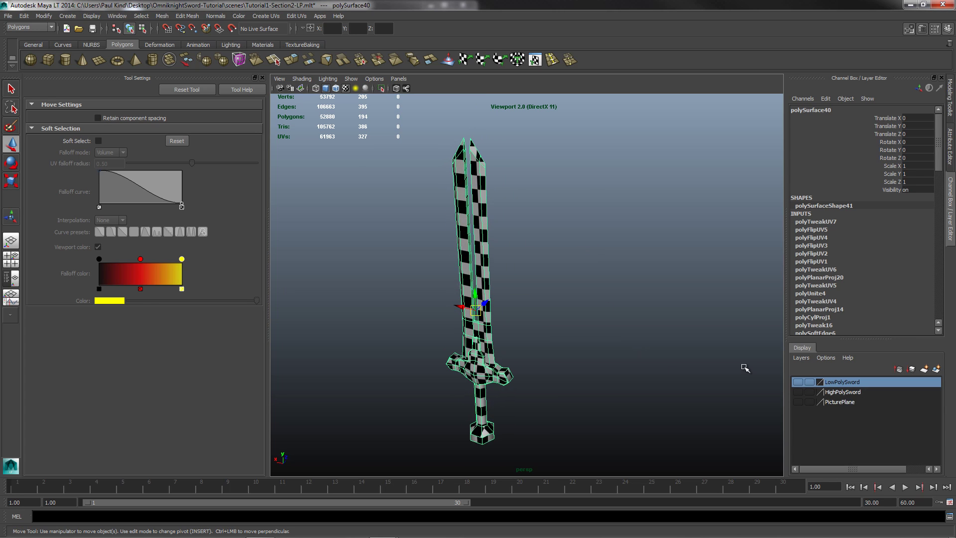
{"action": "right_click", "coordinate": [832, 385]}
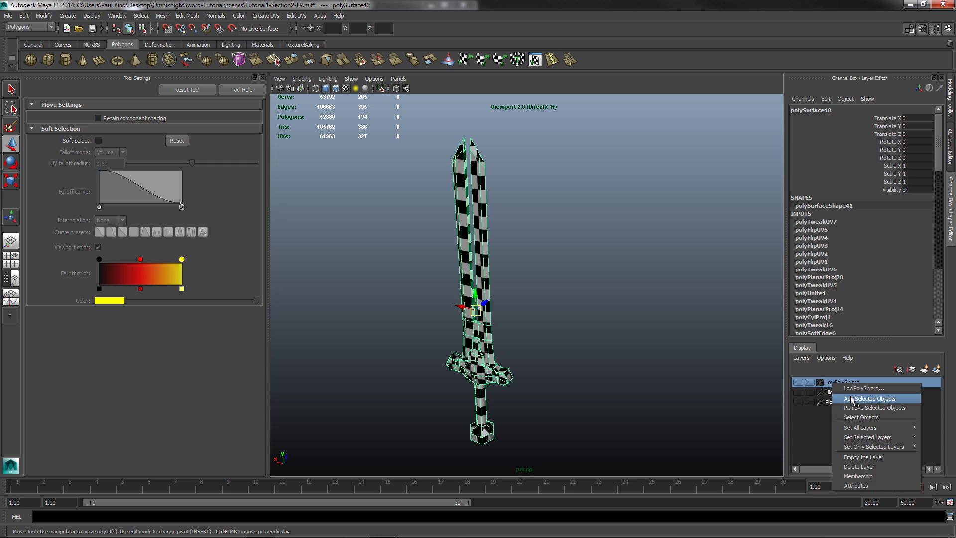
{"action": "left_click", "coordinate": [852, 398]}
{"action": "left_click", "coordinate": [798, 382]}
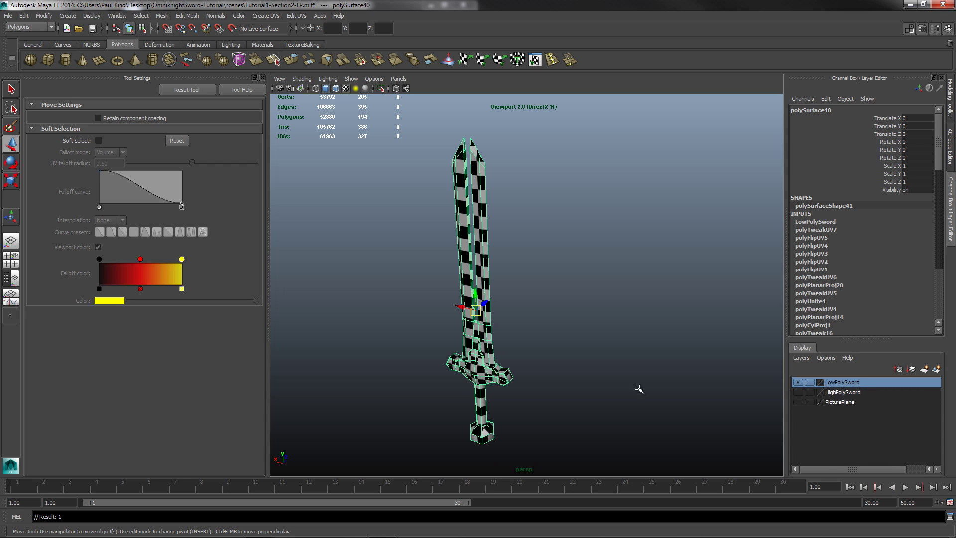
- Toggle the visibility of the LowPolySword, HighPolySword and PicturePlane layers to check which objects each one holds
{"action": "left_click", "coordinate": [798, 382]}
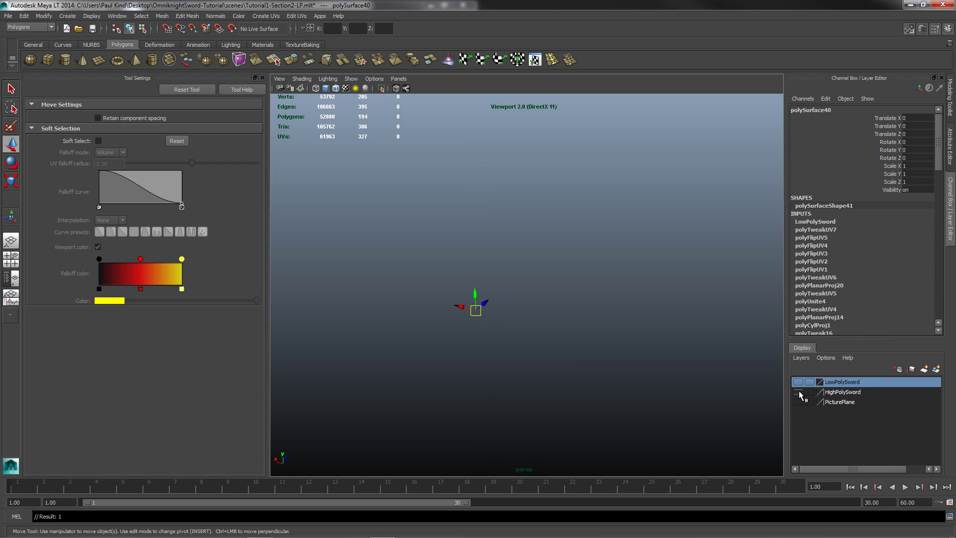
{"action": "left_click", "coordinate": [798, 384]}
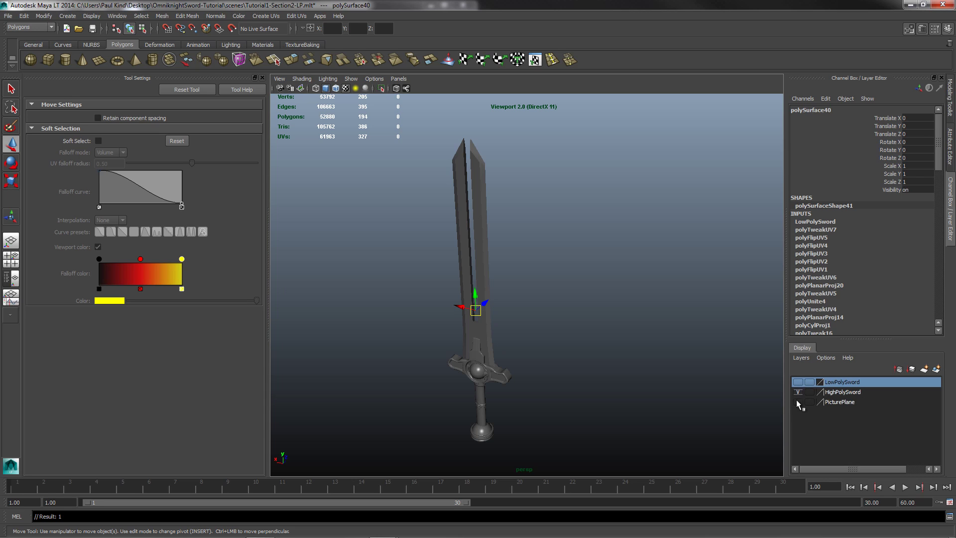
{"action": "left_click", "coordinate": [798, 402]}
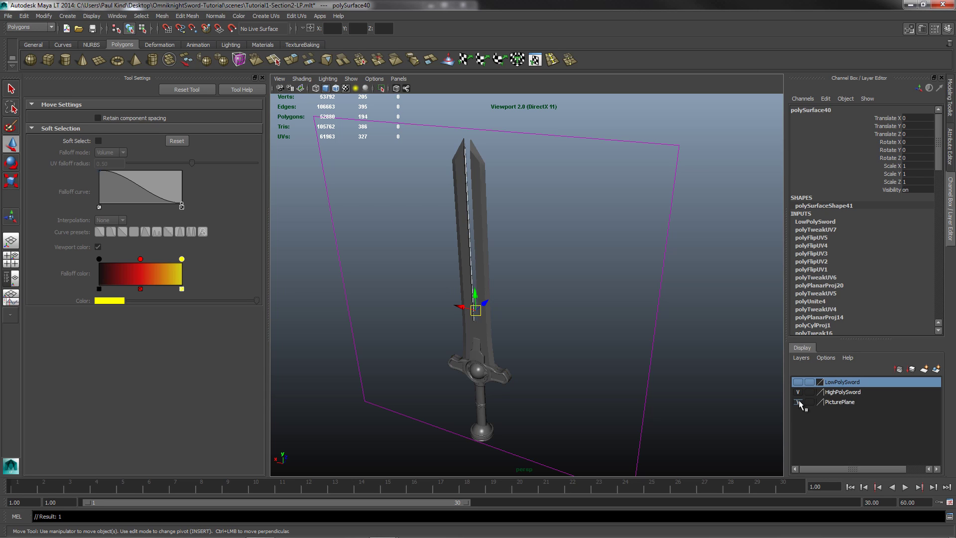
{"action": "left_click", "coordinate": [798, 402]}
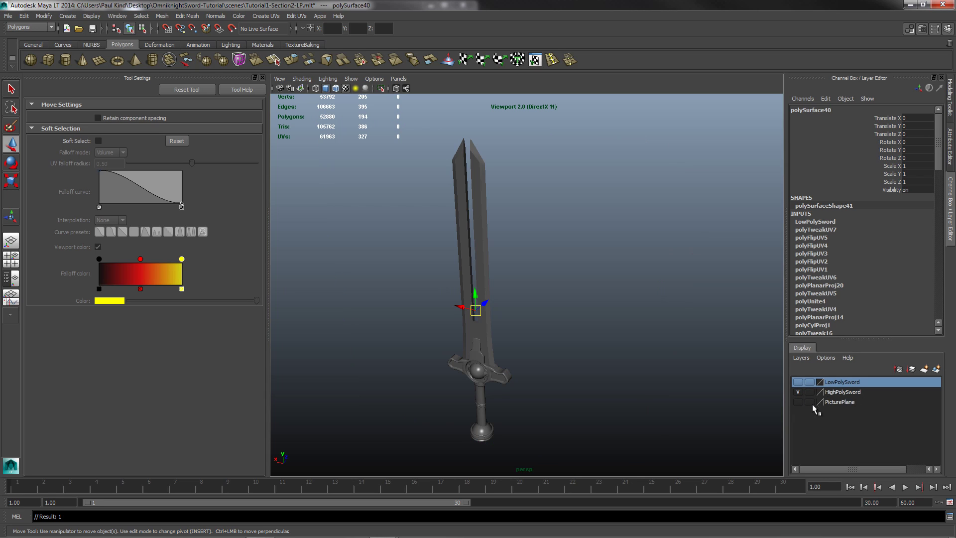
{"action": "left_click", "coordinate": [798, 382]}
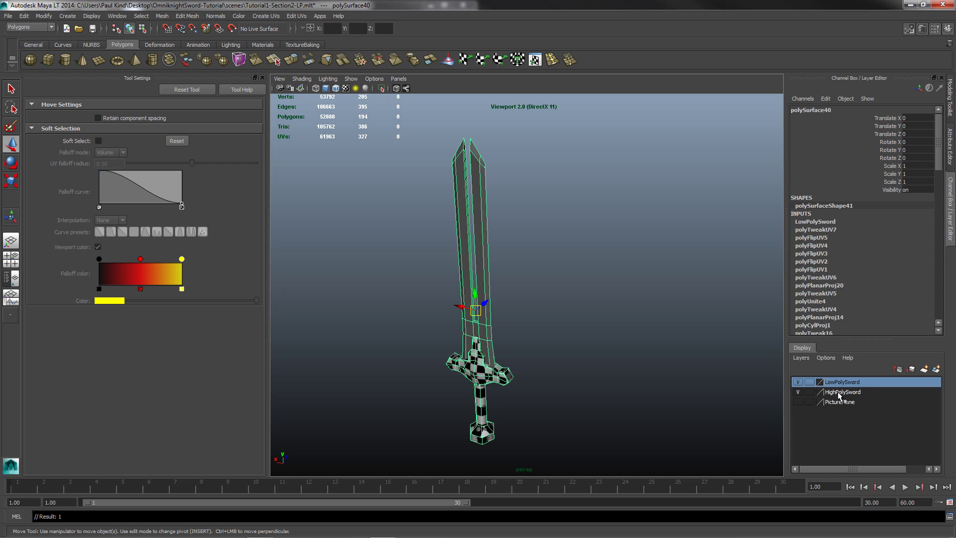
- Open the Texture Baking Settings and expand the Targets section of the baking options
{"action": "left_click", "coordinate": [317, 47]}
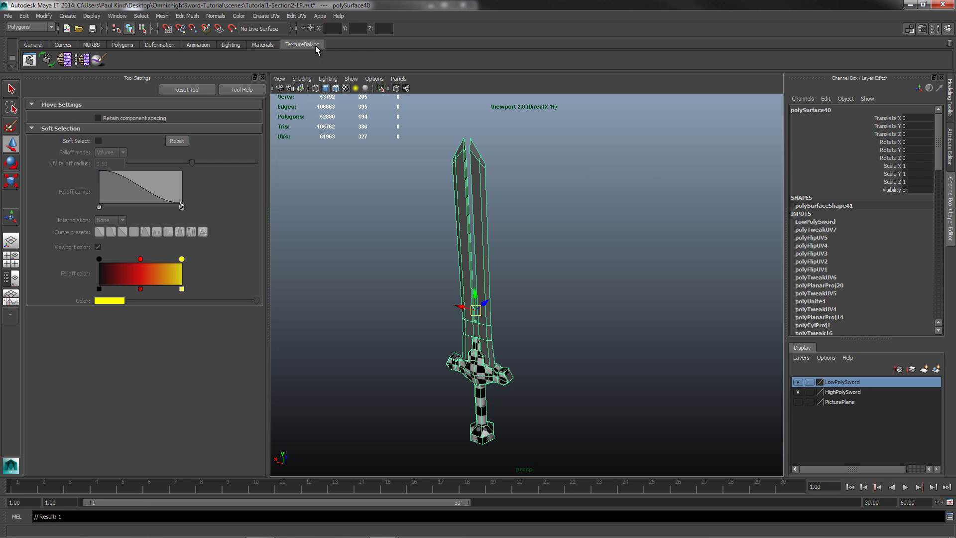
{"action": "left_click", "coordinate": [79, 61]}
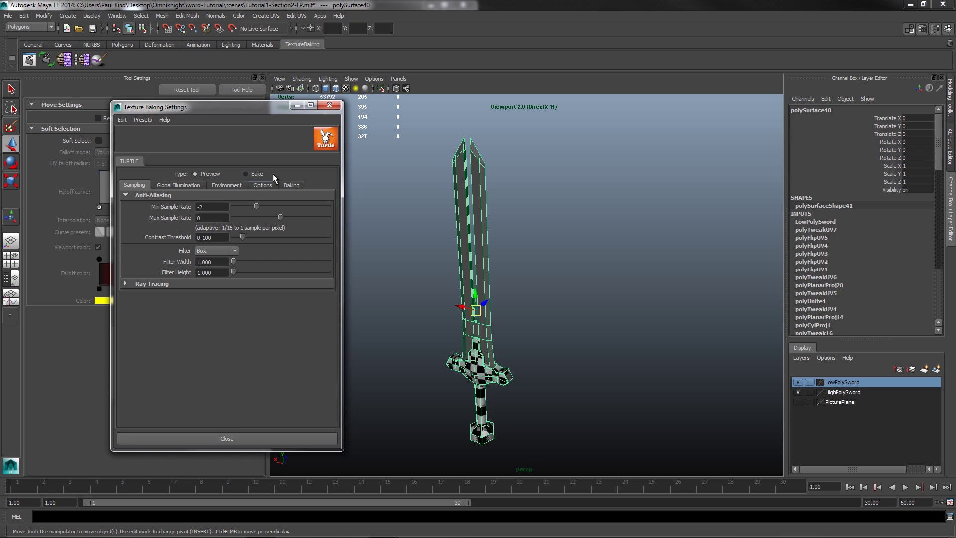
{"action": "left_click", "coordinate": [293, 185]}
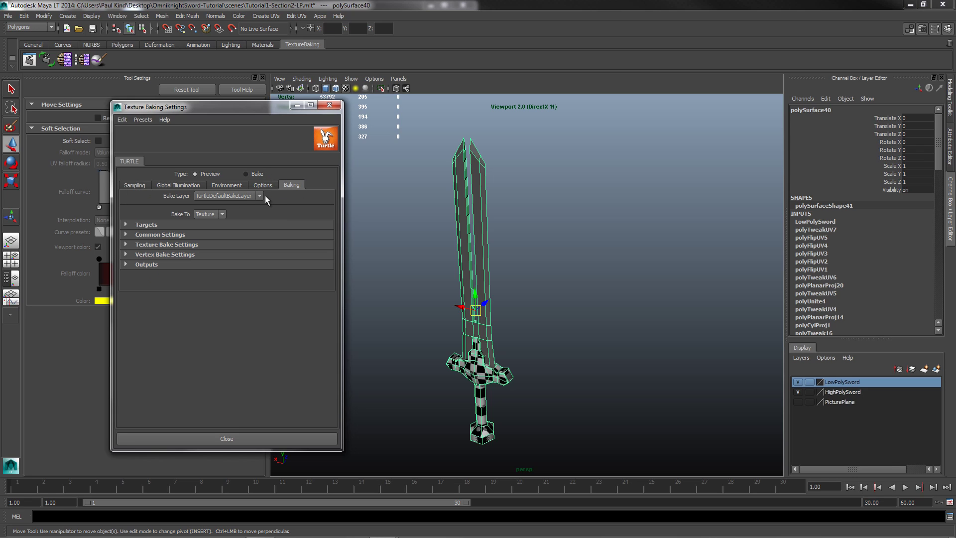
{"action": "left_click", "coordinate": [151, 222]}
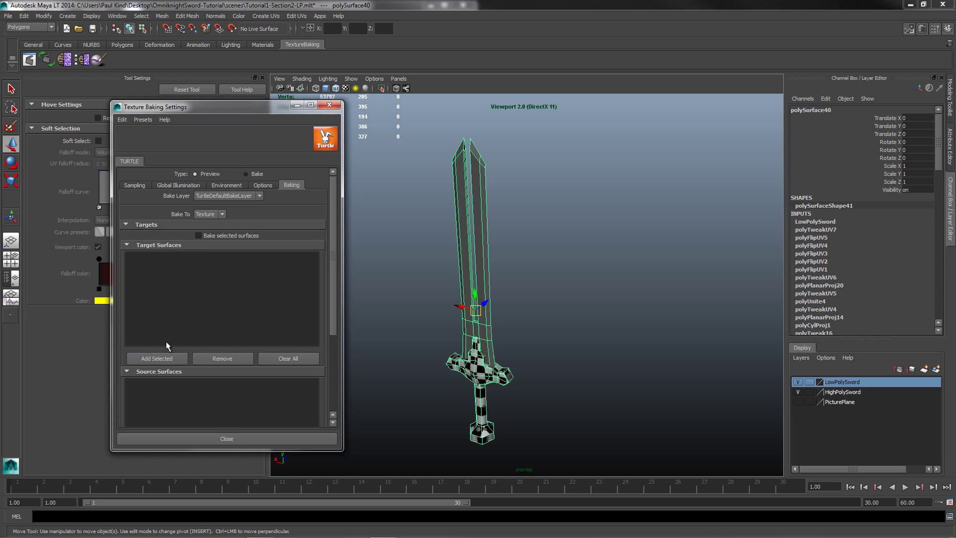
- Hide the HighPolySword layer and add the selected low-poly sword to the bake's target surfaces
{"action": "left_click", "coordinate": [797, 382]}
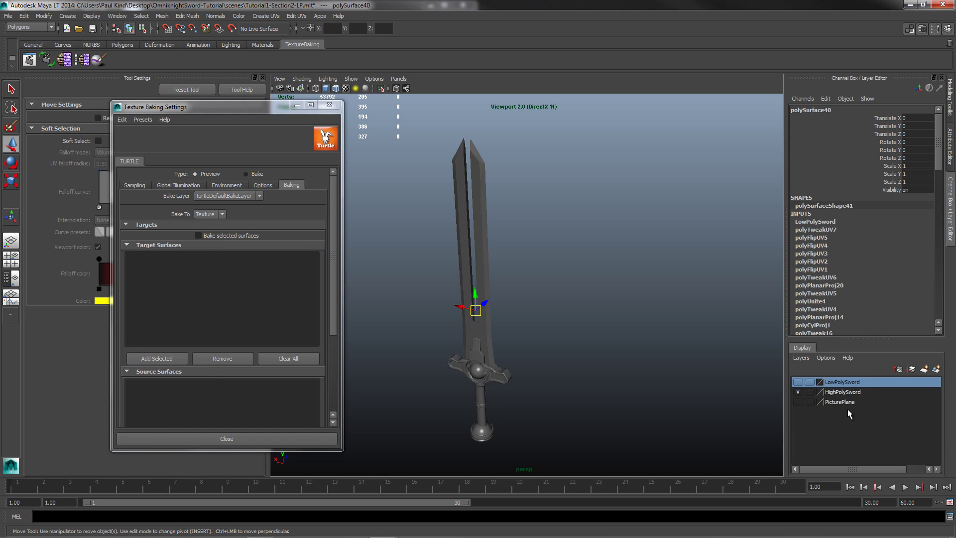
{"action": "left_click", "coordinate": [797, 381]}
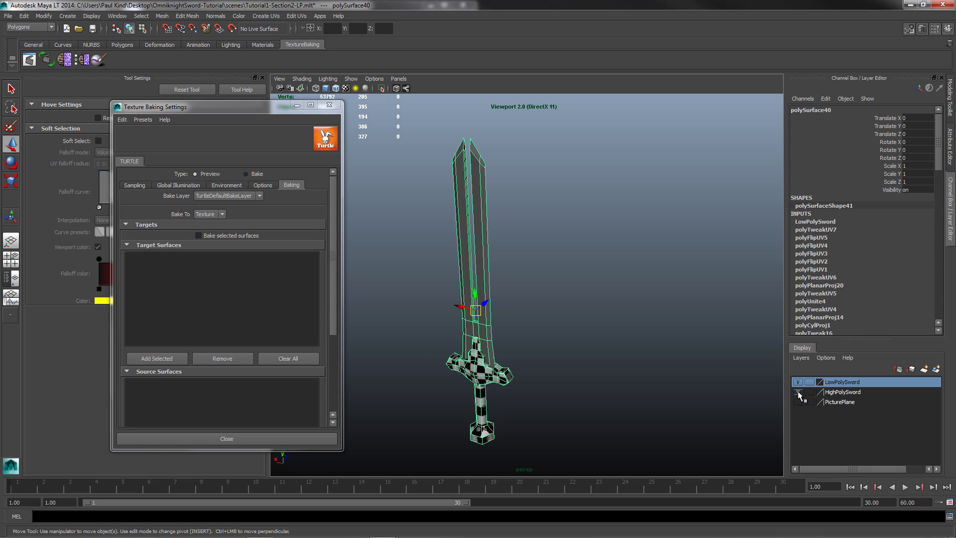
{"action": "left_click", "coordinate": [797, 392]}
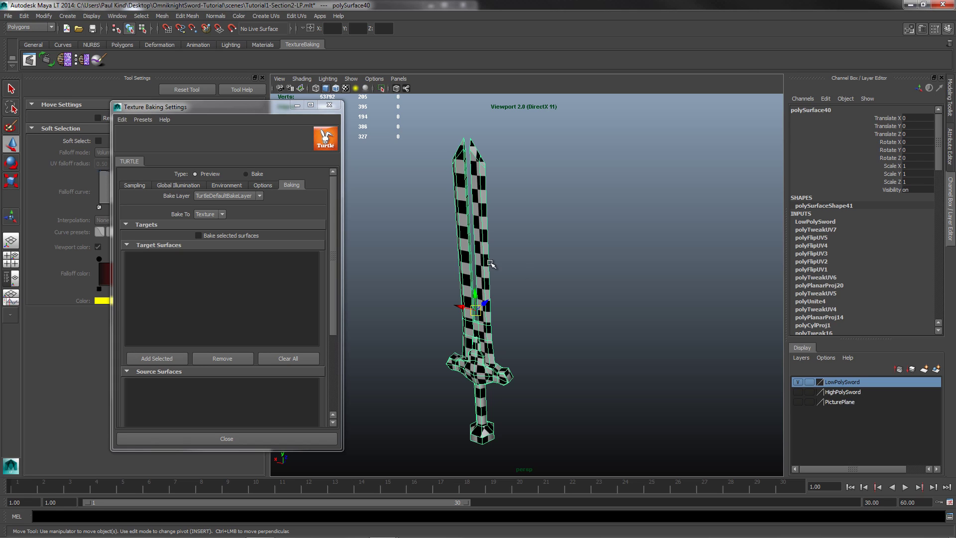
{"action": "left_click", "coordinate": [153, 359]}
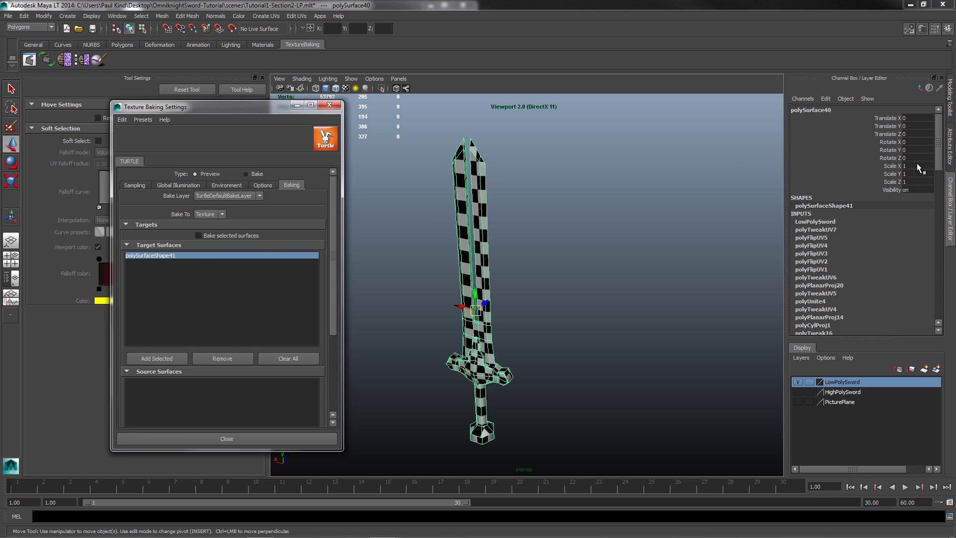
- Rename the low-poly sword's mesh shape node as LowPolySword
{"action": "left_click", "coordinate": [950, 142]}
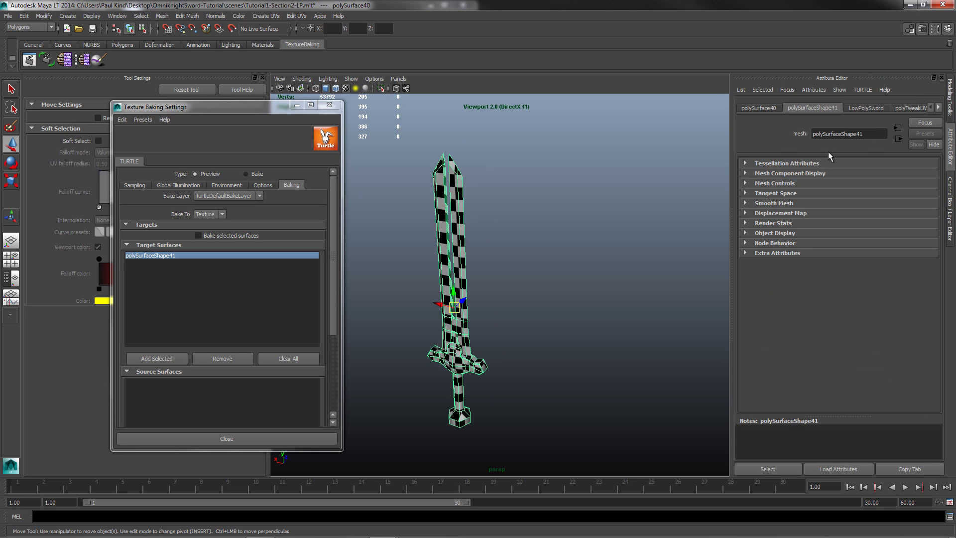
{"action": "double_click", "coordinate": [837, 133]}
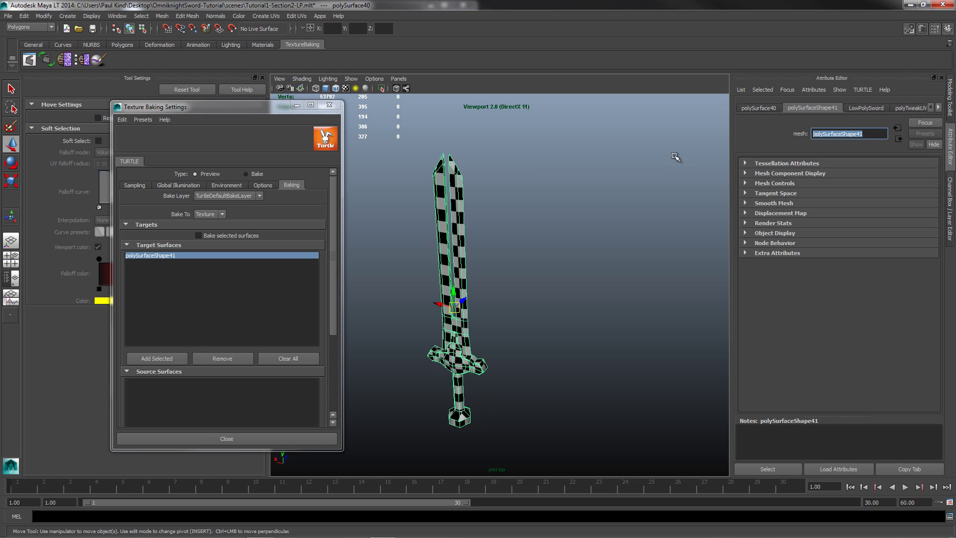
{"action": "type", "text": "LowPolySword"}
{"action": "key", "text": "Return"}
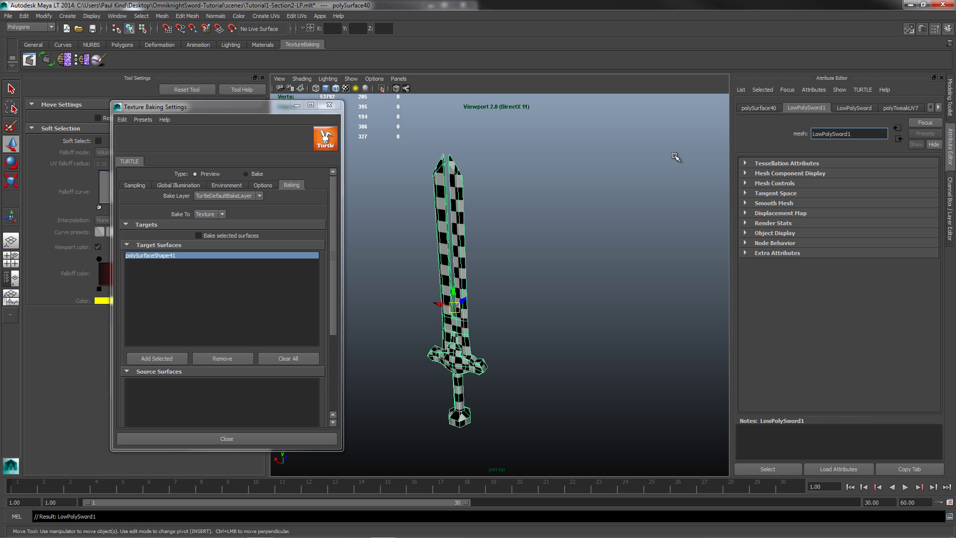
- Remove the outdated target surface entry and add the renamed low-poly sword to the target surfaces again
{"action": "left_click", "coordinate": [193, 289]}
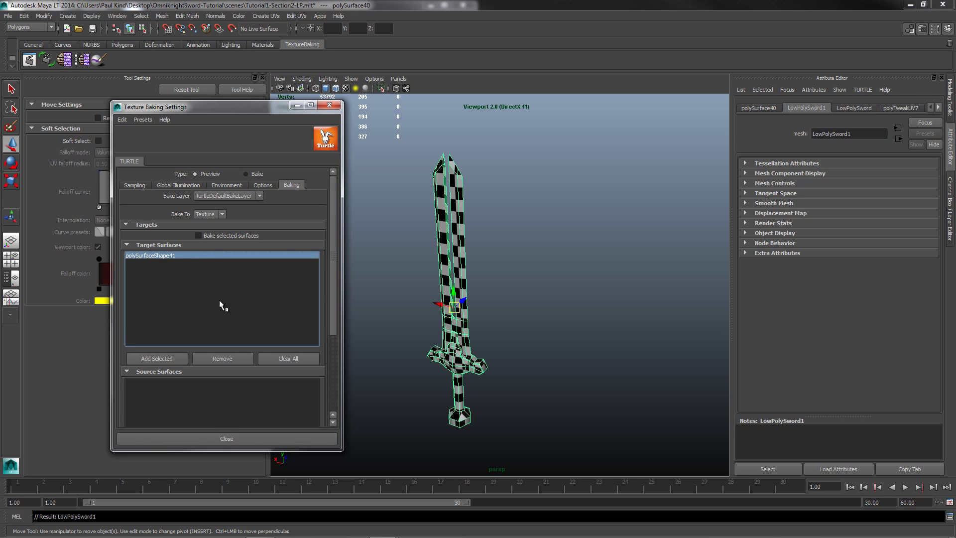
{"action": "left_click", "coordinate": [219, 359]}
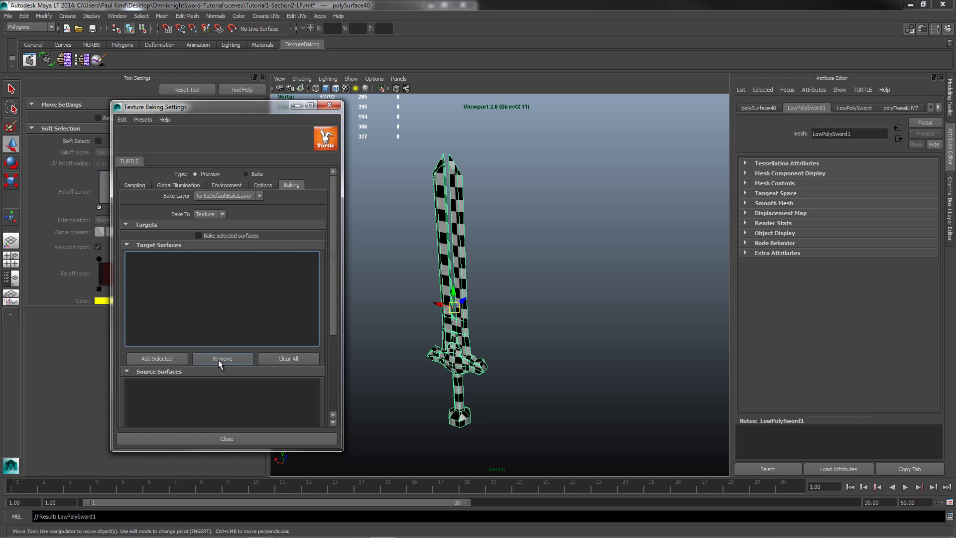
{"action": "left_click", "coordinate": [533, 328]}
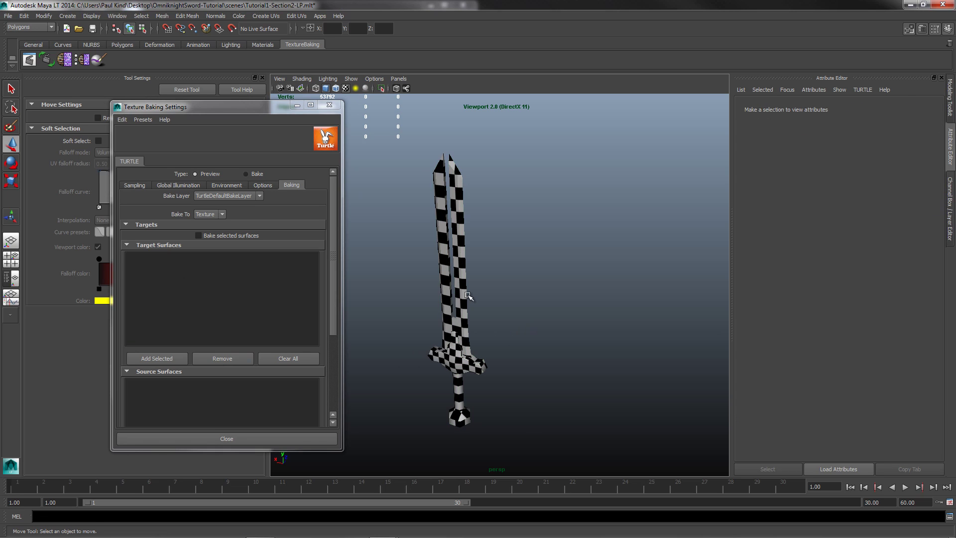
{"action": "left_click", "coordinate": [451, 311]}
{"action": "left_click", "coordinate": [157, 358]}
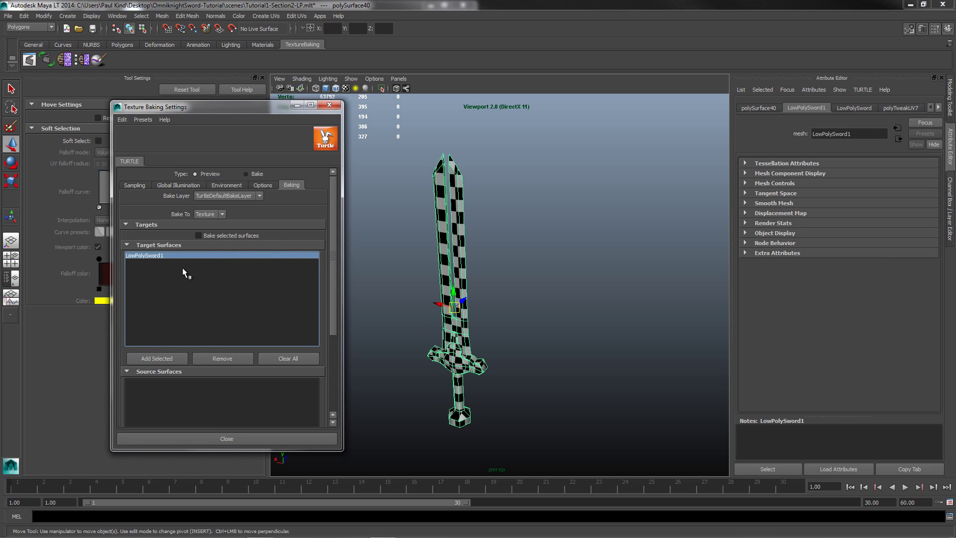
- Bring up the bake's Source Surfaces list, hide the LowPolySword layer and show the HighPolySword layer
{"action": "left_click", "coordinate": [213, 394]}
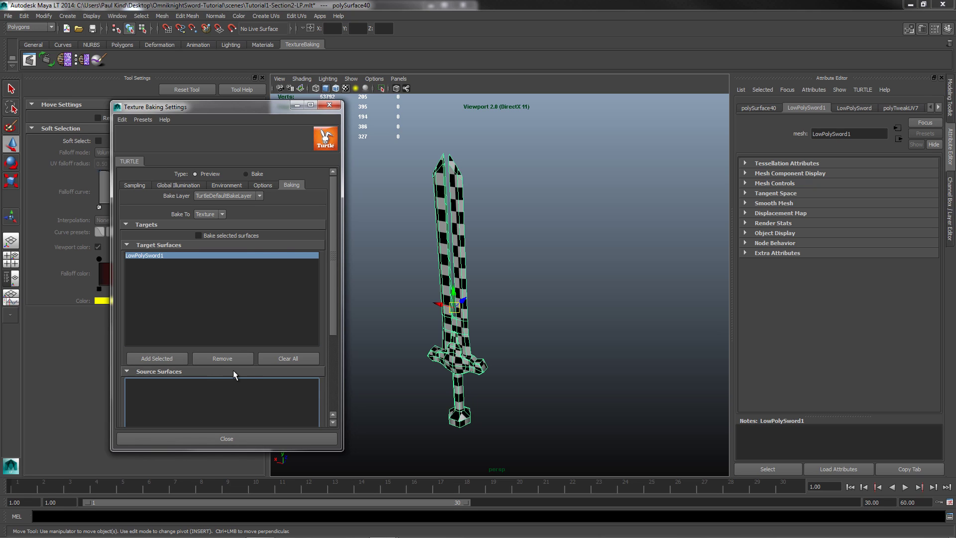
{"action": "scroll", "coordinate": [294, 407], "scroll_direction": "down", "scroll_amount": 3}
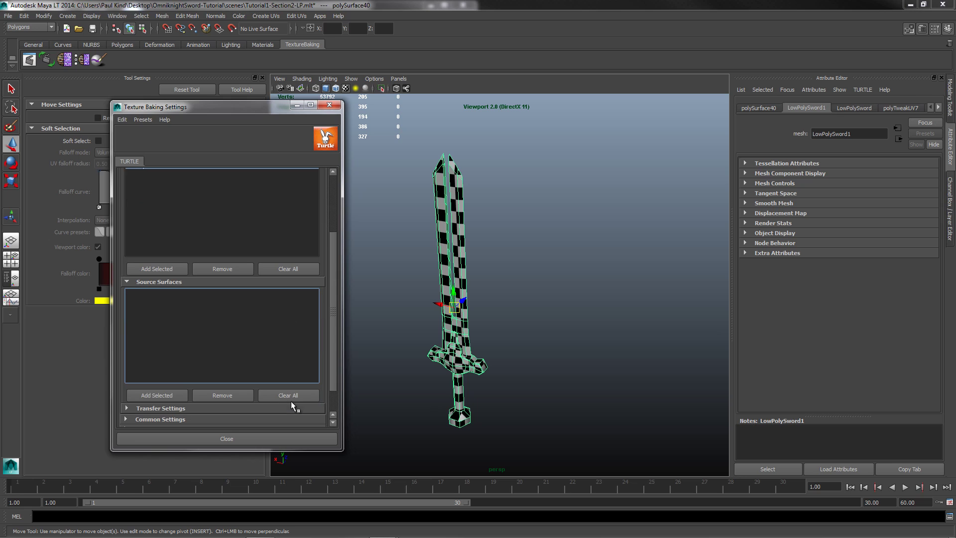
{"action": "left_click", "coordinate": [951, 202]}
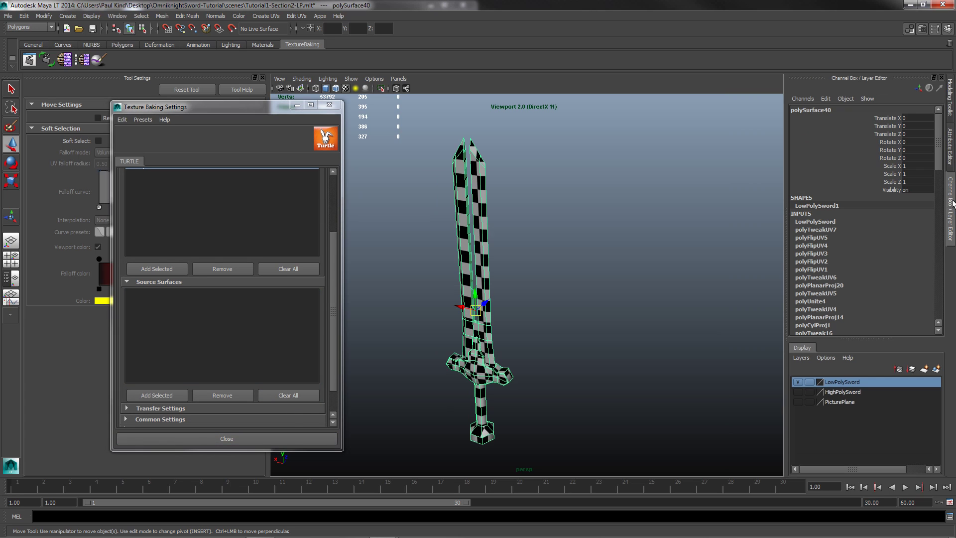
{"action": "left_click", "coordinate": [798, 381]}
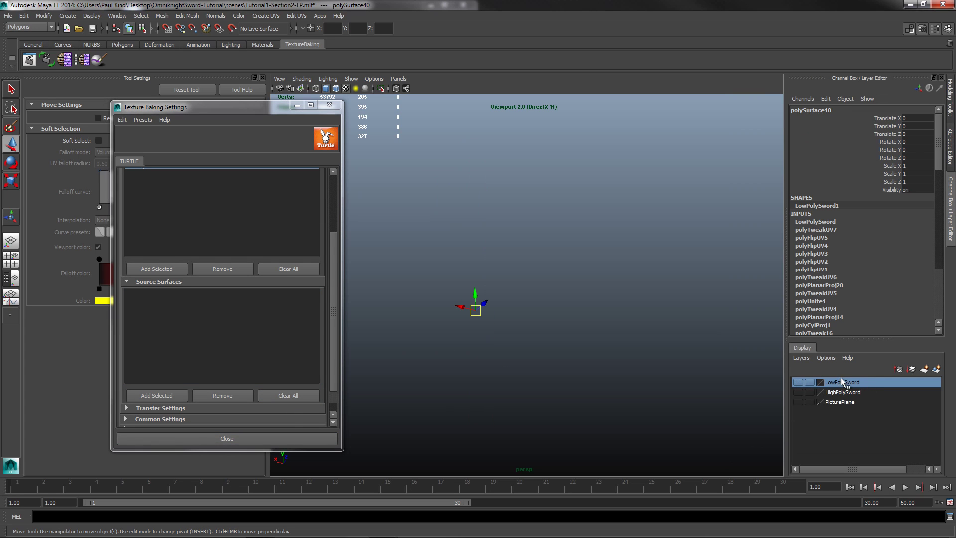
{"action": "left_click", "coordinate": [798, 392]}
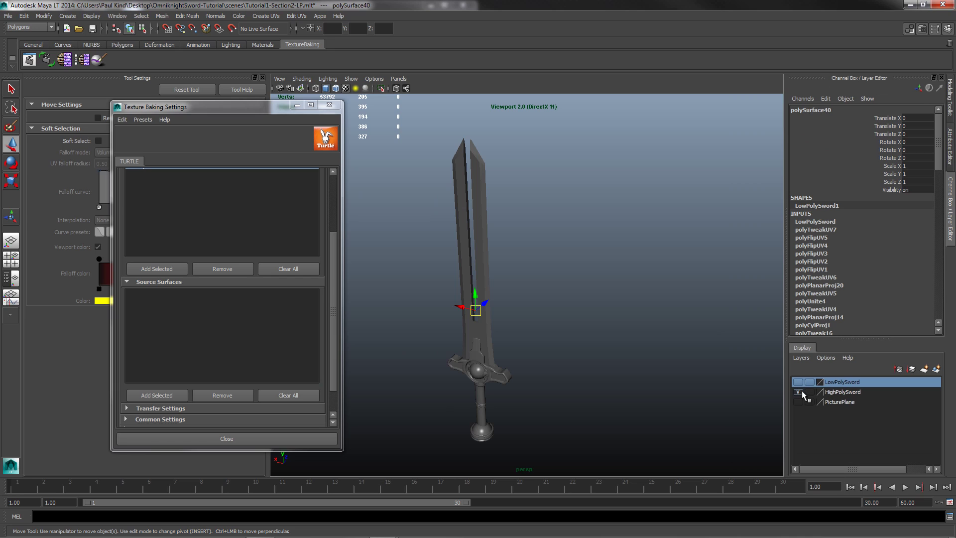
- Select the high-poly sword's hilt and blade together and combine them into a single mesh
{"action": "left_click", "coordinate": [473, 331]}
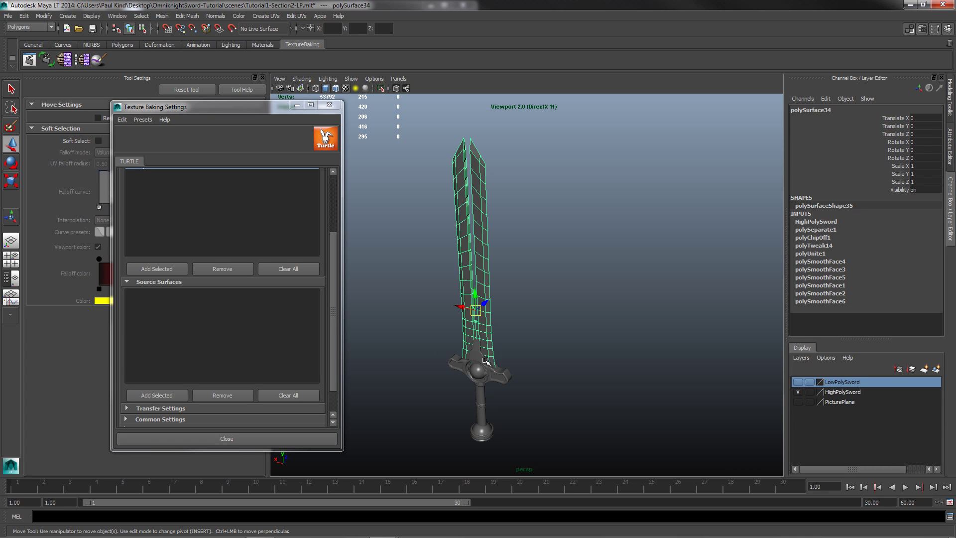
{"action": "left_click", "coordinate": [478, 360]}
{"action": "left_click", "coordinate": [531, 343]}
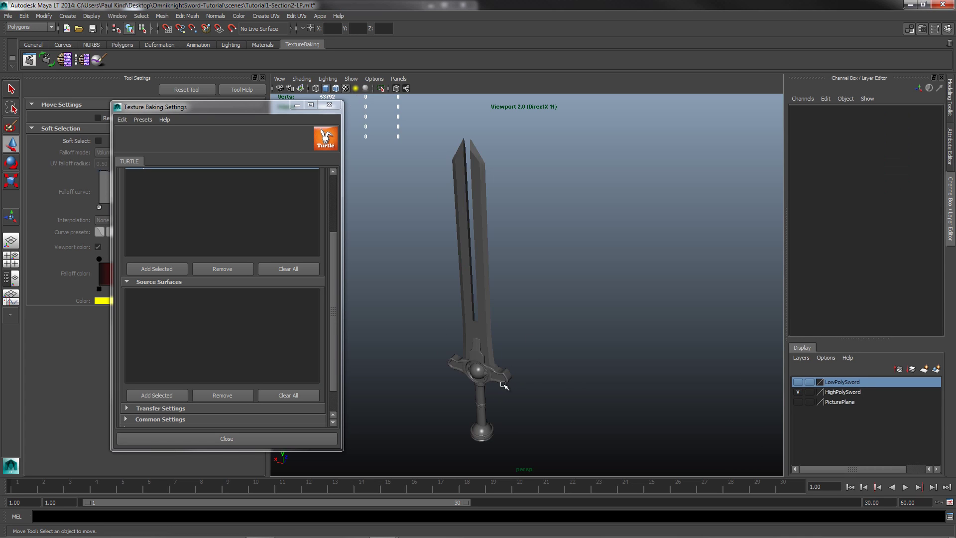
{"action": "left_click", "coordinate": [496, 382]}
{"action": "left_click", "coordinate": [484, 327]}
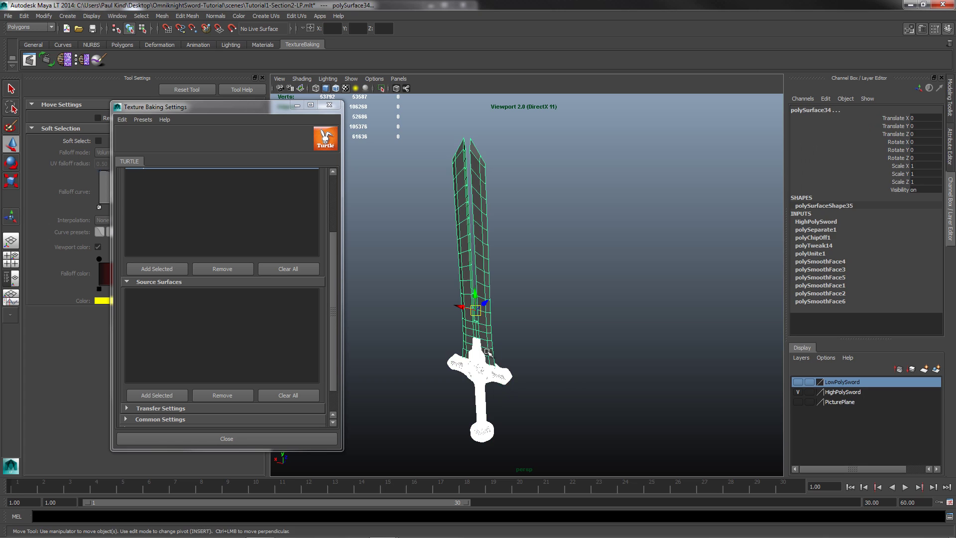
{"action": "left_click", "coordinate": [163, 16]}
{"action": "left_click", "coordinate": [177, 40]}
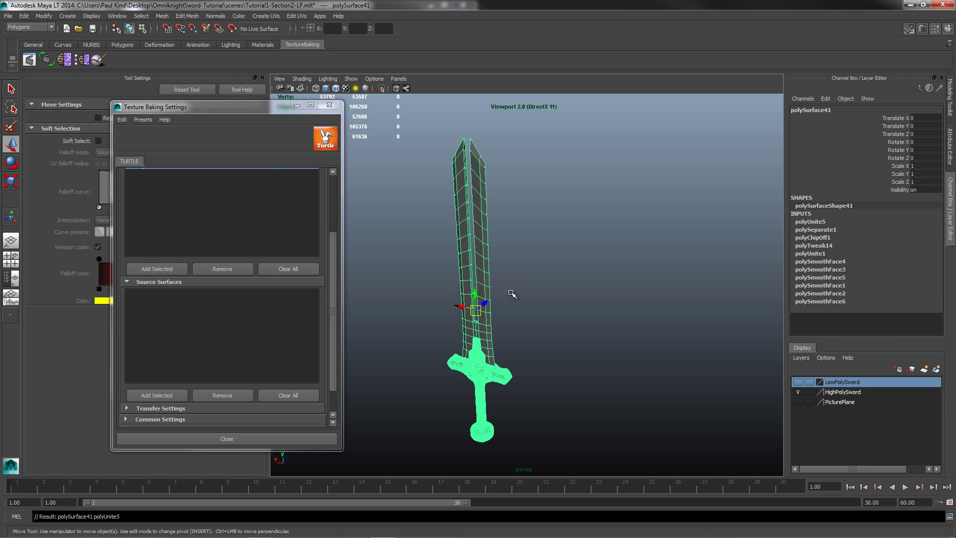
- Rename the combined high-poly sword's mesh shape node as HighPolySword1
{"action": "key", "text": "5"}
{"action": "left_click", "coordinate": [483, 393]}
{"action": "left_click", "coordinate": [481, 381]}
{"action": "key", "text": "ctrl+a"}
{"action": "key", "text": "Tab"}
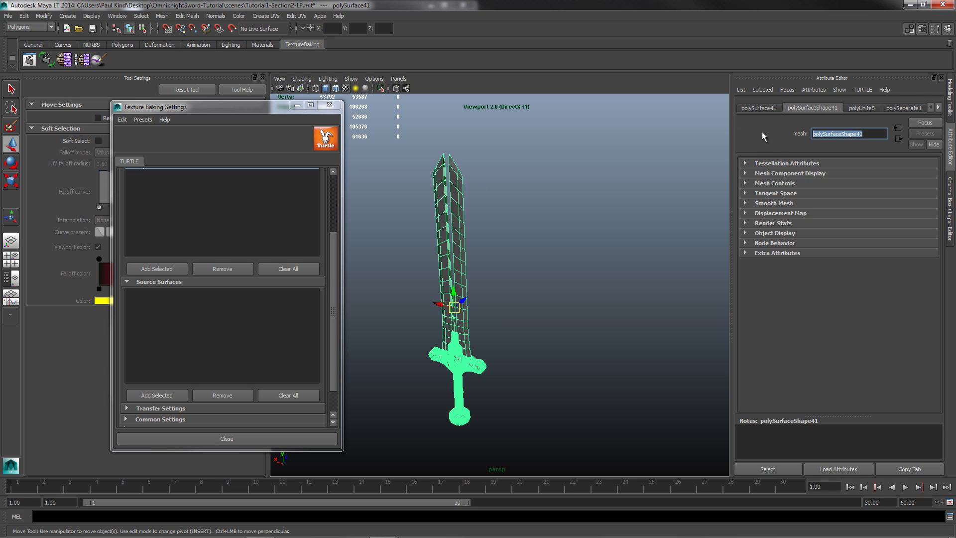
{"action": "type", "text": "HighPolySword1"}
{"action": "key", "text": "Return"}
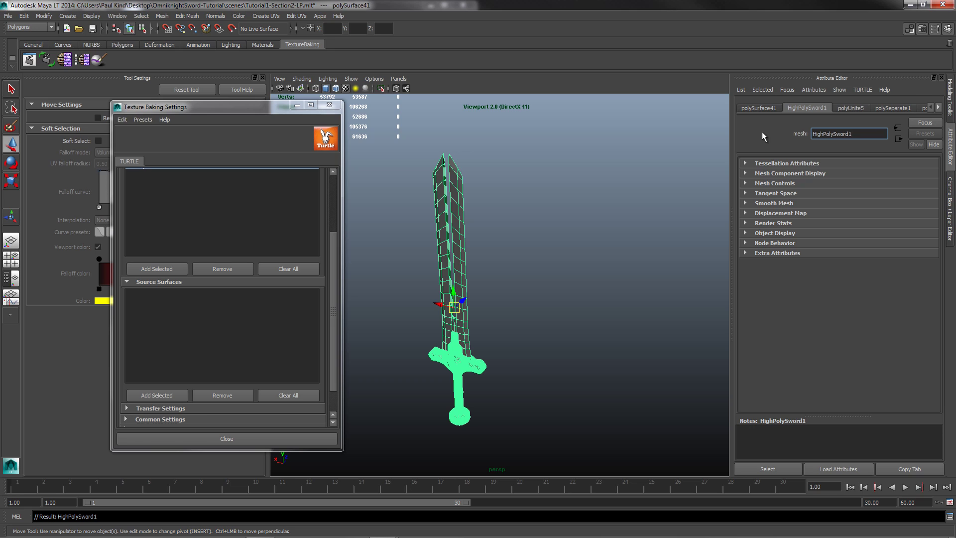
- Add the renamed high-poly sword to the bake's source surfaces and check the target and source lists
{"action": "left_click", "coordinate": [157, 395]}
{"action": "scroll", "coordinate": [254, 219], "scroll_direction": "up", "scroll_amount": 3}
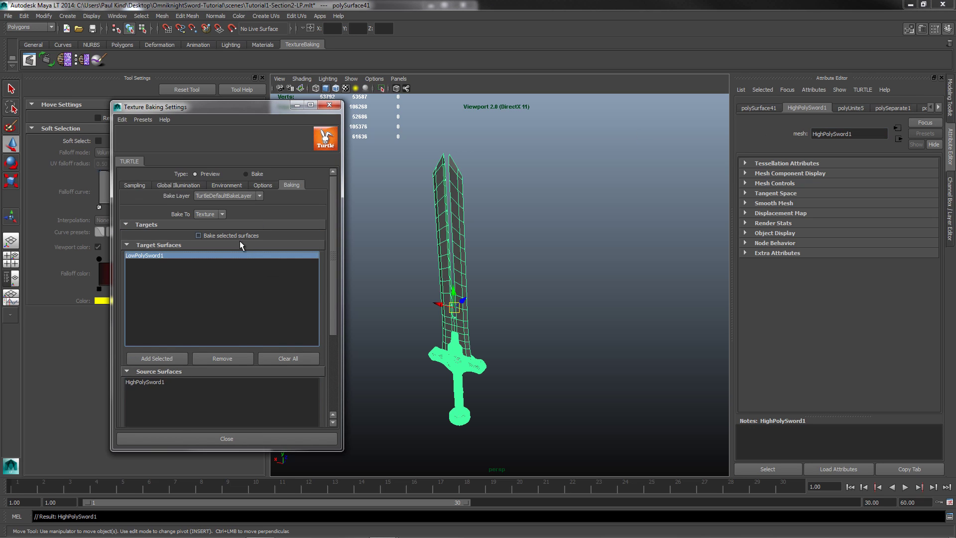
{"action": "scroll", "coordinate": [209, 249], "scroll_direction": "down", "scroll_amount": 1}
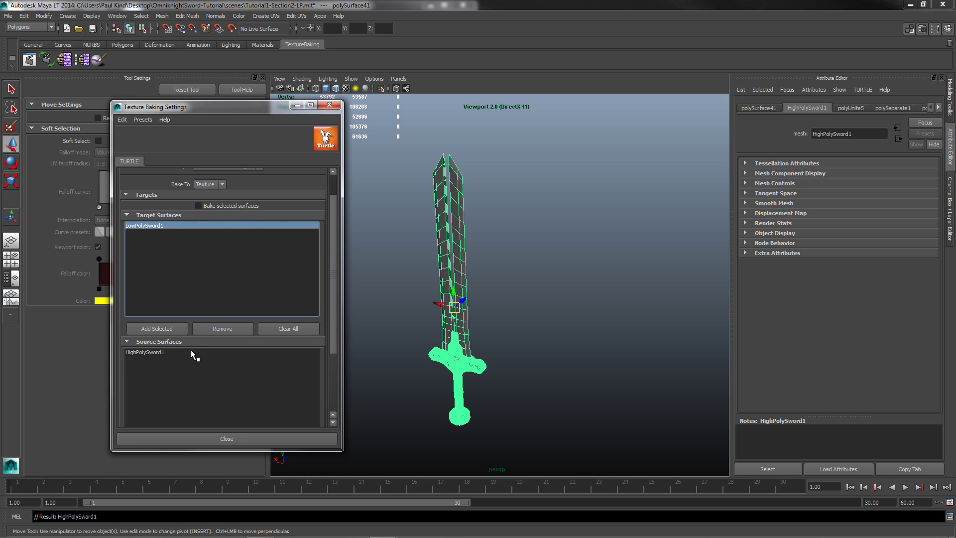
{"action": "scroll", "coordinate": [294, 286], "scroll_direction": "down", "scroll_amount": 3}
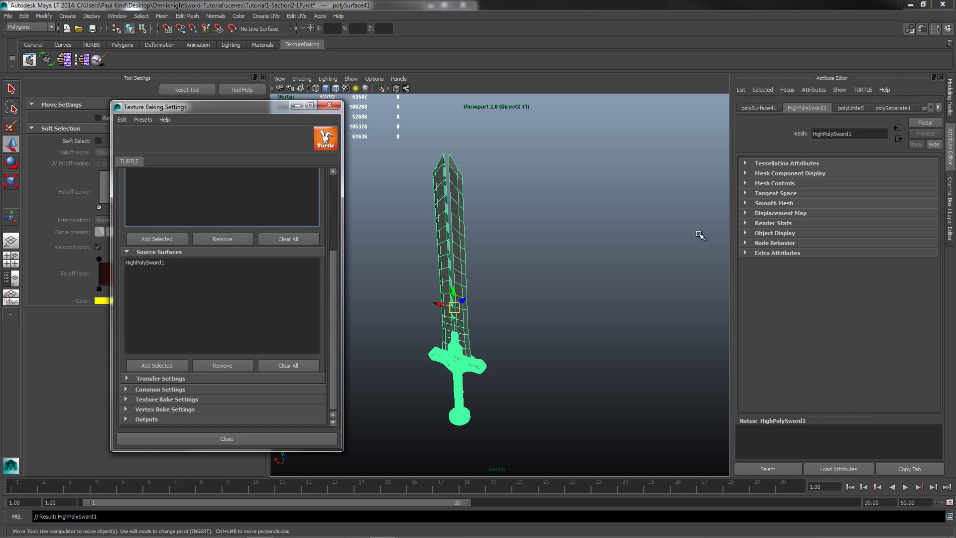
{"action": "left_click", "coordinate": [215, 304]}
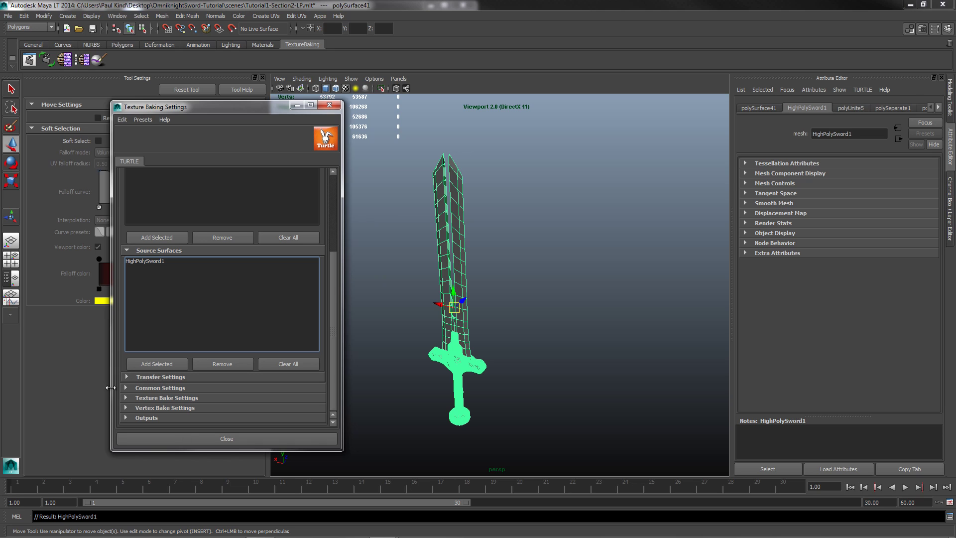
- Examine the bake's Transfer Settings, including the transfer space, selection and mismatch mode options, plus the Common Settings and Texture Bake Settings
{"action": "left_click", "coordinate": [130, 377]}
{"action": "scroll", "coordinate": [234, 309], "scroll_direction": "down", "scroll_amount": 3}
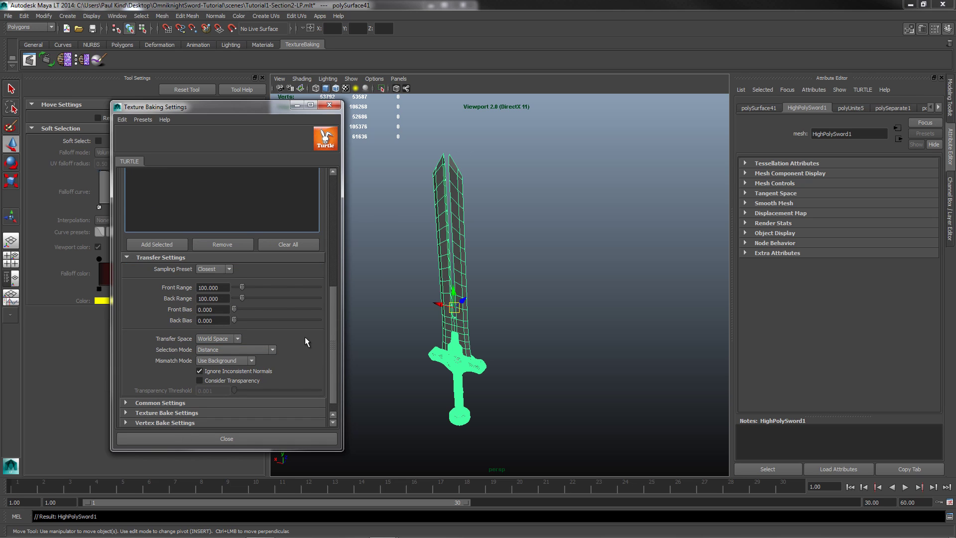
{"action": "scroll", "coordinate": [263, 316], "scroll_direction": "up", "scroll_amount": 1}
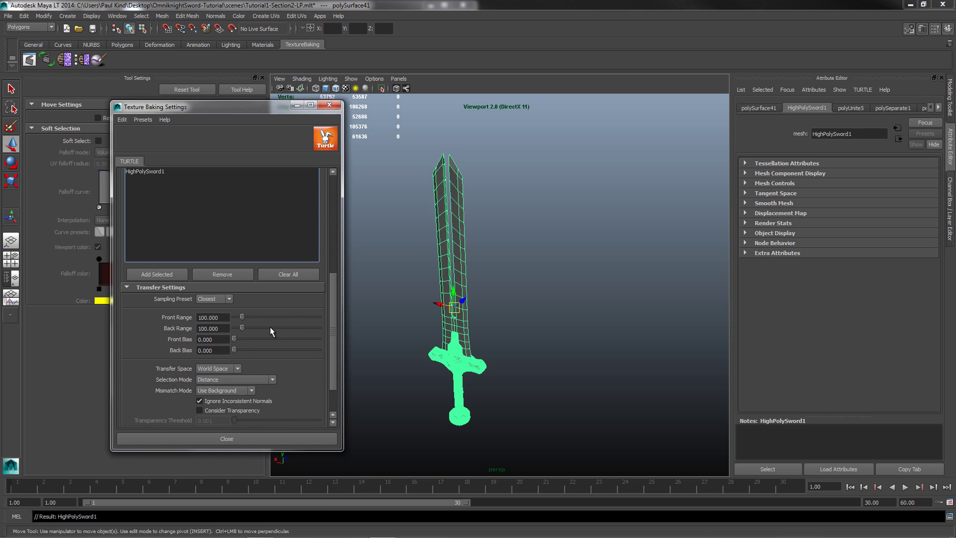
{"action": "scroll", "coordinate": [274, 332], "scroll_direction": "down", "scroll_amount": 1}
{"action": "left_click", "coordinate": [211, 339]}
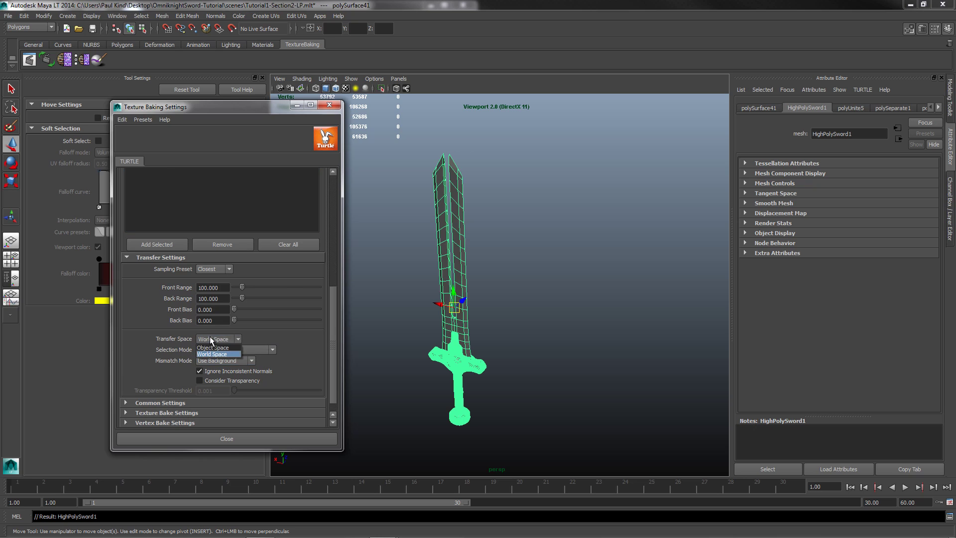
{"action": "left_click", "coordinate": [215, 353]}
{"action": "left_click", "coordinate": [218, 350]}
{"action": "left_click", "coordinate": [231, 349]}
{"action": "left_click", "coordinate": [246, 361]}
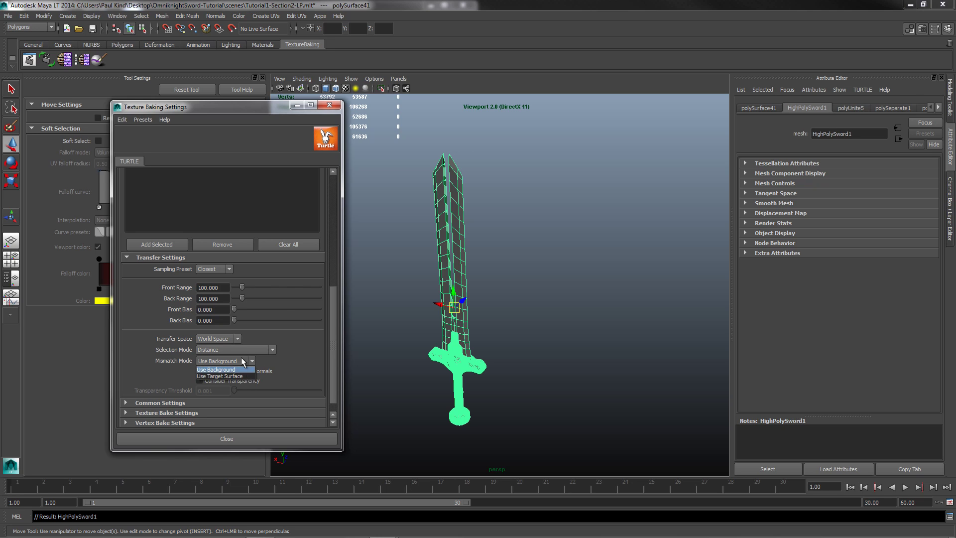
{"action": "left_click", "coordinate": [251, 360]}
{"action": "scroll", "coordinate": [276, 302], "scroll_direction": "down", "scroll_amount": 1}
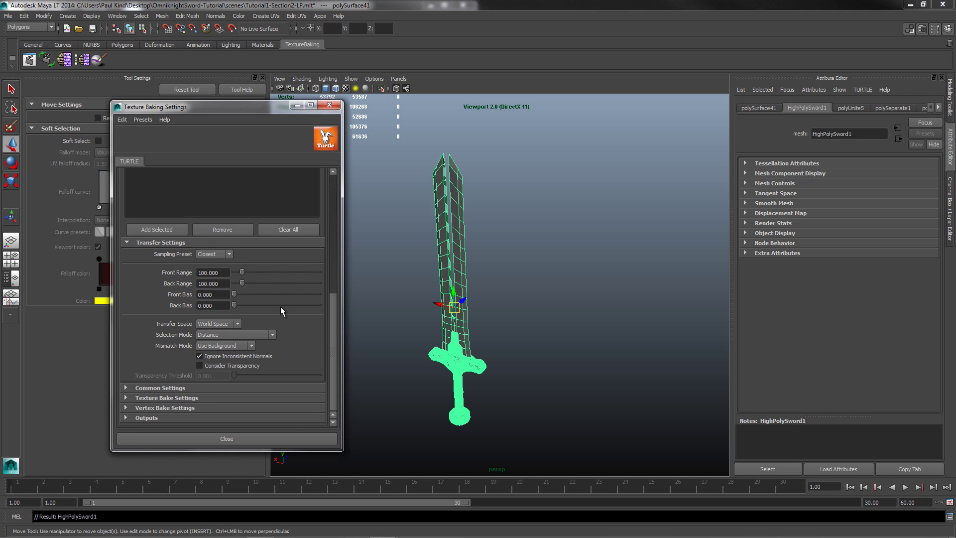
{"action": "left_click", "coordinate": [125, 388]}
{"action": "scroll", "coordinate": [232, 326], "scroll_direction": "down", "scroll_amount": 3}
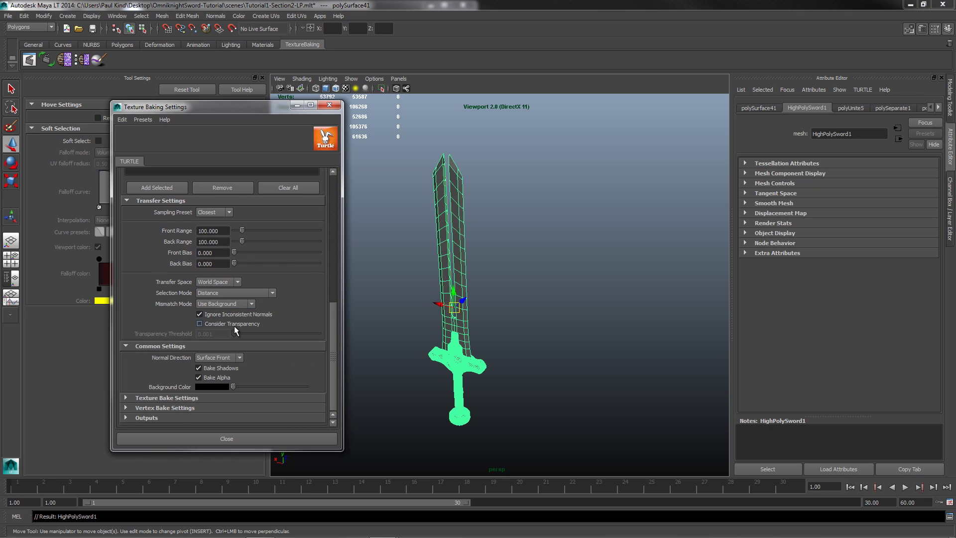
{"action": "left_click", "coordinate": [126, 396]}
{"action": "scroll", "coordinate": [255, 367], "scroll_direction": "down", "scroll_amount": 12}
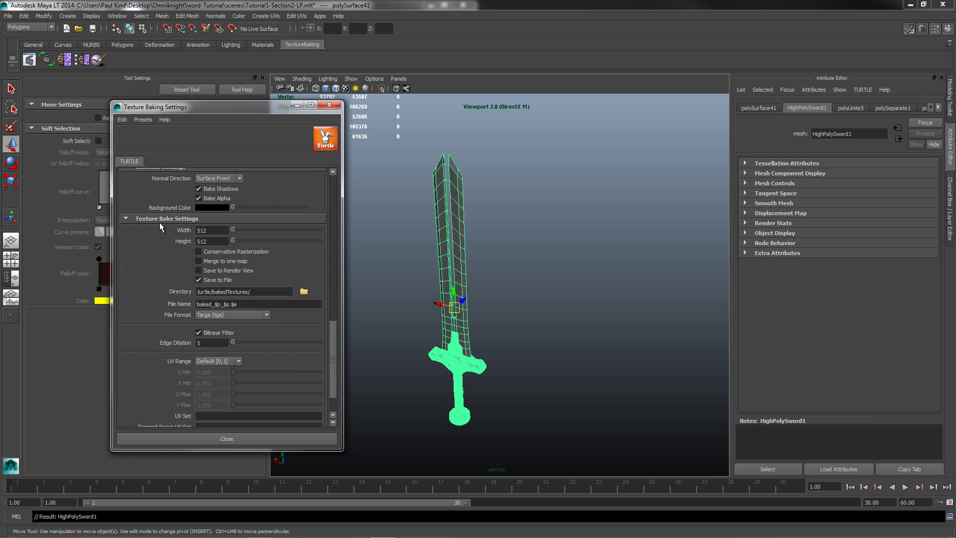
- Set the baked texture's width and height to 2048
{"action": "double_click", "coordinate": [211, 230]}
{"action": "type", "text": "2048"}
{"action": "key", "text": "Tab"}
{"action": "type", "text": "2048"}
{"action": "key", "text": "Tab"}
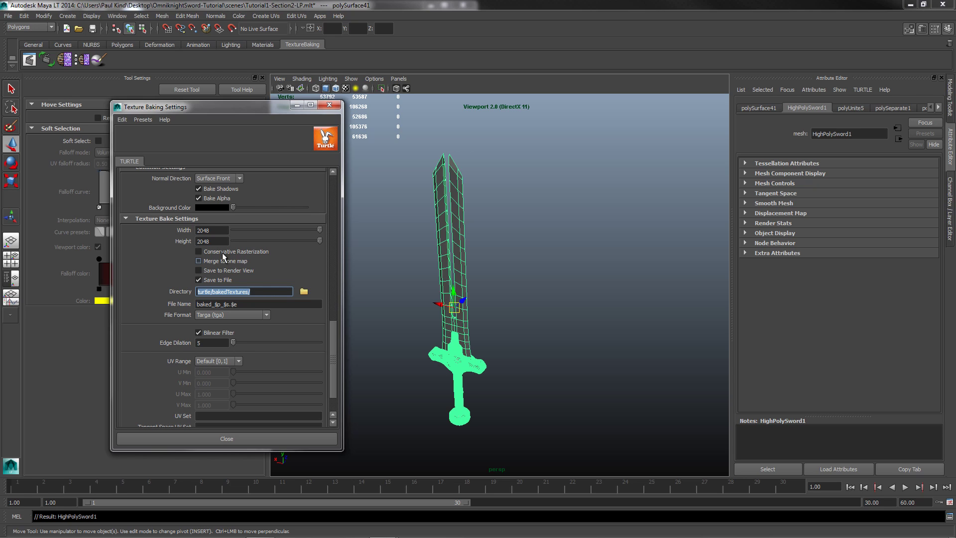
- Set the baked texture's width and height to 4096
{"action": "left_click", "coordinate": [214, 230]}
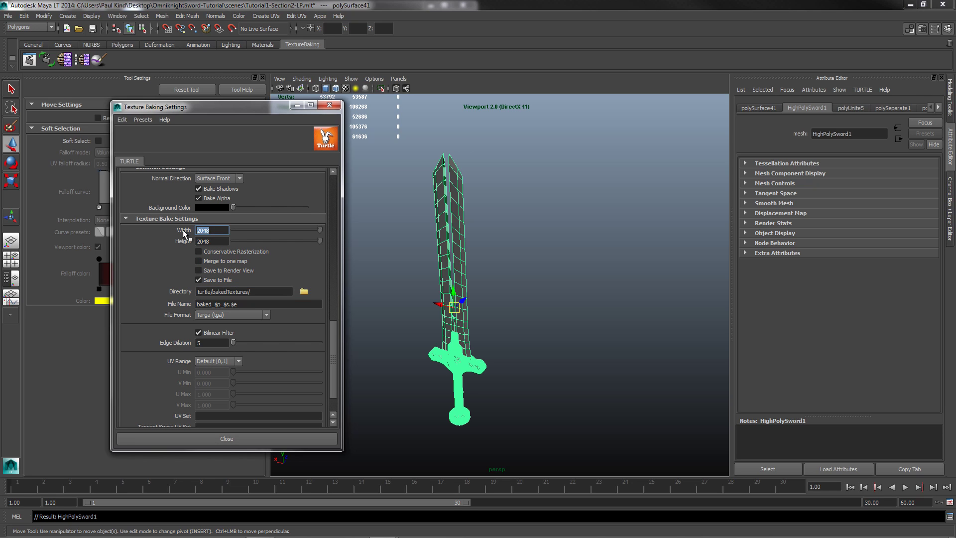
{"action": "key", "text": "Tab"}
{"action": "type", "text": "4096"}
{"action": "key", "text": "Tab"}
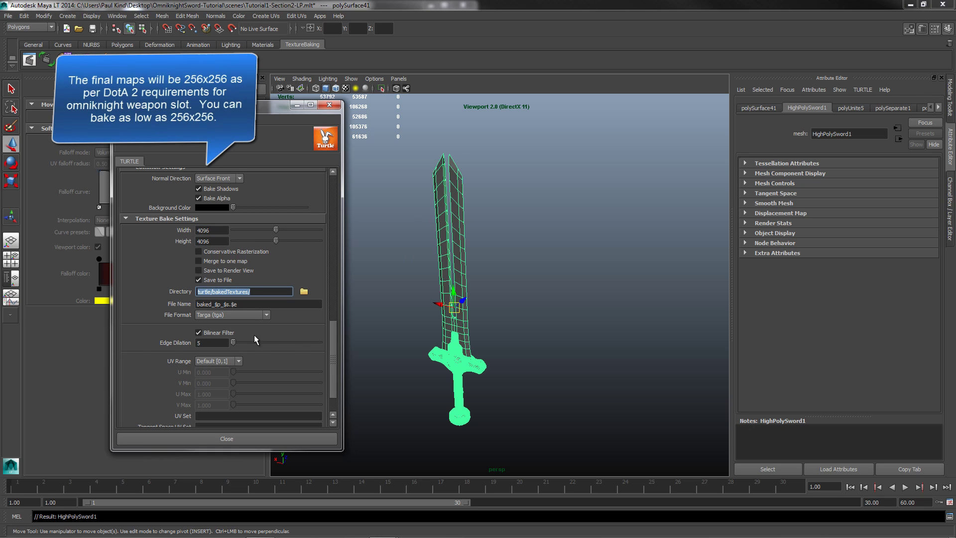
{"action": "double_click", "coordinate": [220, 229]}
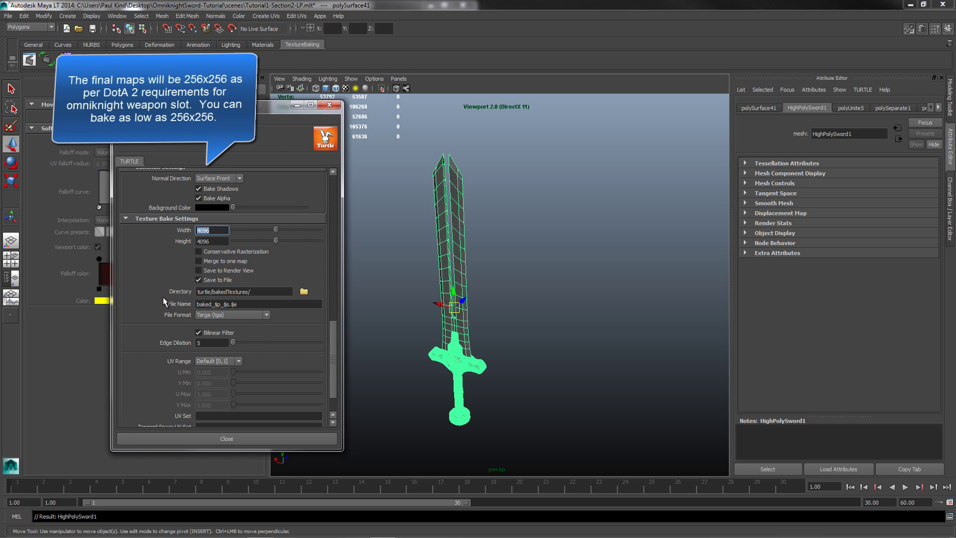
{"action": "scroll", "coordinate": [163, 297], "scroll_direction": "down", "scroll_amount": 3}
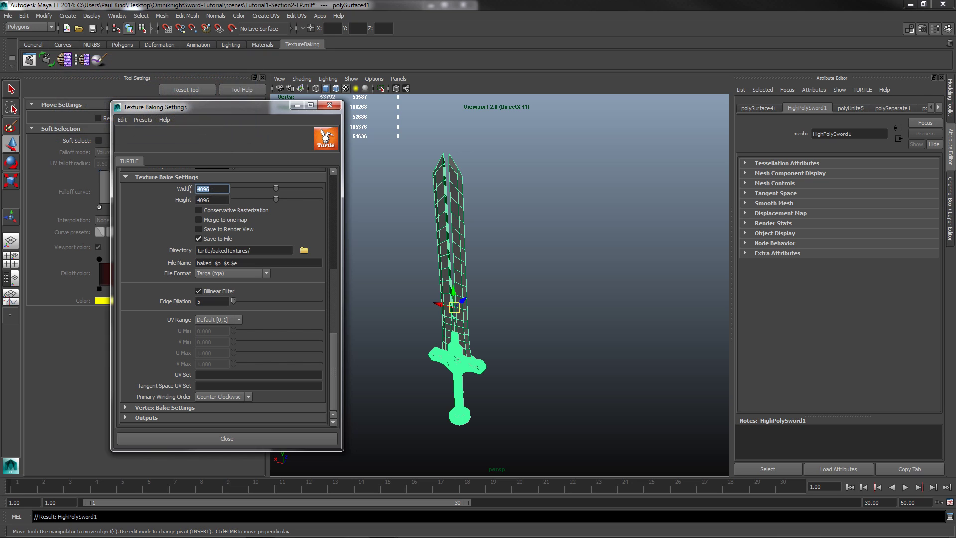
{"action": "left_click", "coordinate": [209, 200]}
- Browse for the bake's output directory and create a folder named Textures-Raw in OmniknightSword-Tutorial
{"action": "left_click", "coordinate": [304, 250]}
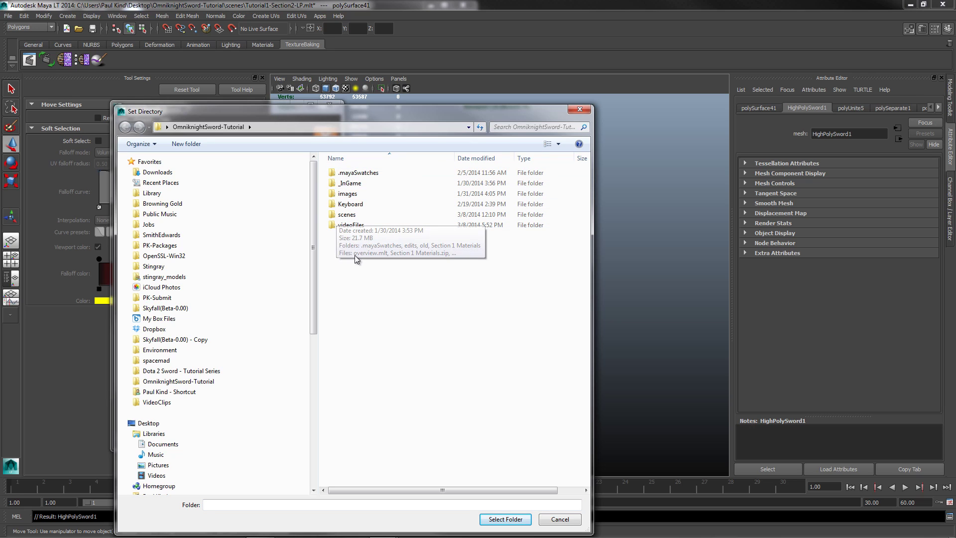
{"action": "right_click", "coordinate": [338, 247]}
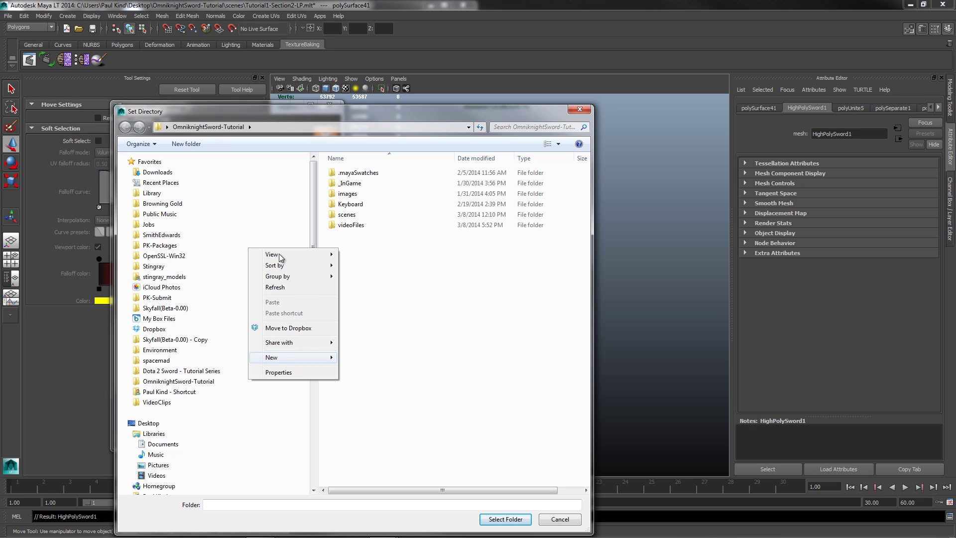
{"action": "key", "text": "Escape"}
{"action": "right_click", "coordinate": [365, 269]}
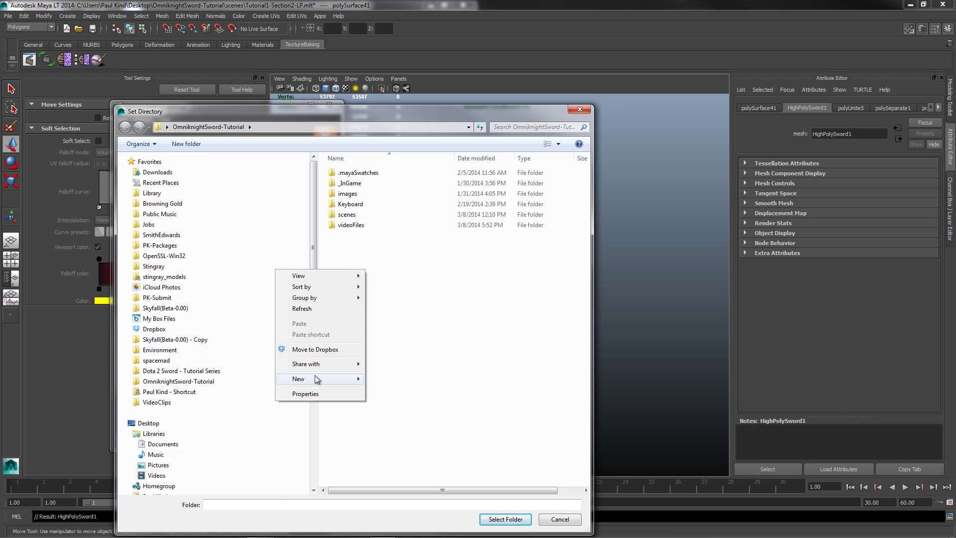
{"action": "mouse_move", "coordinate": [315, 379]}
{"action": "left_click", "coordinate": [206, 377]}
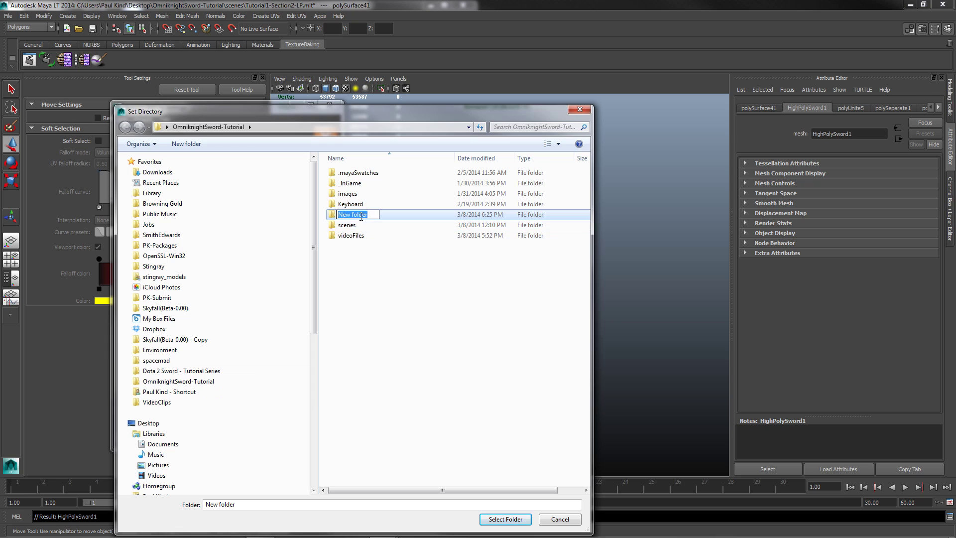
{"action": "type", "text": "Textures-Raw"}
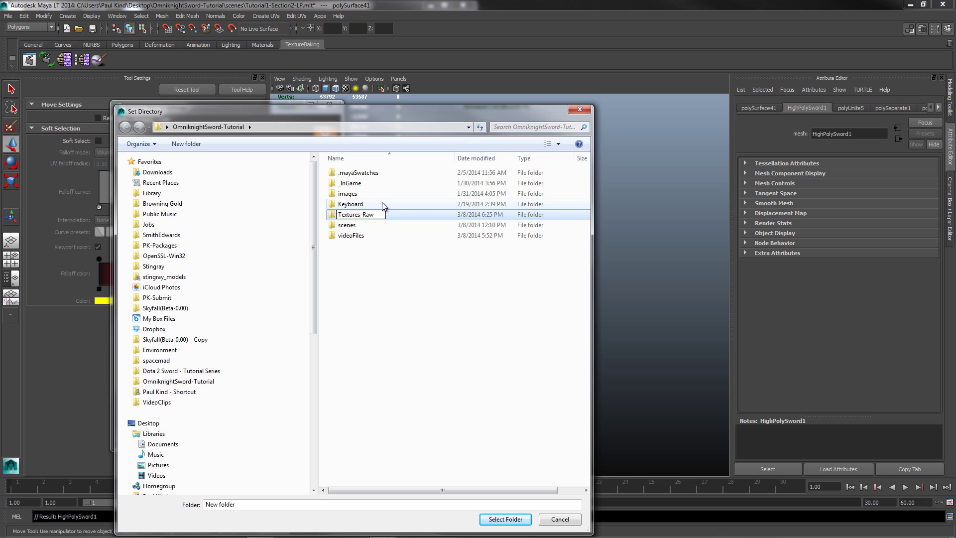
{"action": "key", "text": "Return"}
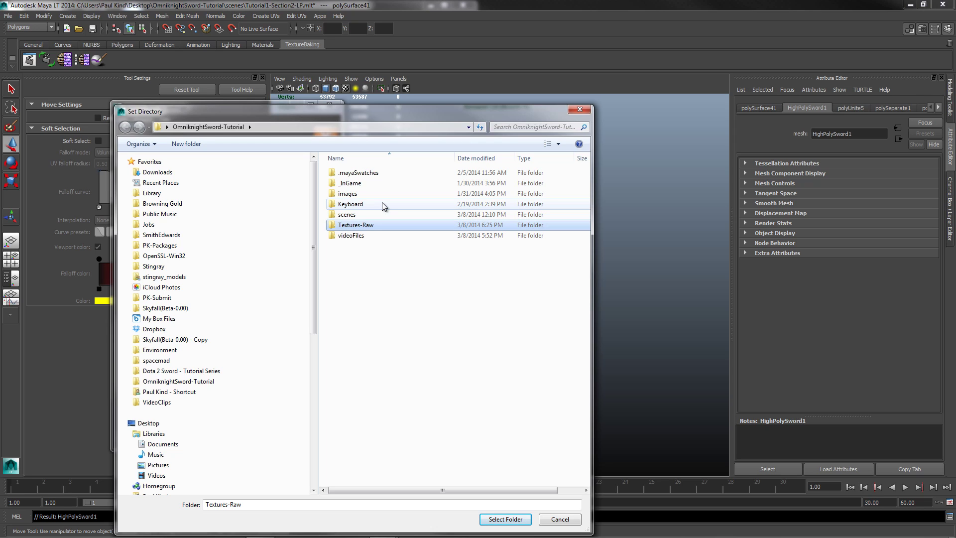
- Rename the new Textures-Raw folder as Textures-Output
{"action": "left_click", "coordinate": [369, 225]}
{"action": "left_click", "coordinate": [364, 225]}
{"action": "double_click", "coordinate": [364, 225]}
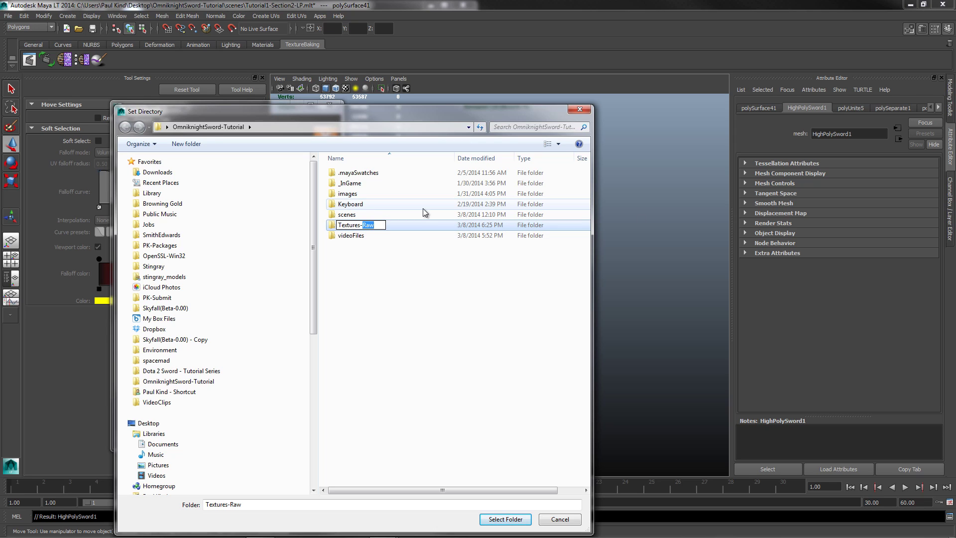
{"action": "type", "text": "Output"}
{"action": "key", "text": "Return"}
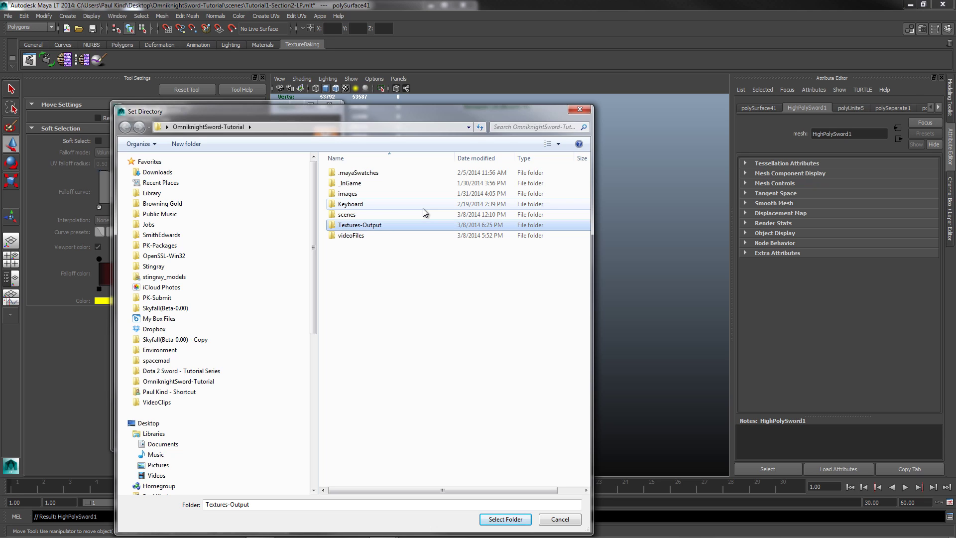
{"action": "left_click", "coordinate": [380, 295]}
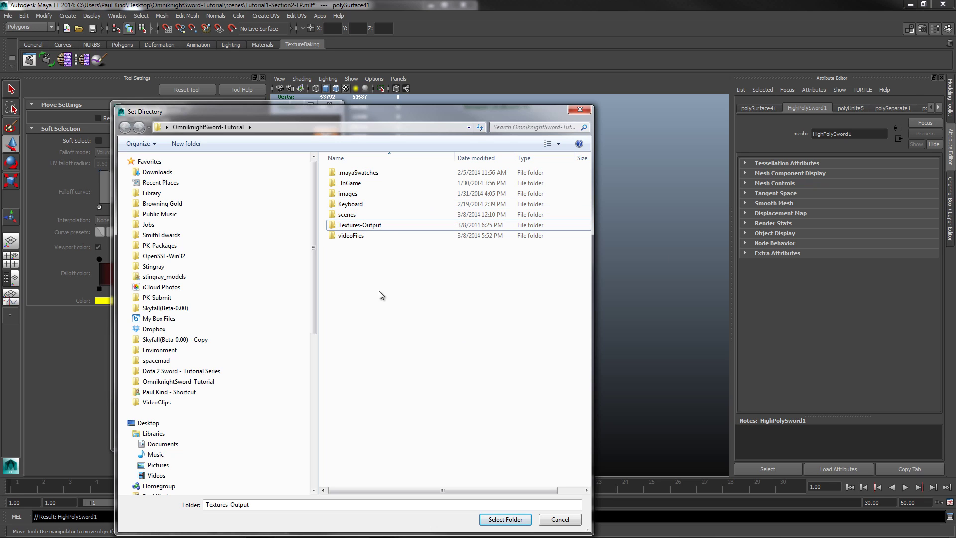
- Choose the Textures-Output folder as the directory for the baked textures
{"action": "double_click", "coordinate": [365, 224]}
{"action": "left_click_drag", "start_coordinate": [269, 504], "coordinate": [156, 503]}
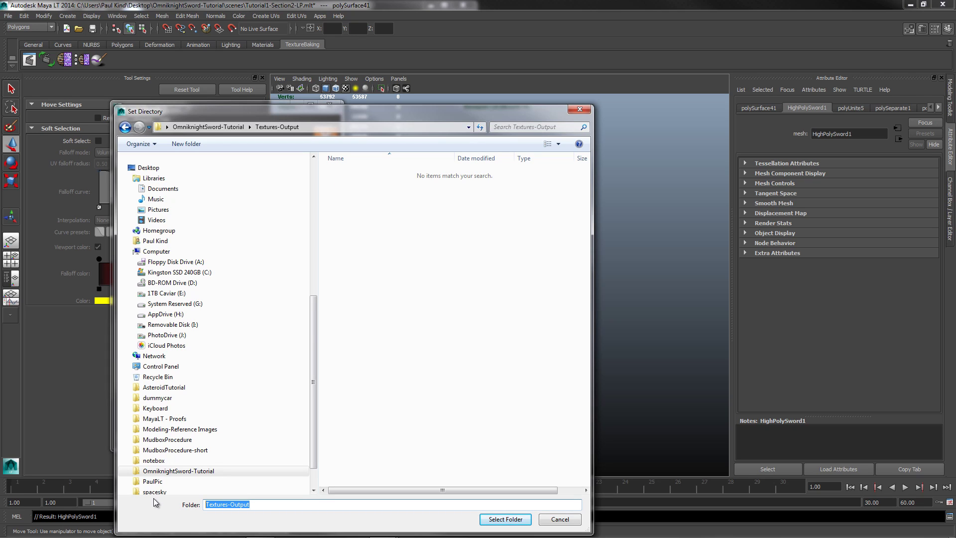
{"action": "left_click", "coordinate": [505, 519]}
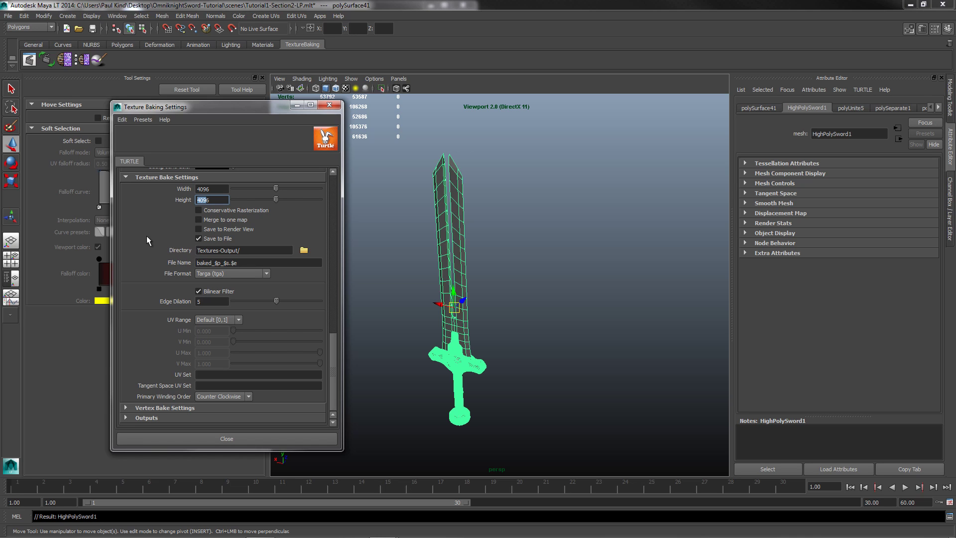
- Enable the Normal Map output for the bake and bring up the Shader Outputs options
{"action": "left_click", "coordinate": [127, 407]}
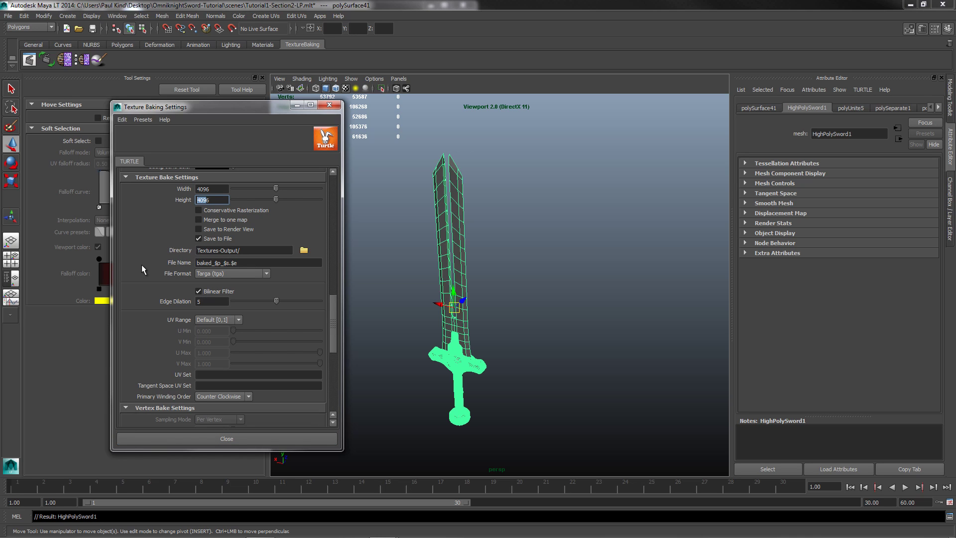
{"action": "scroll", "coordinate": [141, 264], "scroll_direction": "down", "scroll_amount": 5}
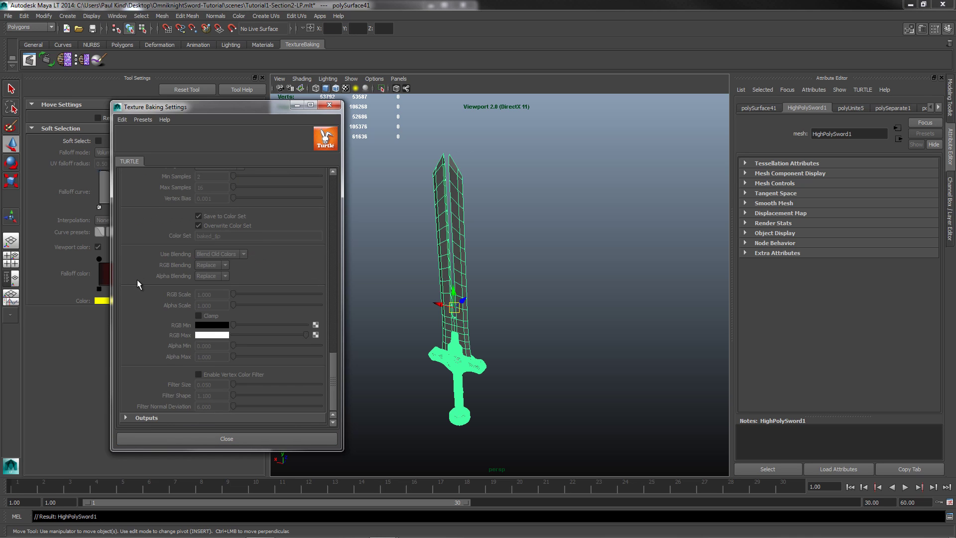
{"action": "left_click", "coordinate": [131, 418]}
{"action": "scroll", "coordinate": [136, 354], "scroll_direction": "down", "scroll_amount": 3}
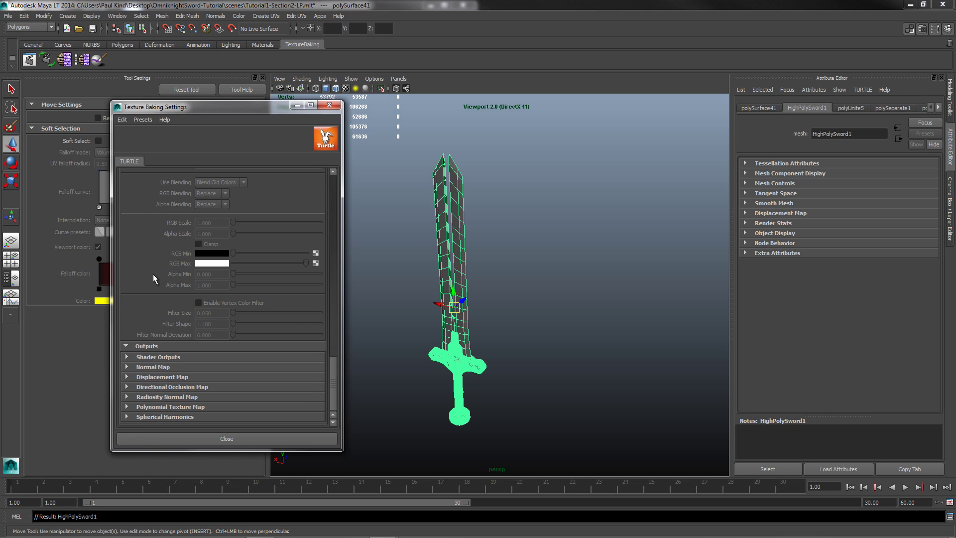
{"action": "left_click", "coordinate": [127, 366]}
{"action": "scroll", "coordinate": [153, 279], "scroll_direction": "down", "scroll_amount": 3}
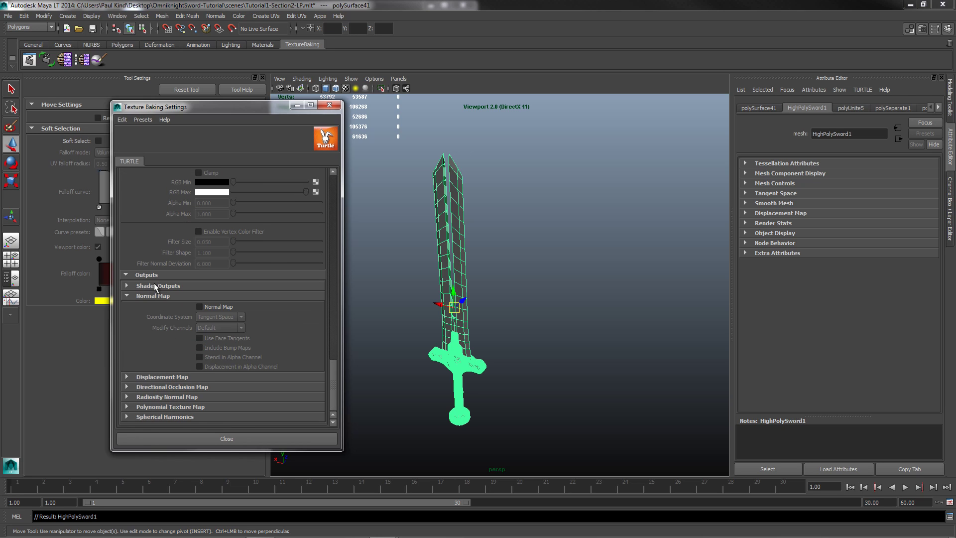
{"action": "left_click", "coordinate": [205, 308]}
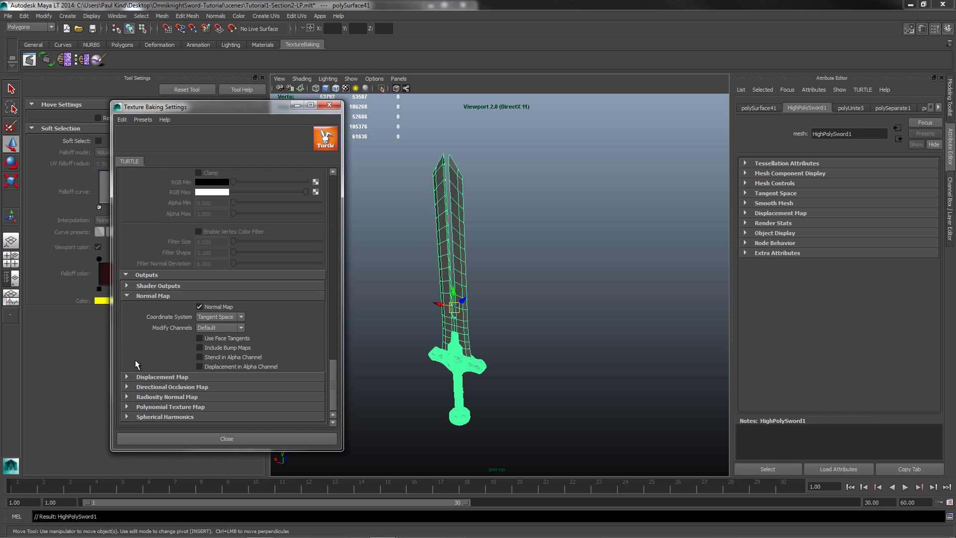
{"action": "left_click", "coordinate": [127, 285]}
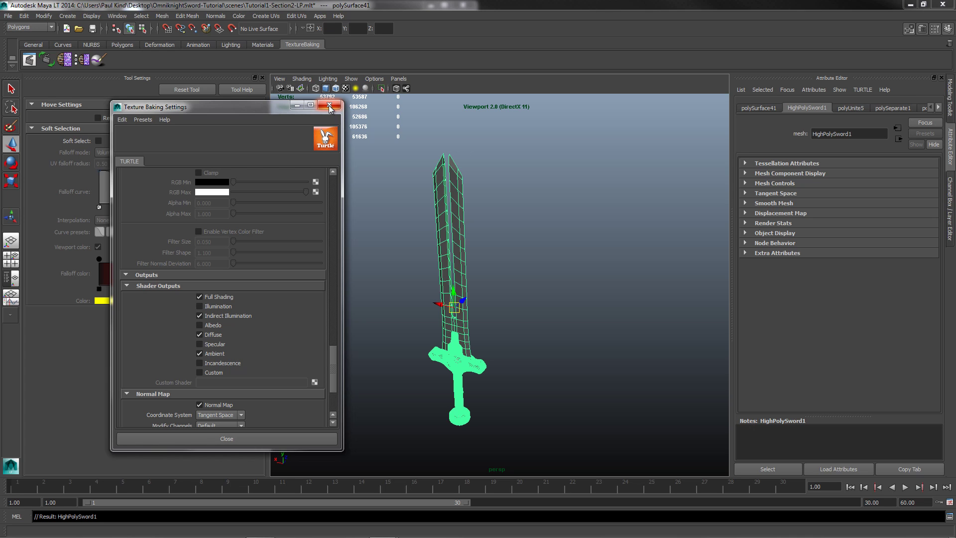
- Review the bake's target and source surfaces and the Sampling settings, and close the Texture Baking Settings
{"action": "scroll", "coordinate": [224, 260], "scroll_direction": "up", "scroll_amount": 15}
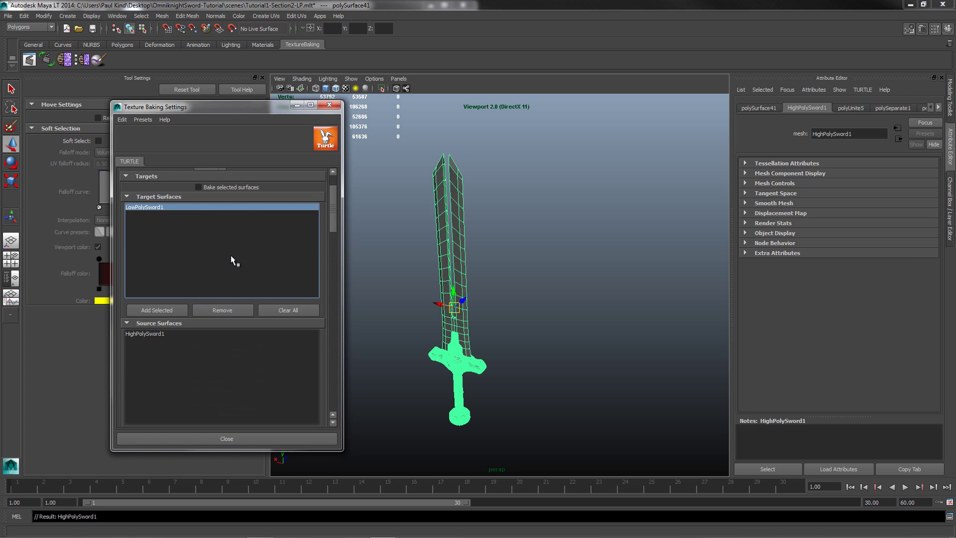
{"action": "scroll", "coordinate": [231, 256], "scroll_direction": "up", "scroll_amount": 3}
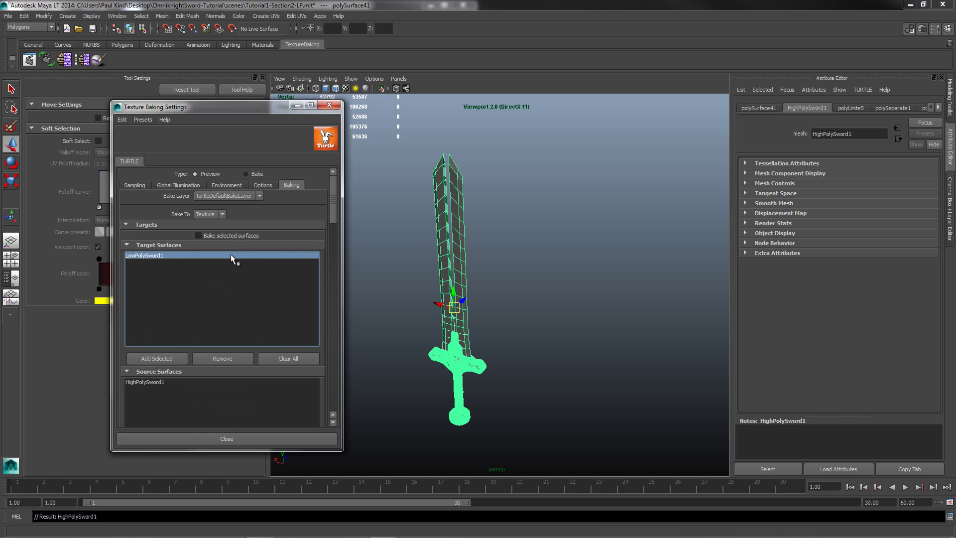
{"action": "left_click", "coordinate": [174, 186]}
{"action": "left_click", "coordinate": [134, 184]}
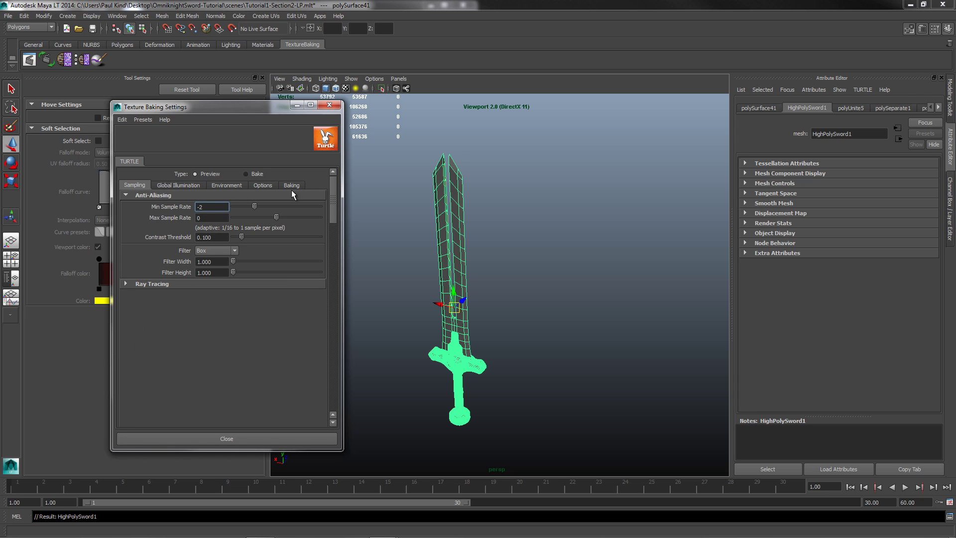
{"action": "left_click", "coordinate": [241, 436]}
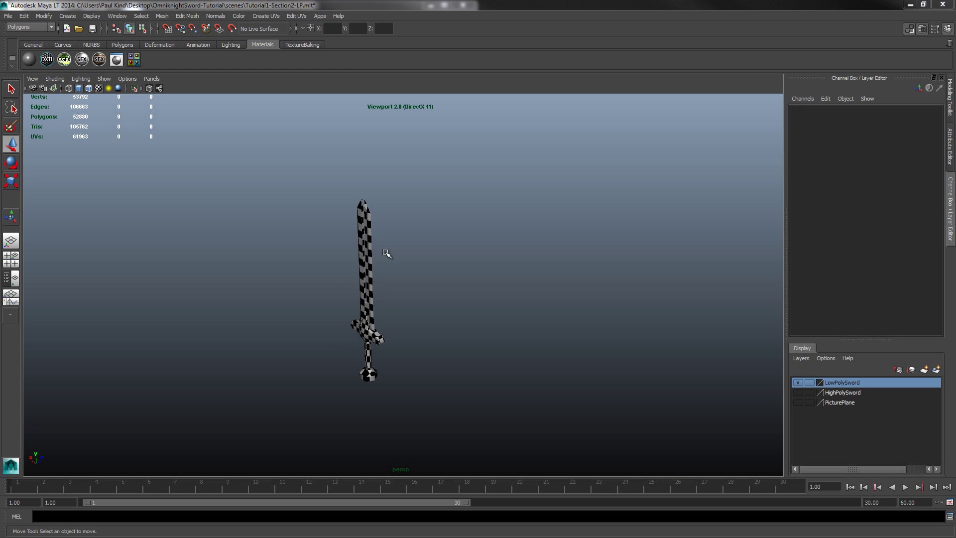
- Compare the low-poly and high-poly swords by toggling the visibility of their layers, leaving only LowPolySword shown
{"action": "left_click_drag", "start_coordinate": [381, 319], "coordinate": [452, 335], "text": "alt"}
{"action": "middle_click_drag", "start_coordinate": [453, 335], "coordinate": [441, 337], "text": "alt"}
{"action": "left_click_drag", "start_coordinate": [441, 336], "coordinate": [466, 302], "text": "alt"}
{"action": "left_click", "coordinate": [798, 382]}
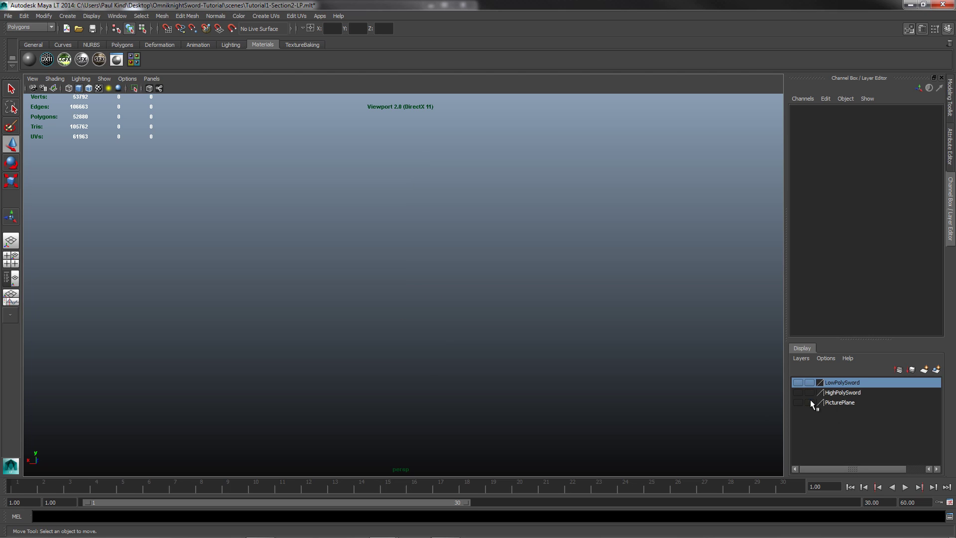
{"action": "left_click", "coordinate": [797, 393]}
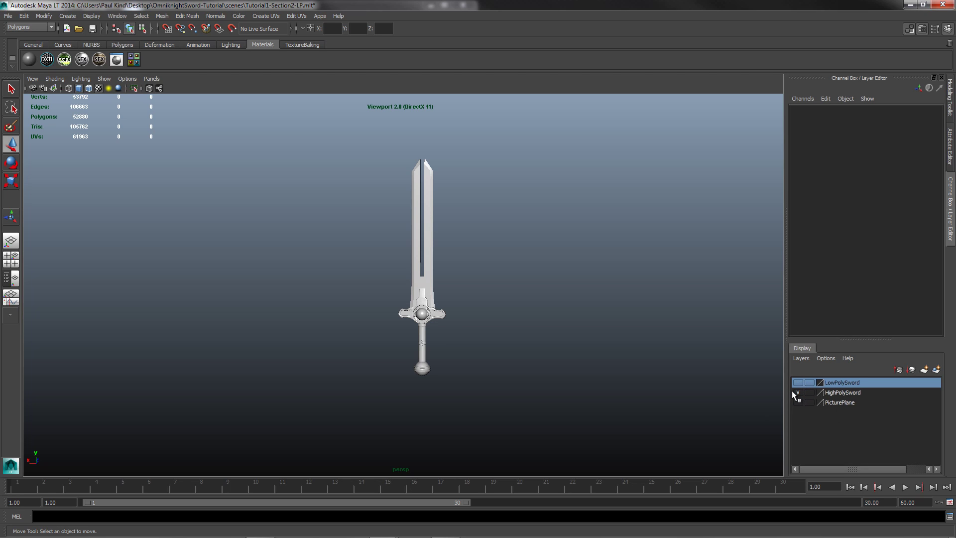
{"action": "left_click", "coordinate": [797, 392]}
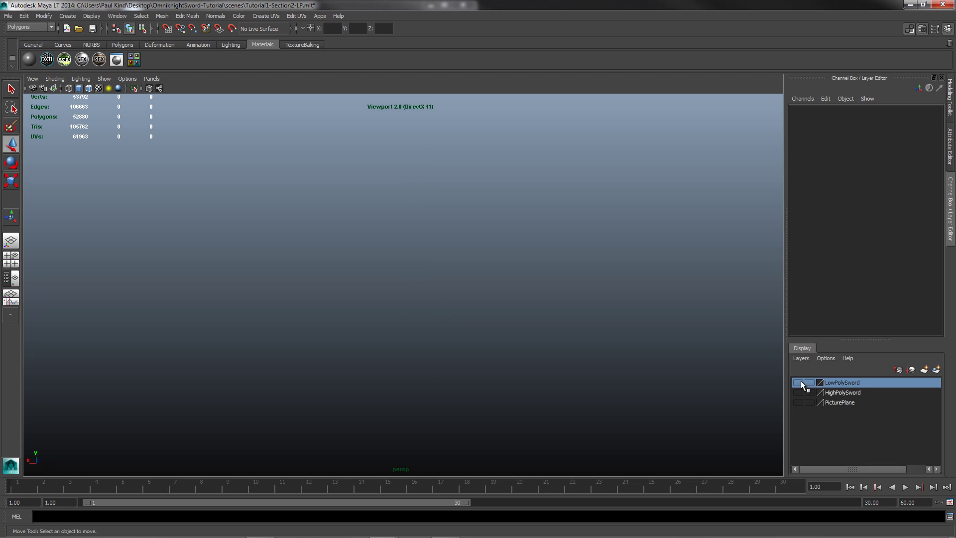
{"action": "left_click", "coordinate": [798, 382]}
{"action": "left_click", "coordinate": [798, 393]}
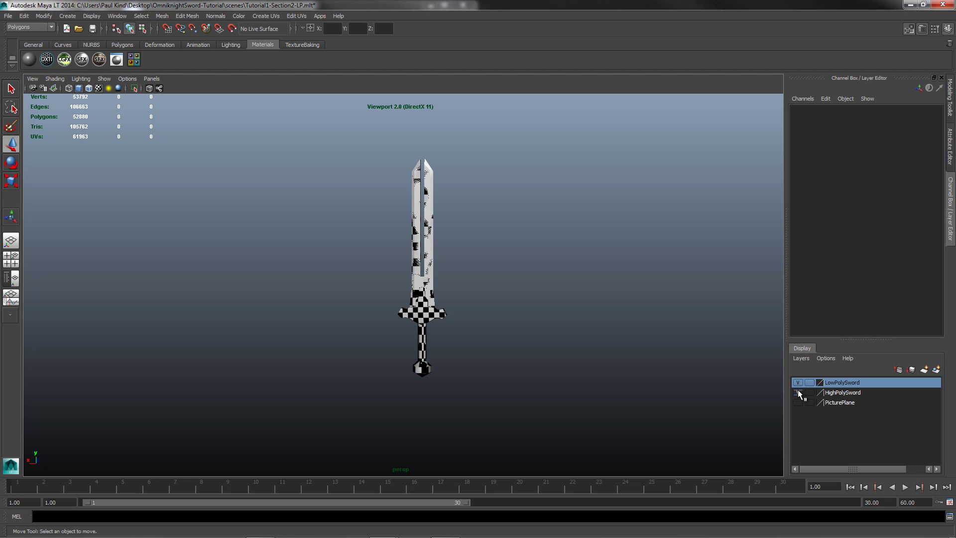
{"action": "left_click", "coordinate": [798, 382]}
{"action": "left_click", "coordinate": [798, 392]}
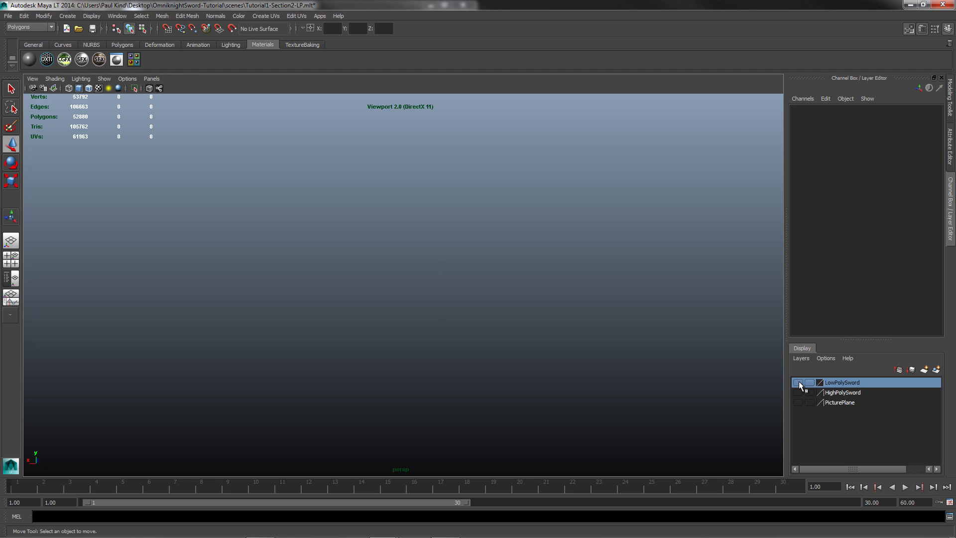
{"action": "left_click", "coordinate": [797, 382]}
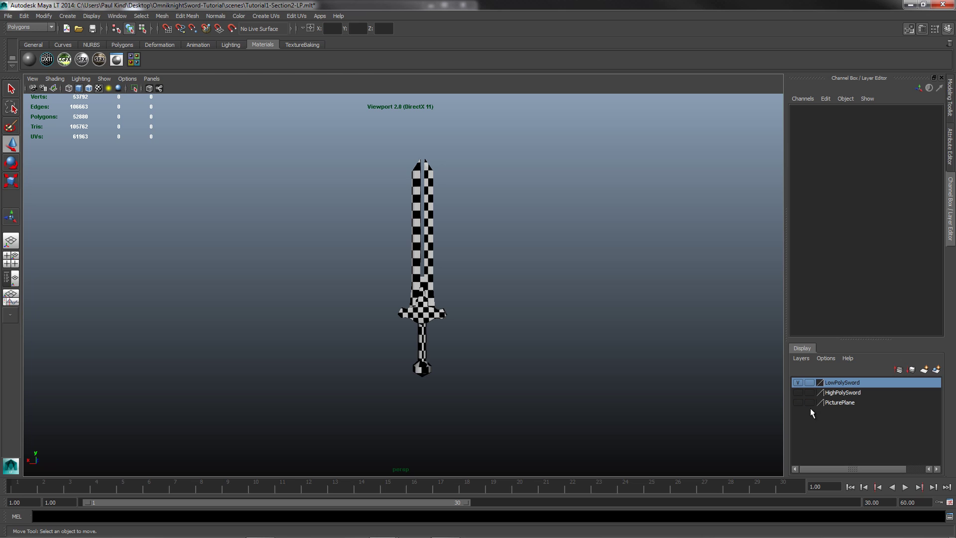
- Assign the phong1 material to the low-poly sword in the Hypershade
{"action": "left_click", "coordinate": [134, 60]}
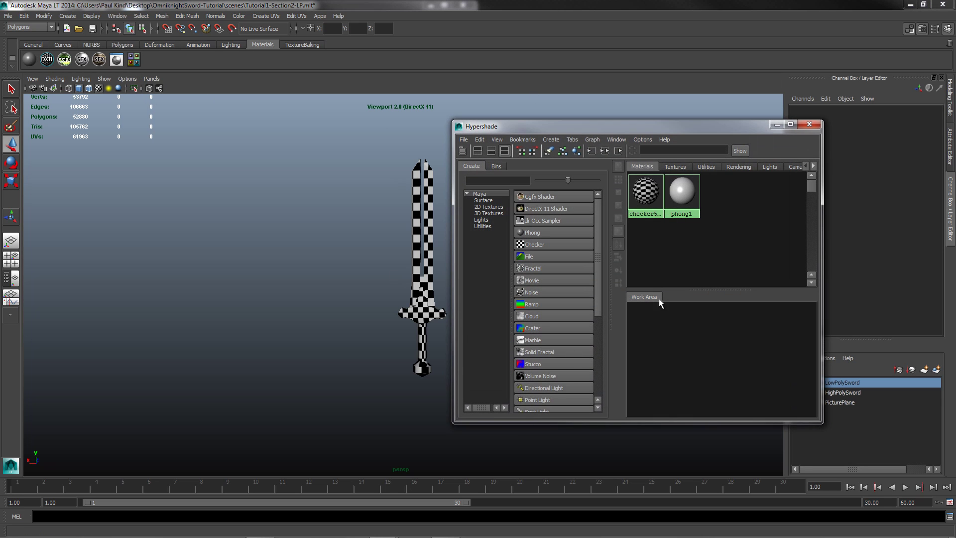
{"action": "left_click", "coordinate": [413, 264]}
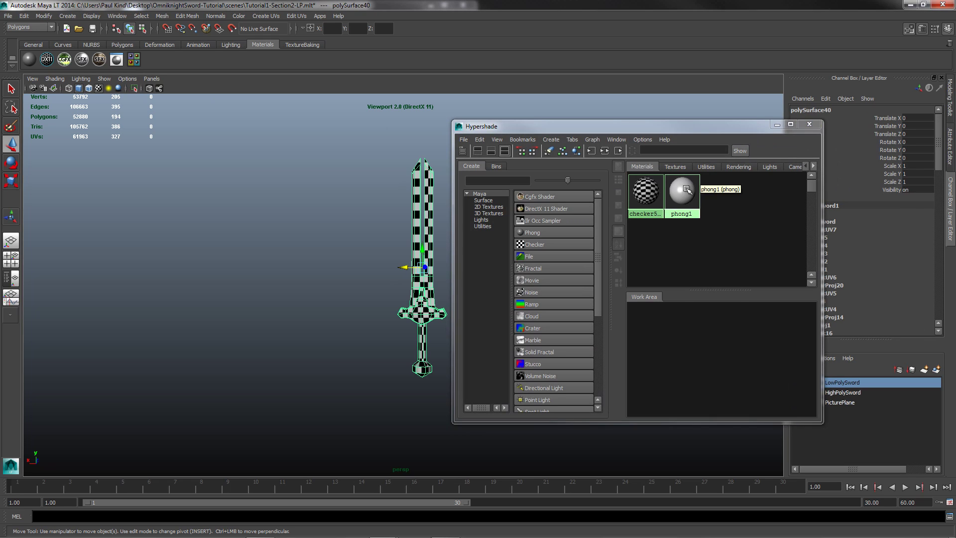
{"action": "right_click_drag", "start_coordinate": [682, 191], "coordinate": [683, 168]}
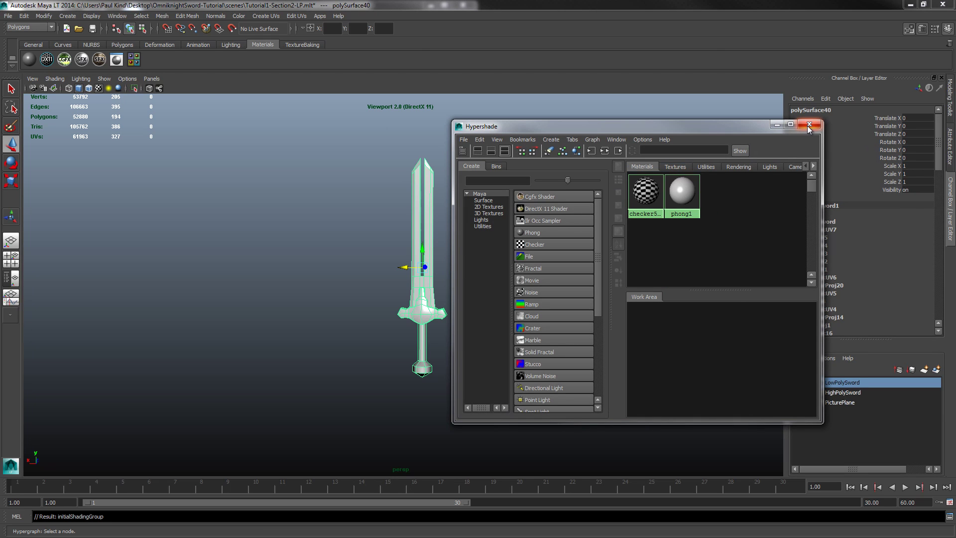
- Check the phong1 material's Color attribute and close the Hypershade
{"action": "left_click", "coordinate": [682, 193]}
{"action": "left_click_drag", "start_coordinate": [748, 135], "coordinate": [517, 137]}
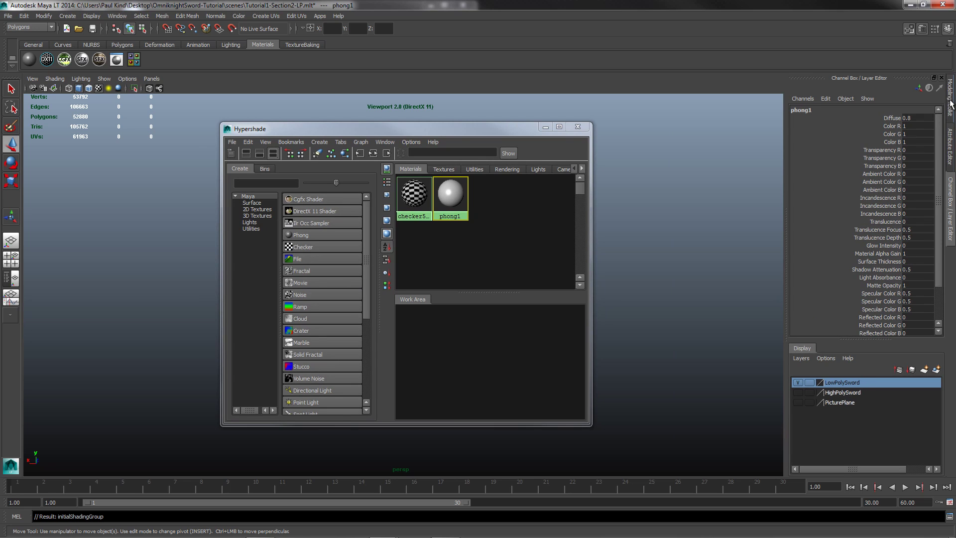
{"action": "left_click", "coordinate": [950, 139]}
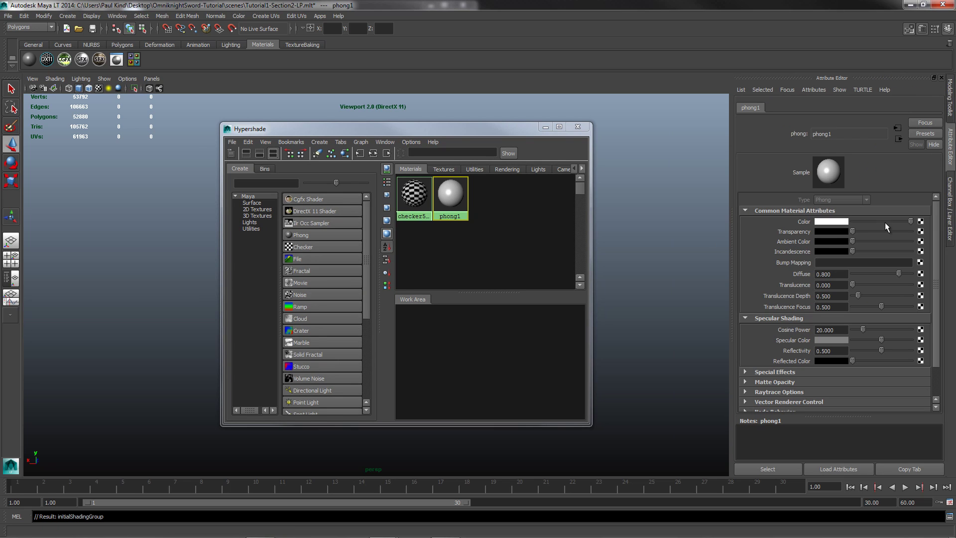
{"action": "left_click", "coordinate": [910, 221]}
{"action": "left_click", "coordinate": [578, 129]}
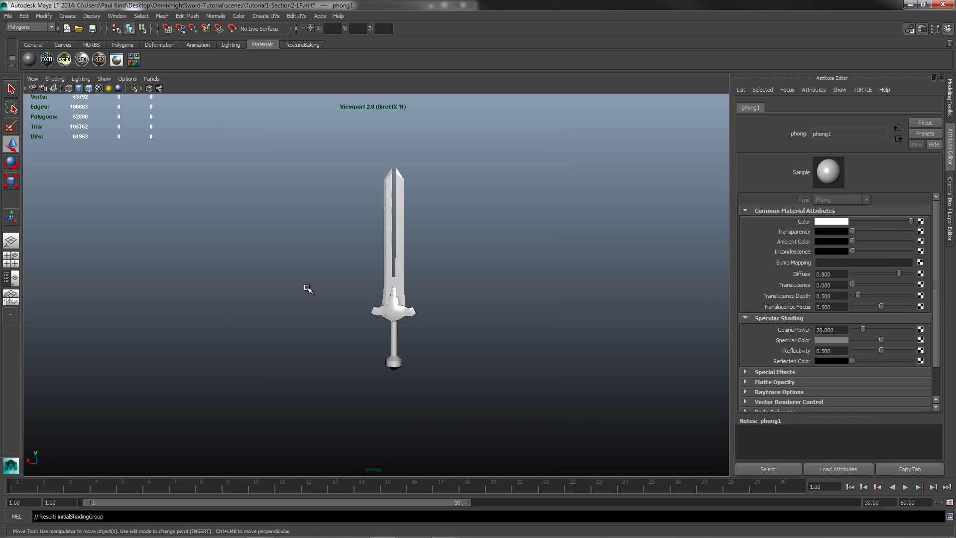
{"action": "left_click_drag", "start_coordinate": [381, 239], "coordinate": [369, 262], "text": "alt"}
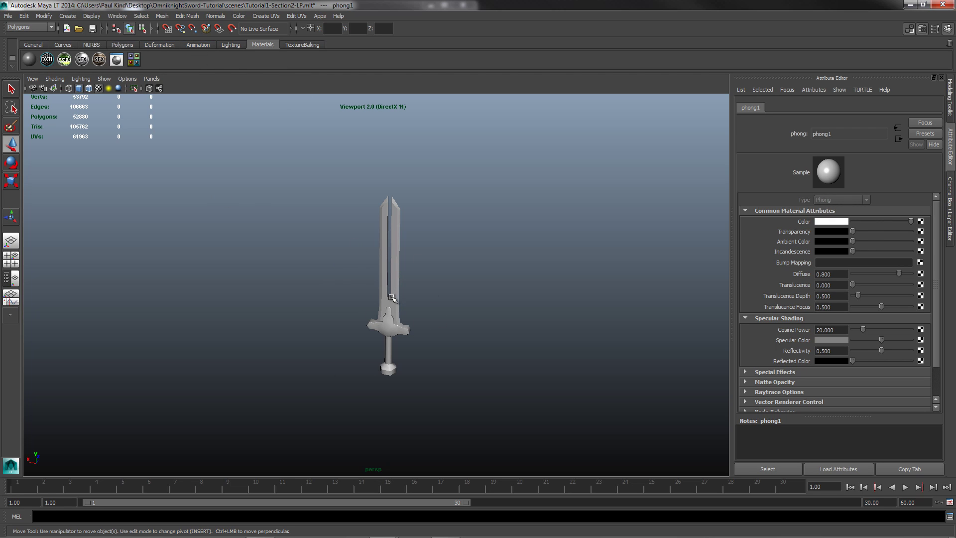
{"action": "left_click", "coordinate": [396, 296]}
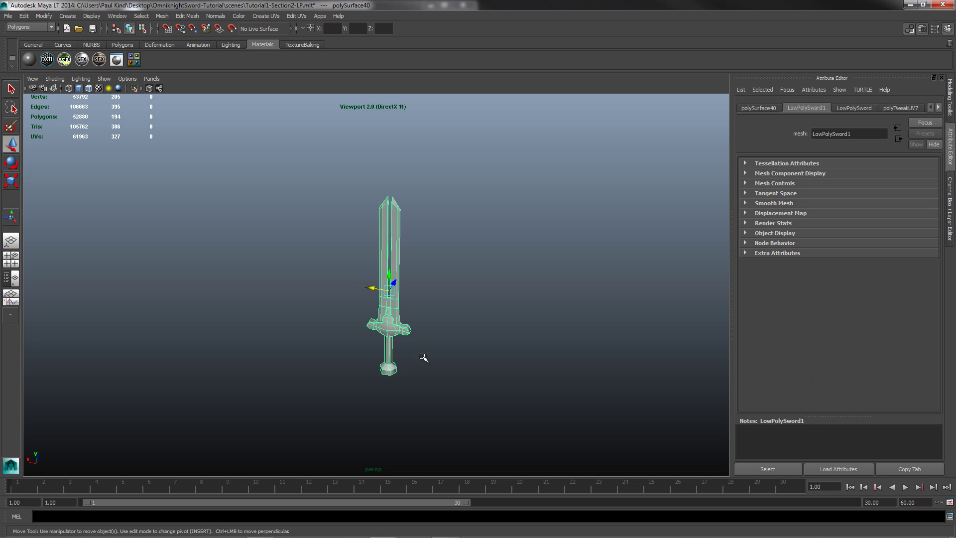
{"action": "left_click", "coordinate": [439, 358]}
{"action": "left_click", "coordinate": [391, 305]}
{"action": "left_click", "coordinate": [435, 333]}
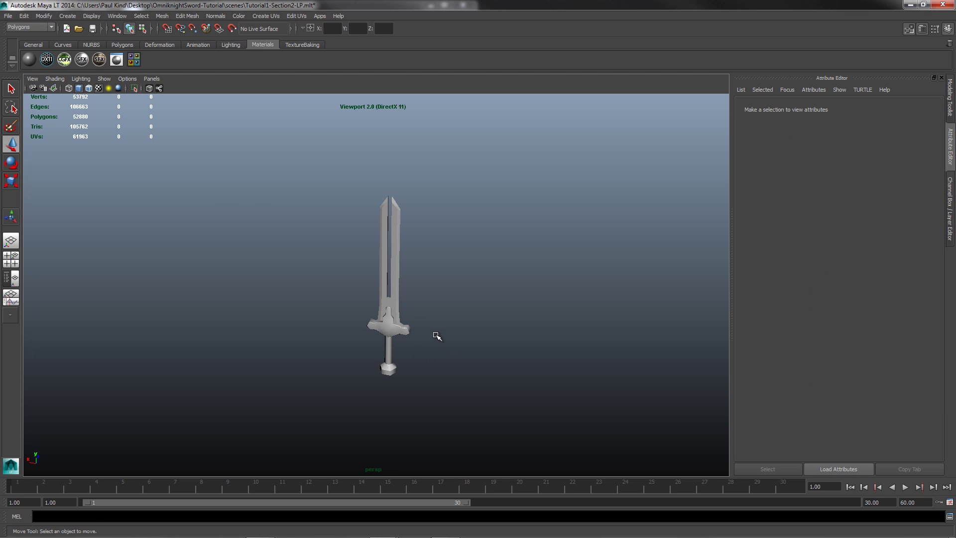
- Create a point light and set its Translate X to 15
{"action": "left_click", "coordinate": [68, 16]}
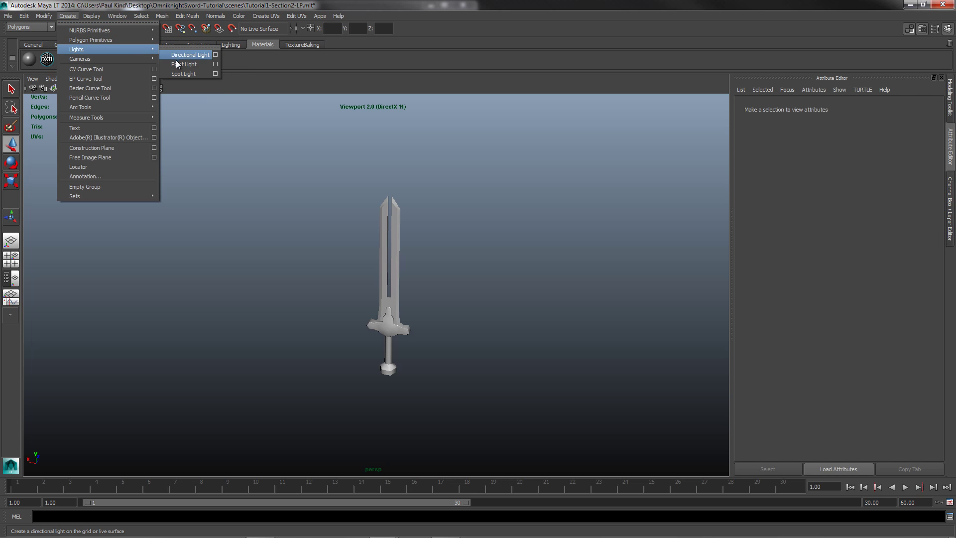
{"action": "left_click", "coordinate": [174, 63]}
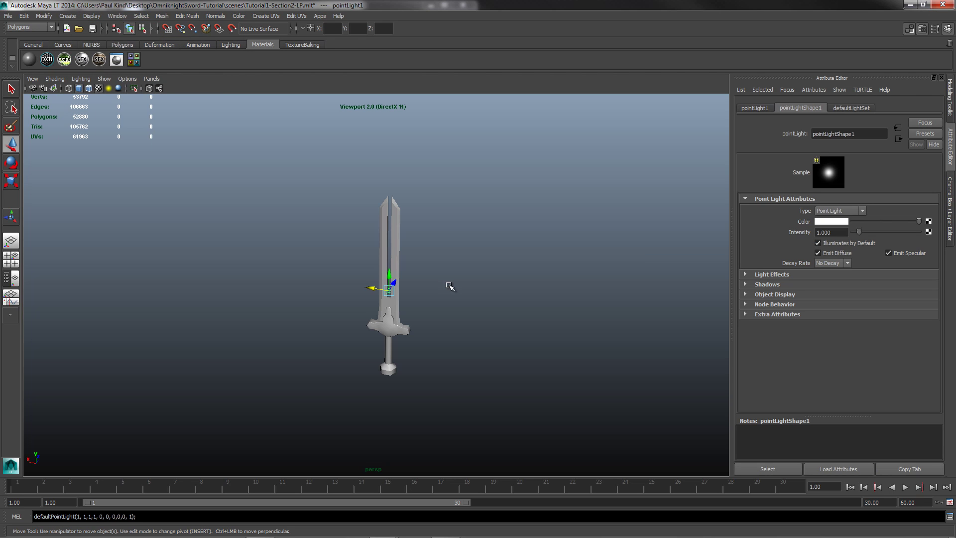
{"action": "left_click", "coordinate": [756, 110]}
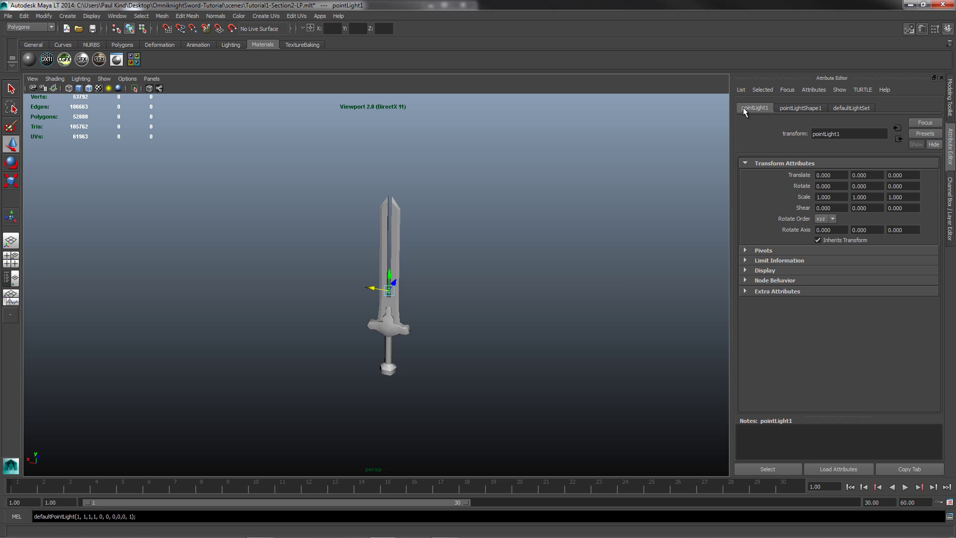
{"action": "left_click", "coordinate": [838, 176]}
{"action": "type", "text": "15"}
{"action": "key", "text": "Tab"}
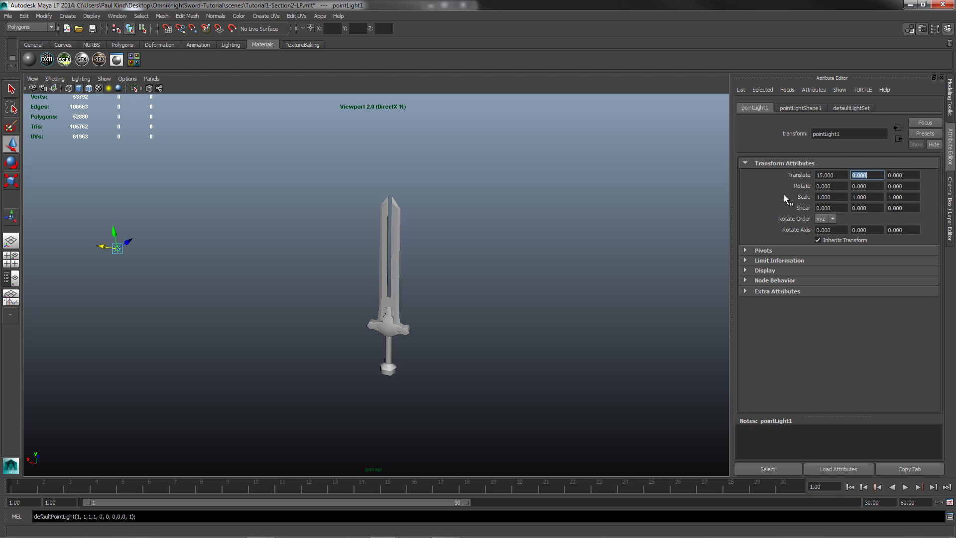
- Create a second point light and set its Translate X to -15
{"action": "left_click", "coordinate": [69, 16]}
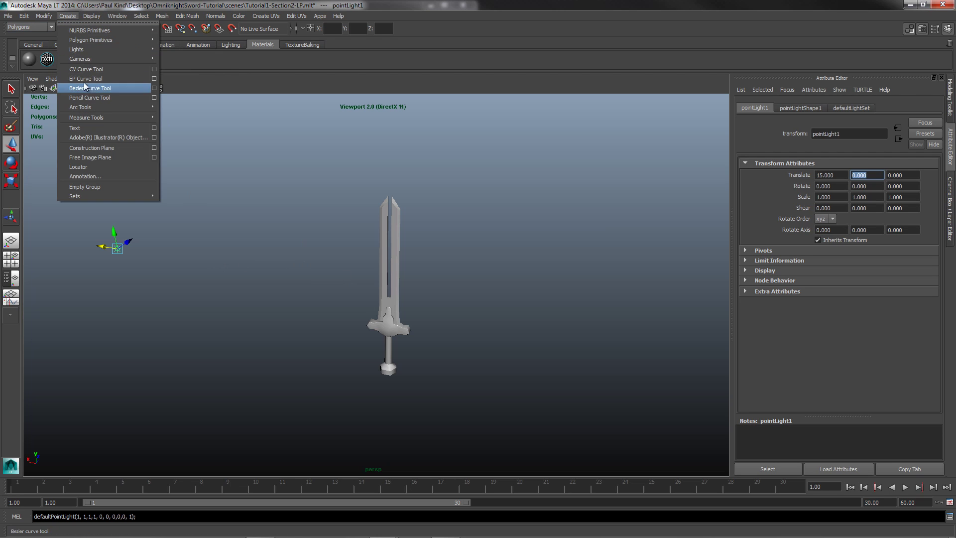
{"action": "mouse_move", "coordinate": [91, 52]}
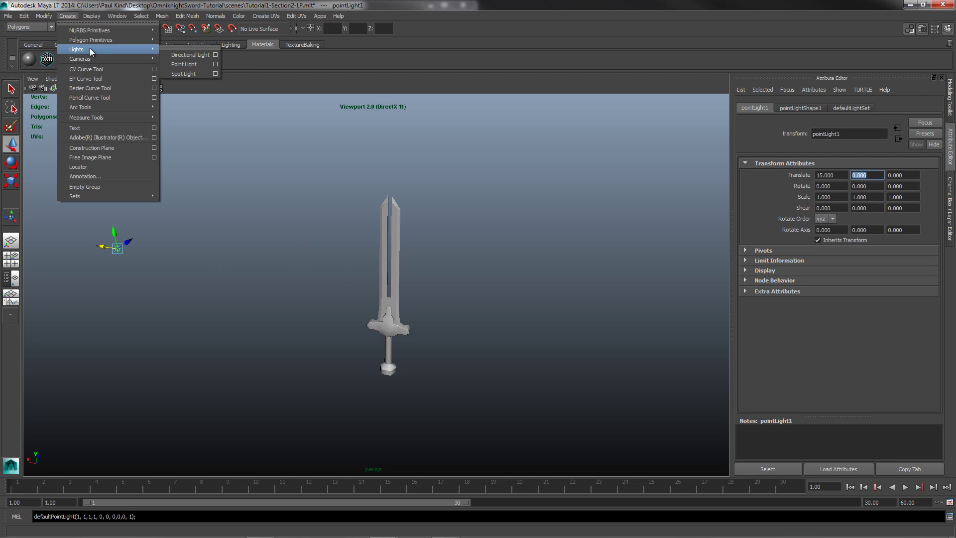
{"action": "left_click", "coordinate": [195, 68]}
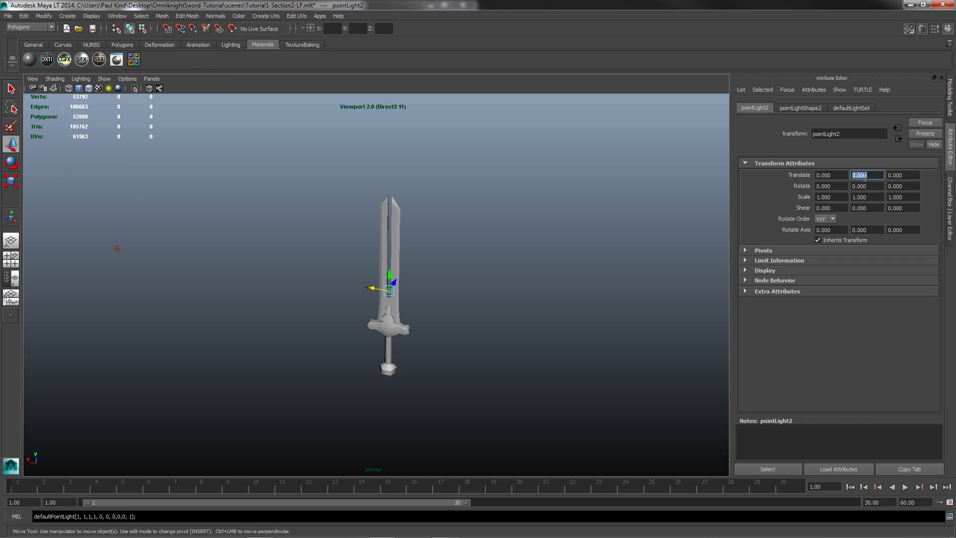
{"action": "left_click", "coordinate": [843, 176]}
{"action": "type", "text": "-"}
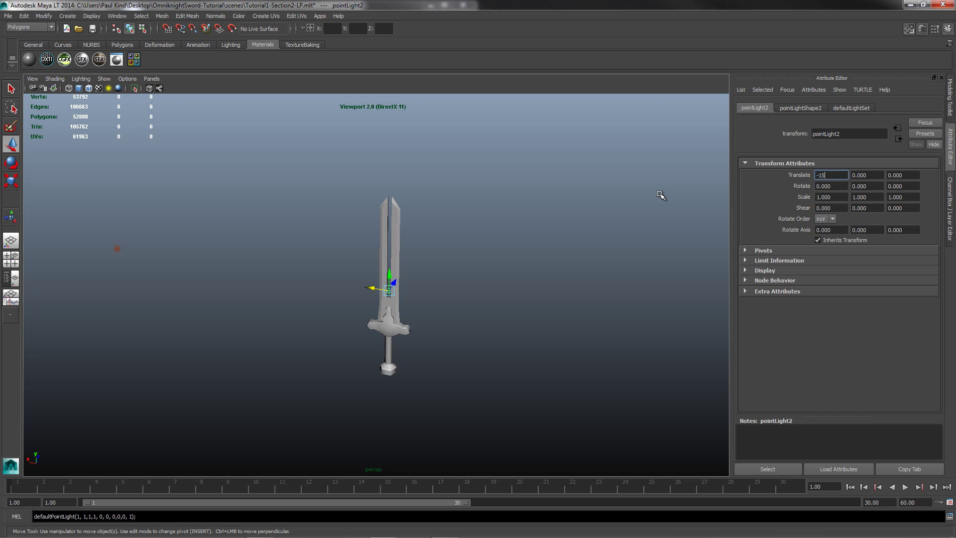
{"action": "type", "text": "15"}
{"action": "key", "text": "Tab"}
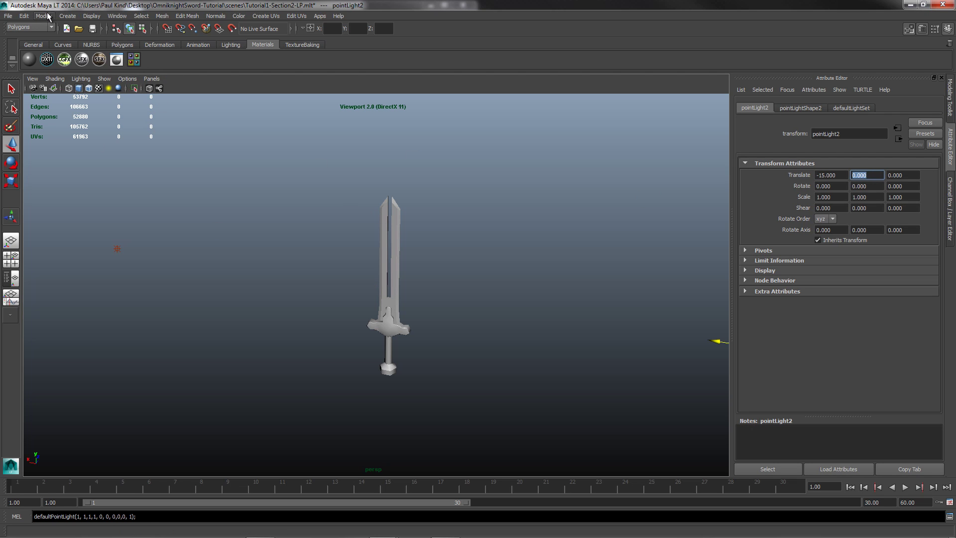
- Create a third point light and set its Translate Z to -15
{"action": "left_click", "coordinate": [67, 16]}
{"action": "mouse_move", "coordinate": [70, 49]}
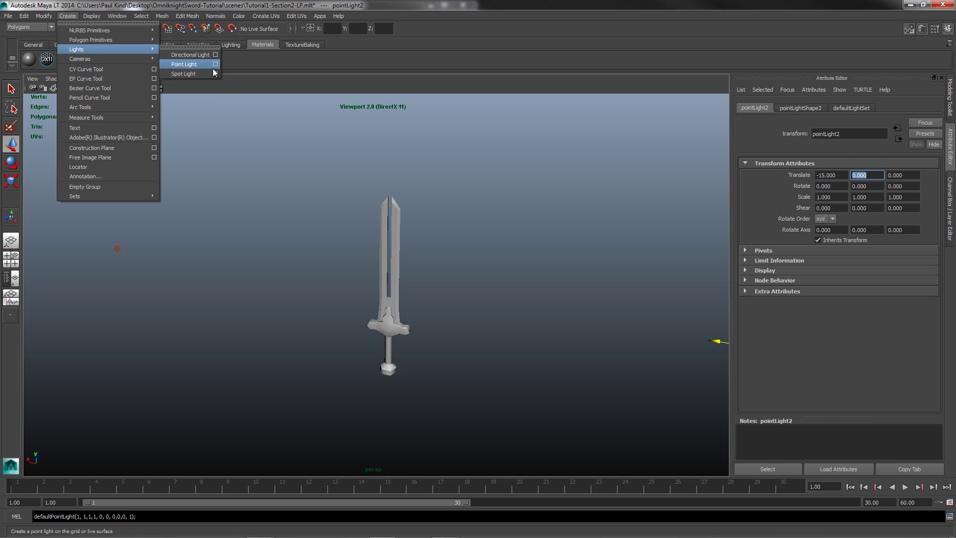
{"action": "left_click", "coordinate": [185, 64]}
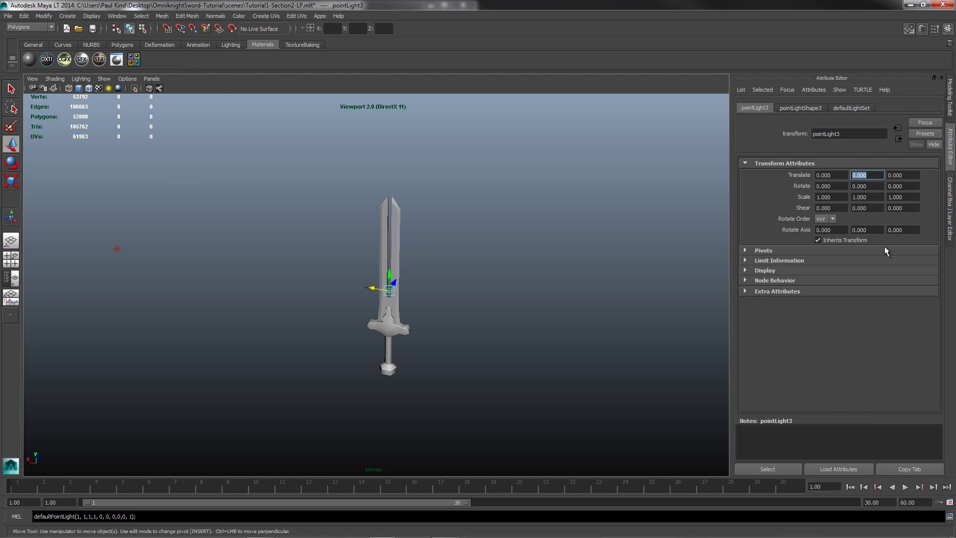
{"action": "left_click", "coordinate": [903, 174]}
{"action": "type", "text": "15"}
{"action": "key", "text": "Tab"}
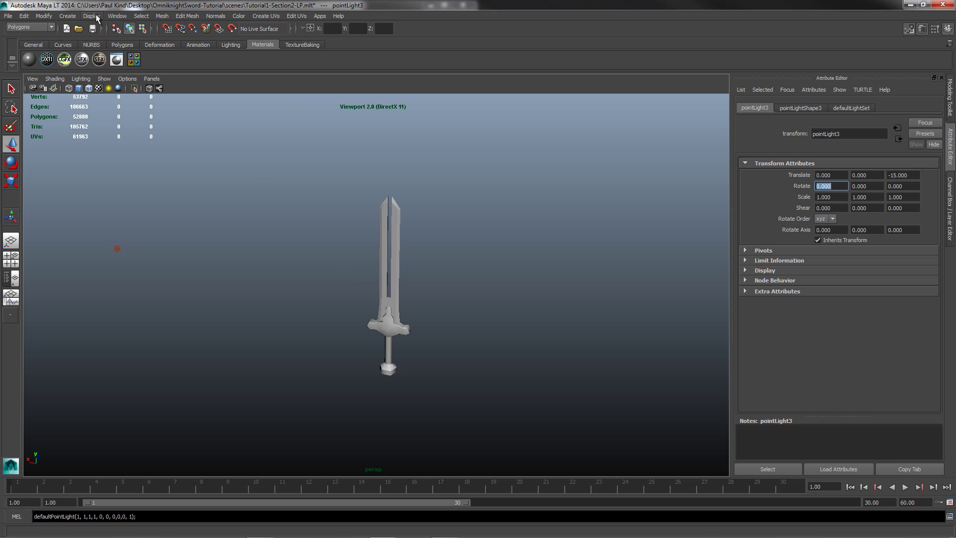
- Create a fourth point light and set its Translate Z to 15
{"action": "left_click", "coordinate": [77, 18]}
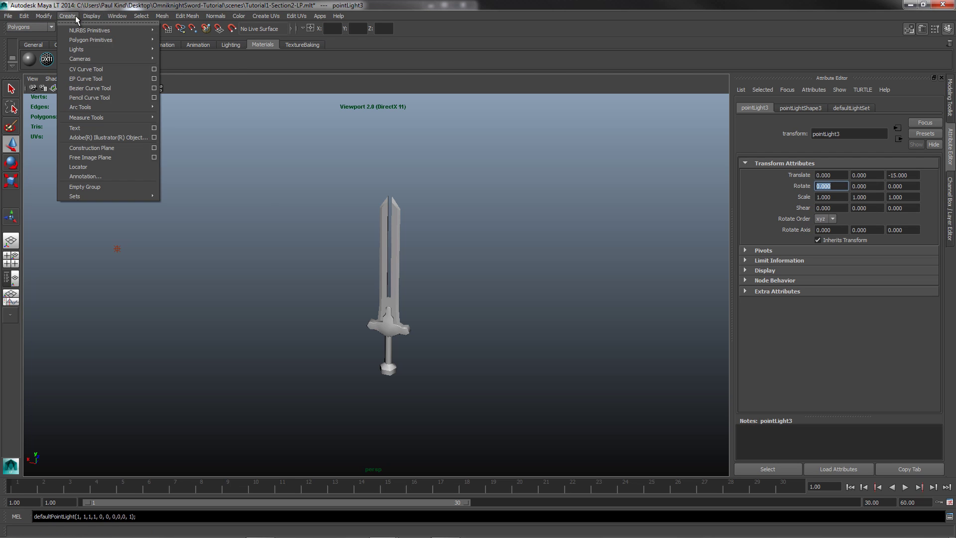
{"action": "mouse_move", "coordinate": [120, 49]}
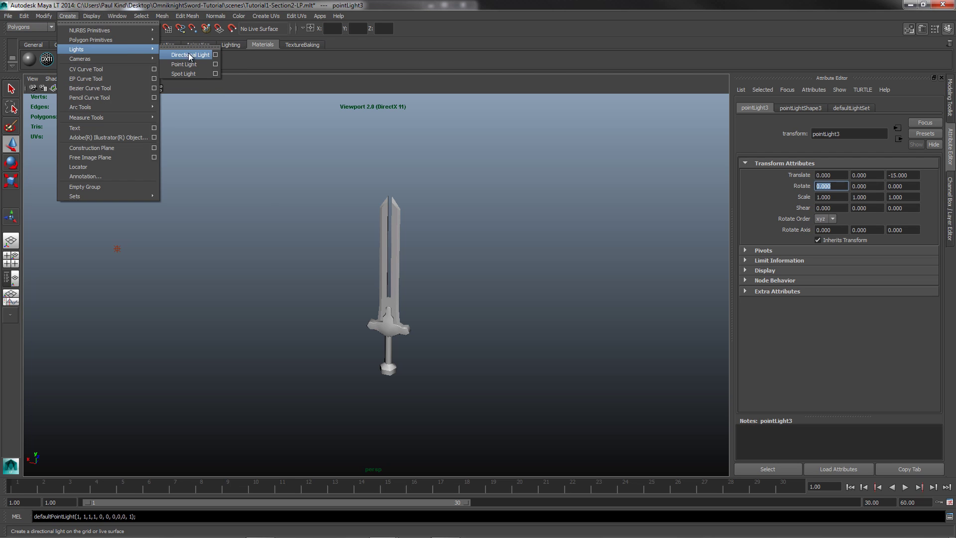
{"action": "left_click", "coordinate": [184, 64]}
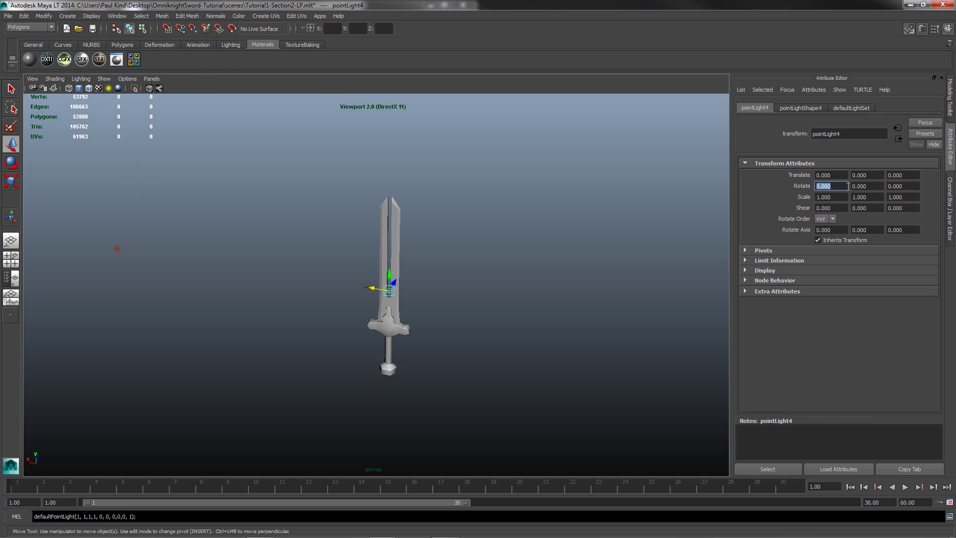
{"action": "key", "text": "shift+Tab"}
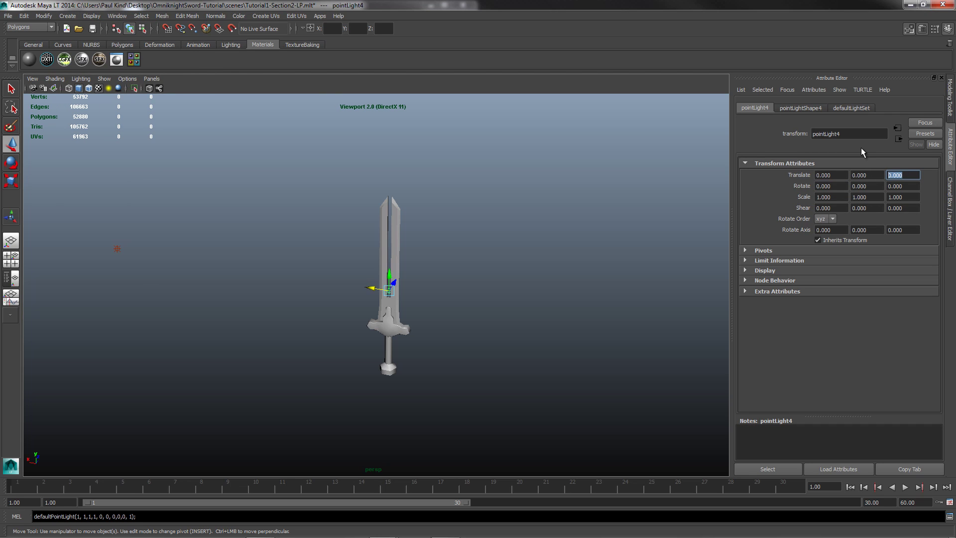
{"action": "type", "text": "15"}
{"action": "key", "text": "Tab"}
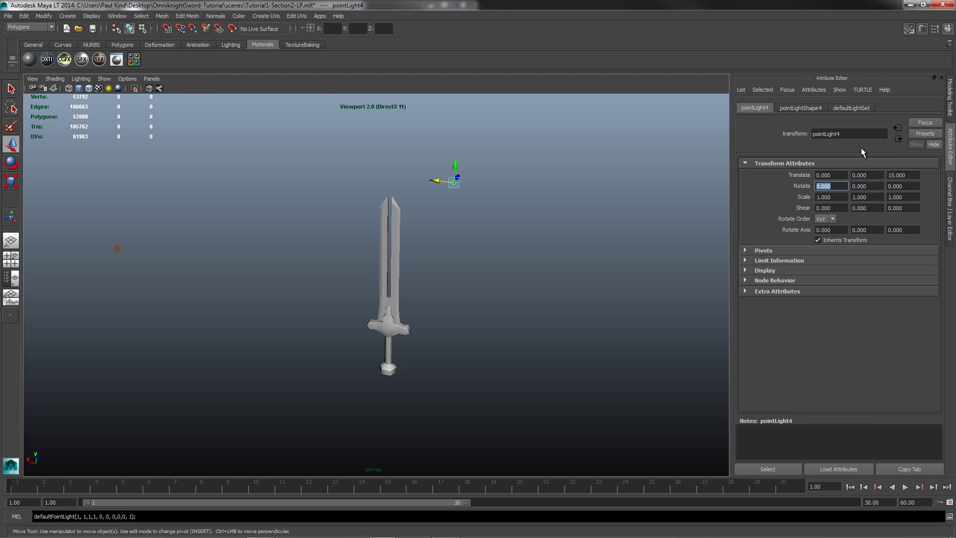
- Deselect the light and check the placement of the four point lights around the sword in perspective and top views
{"action": "scroll", "coordinate": [394, 273], "scroll_direction": "down", "scroll_amount": 5}
{"action": "scroll", "coordinate": [395, 275], "scroll_direction": "up", "scroll_amount": 2}
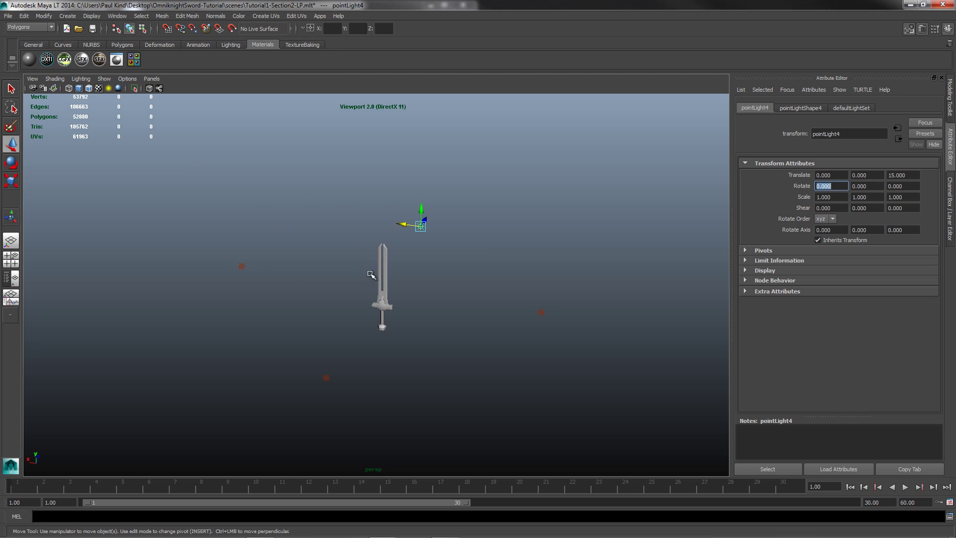
{"action": "left_click", "coordinate": [349, 272]}
{"action": "key", "text": "space"}
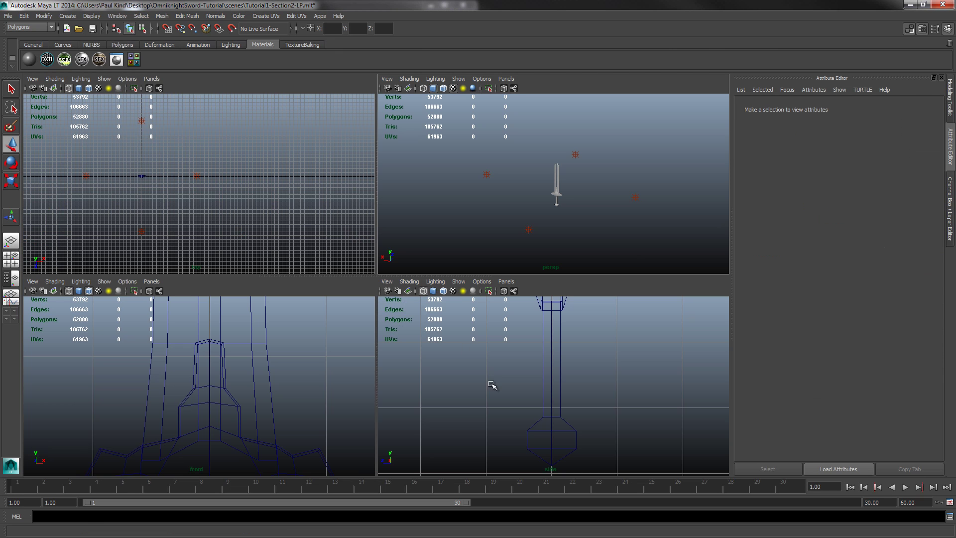
{"action": "key", "text": "space"}
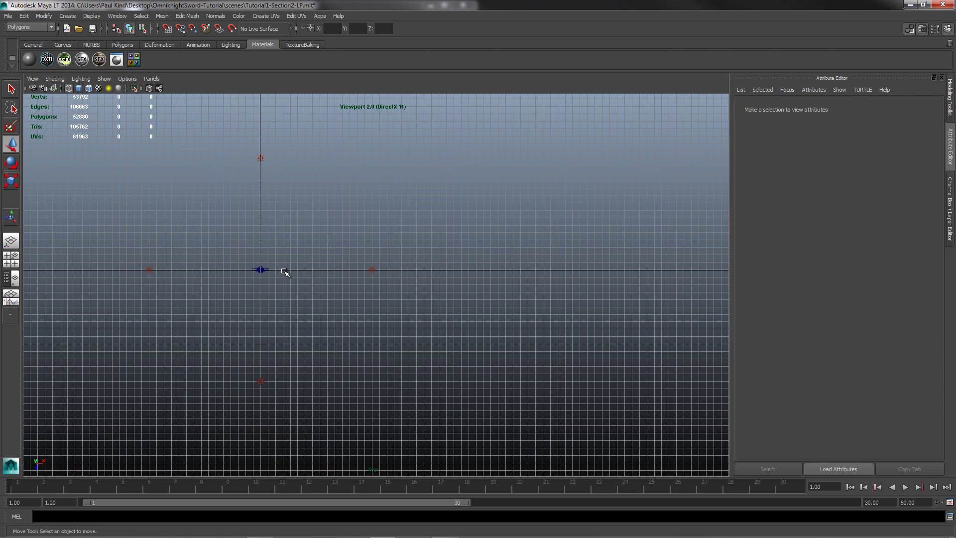
{"action": "scroll", "coordinate": [285, 272], "scroll_direction": "up", "scroll_amount": 2}
{"action": "middle_click_drag", "start_coordinate": [246, 273], "coordinate": [424, 284], "text": "alt"}
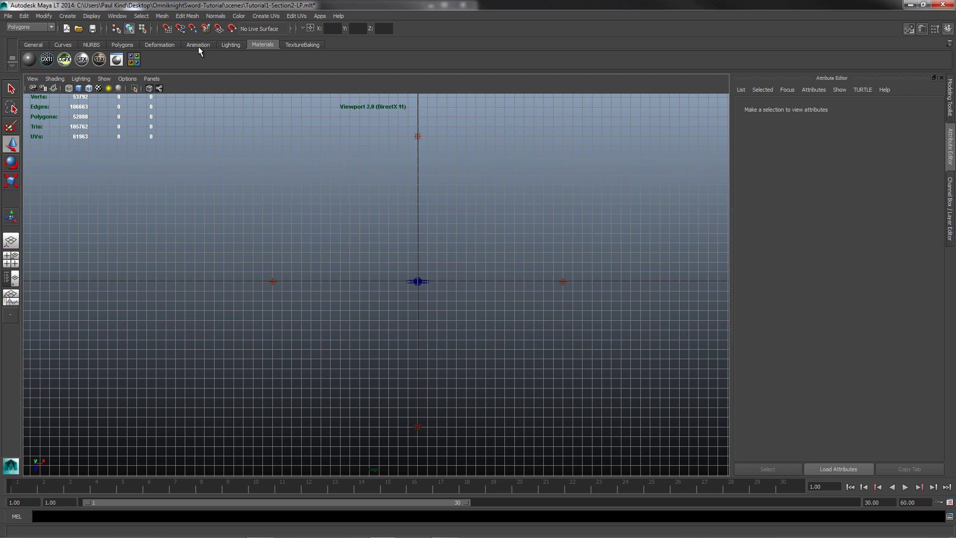
- Open the Texture Baking Settings and show the Baking options with the target and source surfaces
{"action": "left_click", "coordinate": [301, 43]}
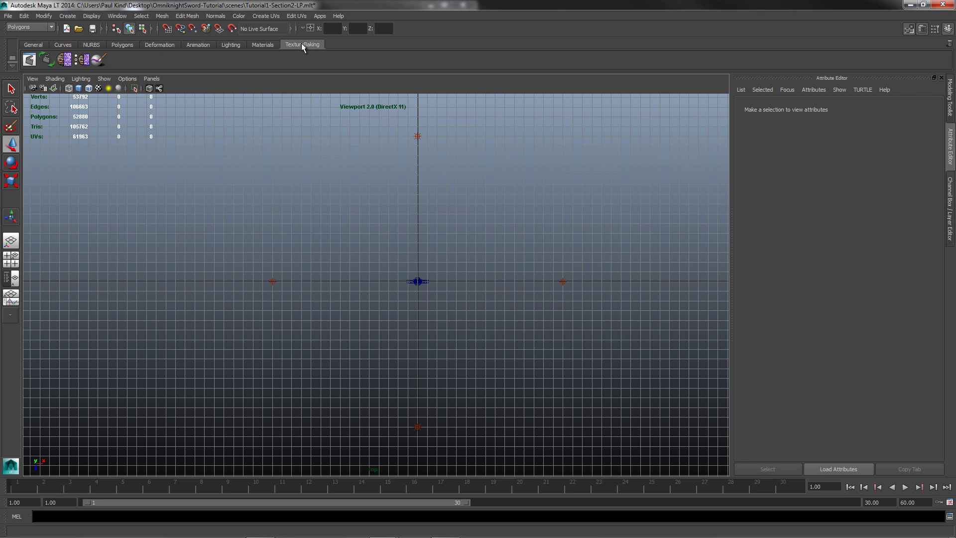
{"action": "left_click", "coordinate": [79, 60]}
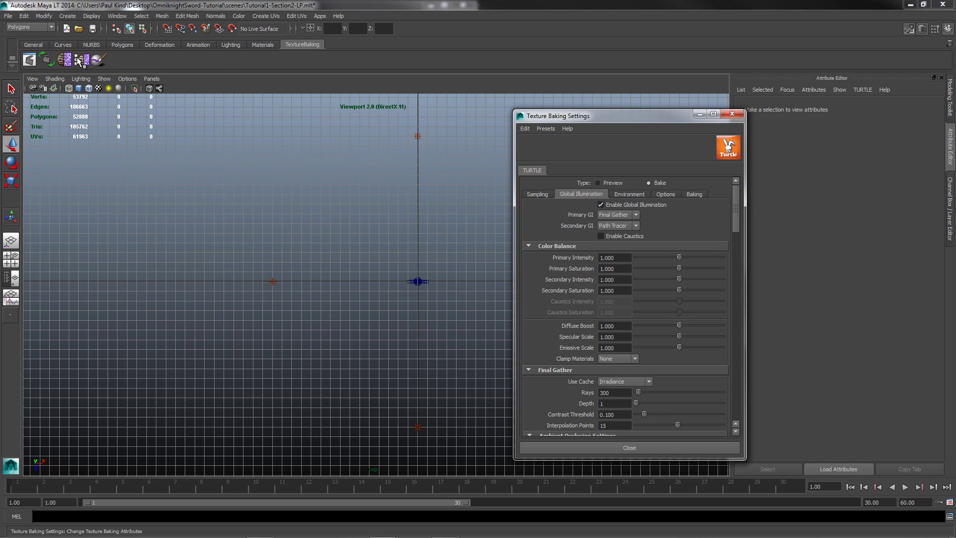
{"action": "left_click_drag", "start_coordinate": [652, 116], "coordinate": [438, 77]}
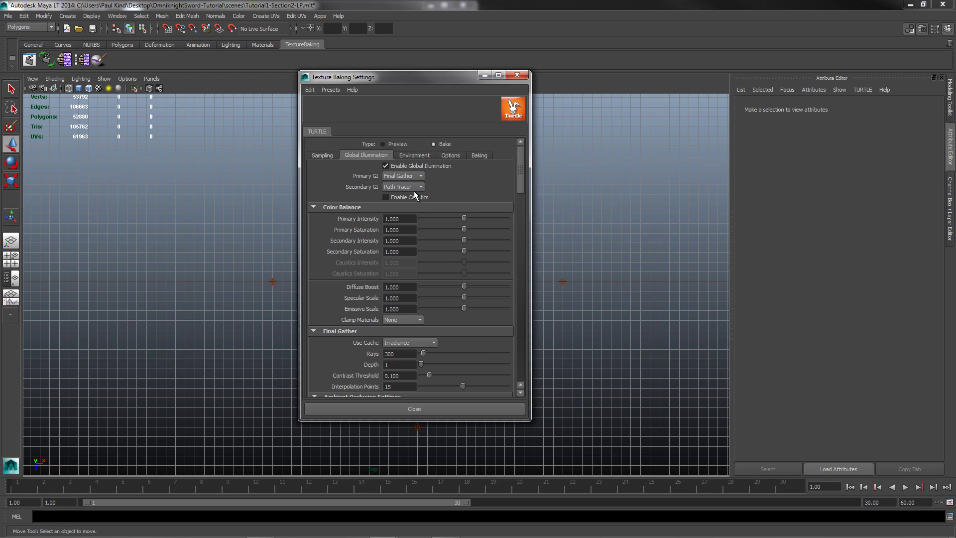
{"action": "left_click", "coordinate": [481, 155]}
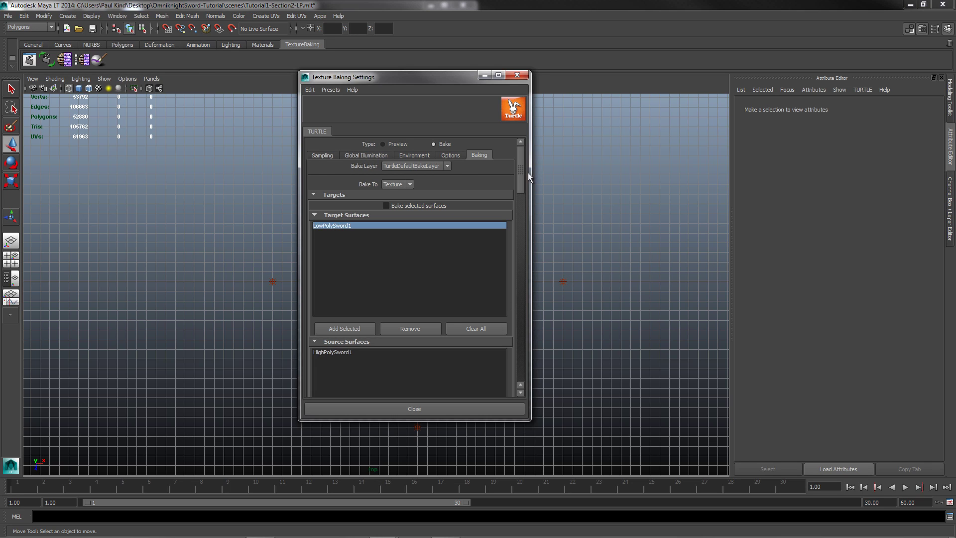
- Examine the Front Range and Back Range values in the Transfer Settings of the Texture Baking Settings
{"action": "left_click_drag", "start_coordinate": [521, 169], "coordinate": [519, 212]}
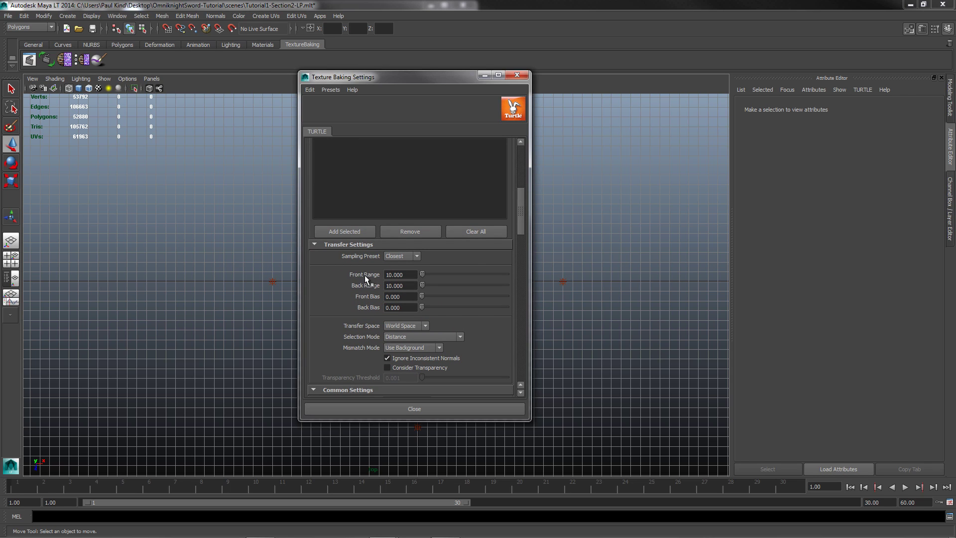
{"action": "left_click", "coordinate": [385, 275]}
{"action": "left_click", "coordinate": [402, 286]}
{"action": "left_click", "coordinate": [407, 274]}
{"action": "left_click", "coordinate": [408, 275]}
{"action": "left_click_drag", "start_coordinate": [403, 275], "coordinate": [384, 274]}
{"action": "key", "text": "Tab"}
{"action": "left_click_drag", "start_coordinate": [523, 225], "coordinate": [517, 237]}
{"action": "left_click_drag", "start_coordinate": [397, 81], "coordinate": [604, 90]}
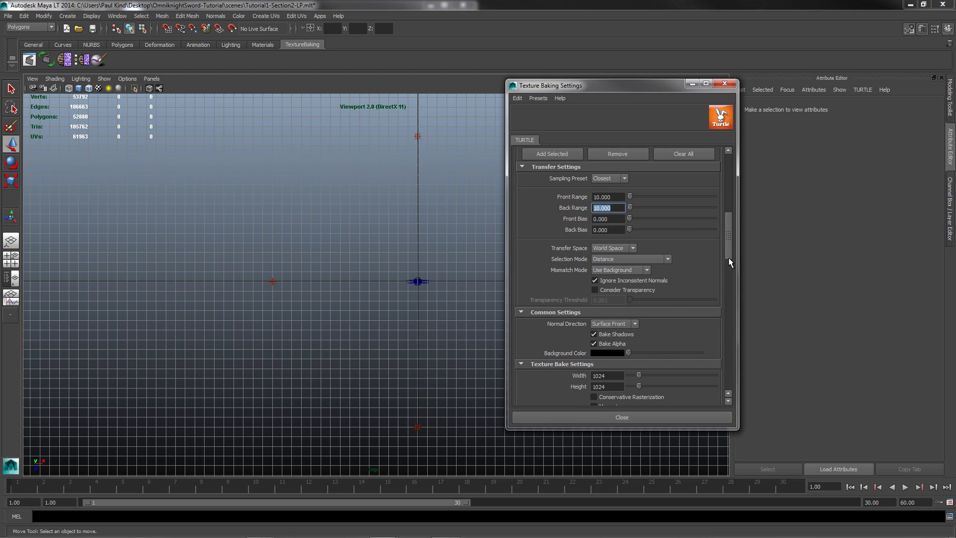
- Set the baked texture's Width and Height to 4096 in the Texture Bake Settings
{"action": "left_click_drag", "start_coordinate": [728, 237], "coordinate": [735, 251]}
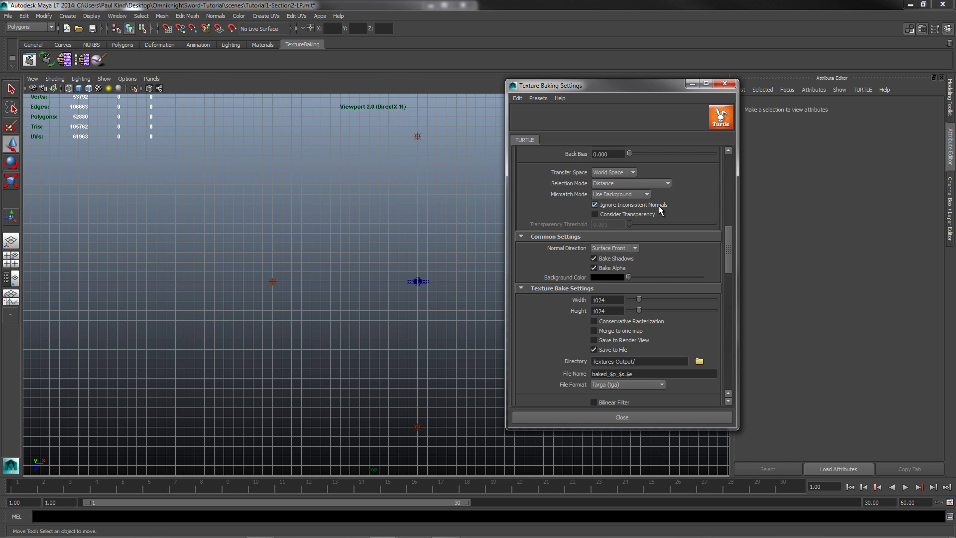
{"action": "scroll", "coordinate": [550, 295], "scroll_direction": "down", "scroll_amount": 5}
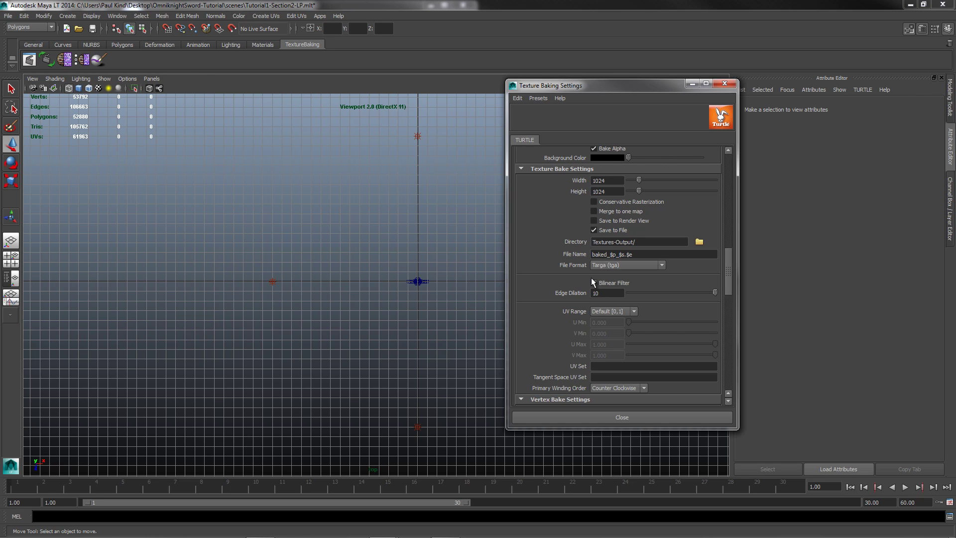
{"action": "scroll", "coordinate": [631, 282], "scroll_direction": "up", "scroll_amount": 1}
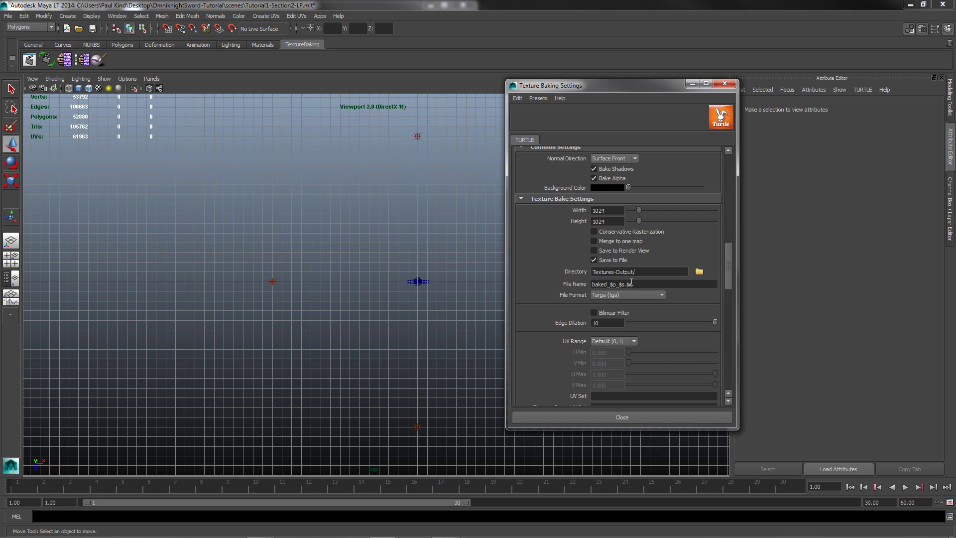
{"action": "double_click", "coordinate": [616, 210]}
{"action": "type", "text": "4096"}
{"action": "key", "text": "Tab"}
{"action": "type", "text": "4096"}
{"action": "key", "text": "Tab"}
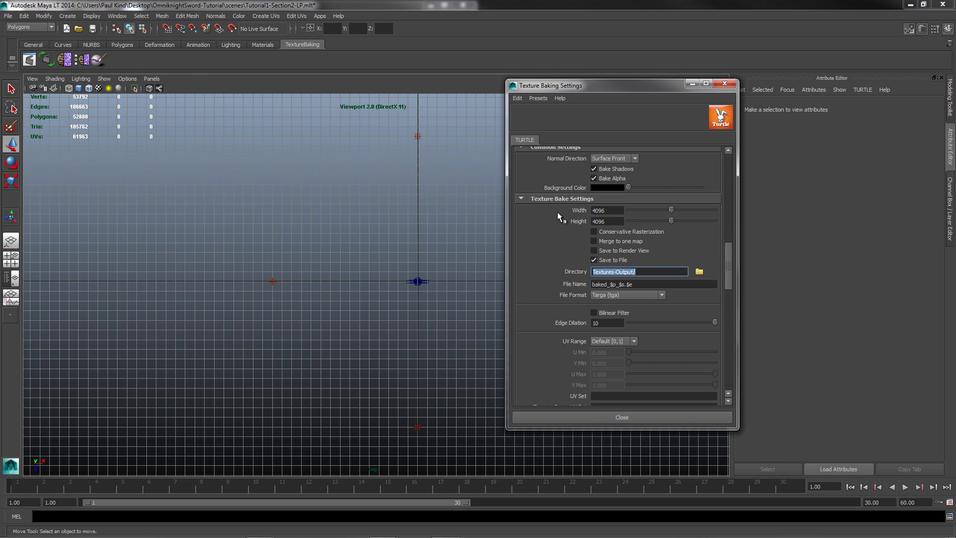
- Review the bake surfaces, transfer ranges, output directory, shader outputs and normal map options, and close the Texture Baking Settings
{"action": "scroll", "coordinate": [584, 323], "scroll_direction": "down", "scroll_amount": 3}
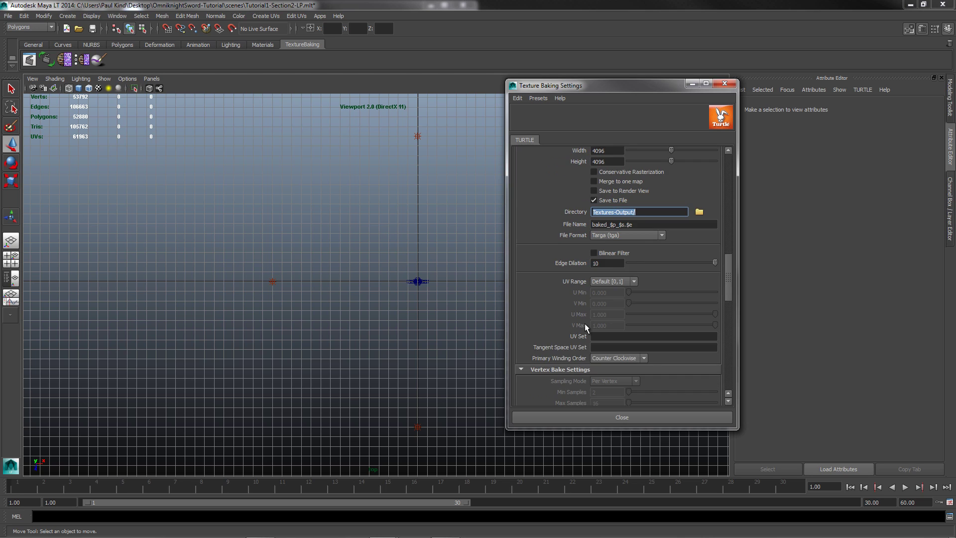
{"action": "scroll", "coordinate": [585, 324], "scroll_direction": "down", "scroll_amount": 10}
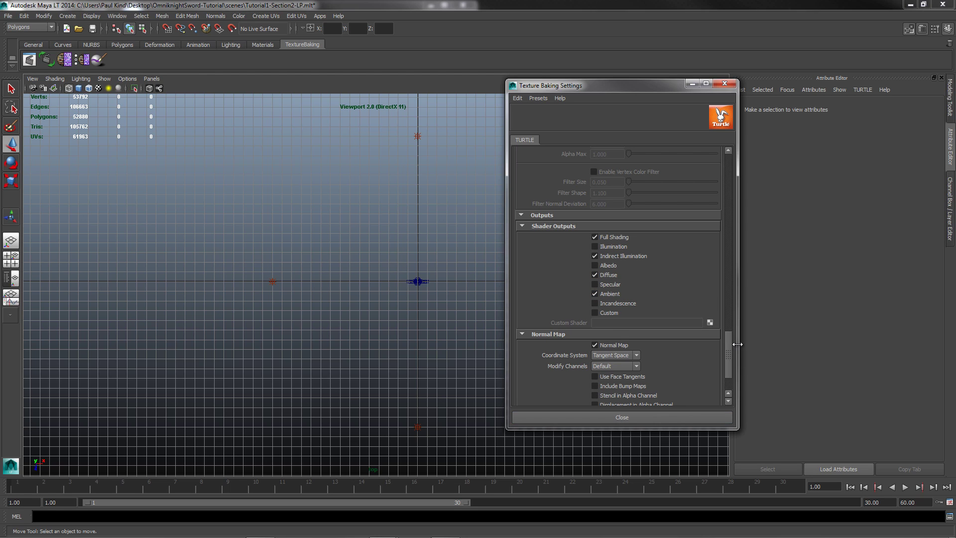
{"action": "scroll", "coordinate": [728, 367], "scroll_direction": "down", "scroll_amount": 3}
{"action": "left_click_drag", "start_coordinate": [725, 375], "coordinate": [731, 155]}
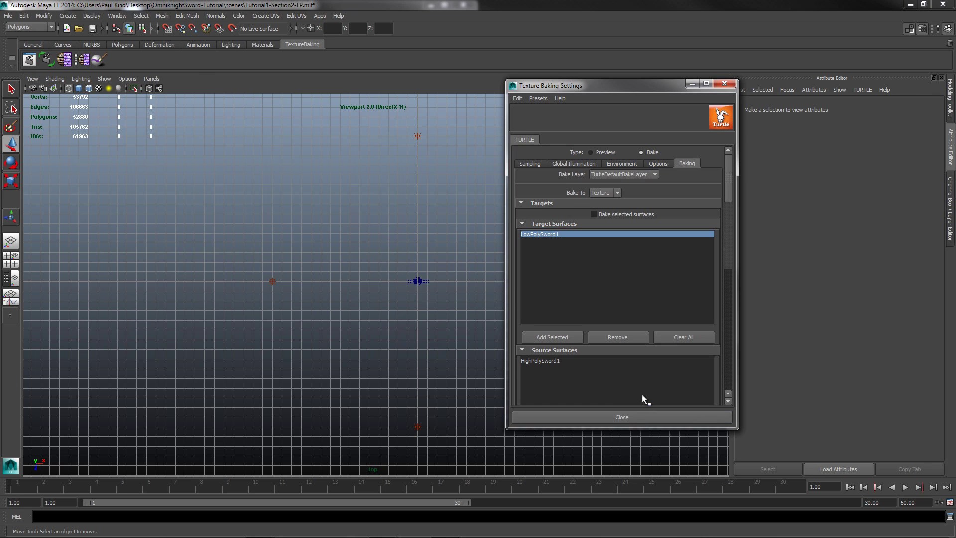
{"action": "left_click_drag", "start_coordinate": [728, 176], "coordinate": [742, 264]}
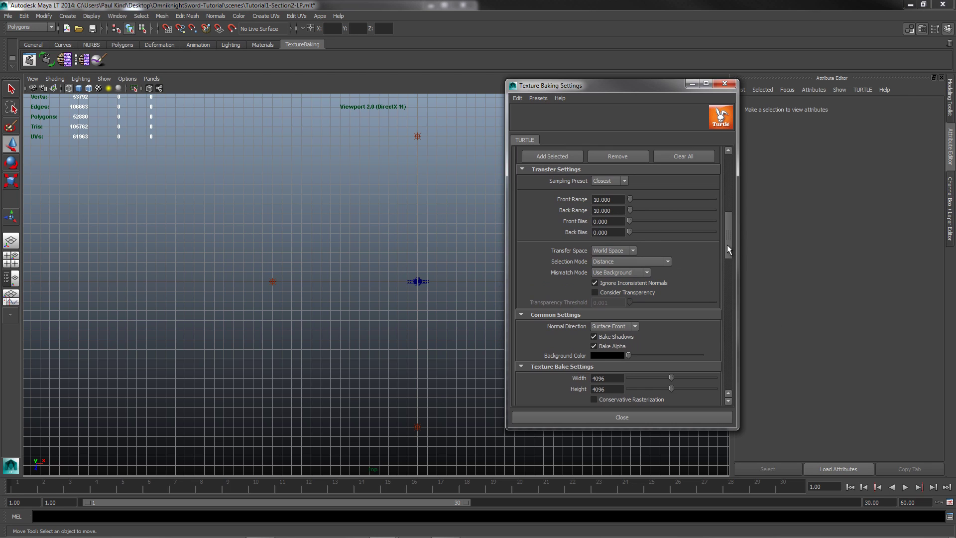
{"action": "scroll", "coordinate": [727, 249], "scroll_direction": "down", "scroll_amount": 5}
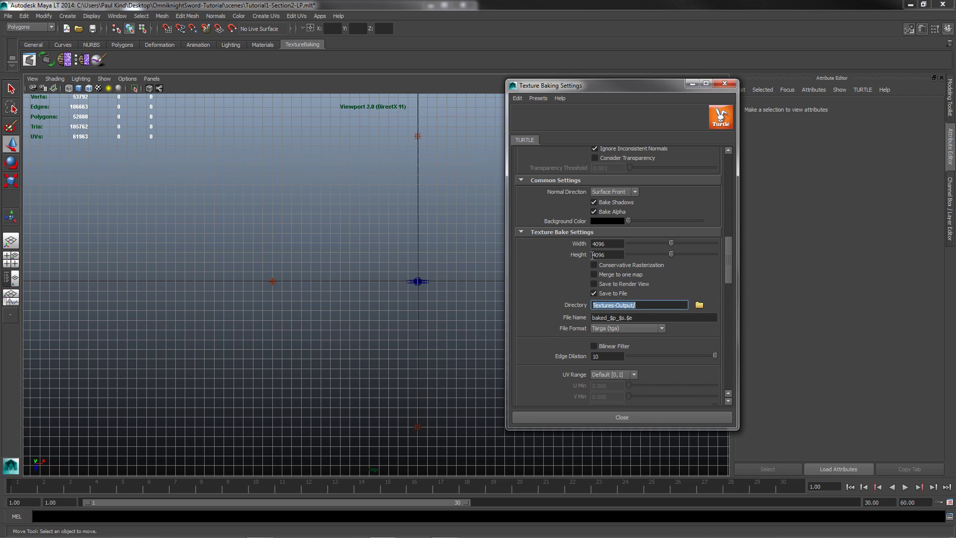
{"action": "left_click_drag", "start_coordinate": [730, 270], "coordinate": [729, 284]}
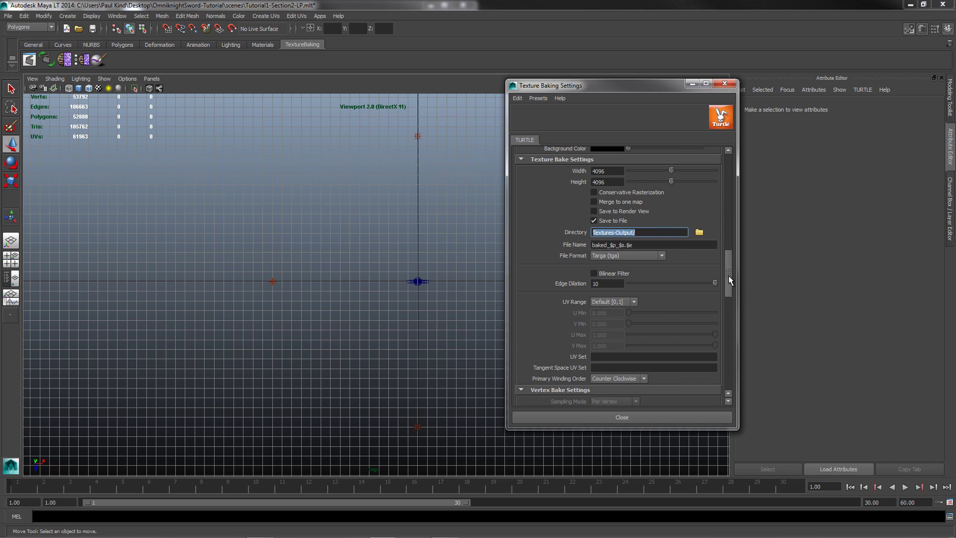
{"action": "left_click_drag", "start_coordinate": [729, 280], "coordinate": [721, 351]}
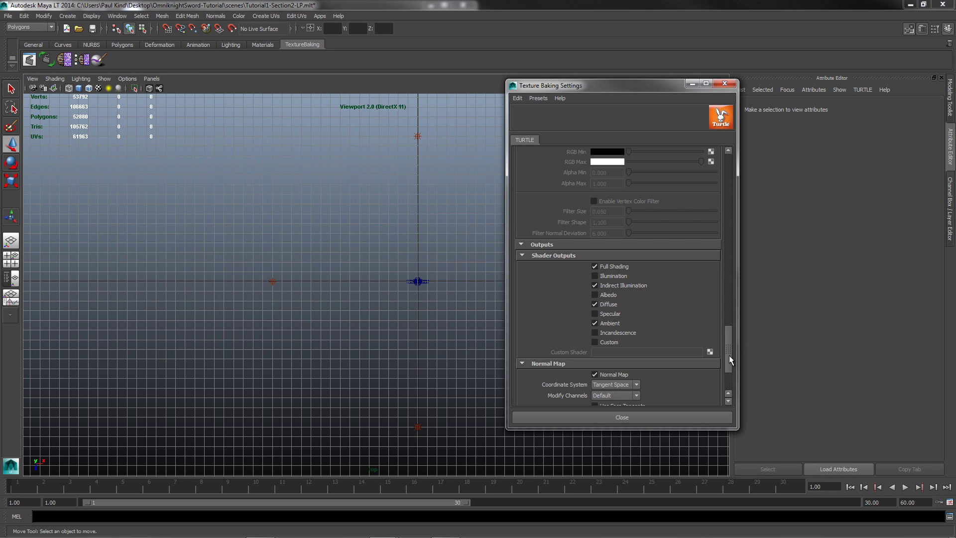
{"action": "left_click_drag", "start_coordinate": [729, 355], "coordinate": [727, 372]}
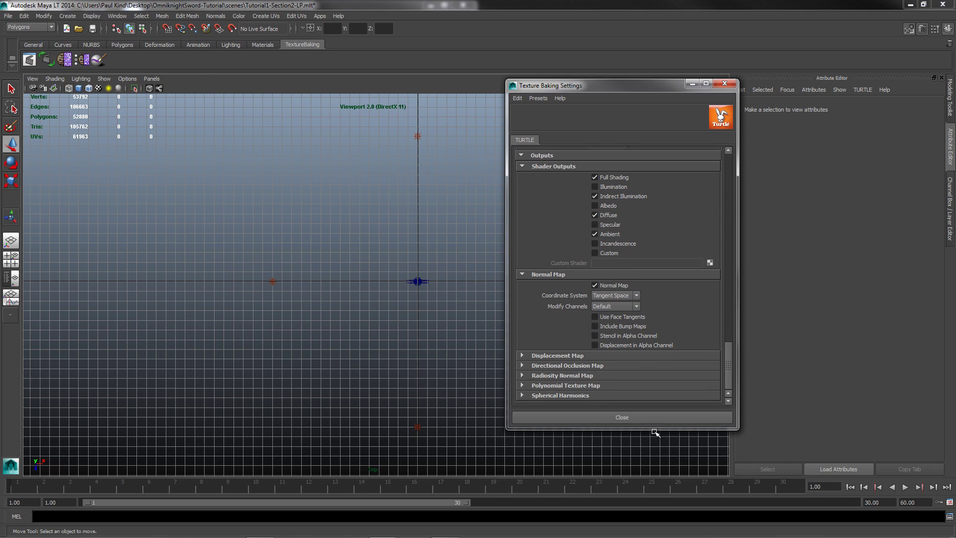
{"action": "left_click", "coordinate": [638, 419]}
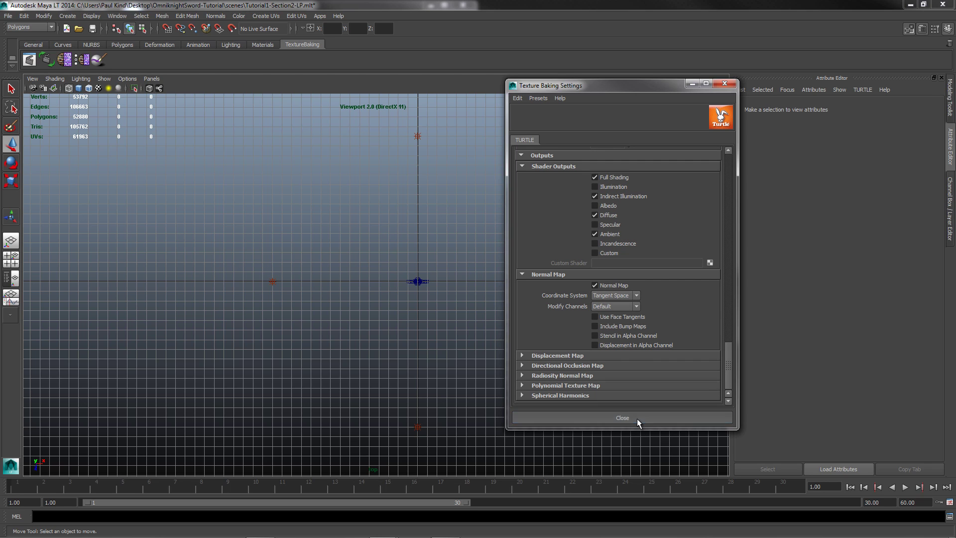
- Make the HighPolySword layer visible in the perspective view and run the Turtle texture bake
{"action": "left_click_drag", "start_coordinate": [241, 124], "coordinate": [412, 291], "text": "alt"}
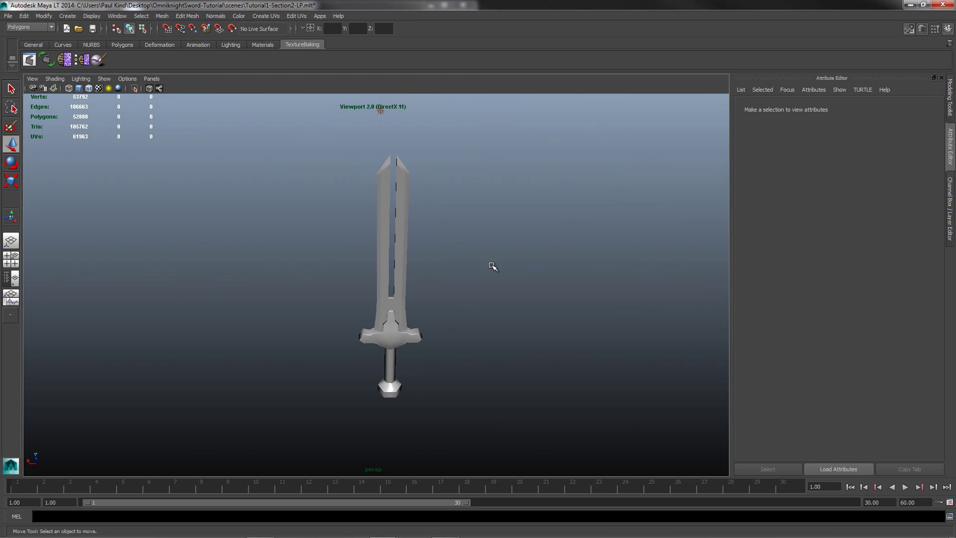
{"action": "left_click", "coordinate": [950, 202]}
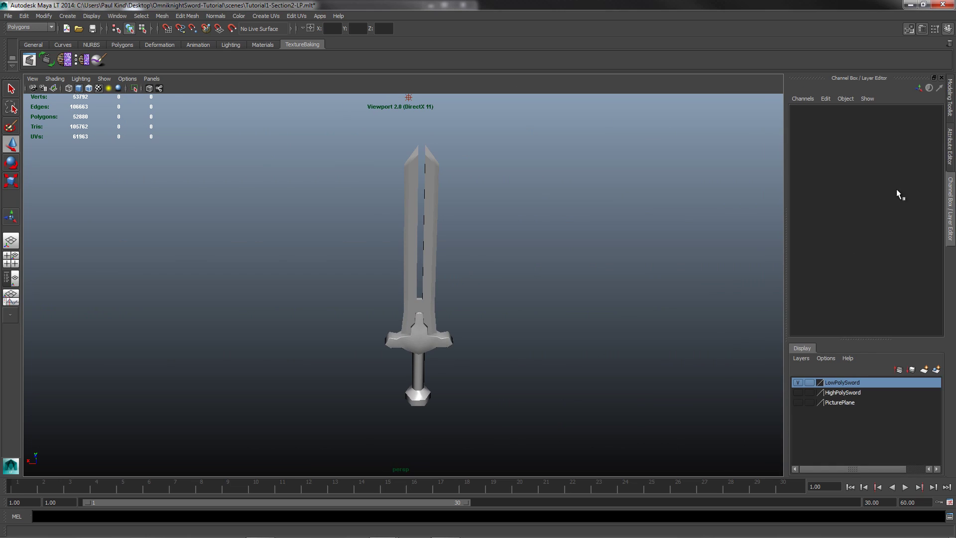
{"action": "left_click", "coordinate": [798, 393]}
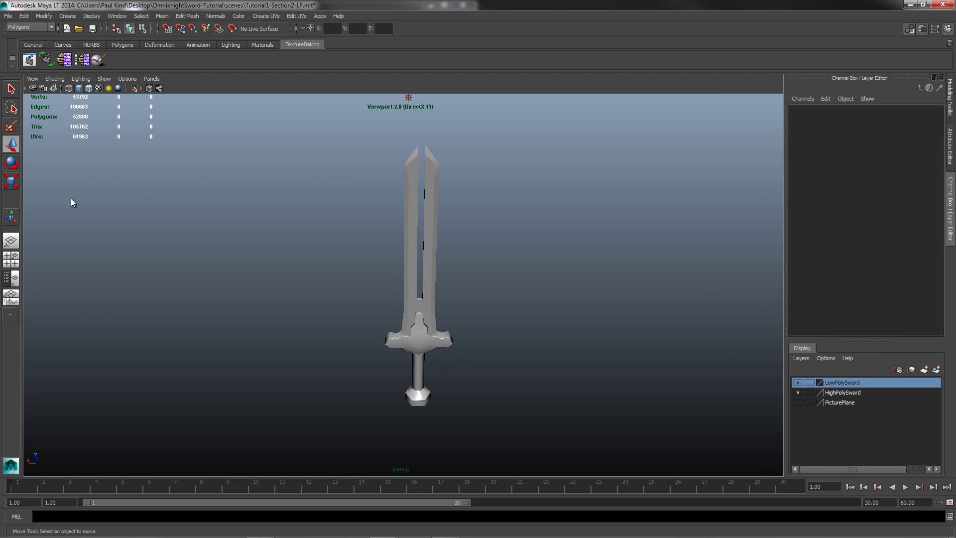
{"action": "left_click", "coordinate": [65, 60]}
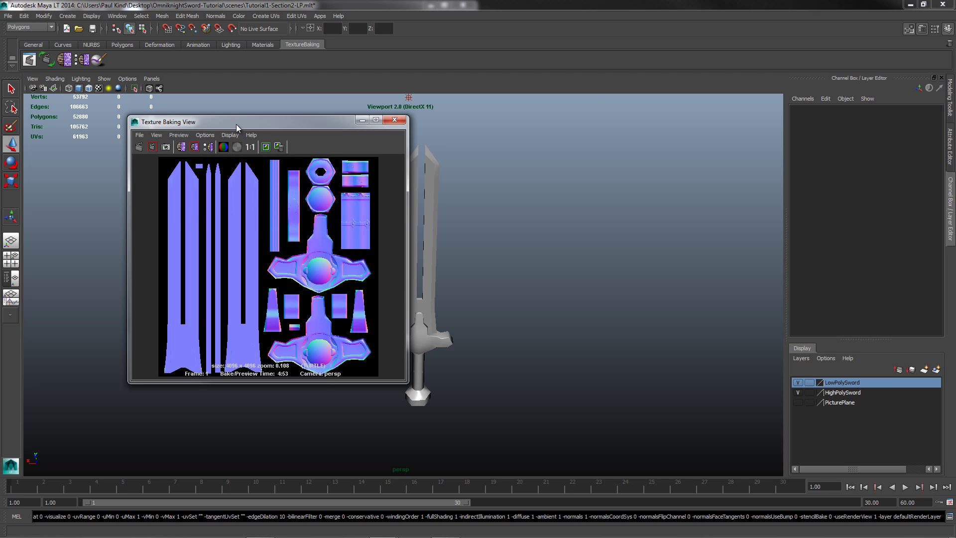
- Close the Texture Baking View after checking the baked normal map, and hide the HighPolySword layer
{"action": "left_click_drag", "start_coordinate": [236, 124], "coordinate": [384, 148]}
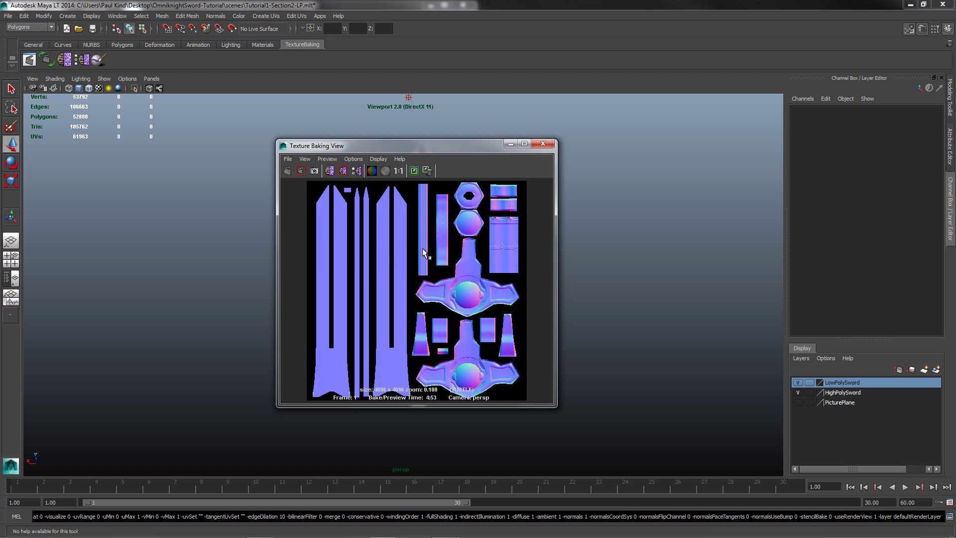
{"action": "left_click", "coordinate": [542, 144]}
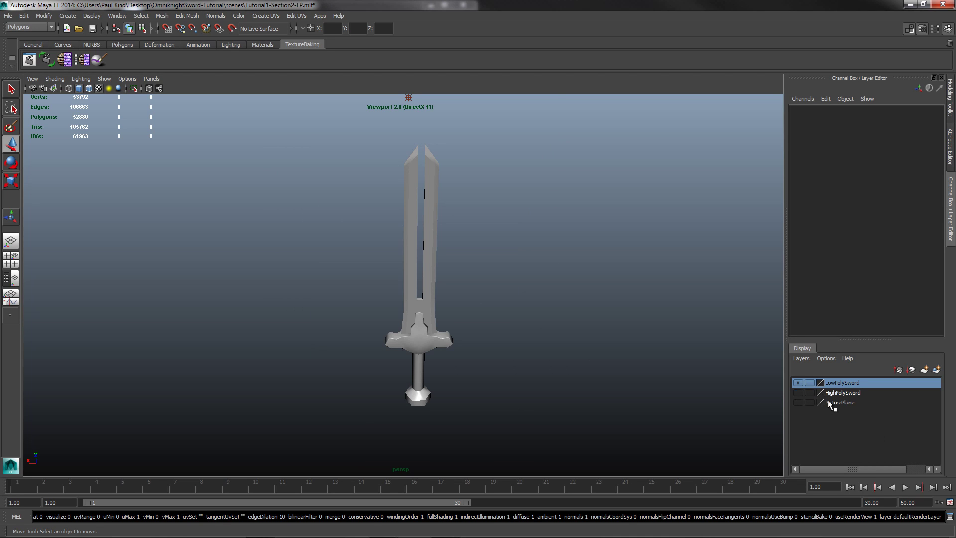
{"action": "left_click_drag", "start_coordinate": [587, 309], "coordinate": [515, 330], "text": "alt"}
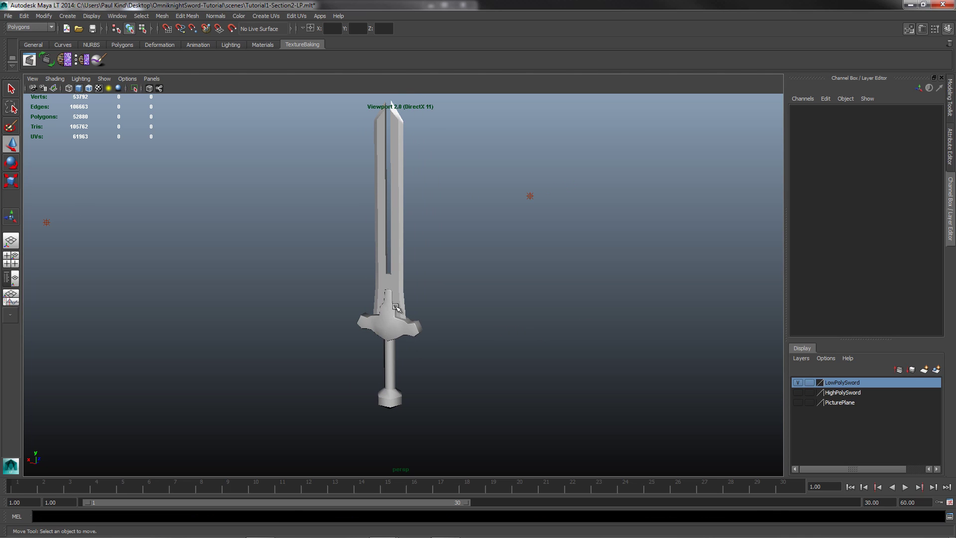
- Open the Hypershade beside the model, select the low-poly sword and assign a new DirectX 11 shader to it
{"action": "right_click_drag", "start_coordinate": [416, 318], "coordinate": [484, 318], "text": "alt"}
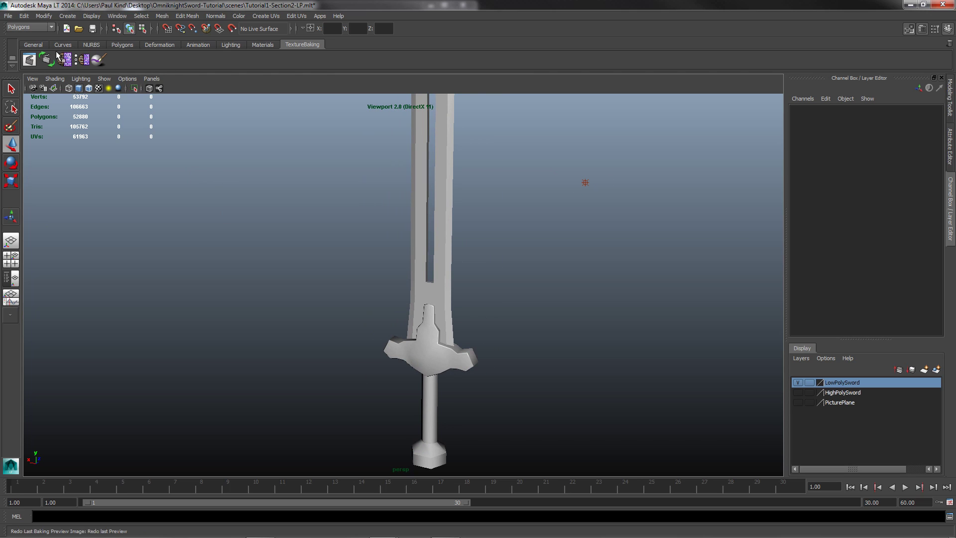
{"action": "left_click", "coordinate": [119, 45]}
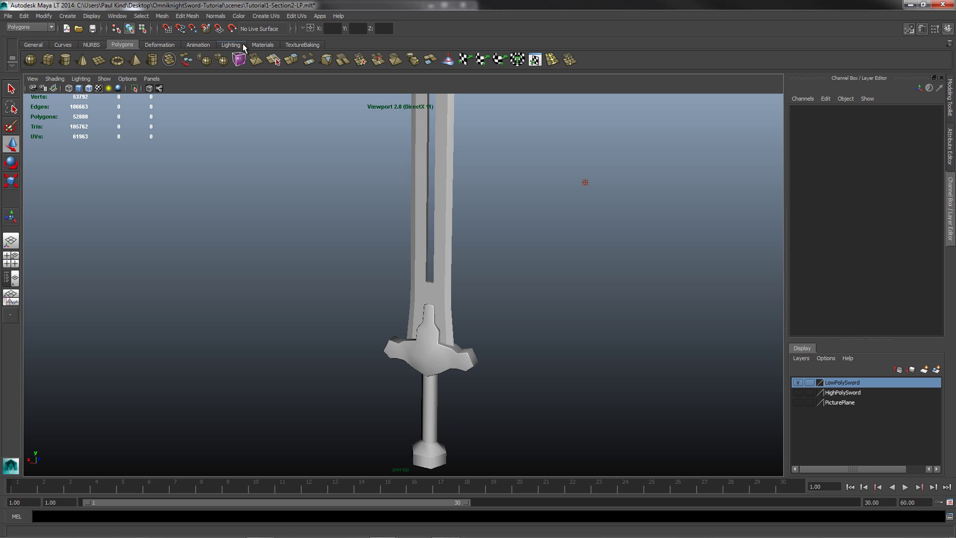
{"action": "left_click", "coordinate": [263, 45]}
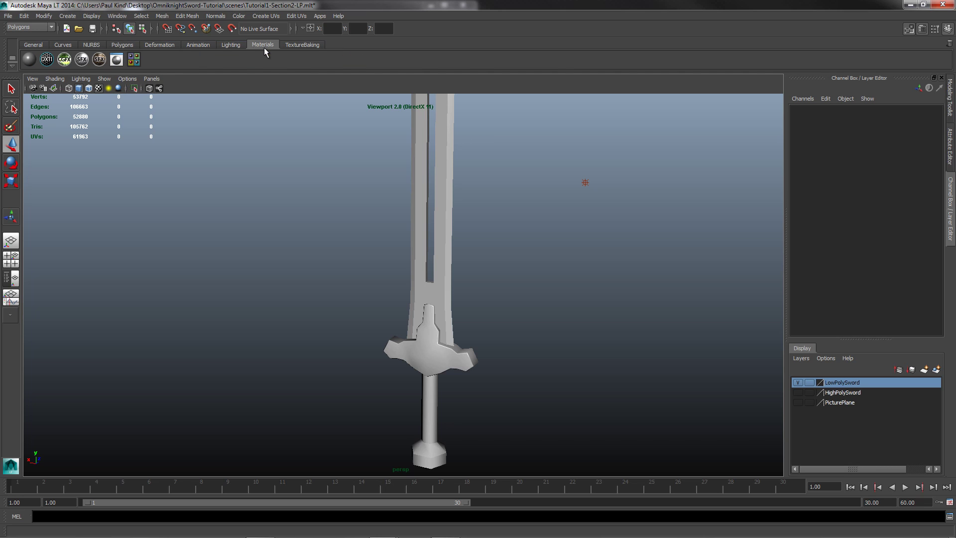
{"action": "left_click", "coordinate": [133, 60]}
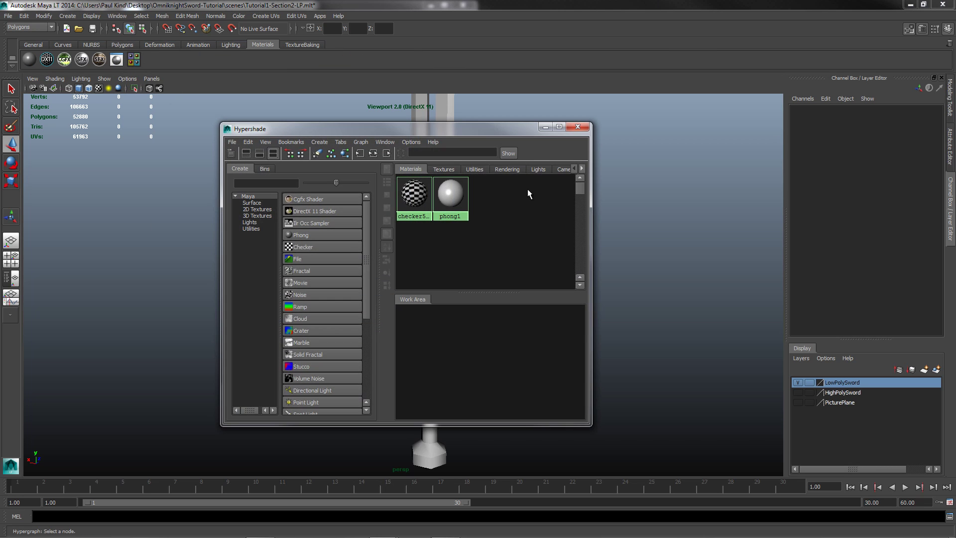
{"action": "left_click_drag", "start_coordinate": [424, 131], "coordinate": [753, 132]}
{"action": "left_click", "coordinate": [443, 250]}
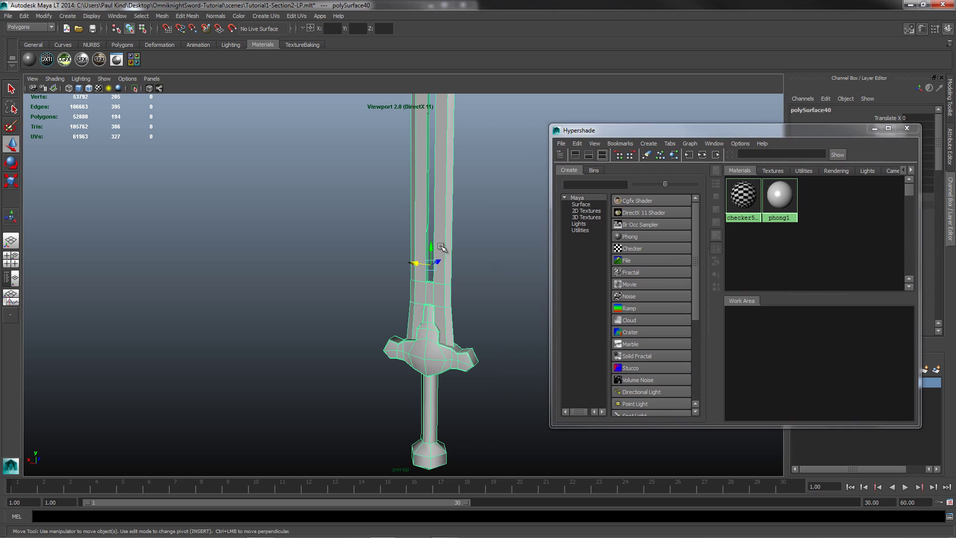
{"action": "left_click", "coordinate": [46, 60]}
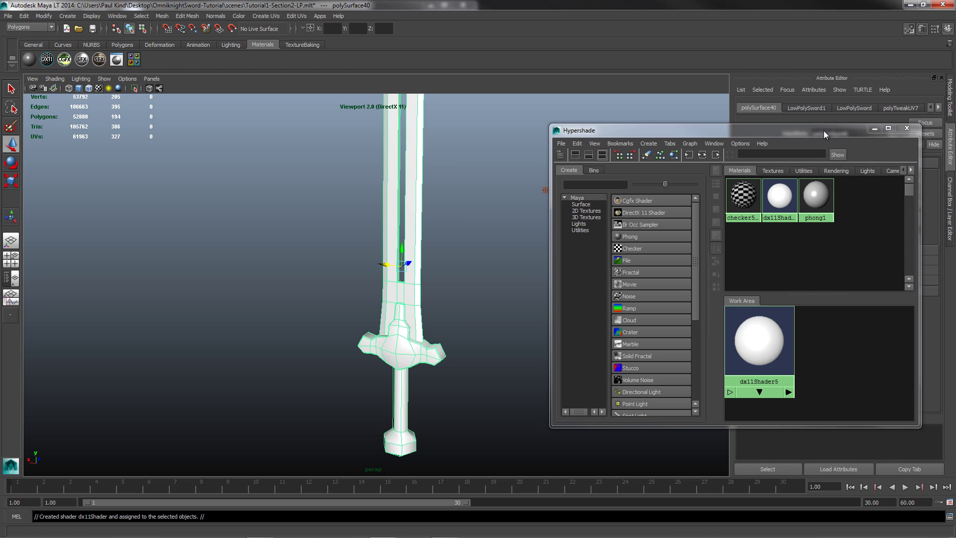
- Show the new DirectX 11 shader's attributes for editing and close the Hypershade
{"action": "left_click_drag", "start_coordinate": [823, 131], "coordinate": [675, 112]}
{"action": "left_click_drag", "start_coordinate": [604, 143], "coordinate": [518, 139]}
{"action": "left_click", "coordinate": [456, 354]}
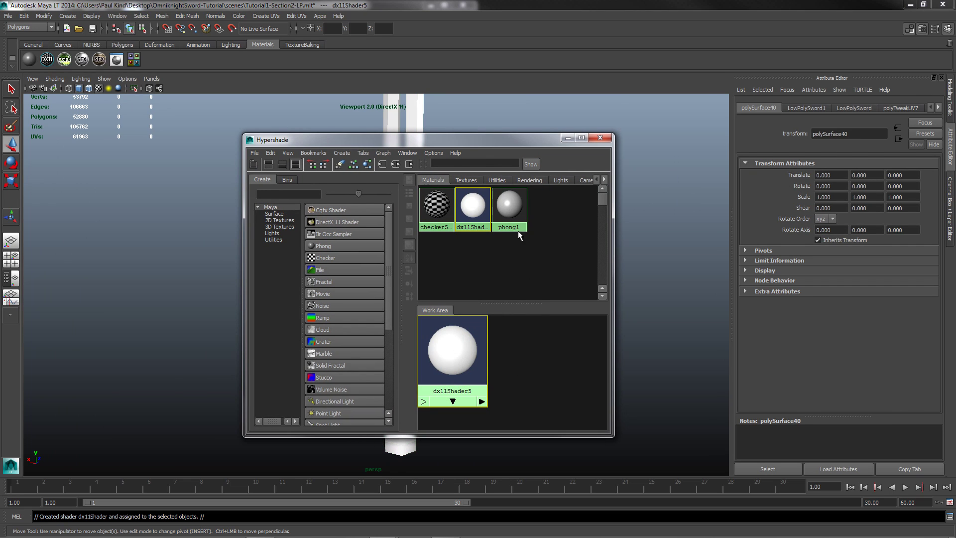
{"action": "left_click", "coordinate": [600, 138]}
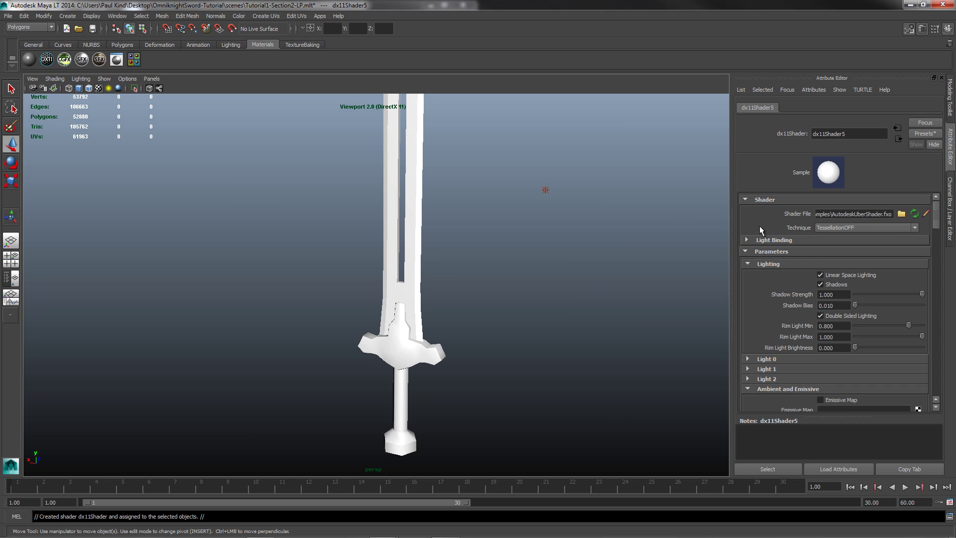
- Enable the shader's Diffuse Map and load baked_tpDiffuse_shapes.tga from the Textures-Output folder as its file texture
{"action": "left_click_drag", "start_coordinate": [935, 225], "coordinate": [925, 248]}
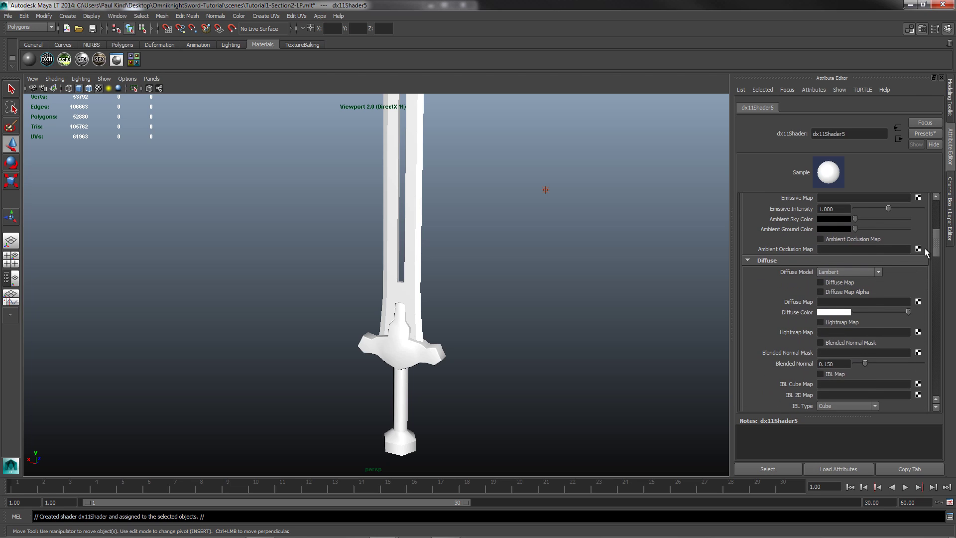
{"action": "left_click", "coordinate": [822, 283]}
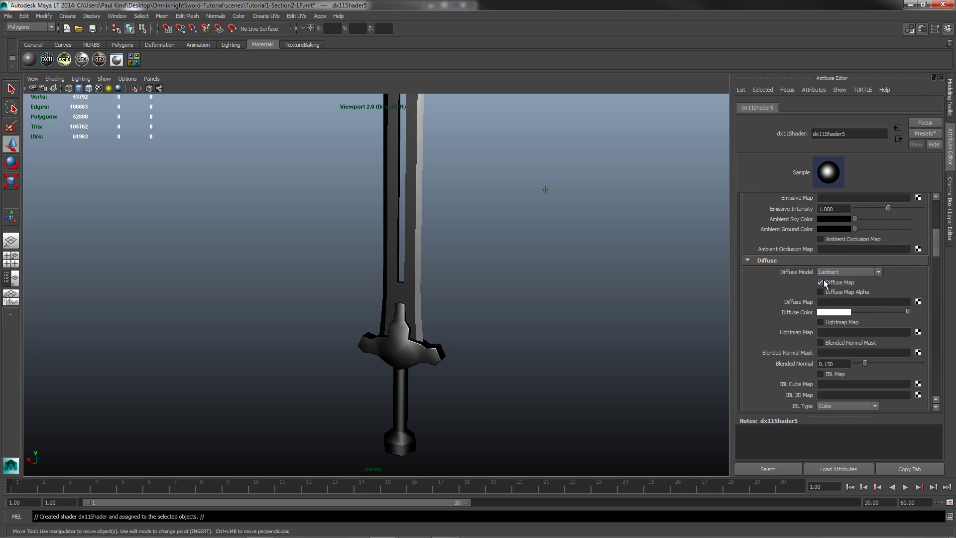
{"action": "left_click", "coordinate": [918, 302]}
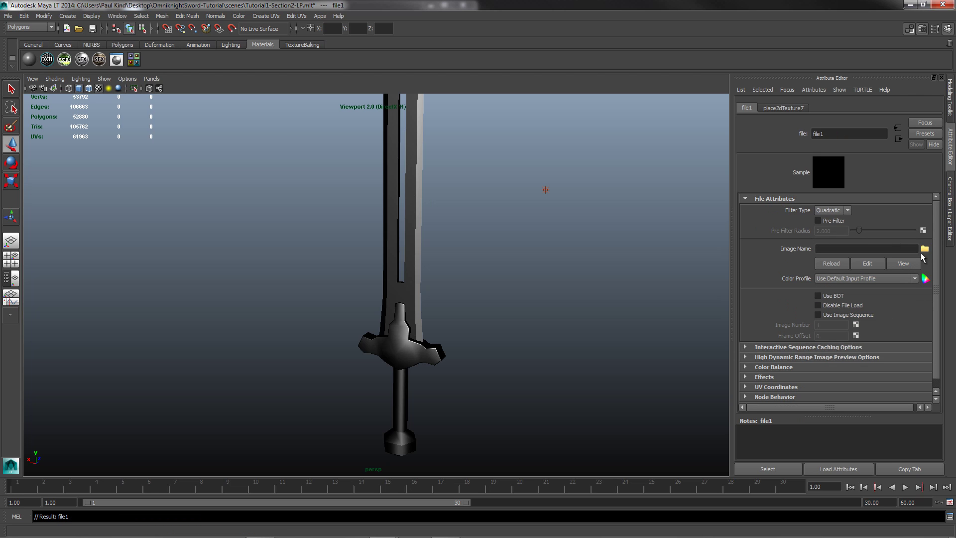
{"action": "left_click", "coordinate": [924, 250]}
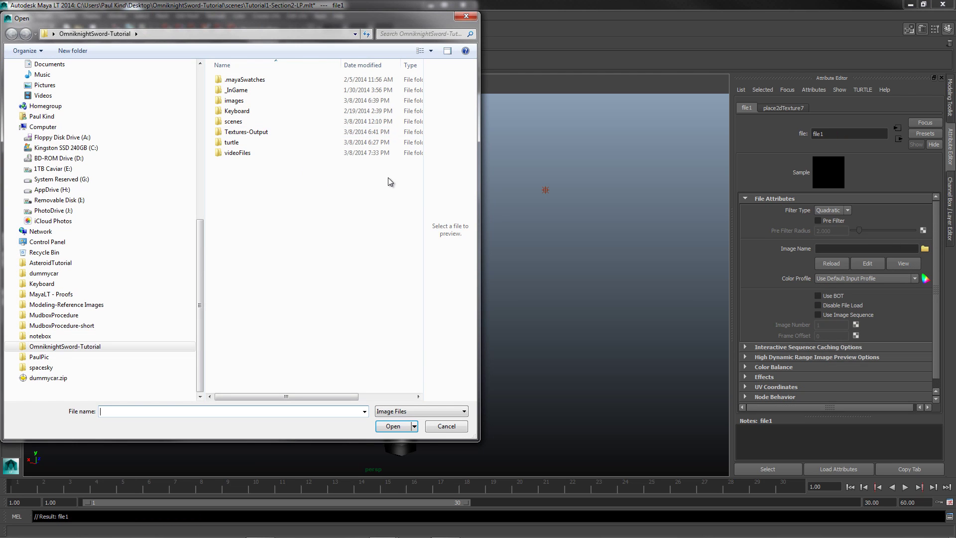
{"action": "double_click", "coordinate": [236, 132]}
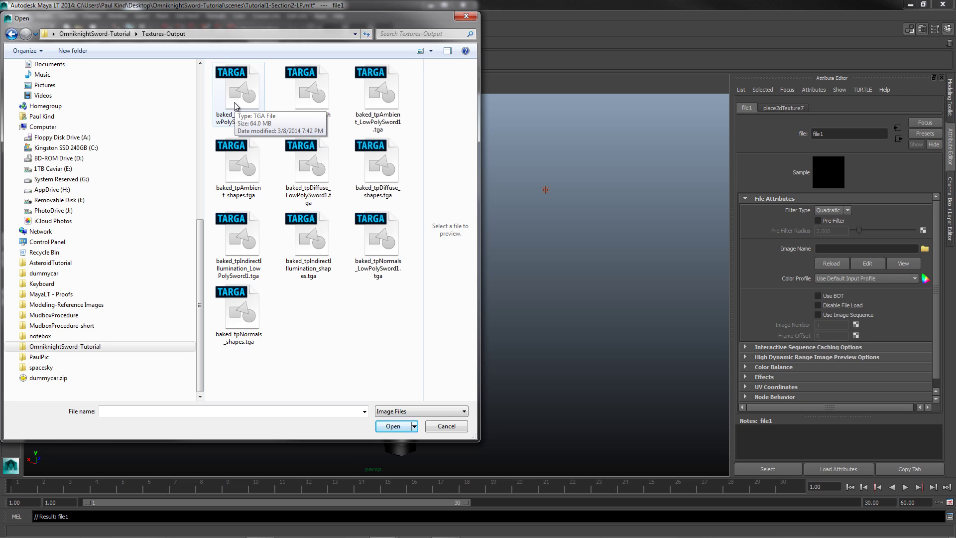
{"action": "double_click", "coordinate": [379, 160]}
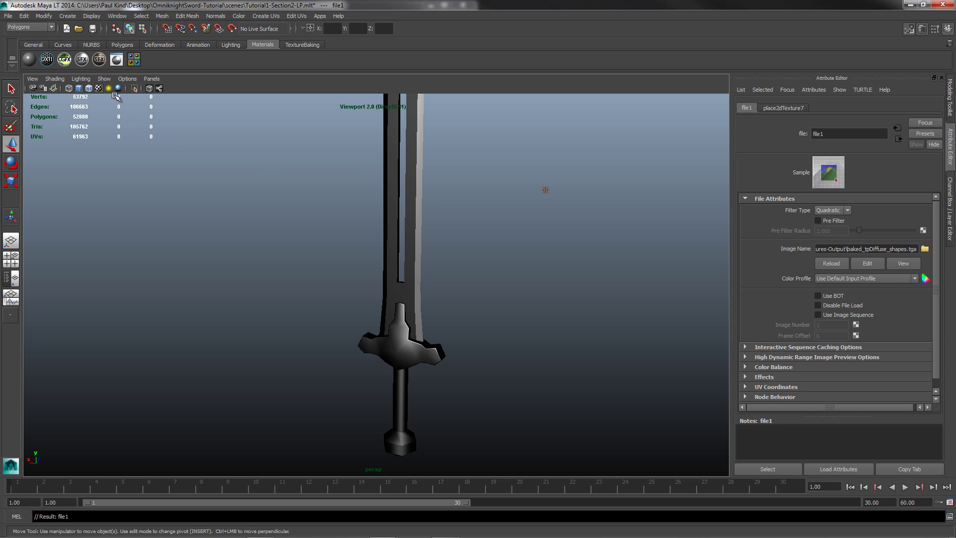
- Turn on textured display in the perspective view and inspect the sword from several angles
{"action": "left_click", "coordinate": [98, 89]}
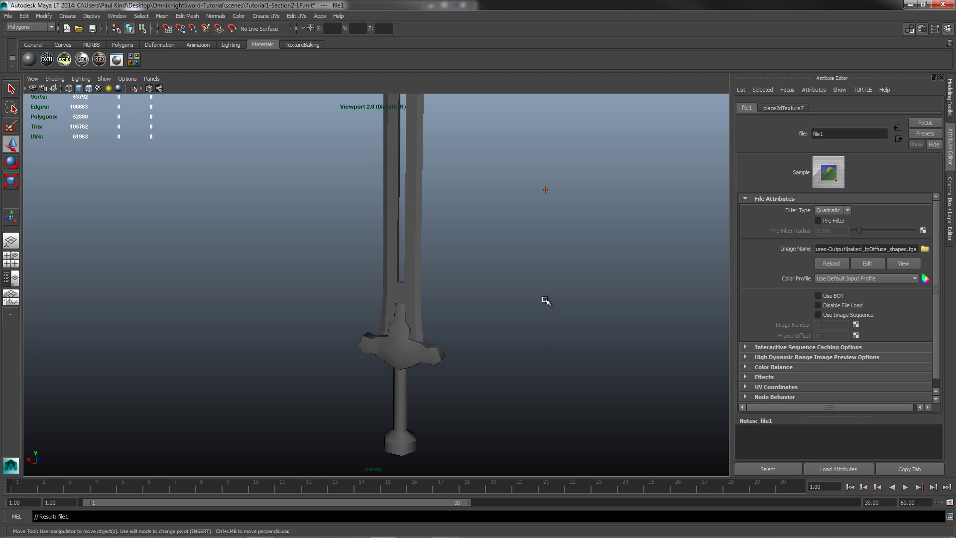
{"action": "left_click_drag", "start_coordinate": [448, 348], "coordinate": [367, 335], "text": "alt"}
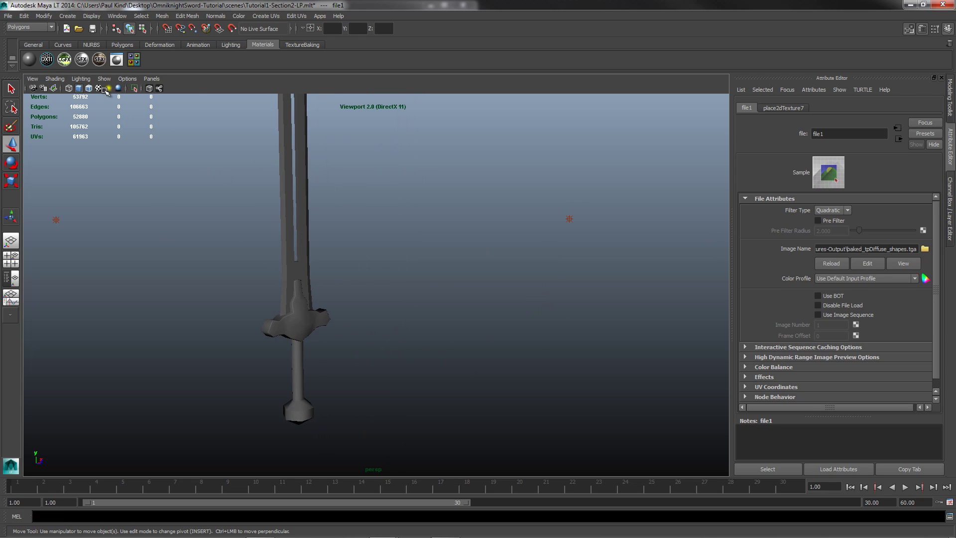
{"action": "left_click_drag", "start_coordinate": [331, 230], "coordinate": [367, 203], "text": "alt"}
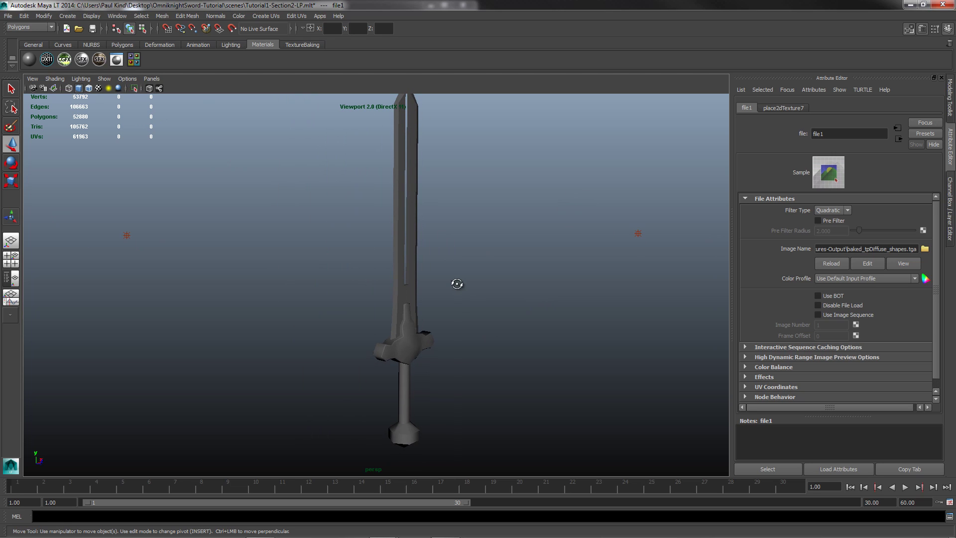
{"action": "left_click_drag", "start_coordinate": [455, 279], "coordinate": [410, 283], "text": "alt"}
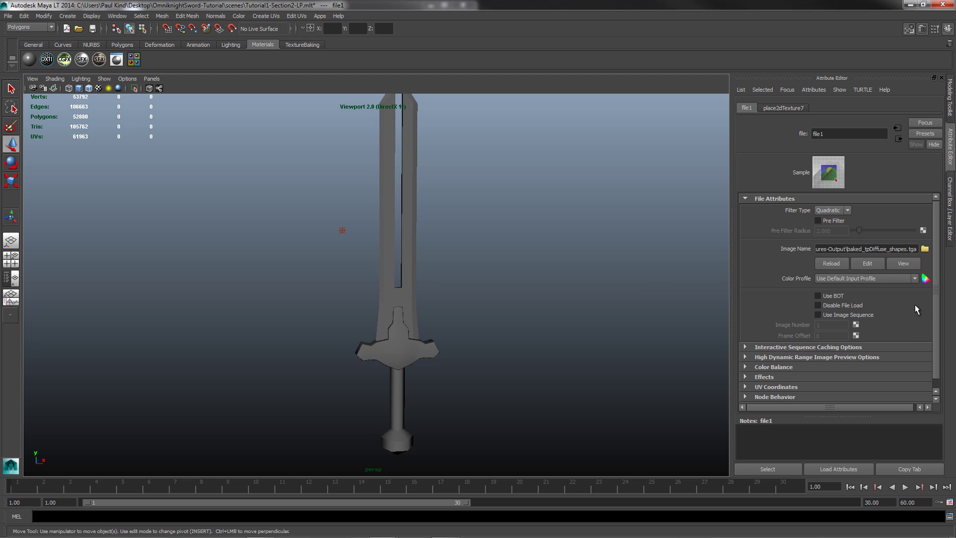
- Return from the file texture to the DirectX 11 shader and switch its Diffuse Map off and back on
{"action": "left_click", "coordinate": [897, 130]}
{"action": "left_click", "coordinate": [899, 138]}
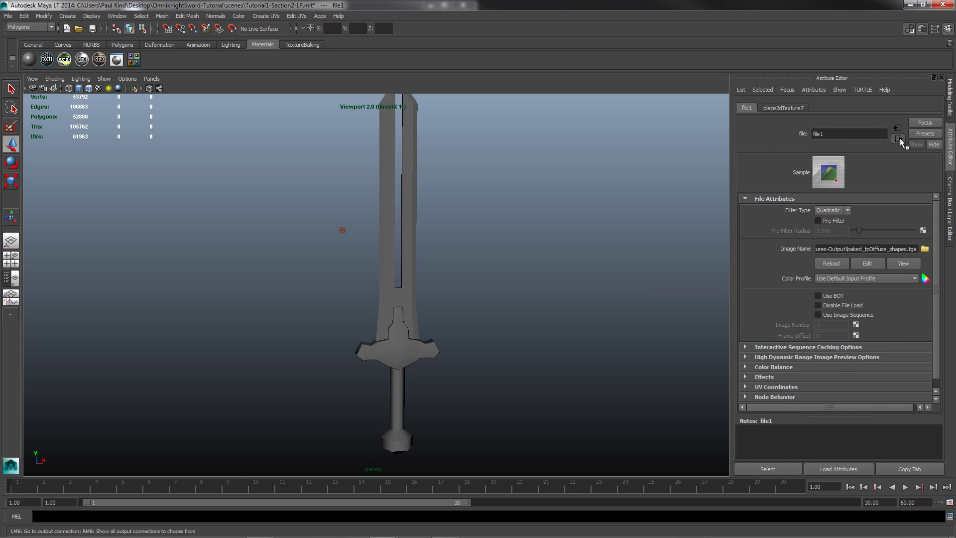
{"action": "left_click", "coordinate": [899, 138]}
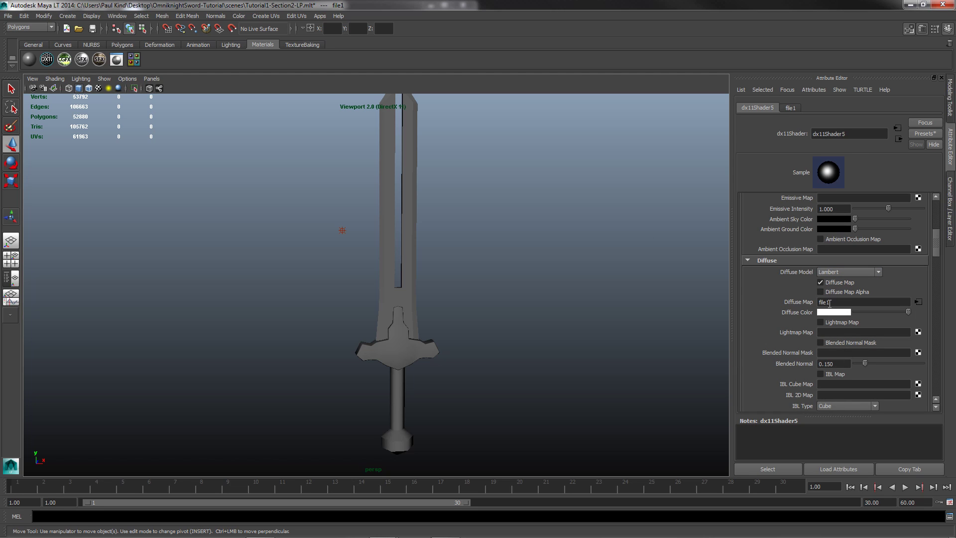
{"action": "left_click", "coordinate": [822, 281]}
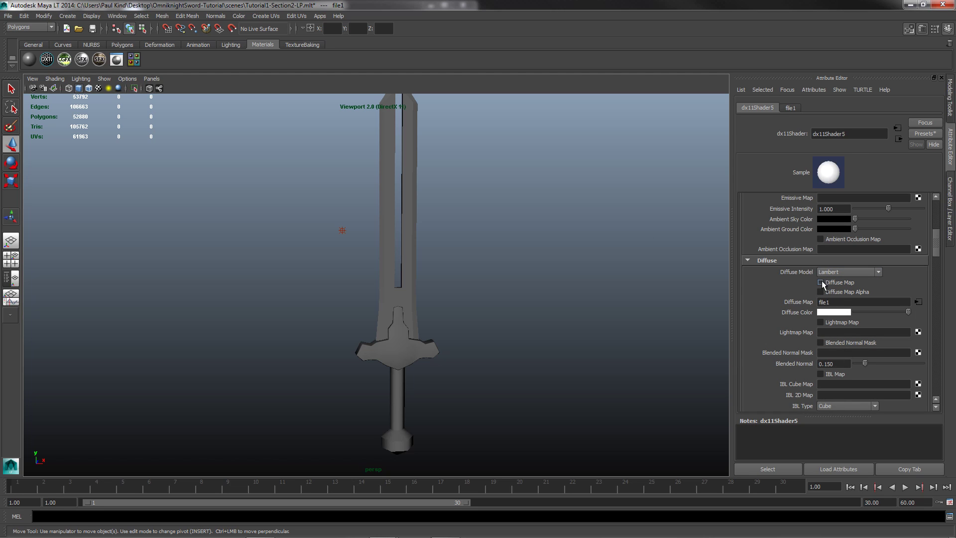
{"action": "left_click", "coordinate": [821, 282]}
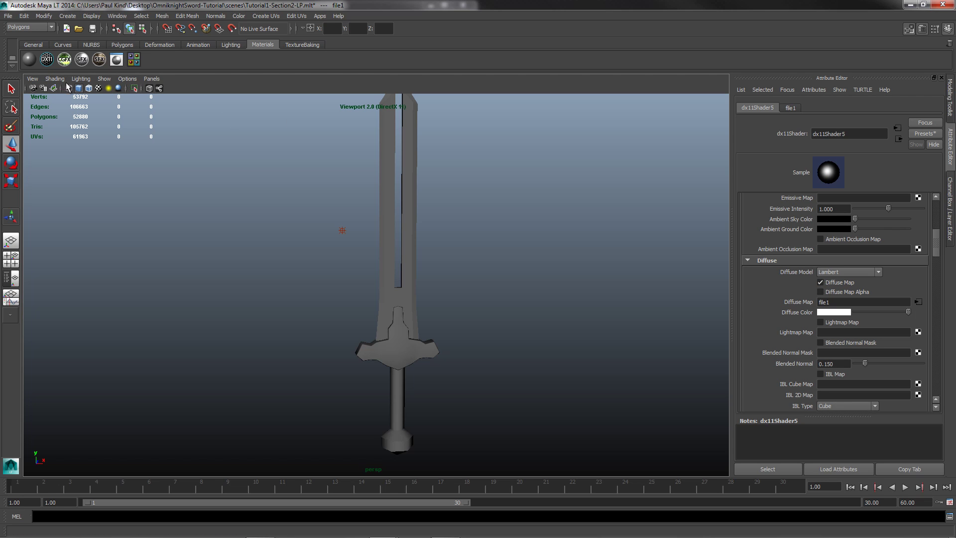
- Select the low-poly sword, reassign the dx11Shader5 material to it from the Hypershade, and close the Hypershade
{"action": "left_click", "coordinate": [133, 59]}
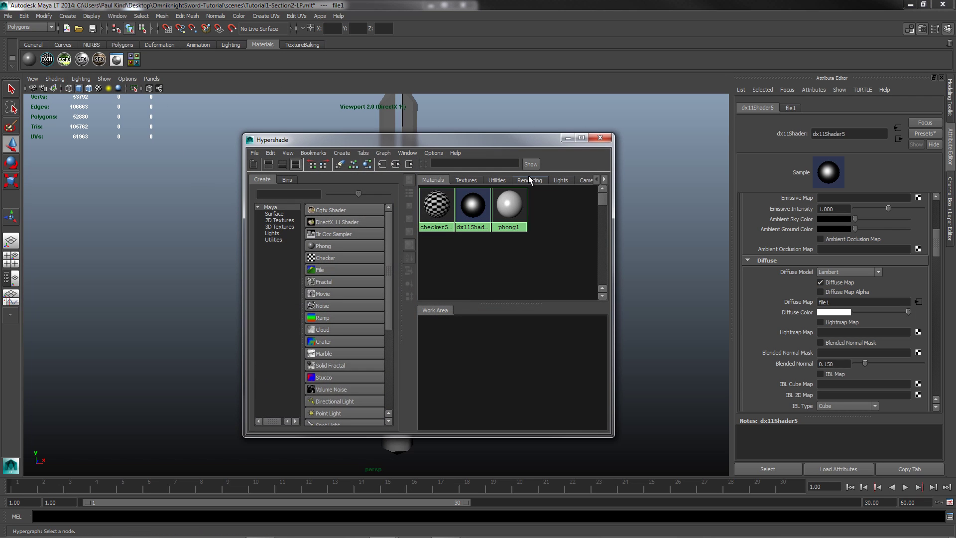
{"action": "left_click_drag", "start_coordinate": [417, 144], "coordinate": [129, 157]}
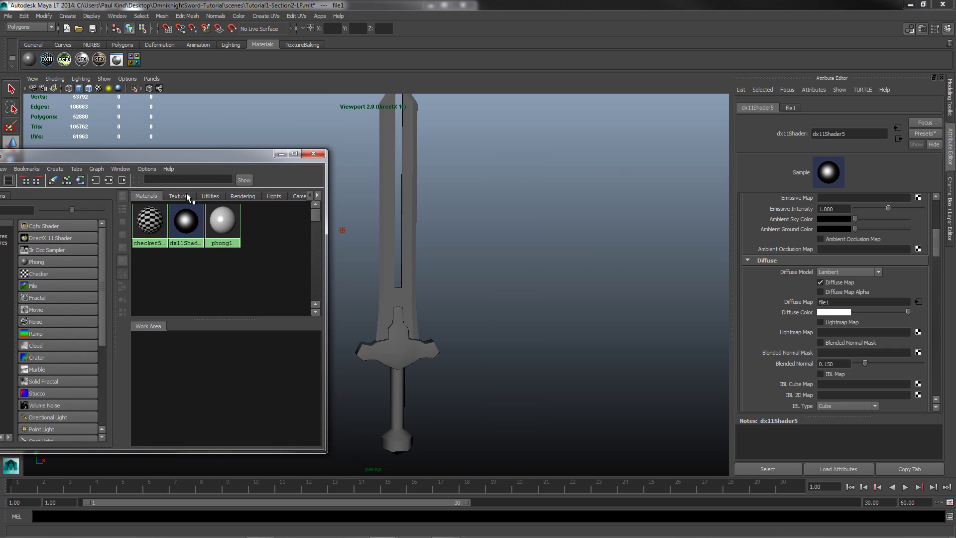
{"action": "left_click", "coordinate": [385, 265]}
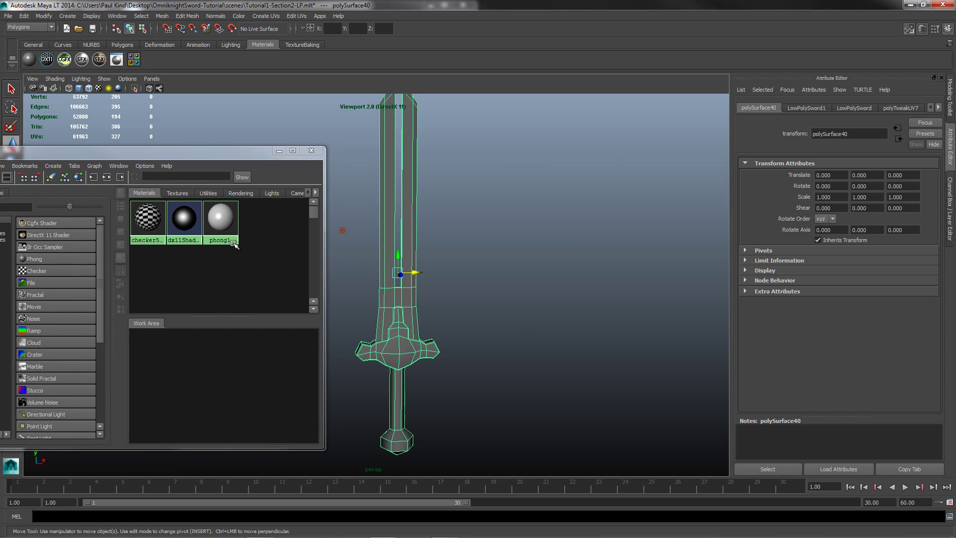
{"action": "right_click", "coordinate": [184, 217]}
{"action": "right_click_drag", "start_coordinate": [184, 217], "coordinate": [180, 193]}
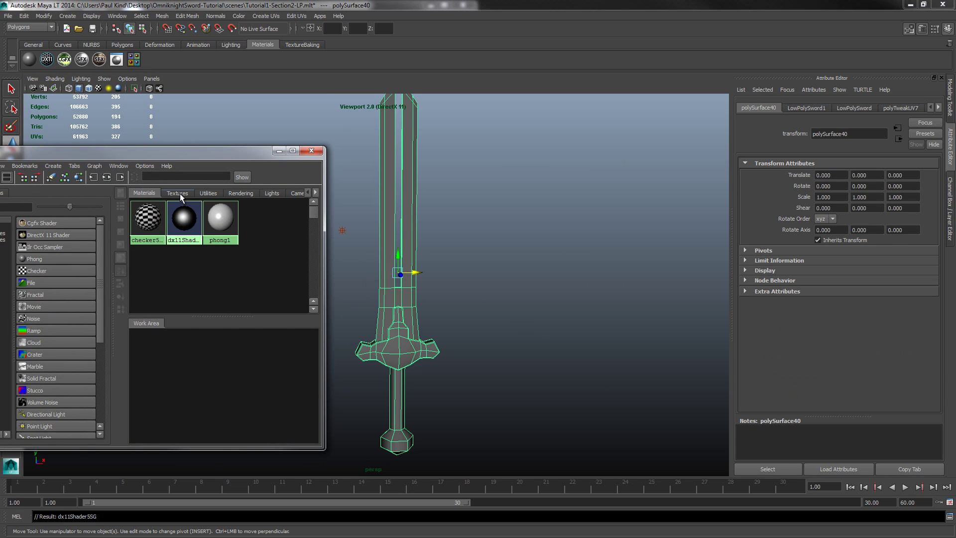
{"action": "left_click_drag", "start_coordinate": [181, 150], "coordinate": [207, 151]}
{"action": "left_click", "coordinate": [342, 155]}
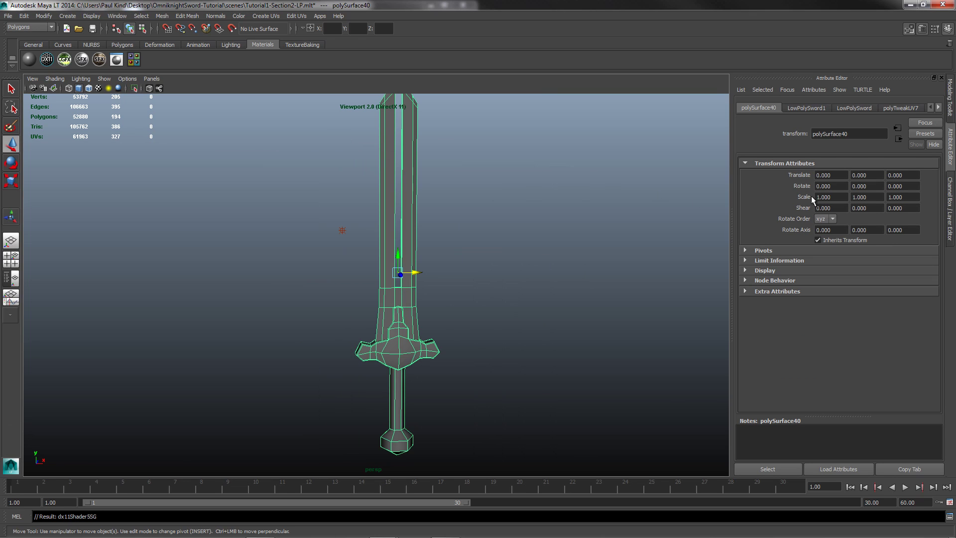
- Turn off textured display and inspect the sword's guard and handle up close
{"action": "left_click", "coordinate": [99, 90]}
{"action": "left_click_drag", "start_coordinate": [437, 347], "coordinate": [393, 362], "text": "alt"}
{"action": "scroll", "coordinate": [391, 357], "scroll_direction": "up", "scroll_amount": 3}
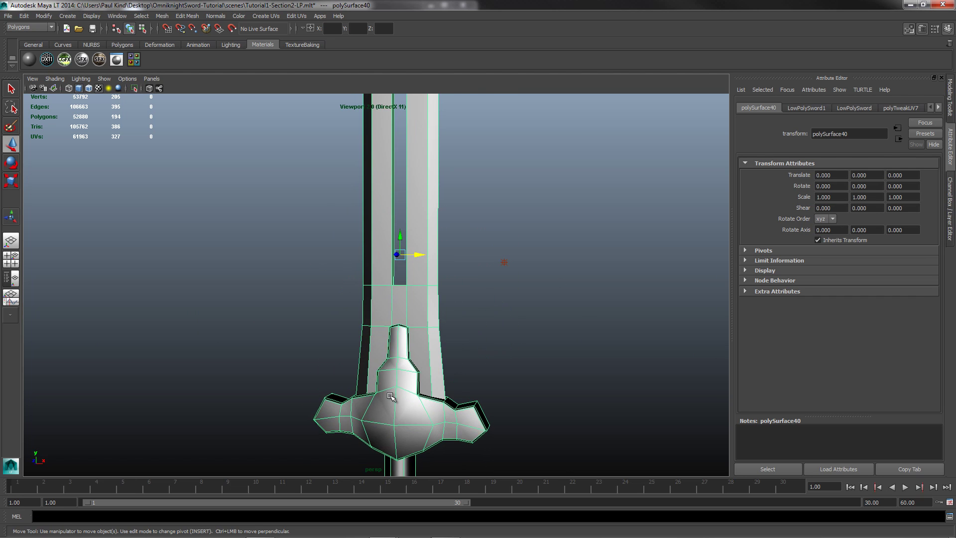
{"action": "middle_click_drag", "start_coordinate": [393, 362], "coordinate": [382, 233], "text": "alt"}
{"action": "left_click_drag", "start_coordinate": [382, 232], "coordinate": [423, 244], "text": "alt"}
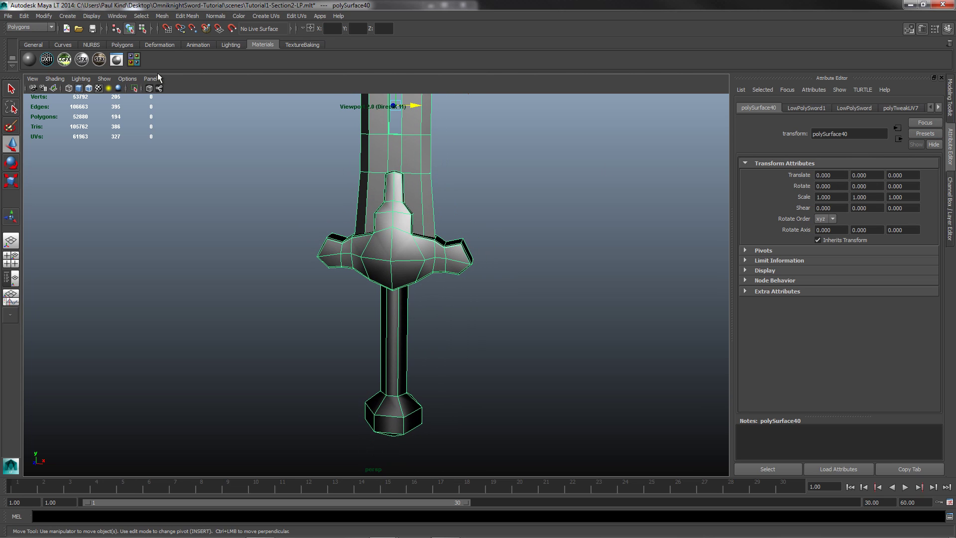
- Select dx11Shader5 in the Hypershade, review its lighting and diffuse settings, and open the file texture connected to its Diffuse Map
{"action": "left_click", "coordinate": [133, 59]}
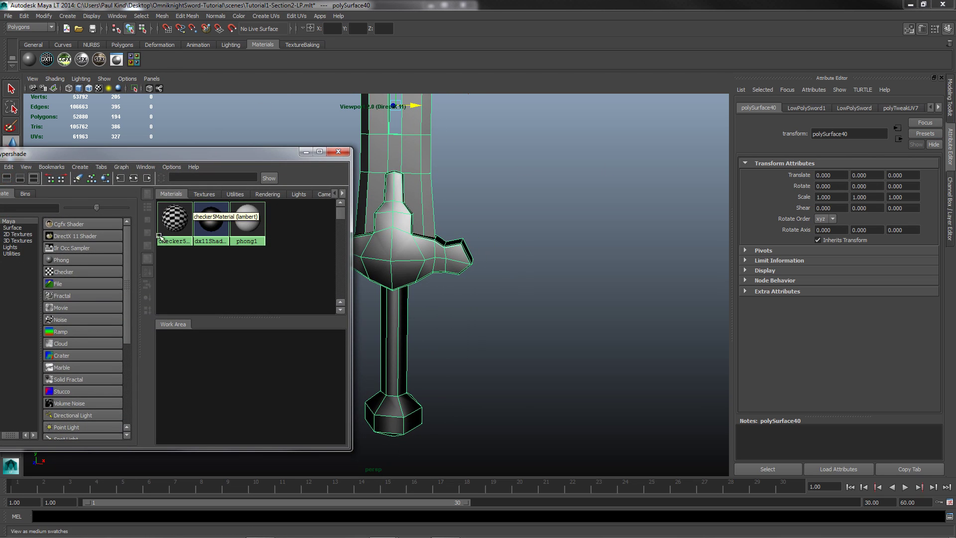
{"action": "left_click", "coordinate": [218, 219]}
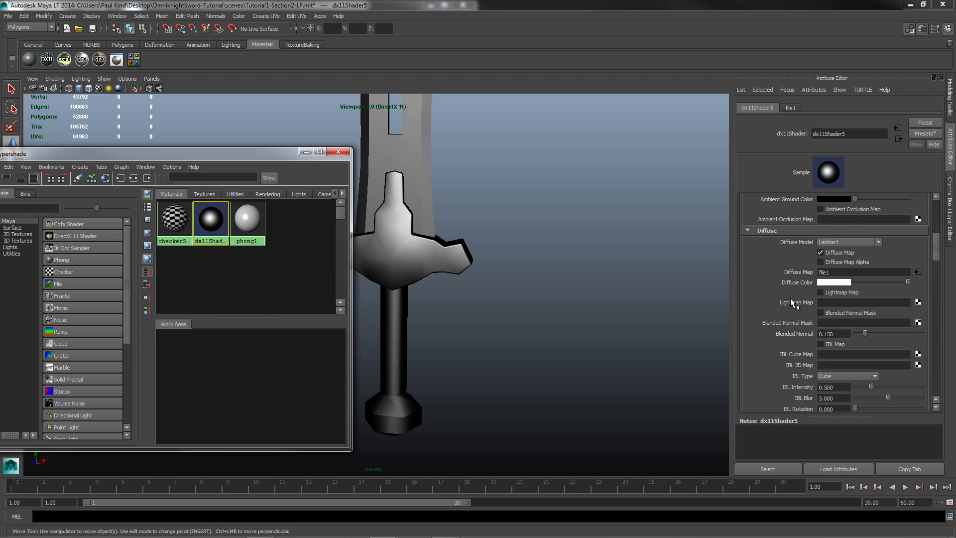
{"action": "scroll", "coordinate": [792, 303], "scroll_direction": "down", "scroll_amount": 1}
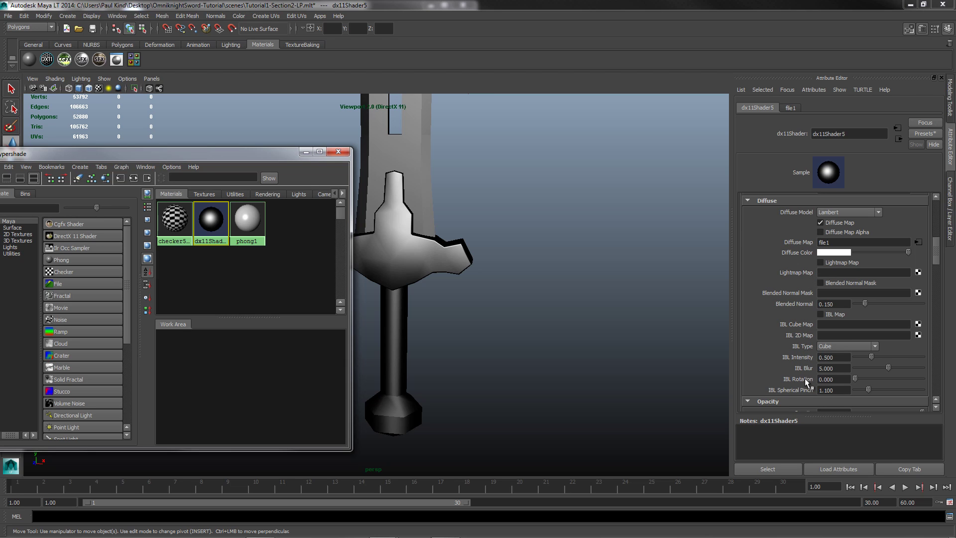
{"action": "scroll", "coordinate": [837, 344], "scroll_direction": "up", "scroll_amount": 6}
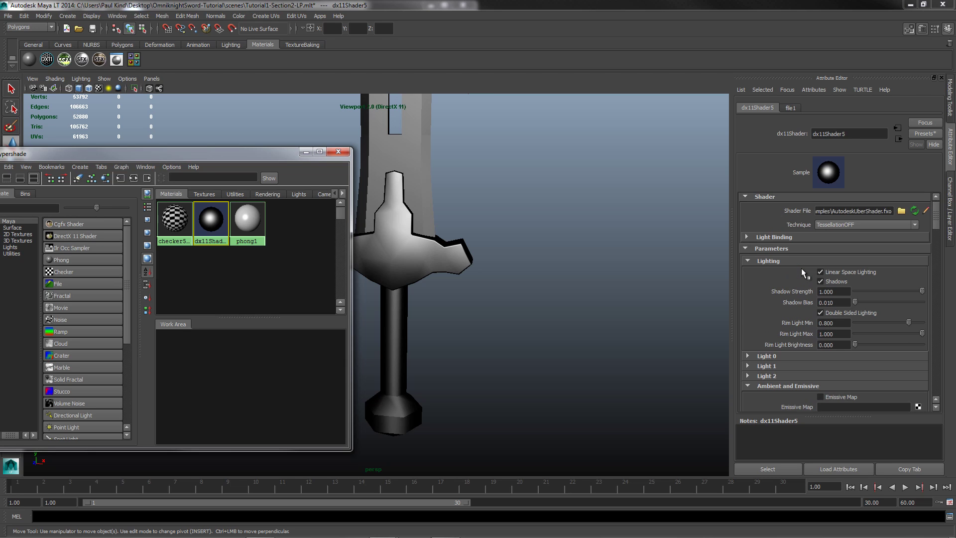
{"action": "scroll", "coordinate": [802, 275], "scroll_direction": "down", "scroll_amount": 3}
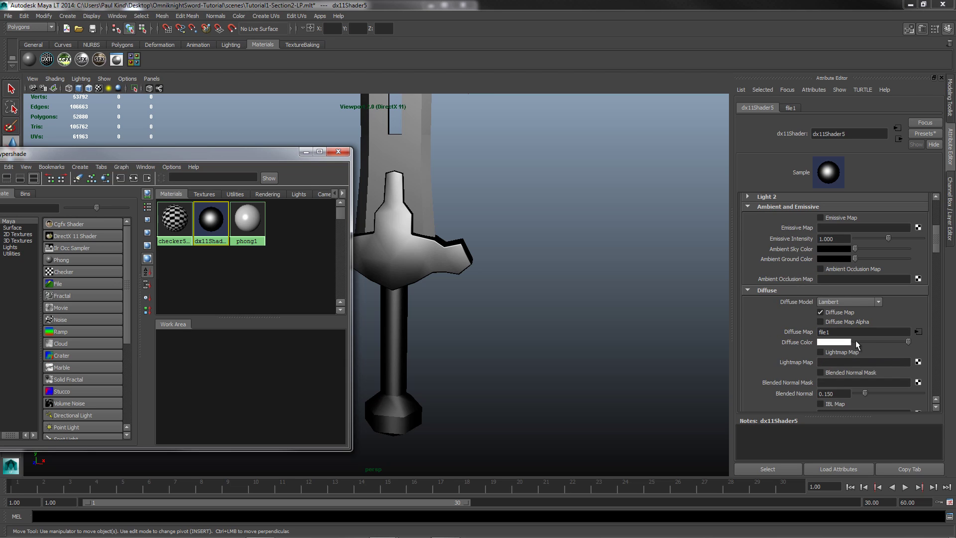
{"action": "left_click", "coordinate": [919, 332]}
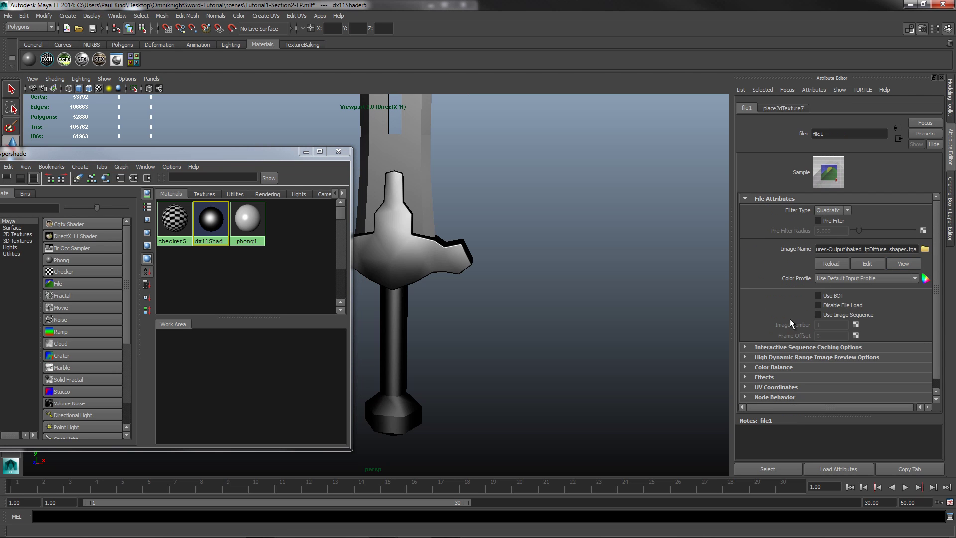
- Load baked_beauty_LowPolySword1.tga as the image of the diffuse file texture and check it on the sword
{"action": "left_click", "coordinate": [925, 248]}
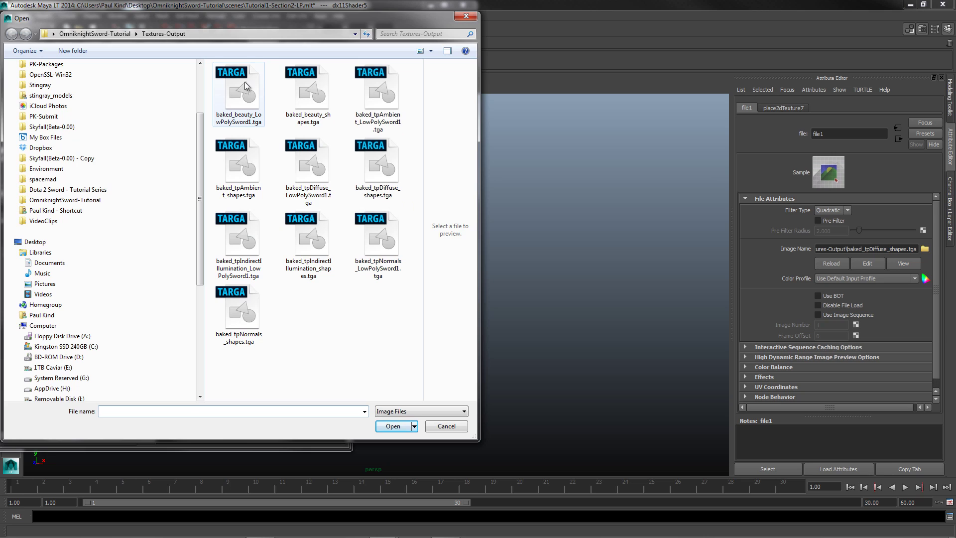
{"action": "double_click", "coordinate": [240, 82]}
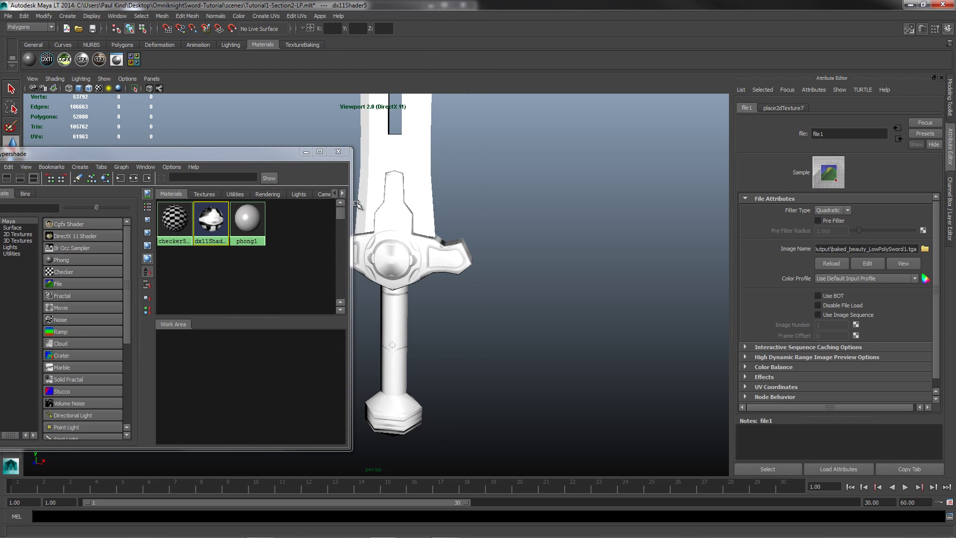
{"action": "left_click_drag", "start_coordinate": [462, 268], "coordinate": [503, 258], "text": "alt"}
{"action": "middle_click_drag", "start_coordinate": [439, 189], "coordinate": [470, 199], "text": "alt"}
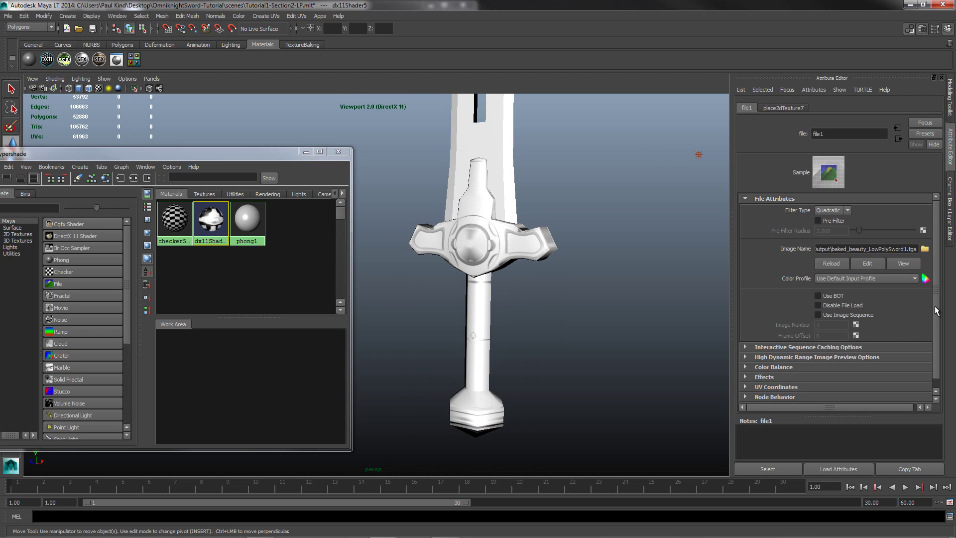
- Return from the file texture to dx11Shader5 and enable its Normal Map option
{"action": "scroll", "coordinate": [933, 303], "scroll_direction": "down", "scroll_amount": 1}
{"action": "scroll", "coordinate": [939, 283], "scroll_direction": "up", "scroll_amount": 1}
{"action": "left_click", "coordinate": [898, 138]}
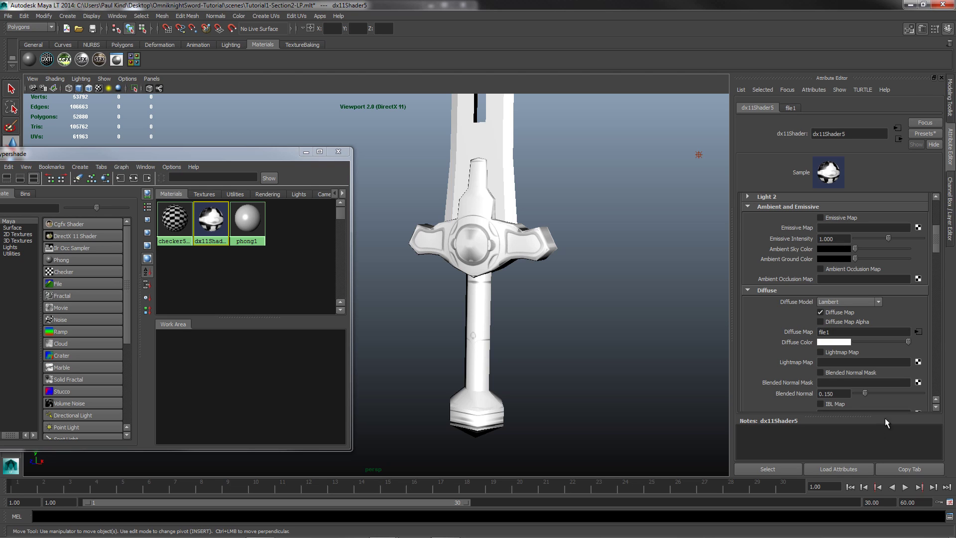
{"action": "scroll", "coordinate": [782, 350], "scroll_direction": "down", "scroll_amount": 5}
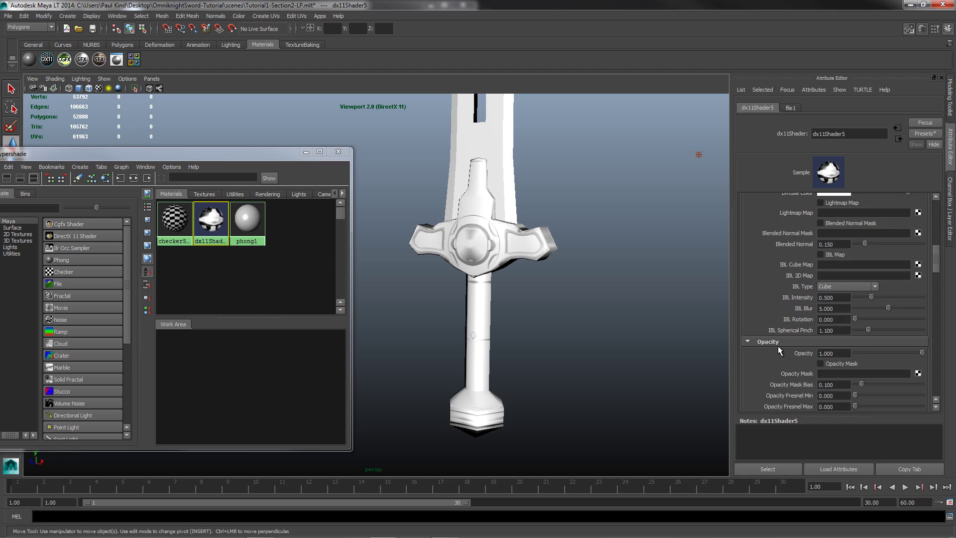
{"action": "scroll", "coordinate": [778, 346], "scroll_direction": "down", "scroll_amount": 6}
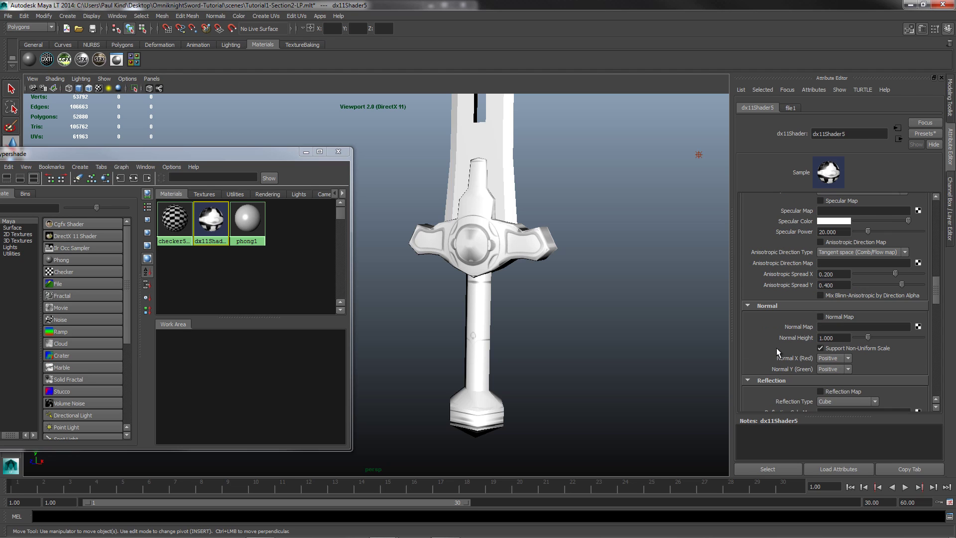
{"action": "left_click", "coordinate": [820, 317]}
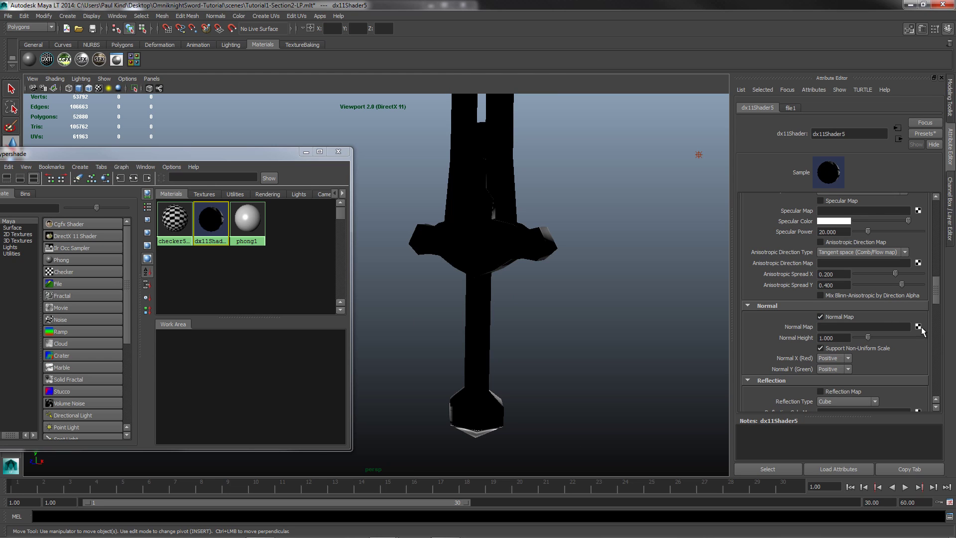
- Connect a File texture to the shader's Normal Map and load baked_tpNormals_LowPolySword1.tga into it
{"action": "left_click", "coordinate": [918, 327]}
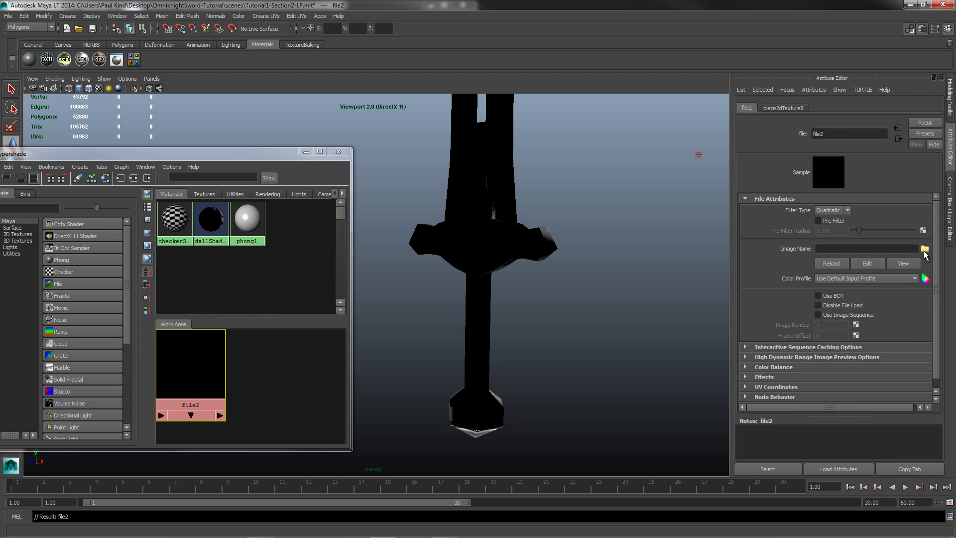
{"action": "left_click", "coordinate": [924, 250]}
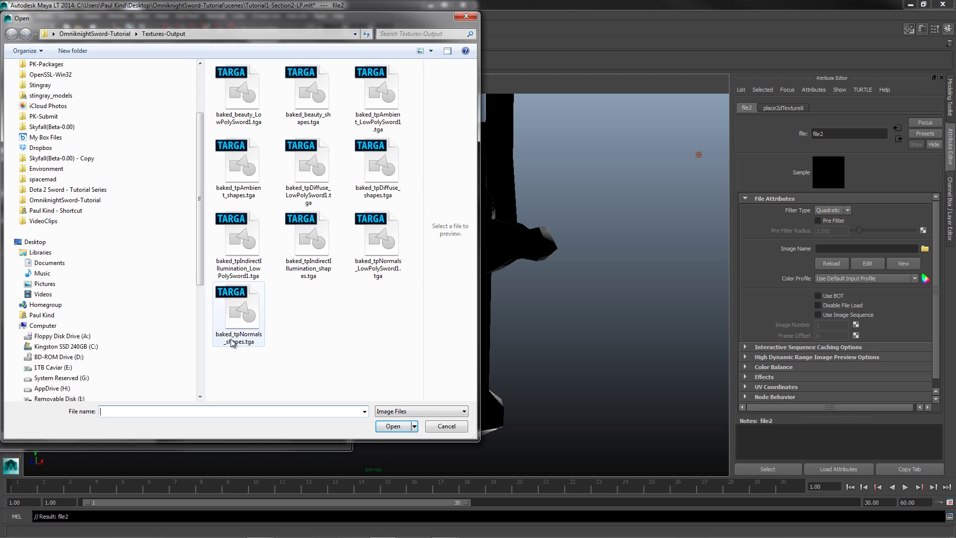
{"action": "left_click", "coordinate": [386, 246]}
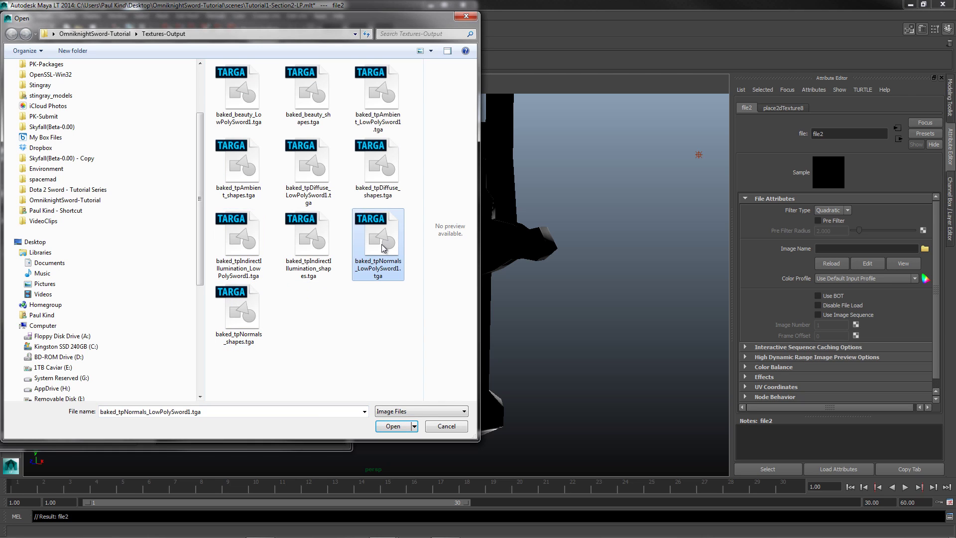
{"action": "left_click", "coordinate": [393, 426]}
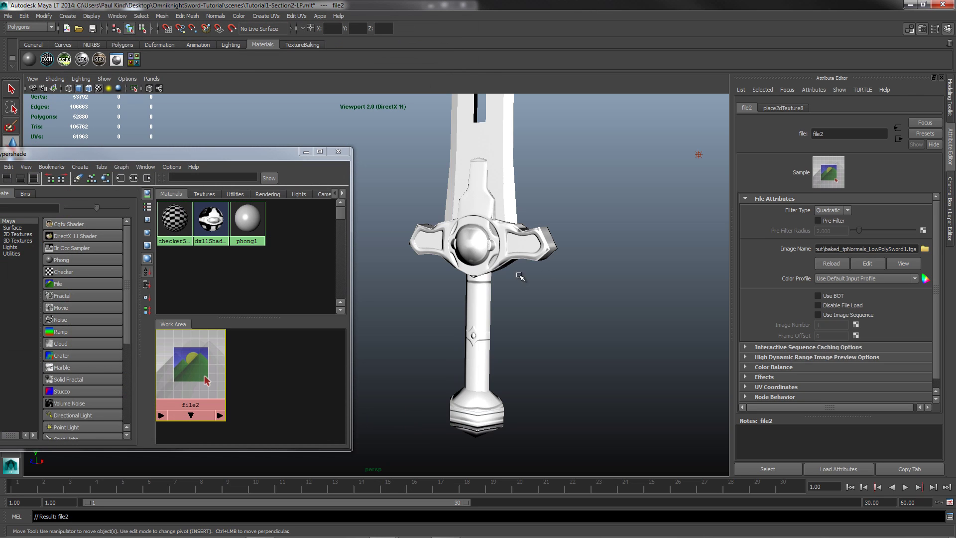
- Inspect the normal-mapped blade, guard and handle from several angles, and close the Hypershade
{"action": "mouse_move", "coordinate": [520, 276]}
{"action": "left_mouse_down", "text": "alt"}
{"action": "mouse_move", "coordinate": [511, 299]}
{"action": "mouse_move", "coordinate": [566, 276]}
{"action": "mouse_move", "coordinate": [480, 271]}
{"action": "mouse_move", "coordinate": [498, 267]}
{"action": "mouse_move", "coordinate": [510, 227]}
{"action": "mouse_move", "coordinate": [522, 271]}
{"action": "mouse_move", "coordinate": [506, 279]}
{"action": "left_mouse_up", "text": "alt"}
{"action": "right_click_drag", "start_coordinate": [506, 280], "coordinate": [435, 34], "text": "alt"}
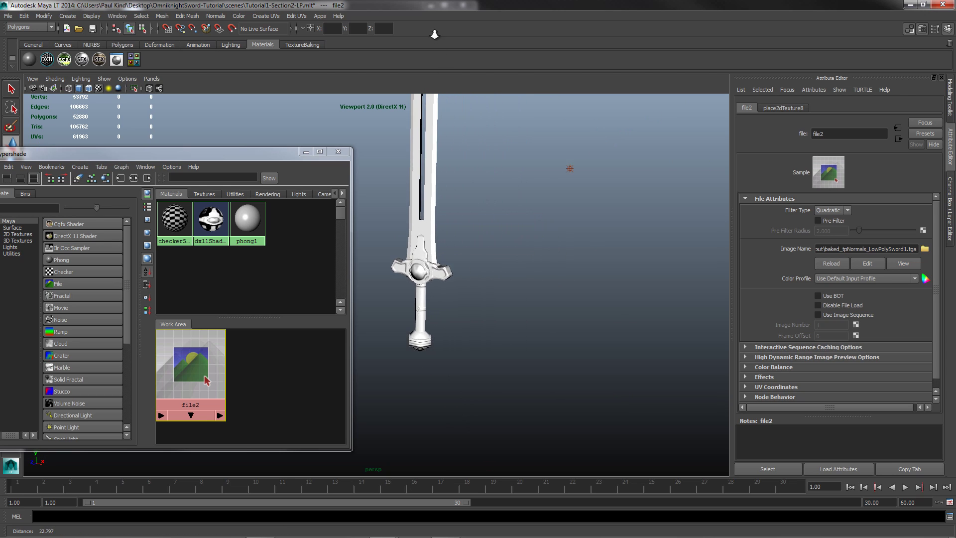
{"action": "left_click_drag", "start_coordinate": [433, 219], "coordinate": [498, 322], "text": "alt"}
{"action": "scroll", "coordinate": [414, 270], "scroll_direction": "up", "scroll_amount": 5}
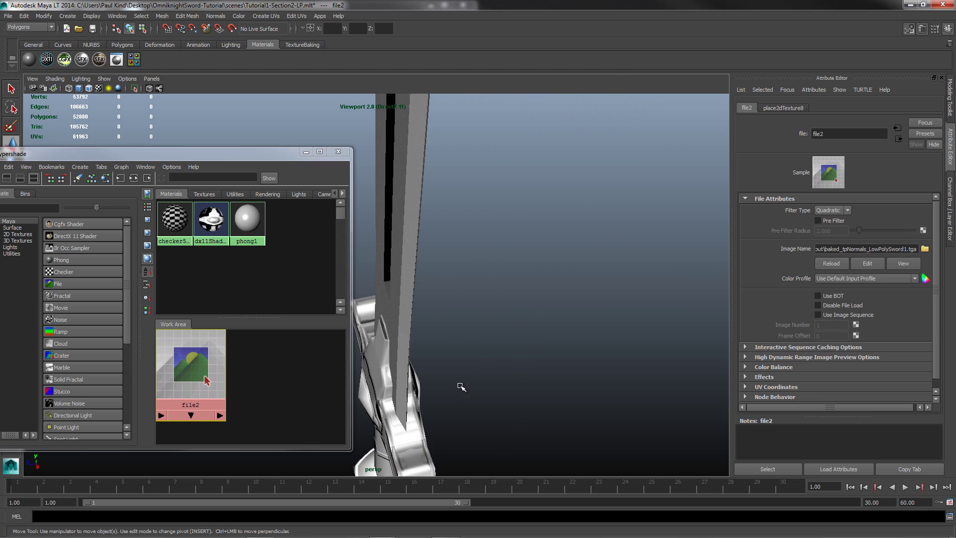
{"action": "middle_click_drag", "start_coordinate": [498, 321], "coordinate": [490, 257], "text": "alt"}
{"action": "left_click_drag", "start_coordinate": [490, 257], "coordinate": [554, 264], "text": "alt"}
{"action": "middle_click_drag", "start_coordinate": [493, 196], "coordinate": [537, 224], "text": "alt"}
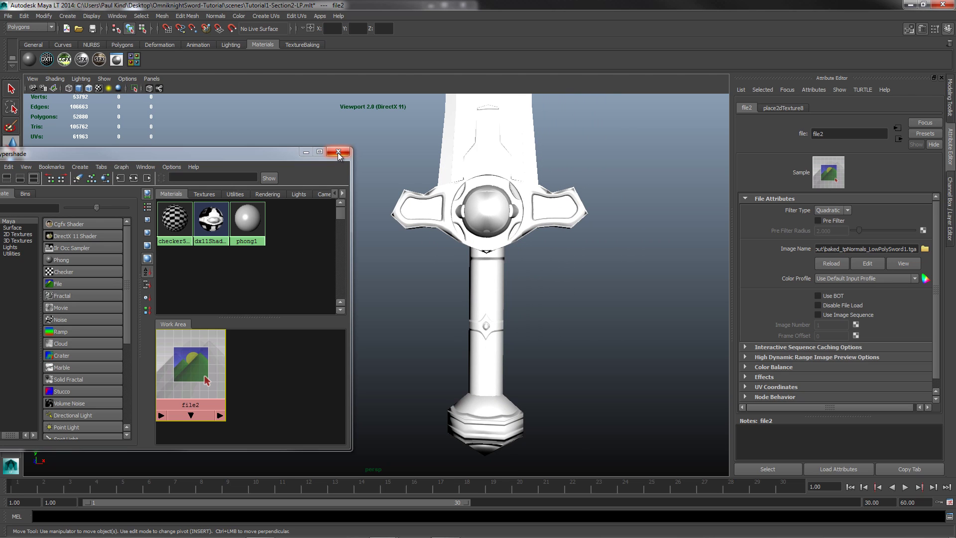
{"action": "left_click", "coordinate": [338, 152]}
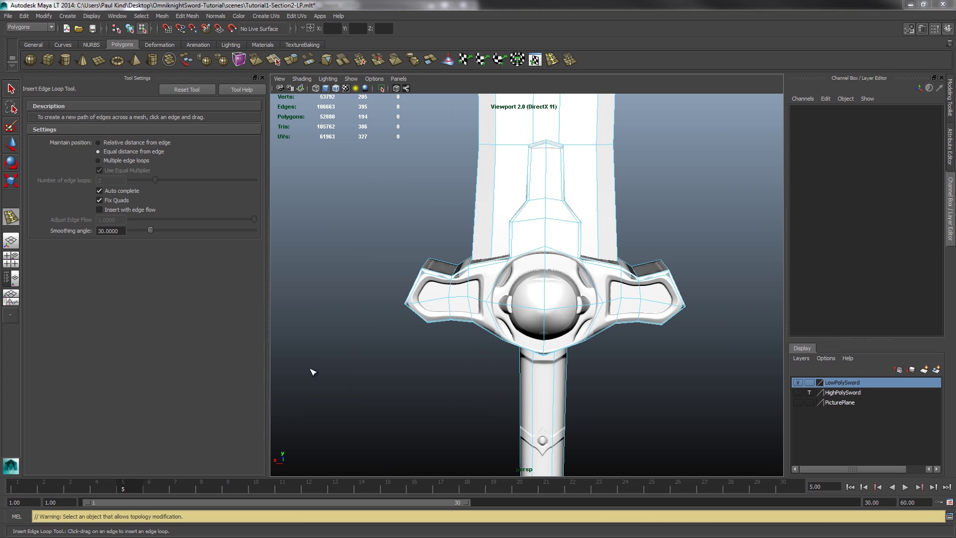
- Examine how the low-poly wireframe fits the baked detail on the guard's centre and both arms
{"action": "left_click", "coordinate": [496, 332]}
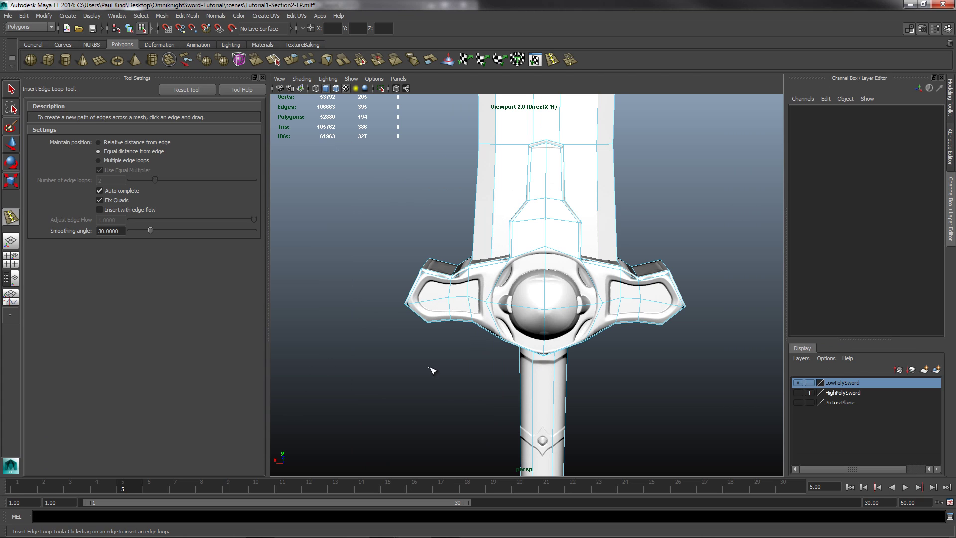
{"action": "scroll", "coordinate": [600, 307], "scroll_direction": "down", "scroll_amount": 5}
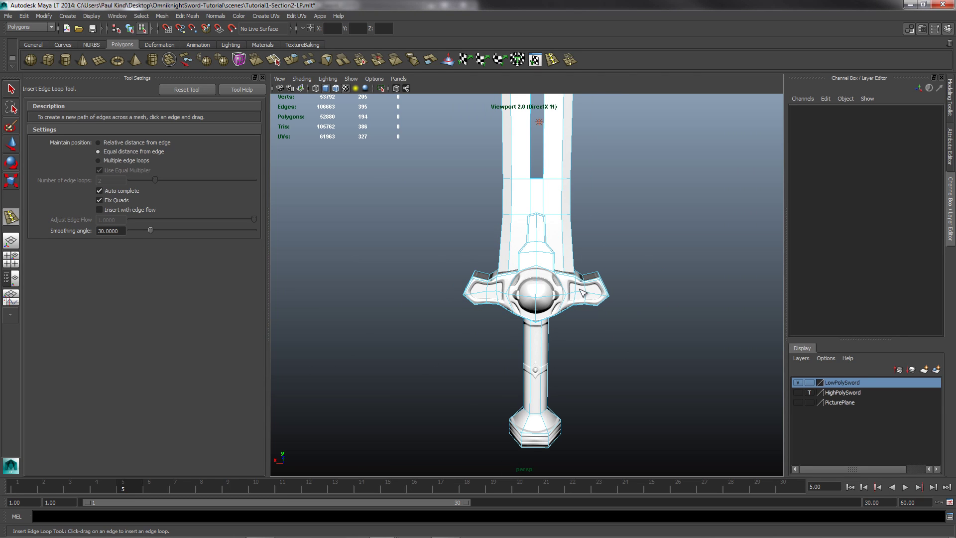
{"action": "left_click_drag", "start_coordinate": [582, 291], "coordinate": [473, 250], "text": "alt"}
{"action": "scroll", "coordinate": [493, 227], "scroll_direction": "up", "scroll_amount": 3}
{"action": "middle_click_drag", "start_coordinate": [498, 227], "coordinate": [578, 248], "text": "alt"}
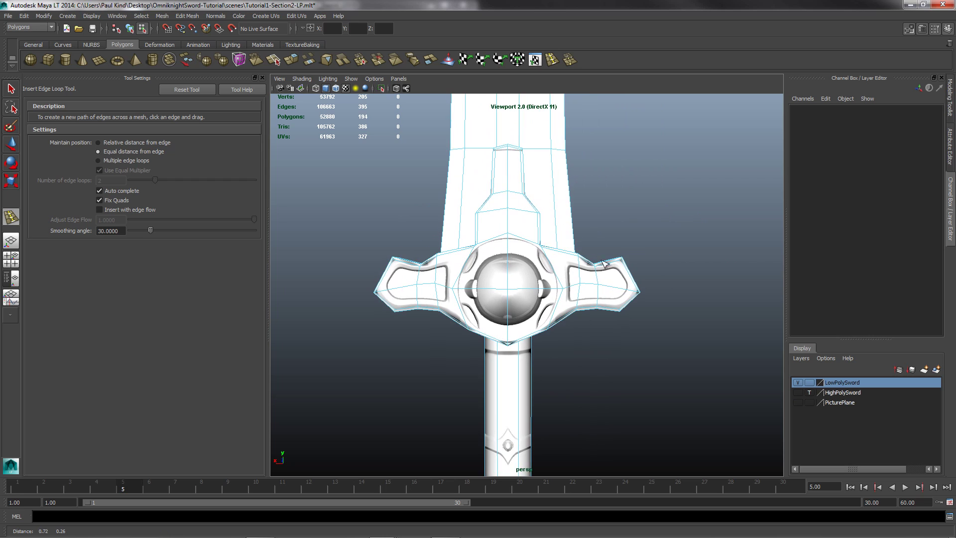
{"action": "scroll", "coordinate": [578, 249], "scroll_direction": "up", "scroll_amount": 3}
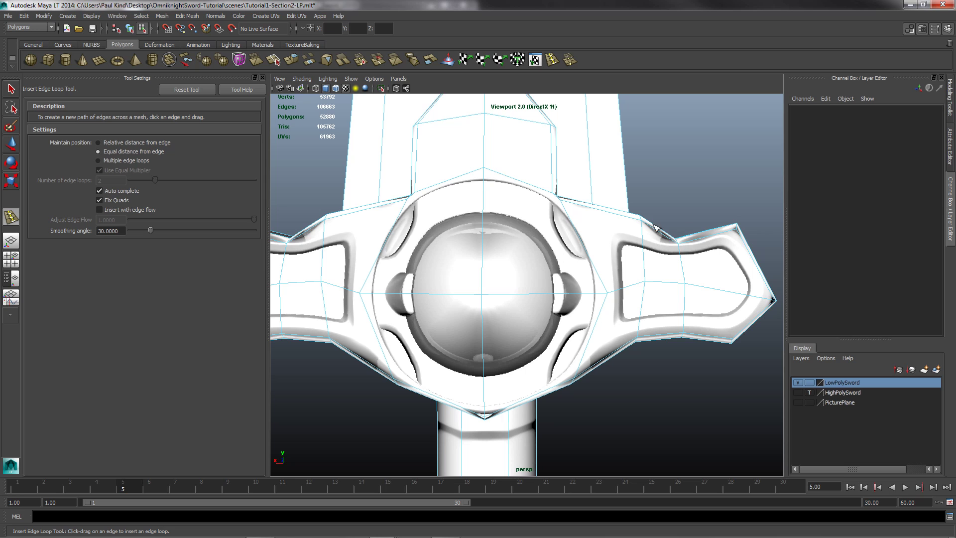
{"action": "left_click_drag", "start_coordinate": [374, 261], "coordinate": [466, 269], "text": "alt"}
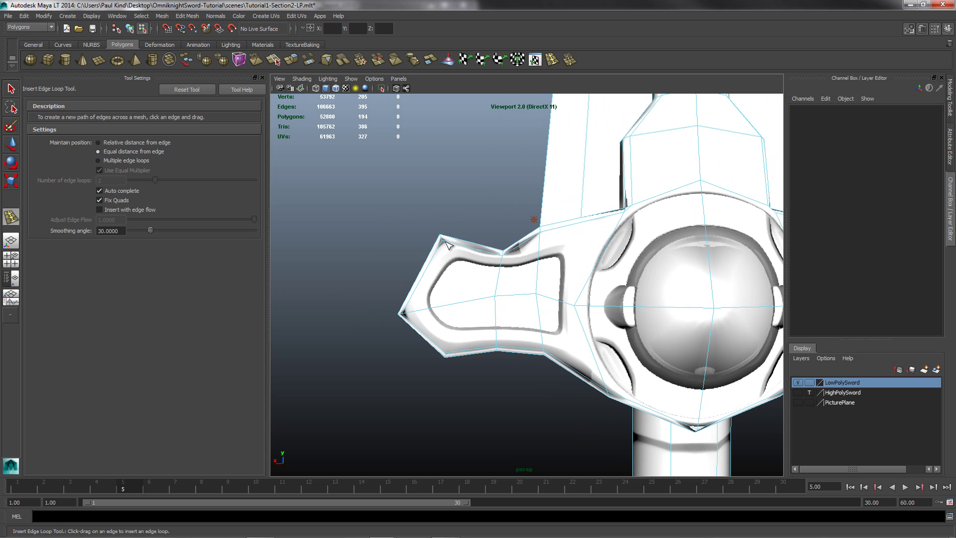
{"action": "left_click_drag", "start_coordinate": [604, 340], "coordinate": [637, 321], "text": "alt"}
- Review the low-poly sword's triangle count and the guard's silhouette and edge layout from slightly different angles
{"action": "scroll", "coordinate": [637, 321], "scroll_direction": "down", "scroll_amount": 3}
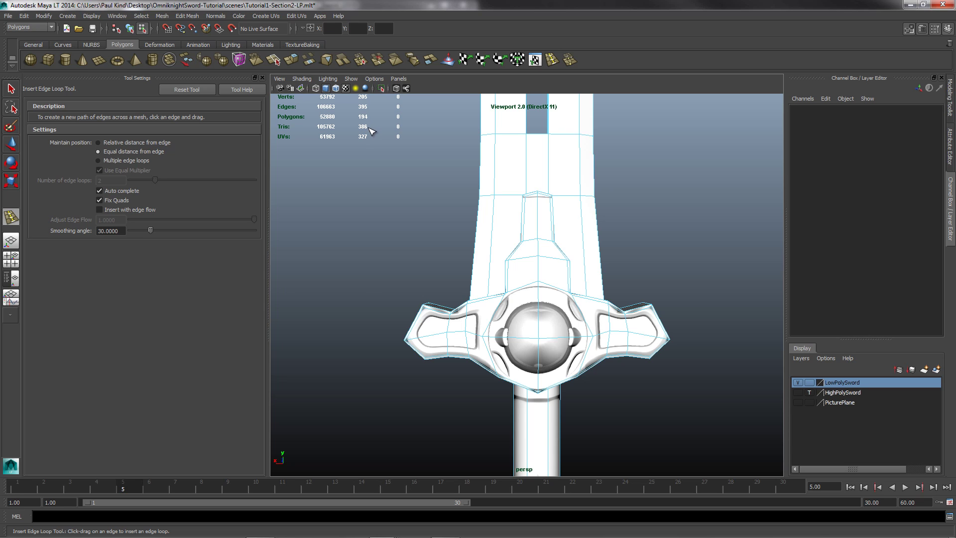
{"action": "left_click_drag", "start_coordinate": [642, 269], "coordinate": [628, 262], "text": "alt"}
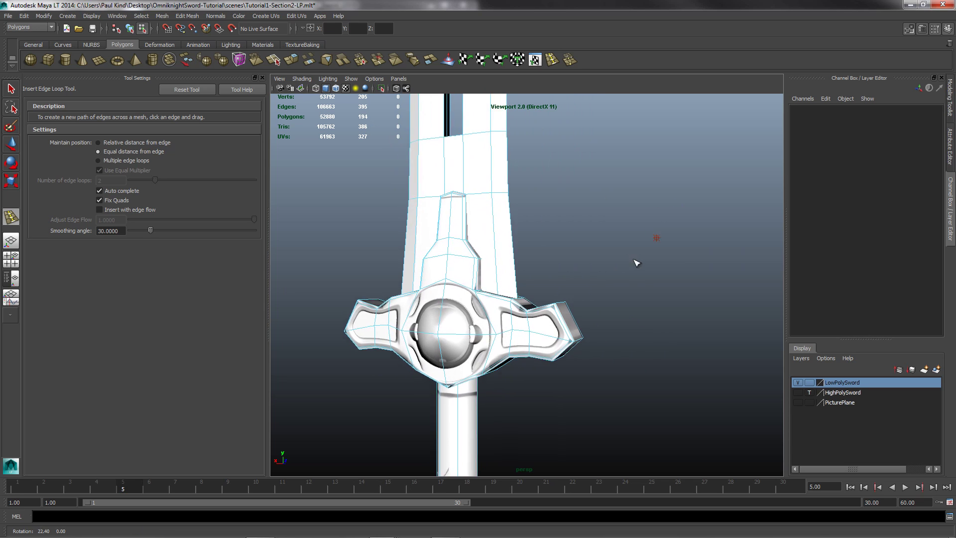
{"action": "middle_click_drag", "start_coordinate": [455, 188], "coordinate": [494, 157], "text": "alt"}
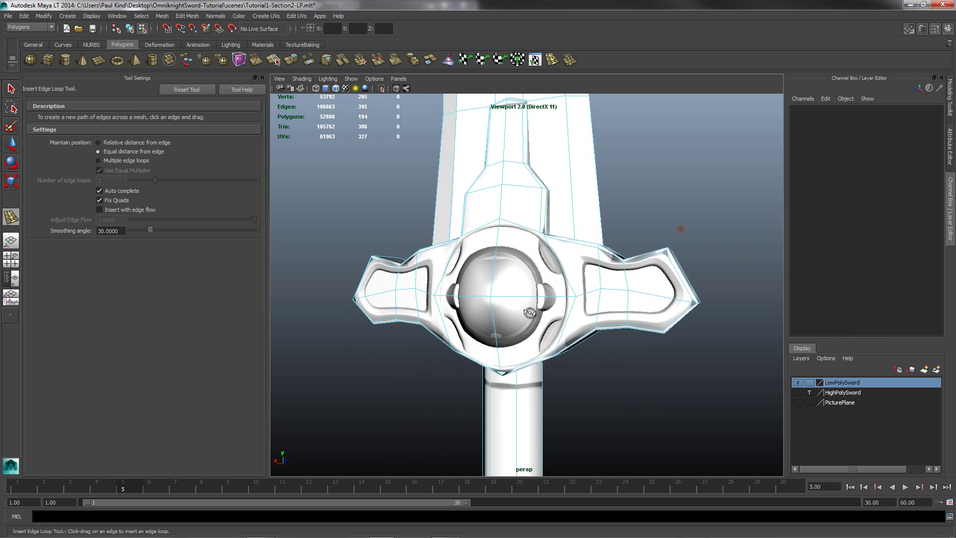
{"action": "left_click_drag", "start_coordinate": [529, 312], "coordinate": [529, 299], "text": "alt"}
{"action": "left_click_drag", "start_coordinate": [517, 201], "coordinate": [532, 242], "text": "alt"}
{"action": "right_click_drag", "start_coordinate": [532, 241], "coordinate": [558, 318], "text": "alt"}
{"action": "scroll", "coordinate": [557, 319], "scroll_direction": "down", "scroll_amount": 3}
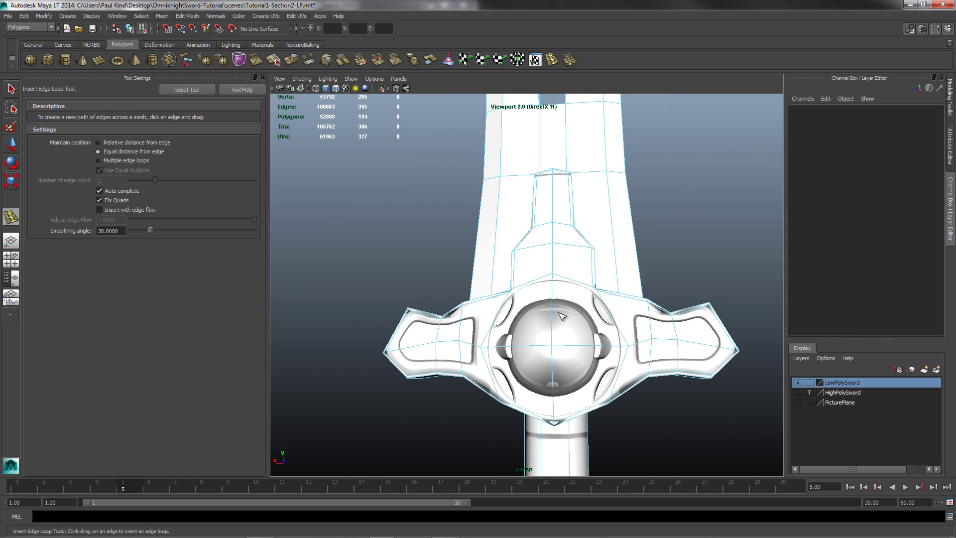
{"action": "left_click_drag", "start_coordinate": [578, 302], "coordinate": [570, 292], "text": "alt"}
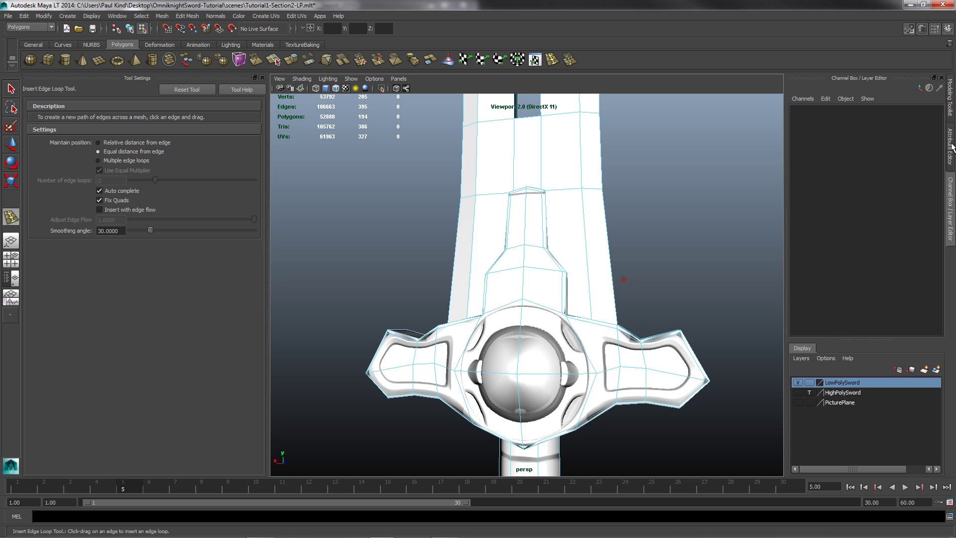
- Add two edge loops across the guard's right arm using the Modeling Toolkit's Connect tool with 2 segments
{"action": "left_click", "coordinate": [950, 101]}
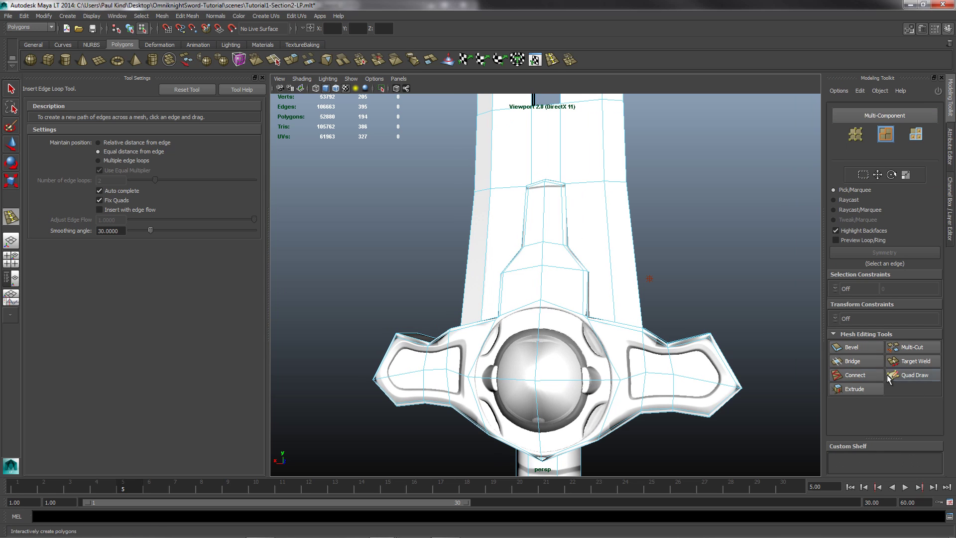
{"action": "left_click", "coordinate": [857, 376]}
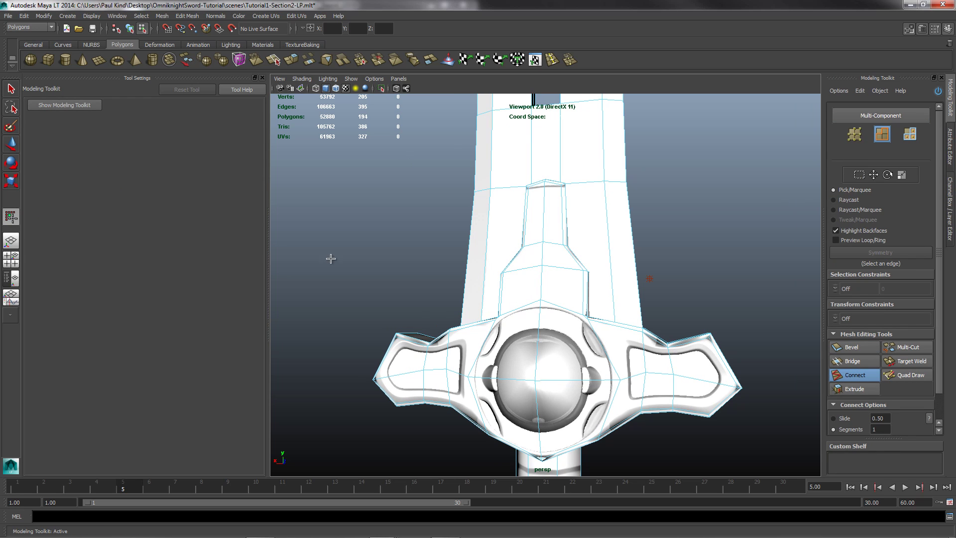
{"action": "left_click", "coordinate": [686, 345]}
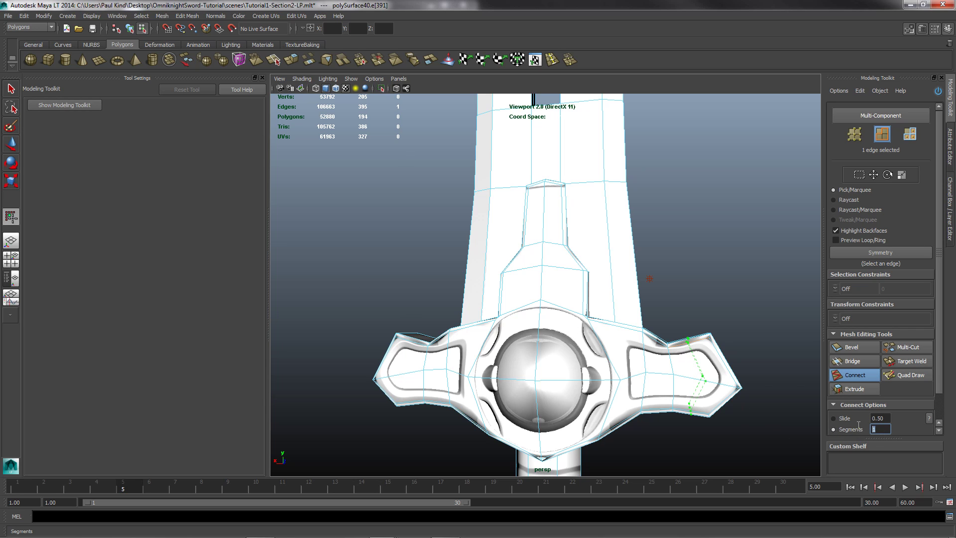
{"action": "key", "text": "Tab"}
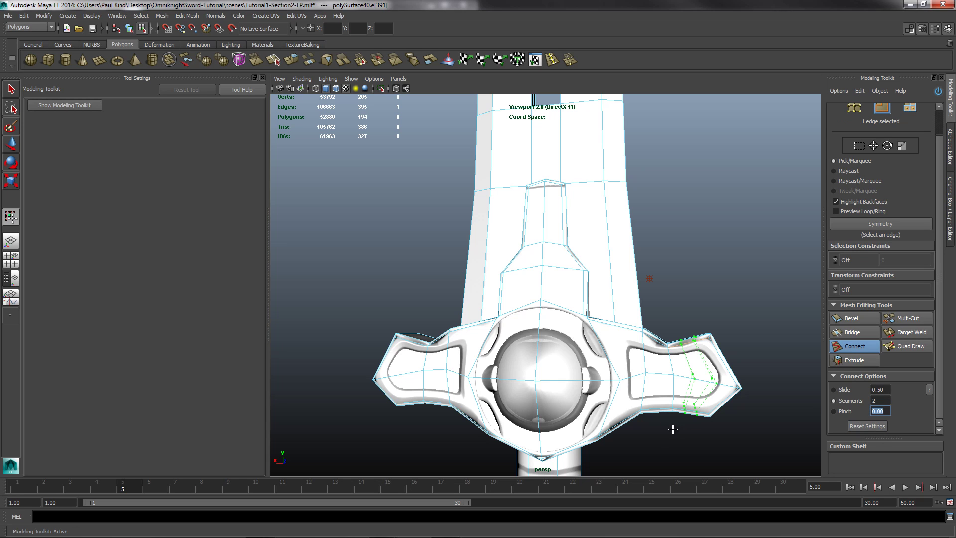
{"action": "left_click", "coordinate": [857, 347]}
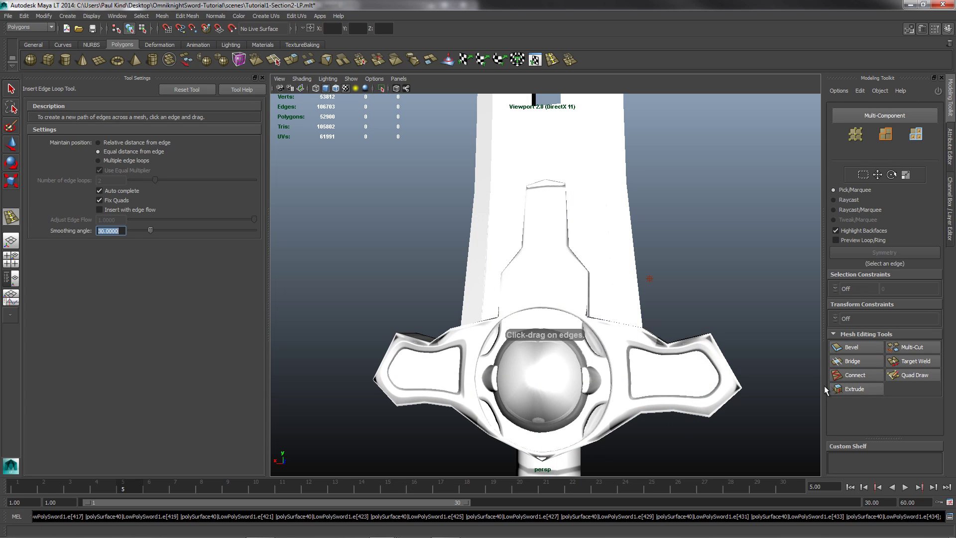
- Add two edge loops across the guard's left arm with Connect at 2 segments, and inspect the arm up close
{"action": "left_click", "coordinate": [712, 376]}
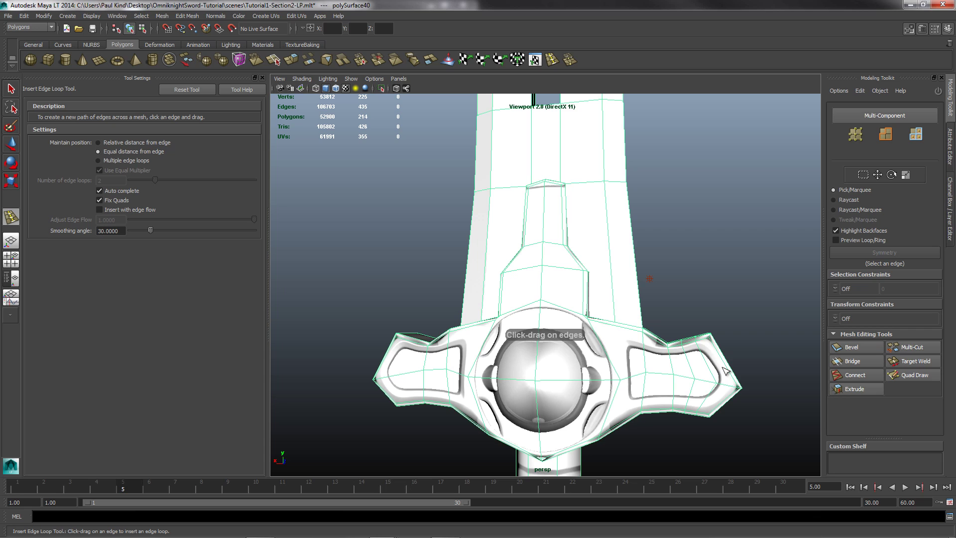
{"action": "left_click", "coordinate": [852, 375]}
{"action": "left_click", "coordinate": [407, 378]}
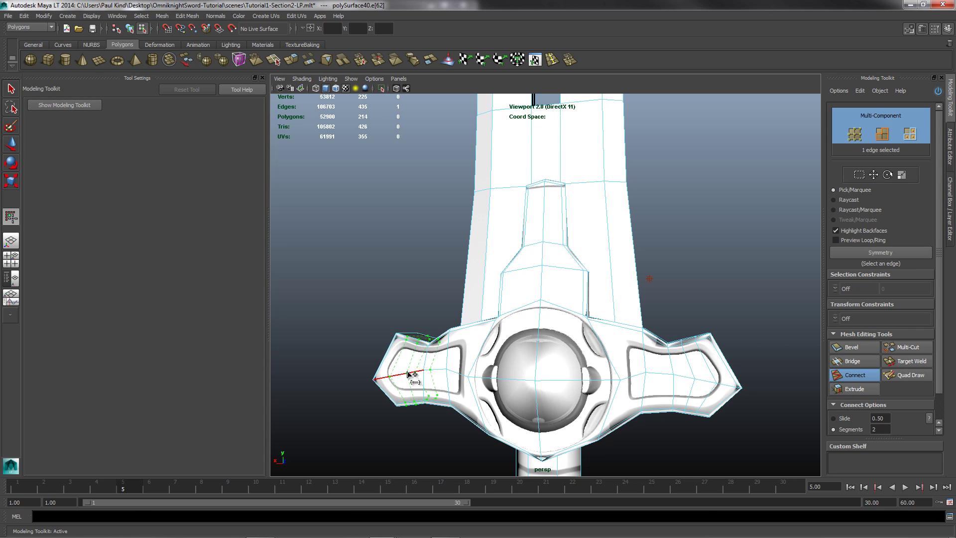
{"action": "left_click_drag", "start_coordinate": [468, 394], "coordinate": [485, 356], "text": "alt"}
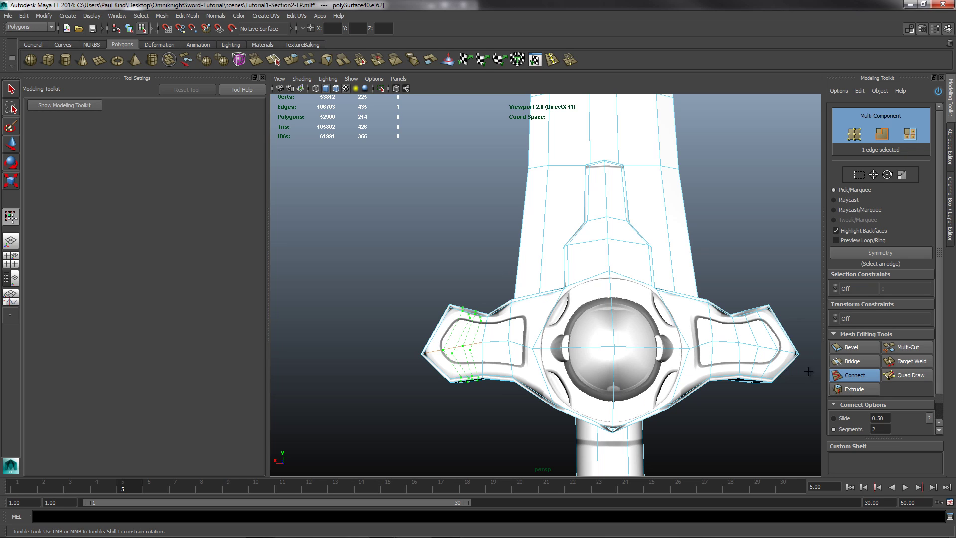
{"action": "left_click", "coordinate": [855, 379]}
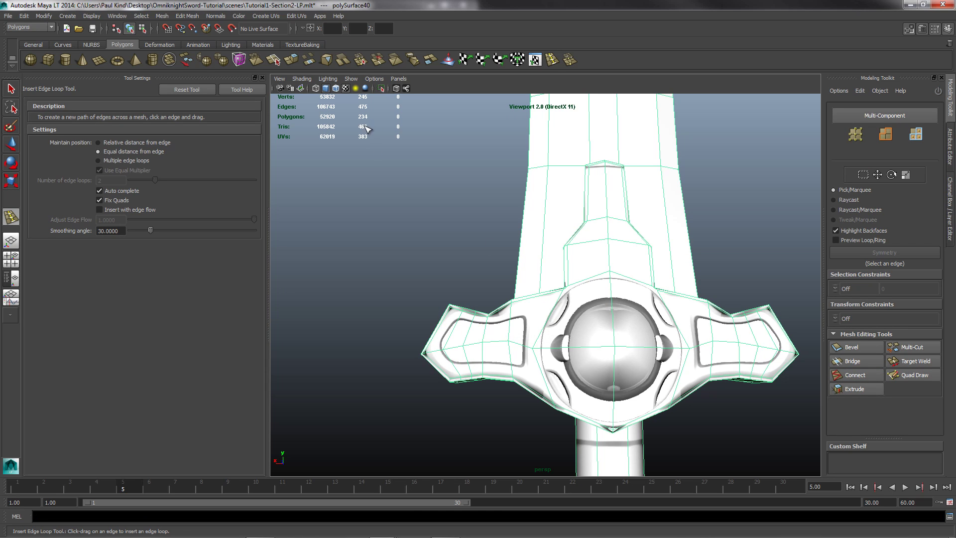
{"action": "mouse_move", "coordinate": [675, 305]}
{"action": "left_mouse_down", "text": "alt"}
{"action": "mouse_move", "coordinate": [672, 280]}
{"action": "mouse_move", "coordinate": [676, 296]}
{"action": "left_mouse_up", "text": "alt"}
{"action": "right_click_drag", "start_coordinate": [640, 306], "coordinate": [672, 305], "text": "alt"}
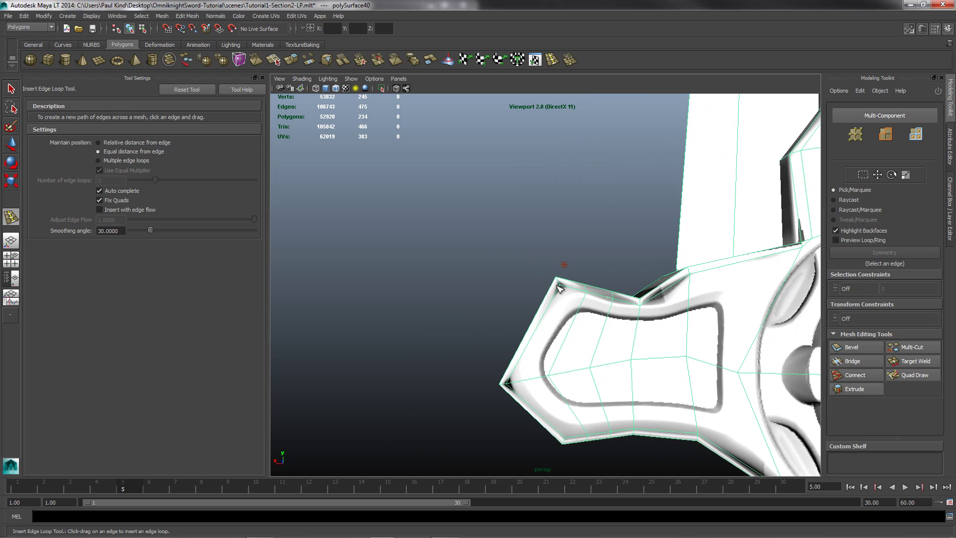
- Examine how the low-poly edges follow the upper rim of the guard's left arm, up close and across the whole guard
{"action": "right_click_drag", "start_coordinate": [559, 287], "coordinate": [599, 291], "text": "alt"}
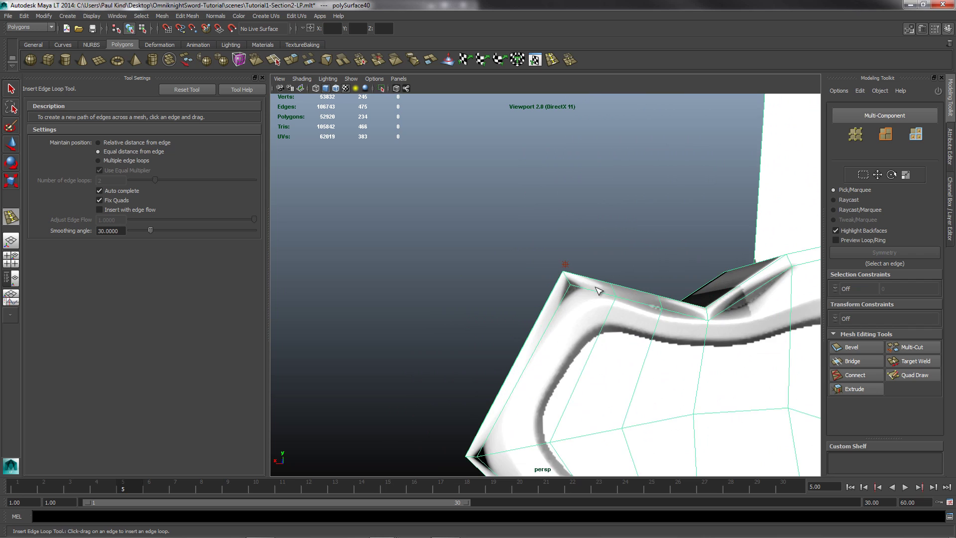
{"action": "scroll", "coordinate": [597, 287], "scroll_direction": "down", "scroll_amount": 3}
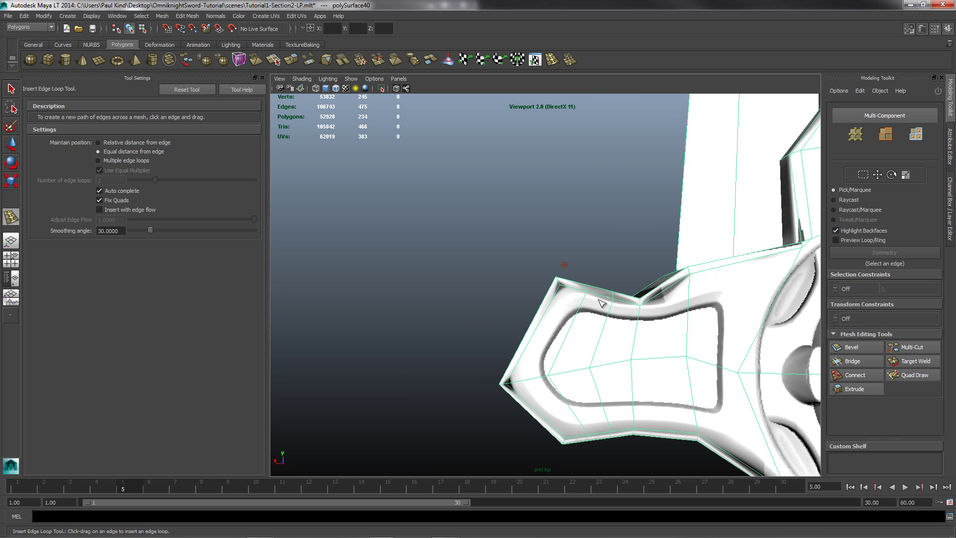
{"action": "scroll", "coordinate": [601, 302], "scroll_direction": "down", "scroll_amount": 3}
{"action": "scroll", "coordinate": [599, 298], "scroll_direction": "up", "scroll_amount": 5}
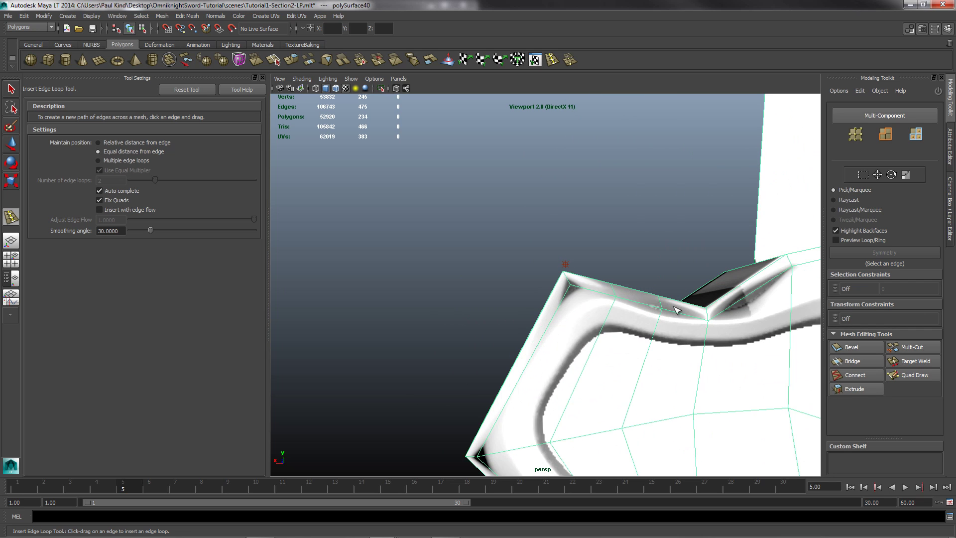
{"action": "left_click_drag", "start_coordinate": [676, 310], "coordinate": [623, 222], "text": "alt"}
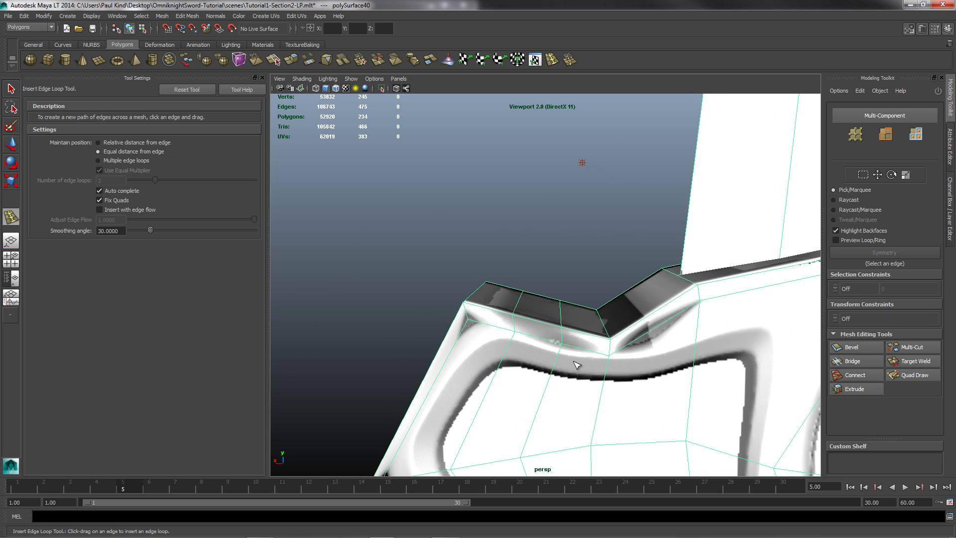
{"action": "left_click_drag", "start_coordinate": [598, 350], "coordinate": [612, 335], "text": "alt"}
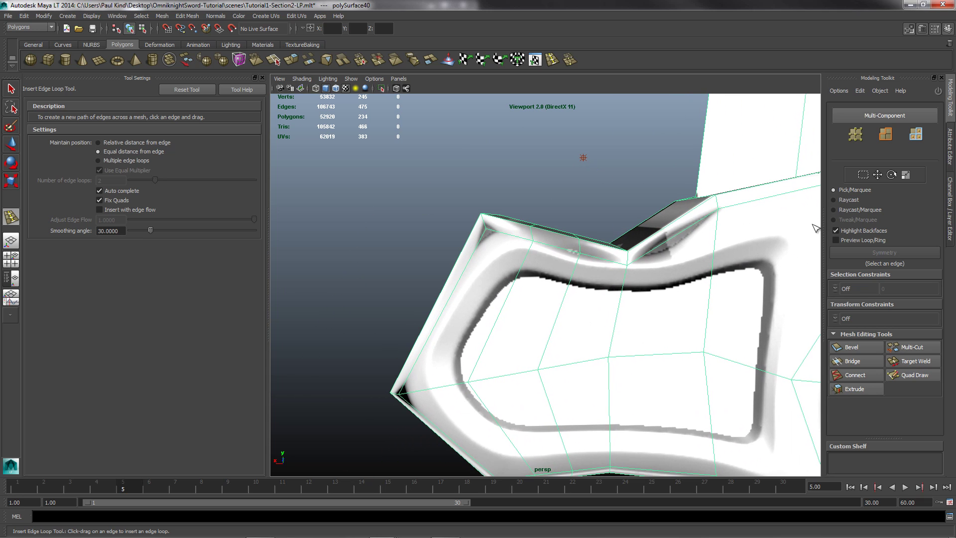
{"action": "key", "text": "f"}
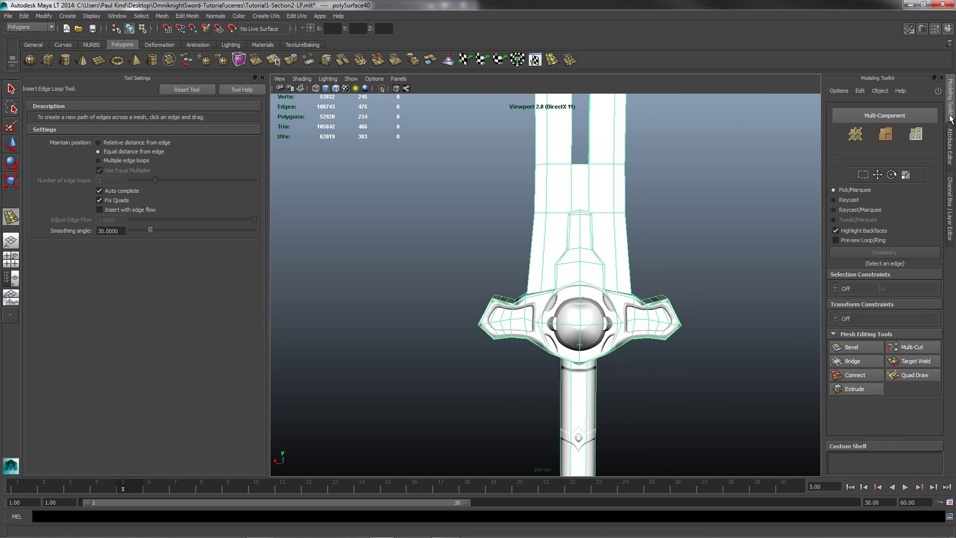
- Show the HighPolySword layer and toggle the LowPolySword layer's visibility to compare the two guard silhouettes
{"action": "left_click", "coordinate": [951, 232]}
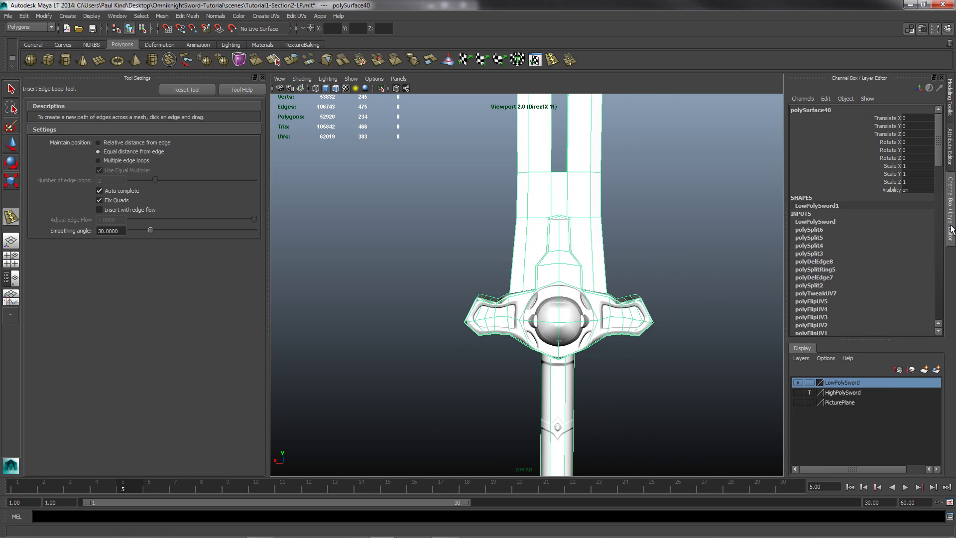
{"action": "left_click", "coordinate": [798, 393]}
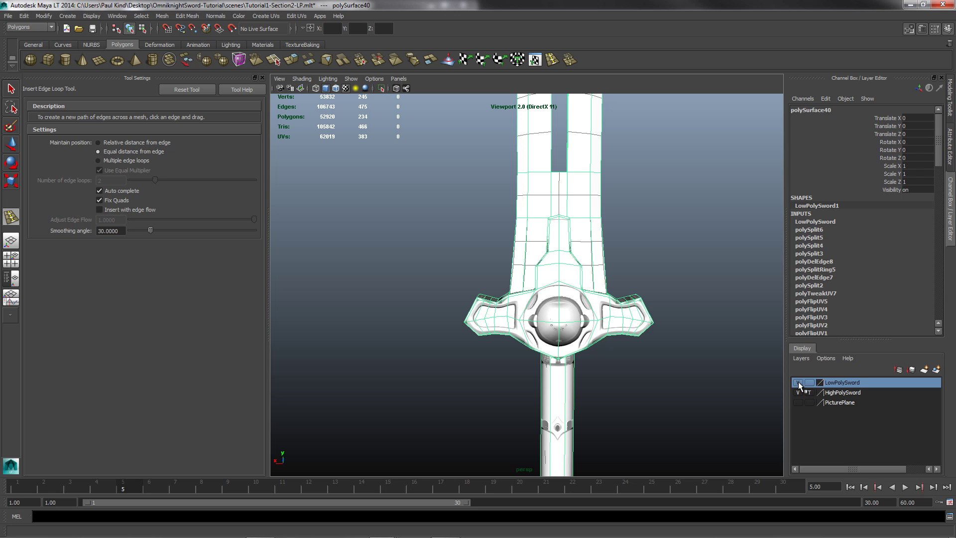
{"action": "left_click", "coordinate": [799, 382]}
{"action": "left_click", "coordinate": [798, 382]}
{"action": "left_click", "coordinate": [798, 383]}
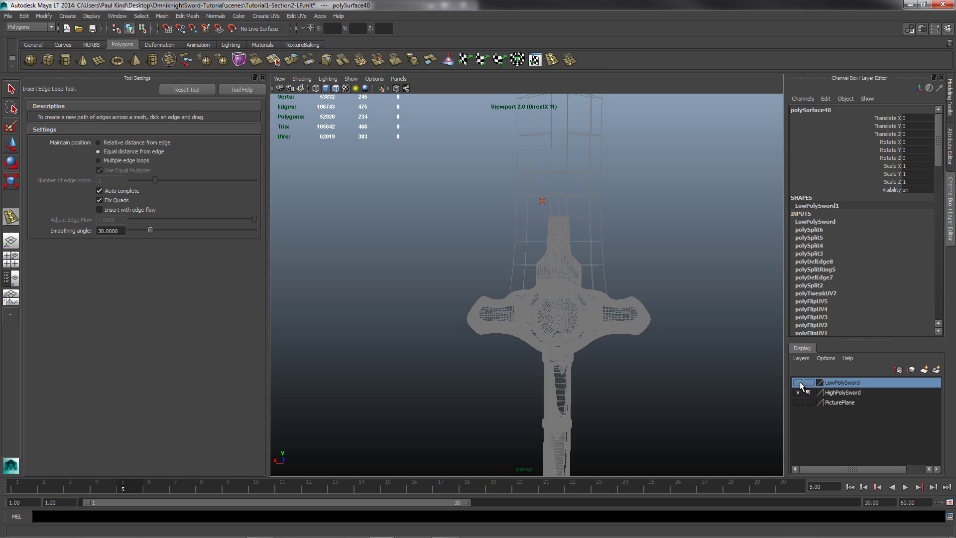
{"action": "left_click", "coordinate": [799, 382]}
{"action": "left_click", "coordinate": [799, 382]}
{"action": "left_click", "coordinate": [799, 383]}
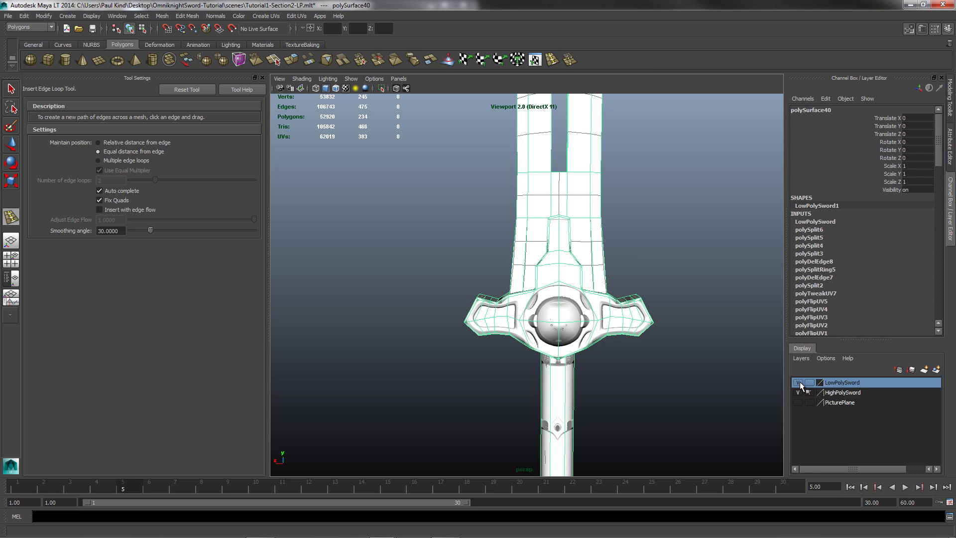
- Toggle the LowPolySword layer again to compare the arm outlines, leave it visible, and inspect the guard's left arm up close
{"action": "left_click_drag", "start_coordinate": [737, 374], "coordinate": [741, 360], "text": "alt"}
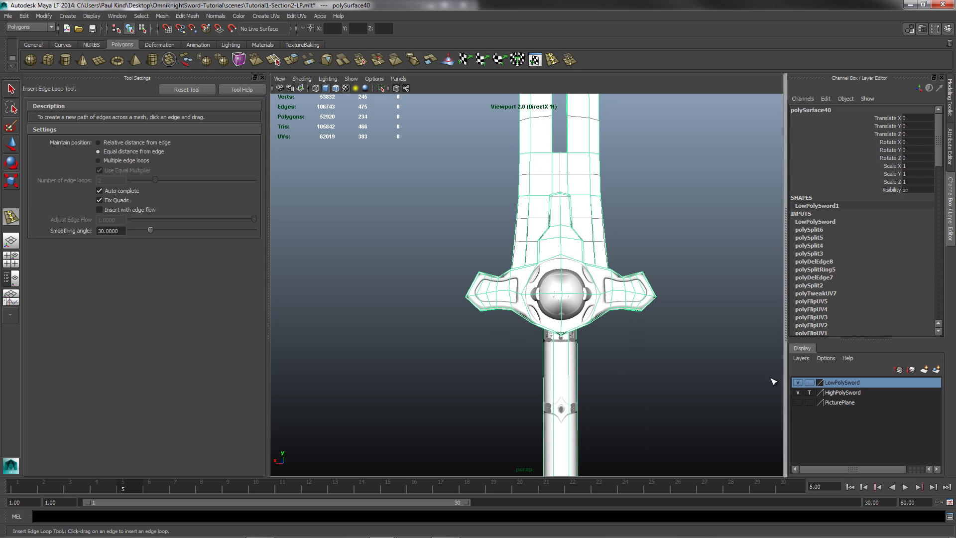
{"action": "left_click", "coordinate": [798, 383]}
{"action": "left_click", "coordinate": [799, 383]}
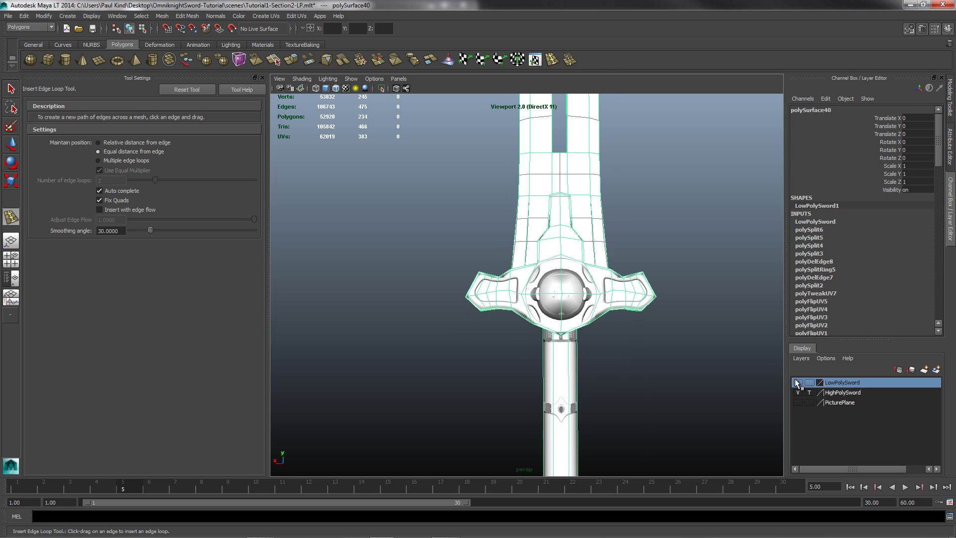
{"action": "left_click", "coordinate": [797, 382]}
{"action": "left_click", "coordinate": [797, 382]}
{"action": "left_click", "coordinate": [797, 382]}
{"action": "left_click", "coordinate": [797, 382]}
{"action": "left_click", "coordinate": [797, 383]}
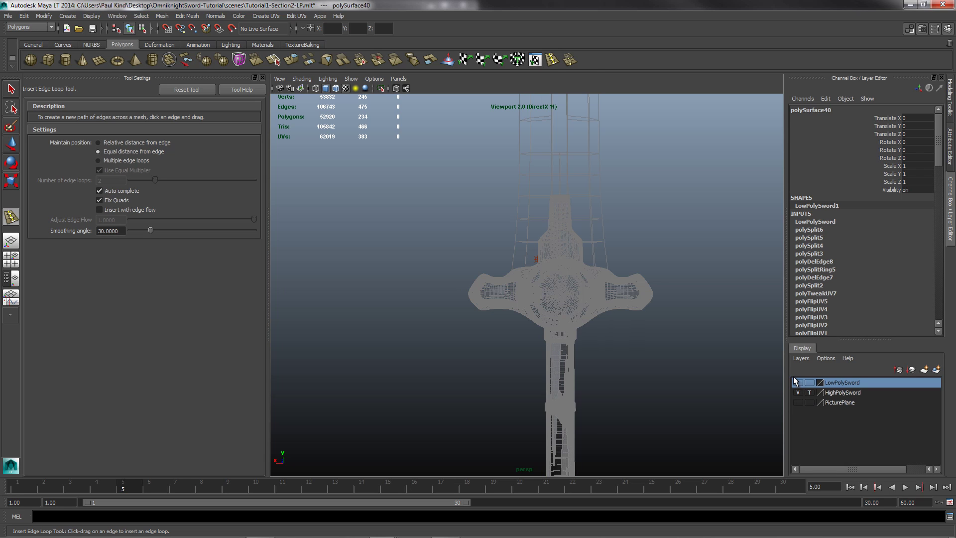
{"action": "left_click", "coordinate": [797, 383]}
{"action": "scroll", "coordinate": [660, 238], "scroll_direction": "up", "scroll_amount": 3}
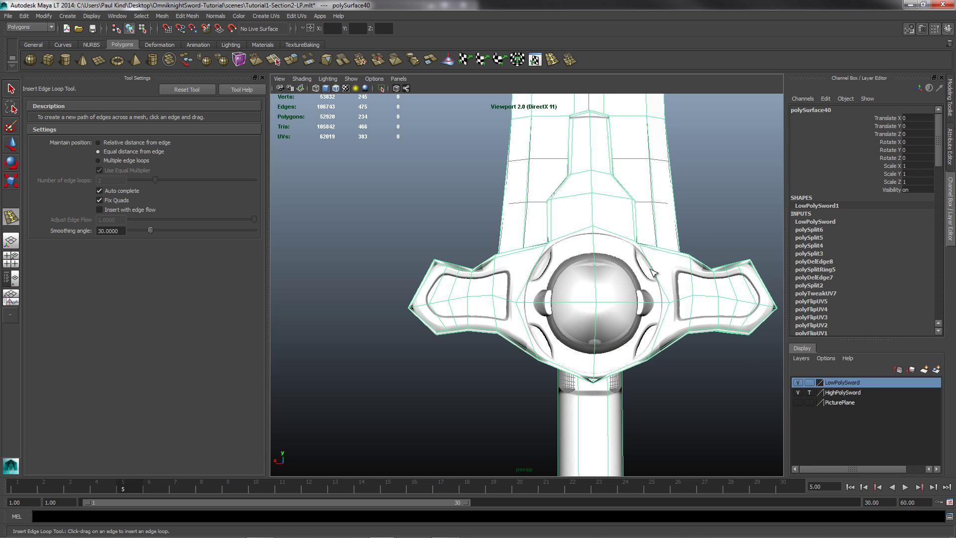
{"action": "left_click_drag", "start_coordinate": [526, 268], "coordinate": [560, 264], "text": "alt"}
{"action": "scroll", "coordinate": [560, 264], "scroll_direction": "up", "scroll_amount": 6}
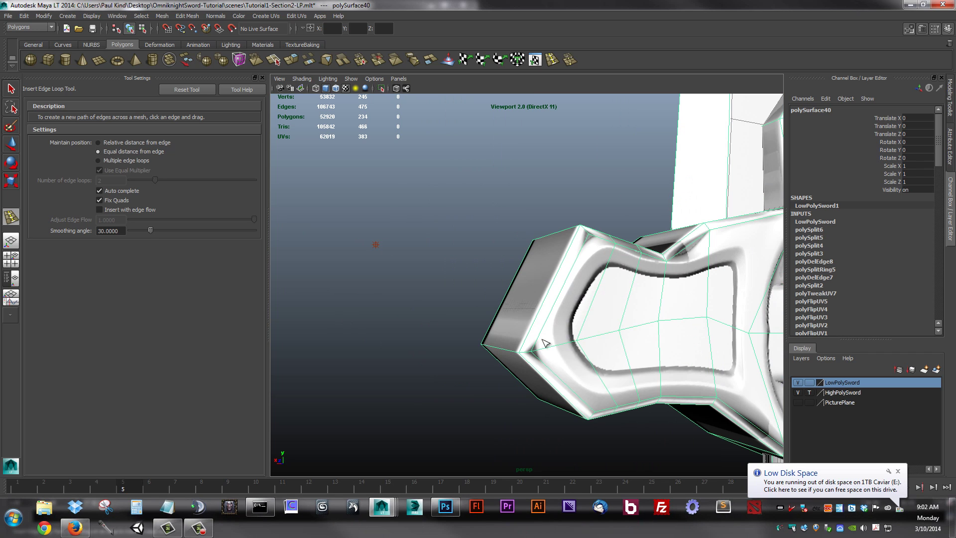
{"action": "left_click_drag", "start_coordinate": [685, 415], "coordinate": [640, 399], "text": "alt"}
- Switch the low-poly sword to vertex selection and display it in the front view
{"action": "right_click", "coordinate": [569, 317]}
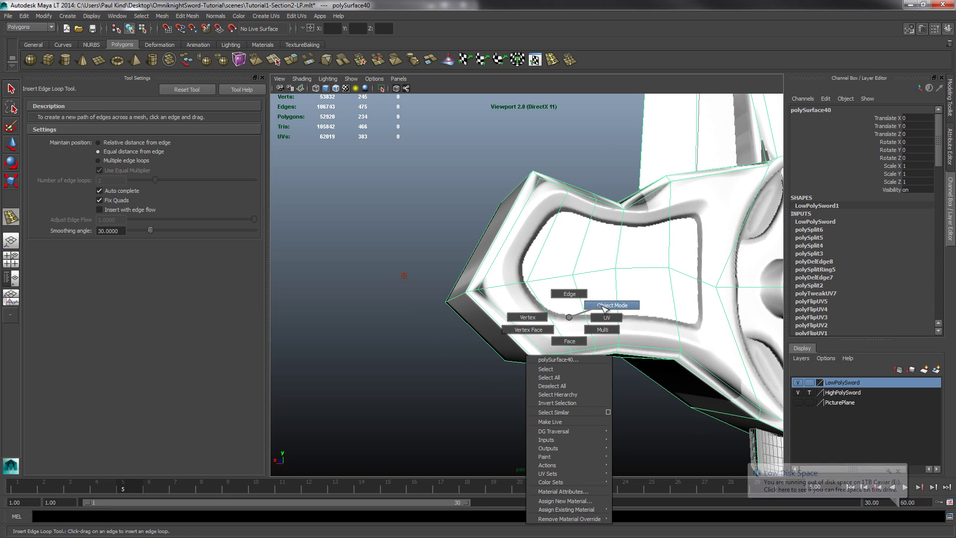
{"action": "left_click", "coordinate": [573, 325]}
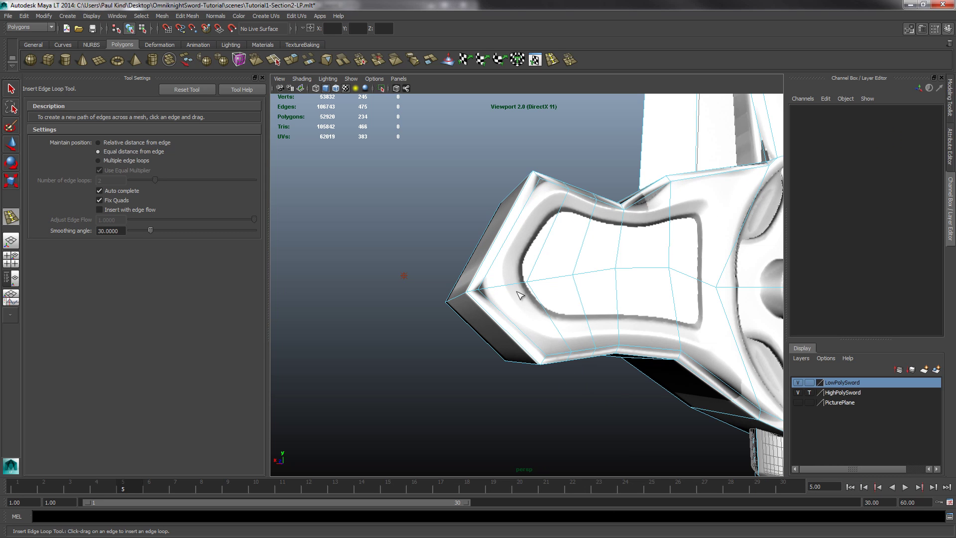
{"action": "mouse_move", "coordinate": [521, 296]}
{"action": "left_mouse_down", "text": "alt"}
{"action": "mouse_move", "coordinate": [546, 290]}
{"action": "mouse_move", "coordinate": [508, 332]}
{"action": "mouse_move", "coordinate": [469, 305]}
{"action": "mouse_move", "coordinate": [475, 313]}
{"action": "left_mouse_up", "text": "alt"}
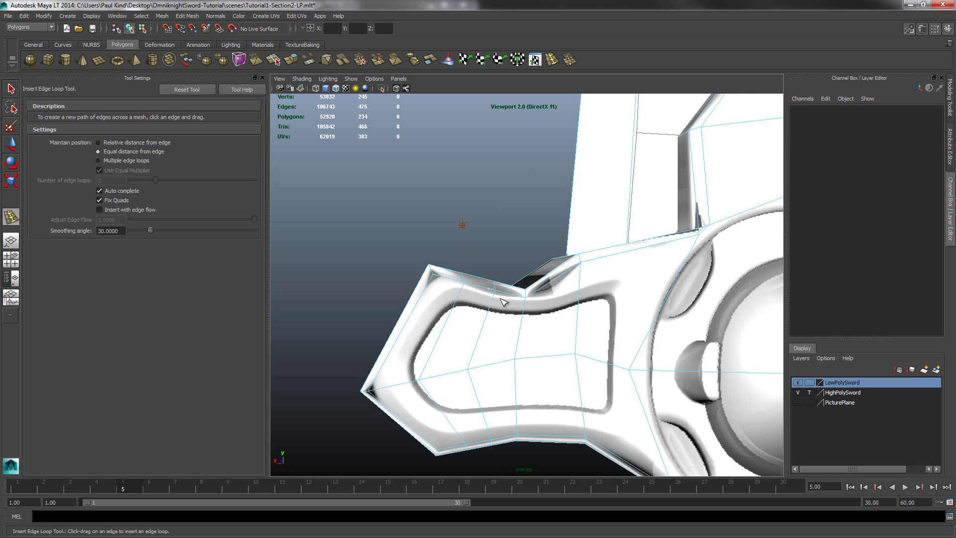
{"action": "right_click_drag", "start_coordinate": [520, 296], "coordinate": [484, 295]}
{"action": "key", "text": "space"}
{"action": "key", "text": "space"}
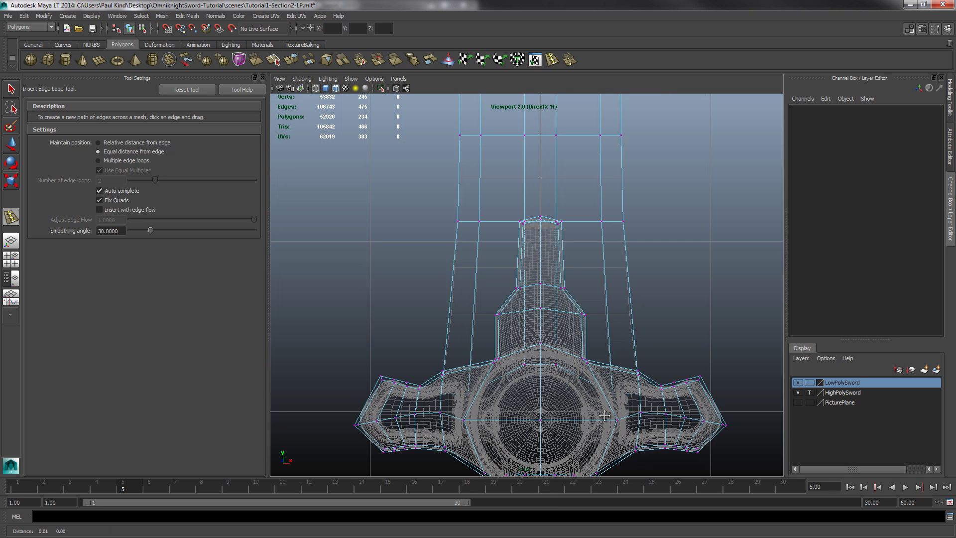
- Select the upper outer corner vertices of both guard arms and move them down along Y toward the arm tips
{"action": "middle_click_drag", "start_coordinate": [604, 415], "coordinate": [593, 348], "text": "alt"}
{"action": "left_click_drag", "start_coordinate": [673, 294], "coordinate": [689, 314]}
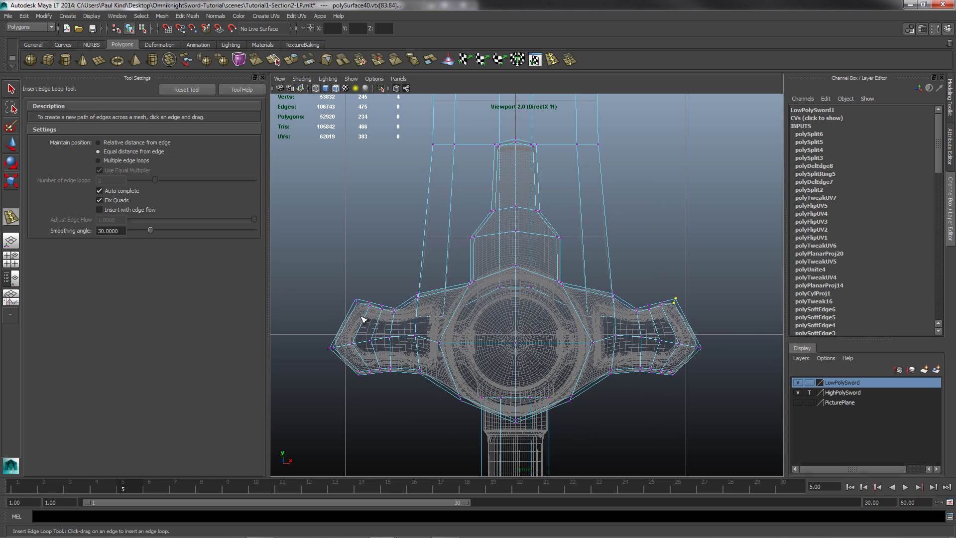
{"action": "left_click_drag", "start_coordinate": [347, 287], "coordinate": [371, 324], "text": "shift"}
{"action": "key", "text": "w"}
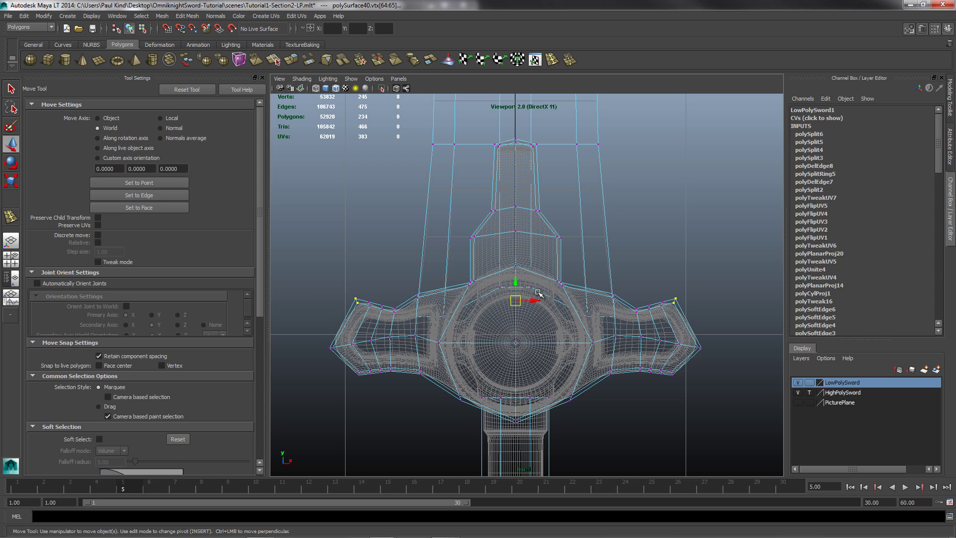
{"action": "left_click_drag", "start_coordinate": [517, 282], "coordinate": [520, 287]}
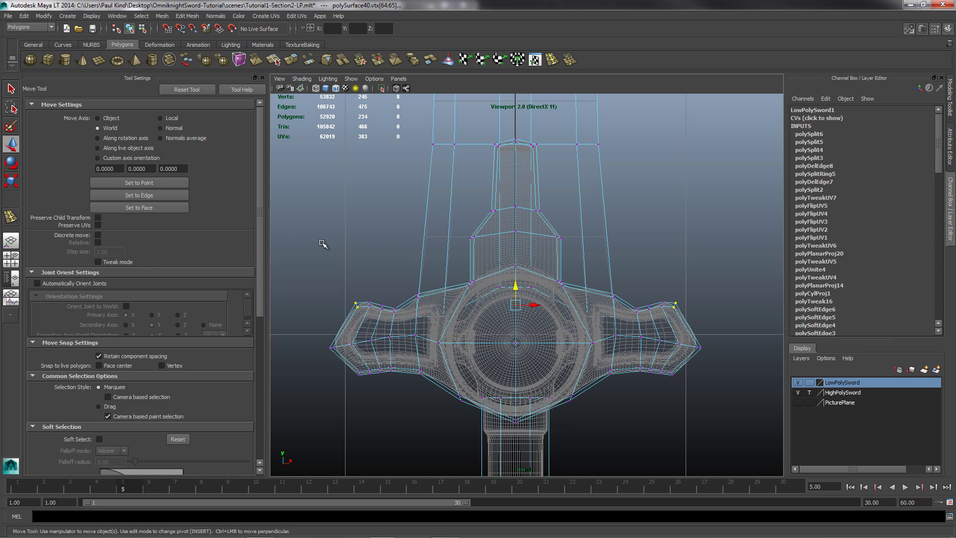
{"action": "left_click_drag", "start_coordinate": [515, 293], "coordinate": [490, 332]}
- Scale the lowered corner vertices outward along X to match the high-poly outline of the arm ends
{"action": "left_click", "coordinate": [12, 180]}
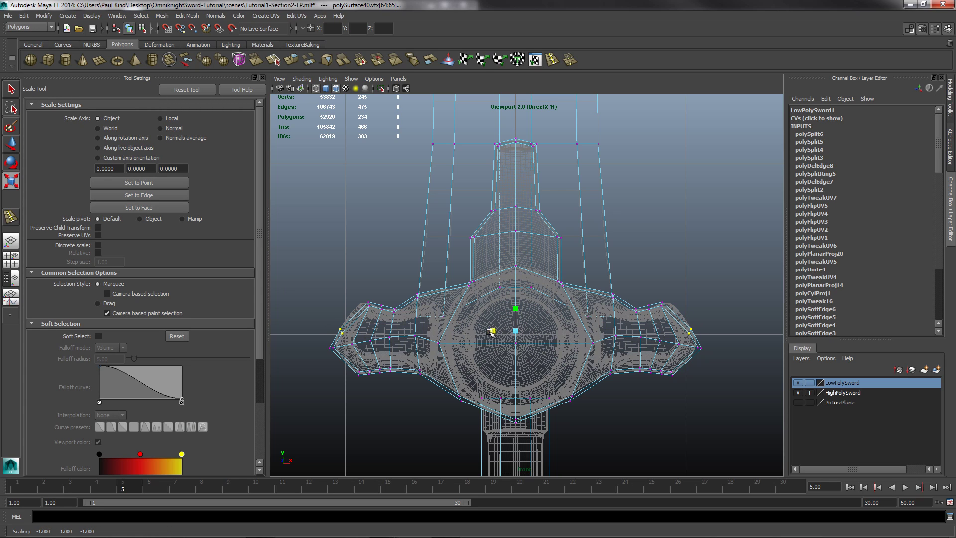
{"action": "scroll", "coordinate": [365, 329], "scroll_direction": "up", "scroll_amount": 1}
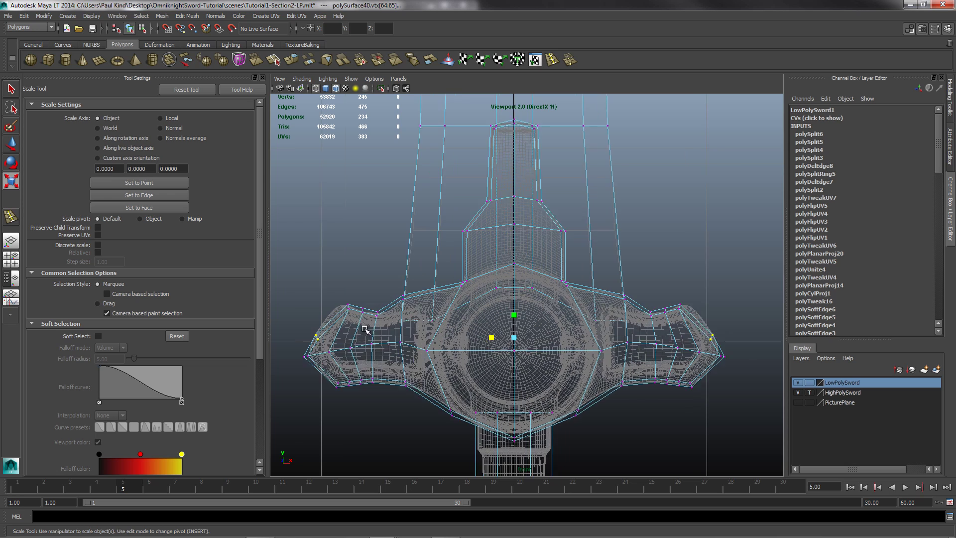
{"action": "scroll", "coordinate": [365, 330], "scroll_direction": "up", "scroll_amount": 1}
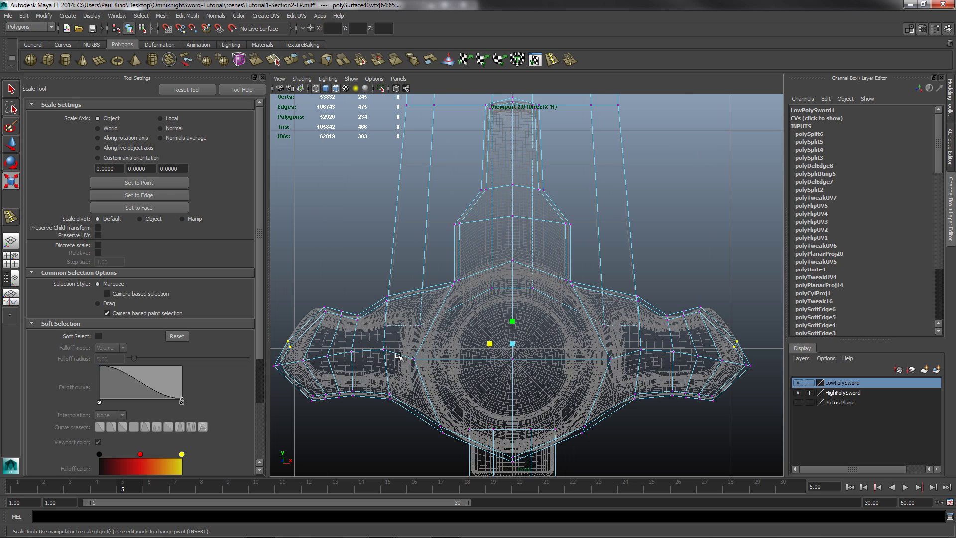
{"action": "middle_click_drag", "start_coordinate": [374, 356], "coordinate": [434, 333], "text": "alt"}
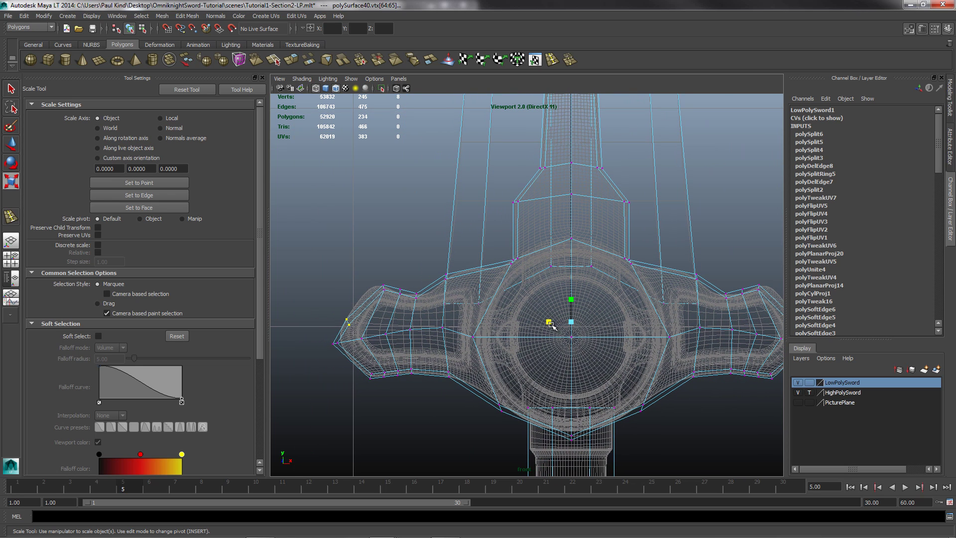
{"action": "left_click_drag", "start_coordinate": [551, 324], "coordinate": [547, 324]}
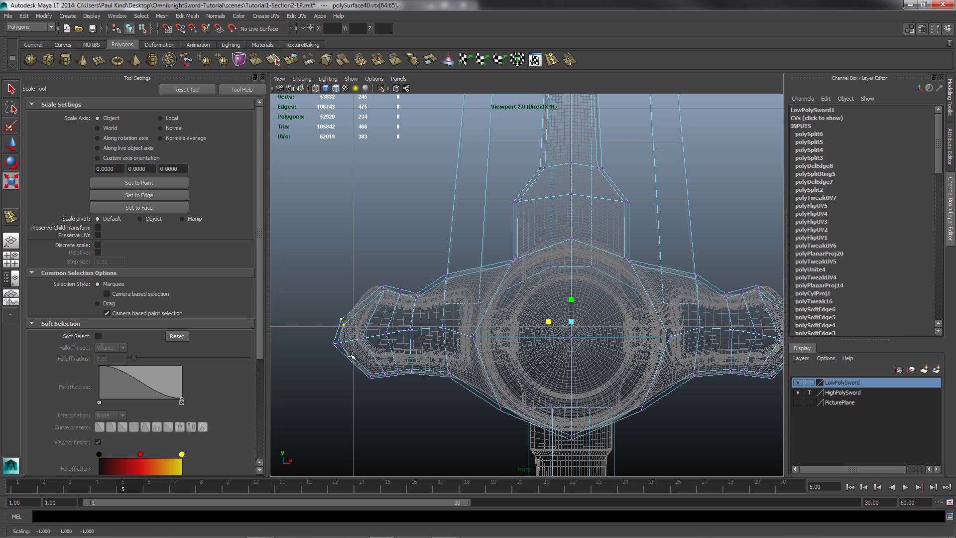
{"action": "scroll", "coordinate": [353, 348], "scroll_direction": "up", "scroll_amount": 1}
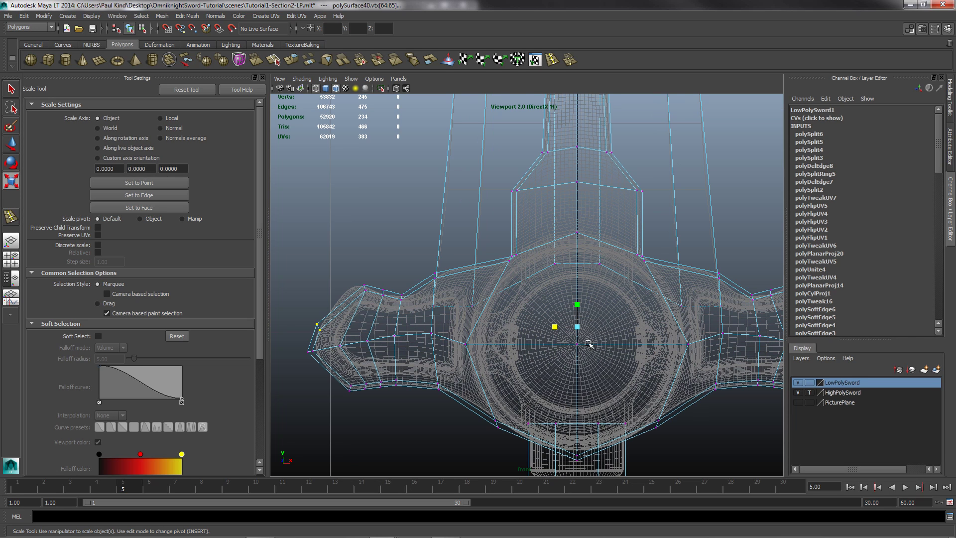
- Select the upper vertices of the outermost added edge loop on both arms and scale them outward along X to the high-poly corners
{"action": "scroll", "coordinate": [612, 369], "scroll_direction": "down", "scroll_amount": 5}
{"action": "scroll", "coordinate": [620, 348], "scroll_direction": "up", "scroll_amount": 4}
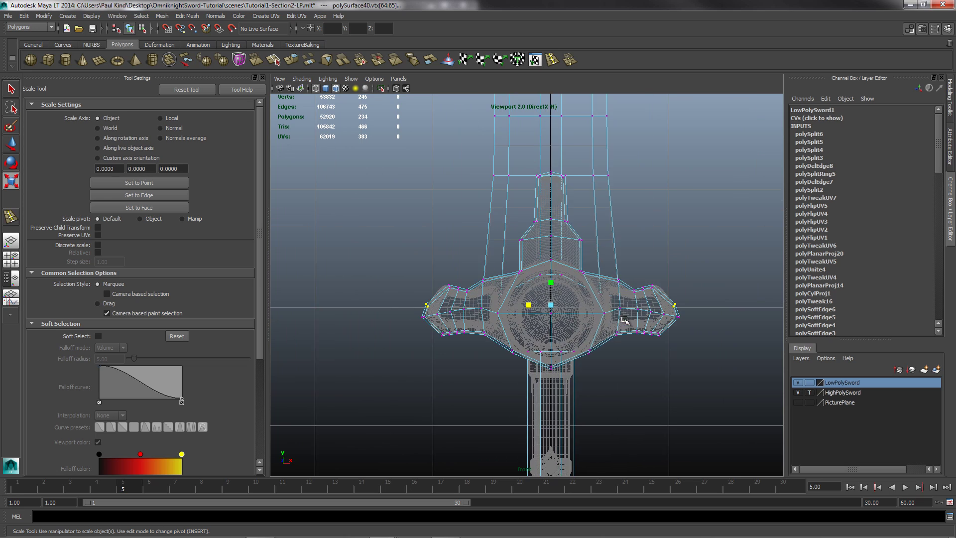
{"action": "scroll", "coordinate": [625, 321], "scroll_direction": "up", "scroll_amount": 2}
{"action": "right_click", "coordinate": [598, 329]}
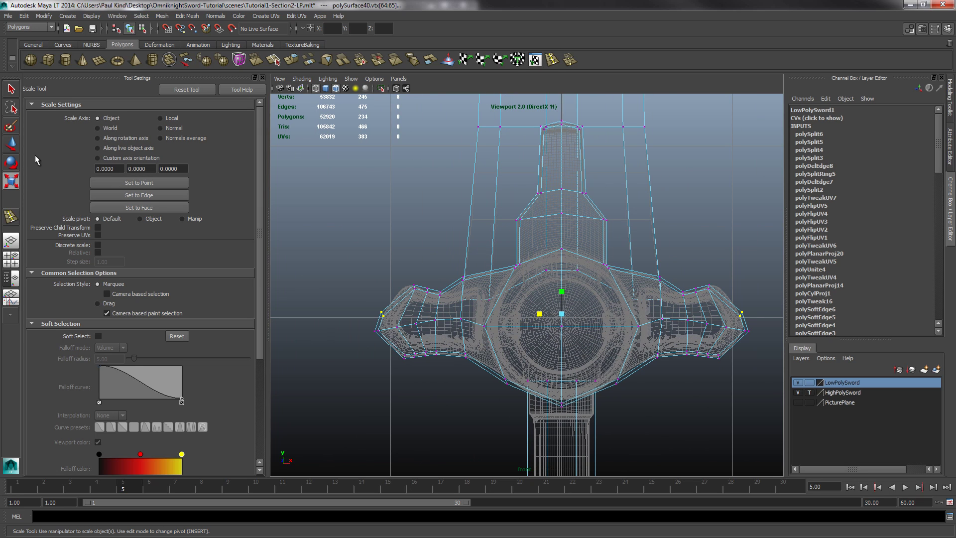
{"action": "key", "text": "q"}
{"action": "left_click_drag", "start_coordinate": [397, 267], "coordinate": [422, 317]}
{"action": "left_click_drag", "start_coordinate": [410, 276], "coordinate": [426, 307]}
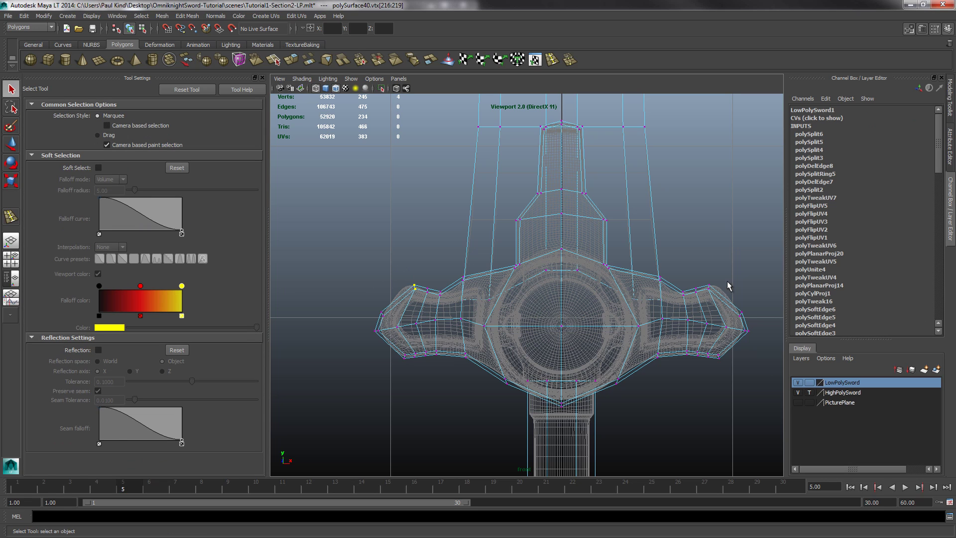
{"action": "left_click_drag", "start_coordinate": [708, 284], "coordinate": [726, 313], "text": "shift"}
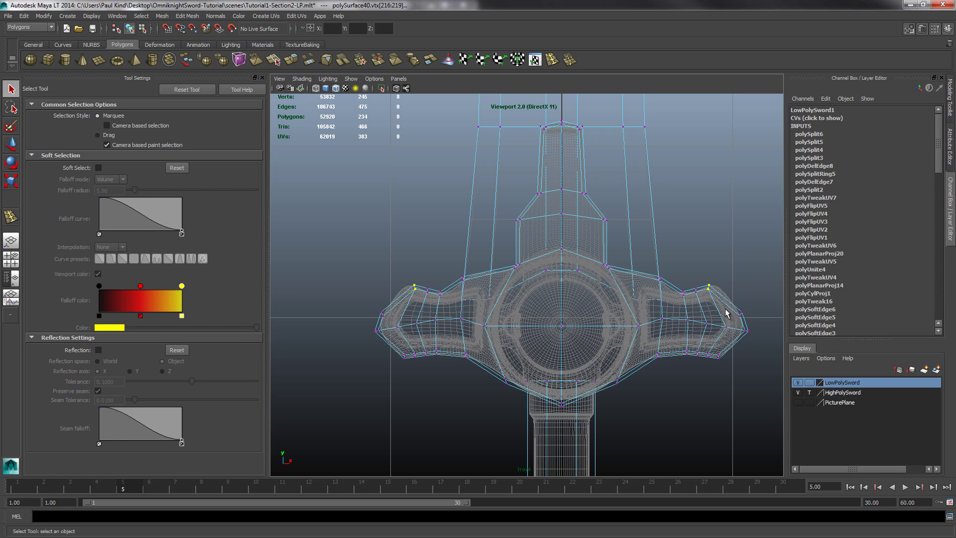
{"action": "left_click", "coordinate": [11, 182]}
{"action": "middle_click_drag", "start_coordinate": [538, 287], "coordinate": [539, 289]}
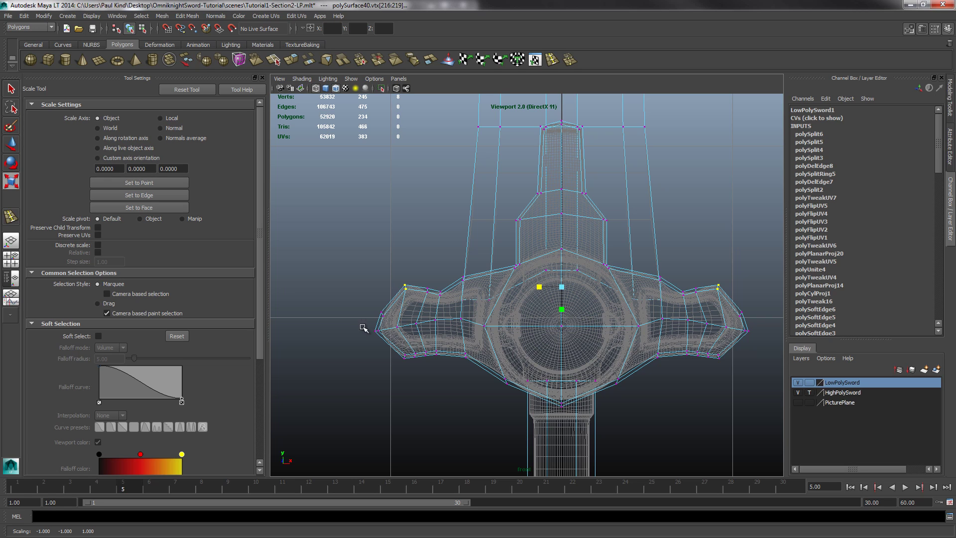
- Select the outermost tip vertices of both guard arms and scale them slightly inward along X to fit the high-poly ends
{"action": "left_click_drag", "start_coordinate": [363, 328], "coordinate": [381, 343]}
{"action": "left_click_drag", "start_coordinate": [736, 325], "coordinate": [759, 347], "text": "shift"}
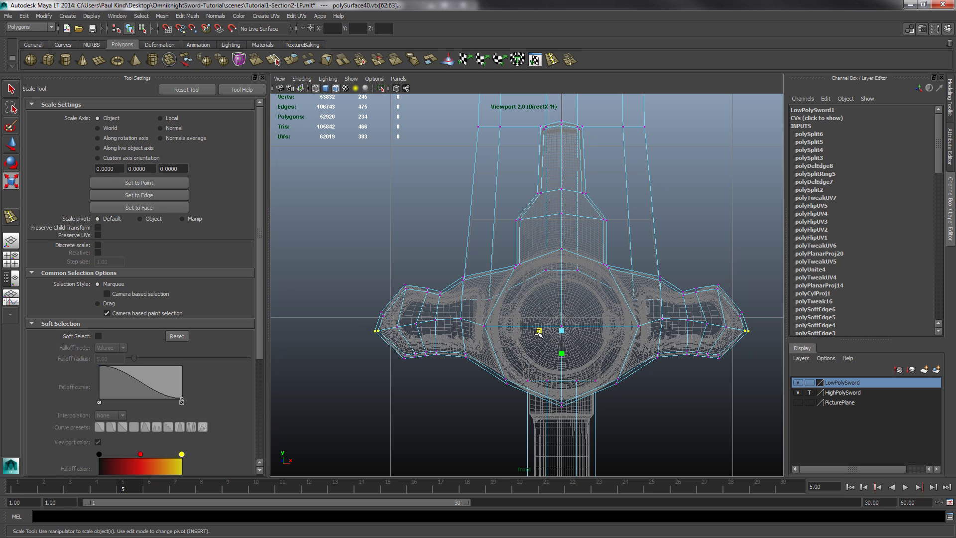
{"action": "left_click_drag", "start_coordinate": [538, 332], "coordinate": [540, 334]}
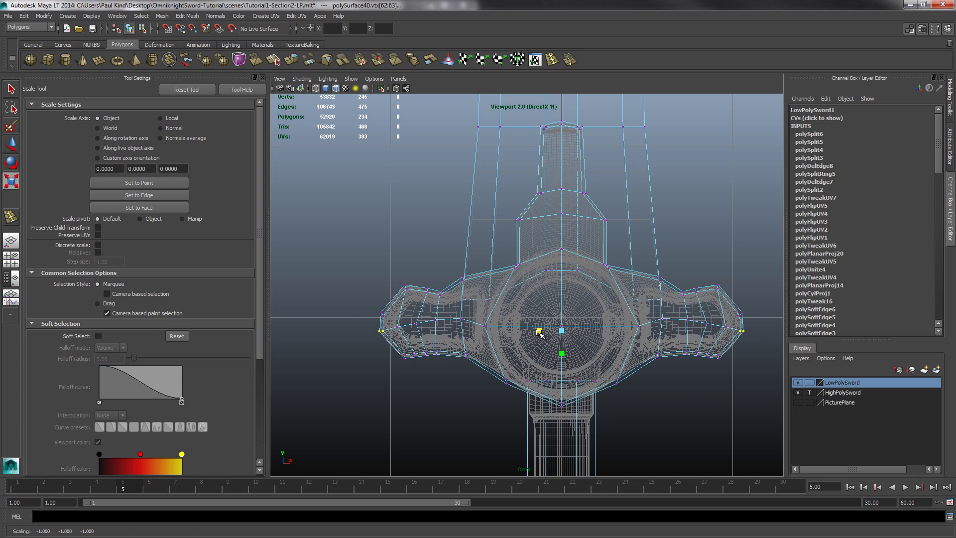
- Select the upper vertices of the edge loop just inside both arms' outer corners and scale them slightly outward along X
{"action": "scroll", "coordinate": [421, 305], "scroll_direction": "up", "scroll_amount": 2}
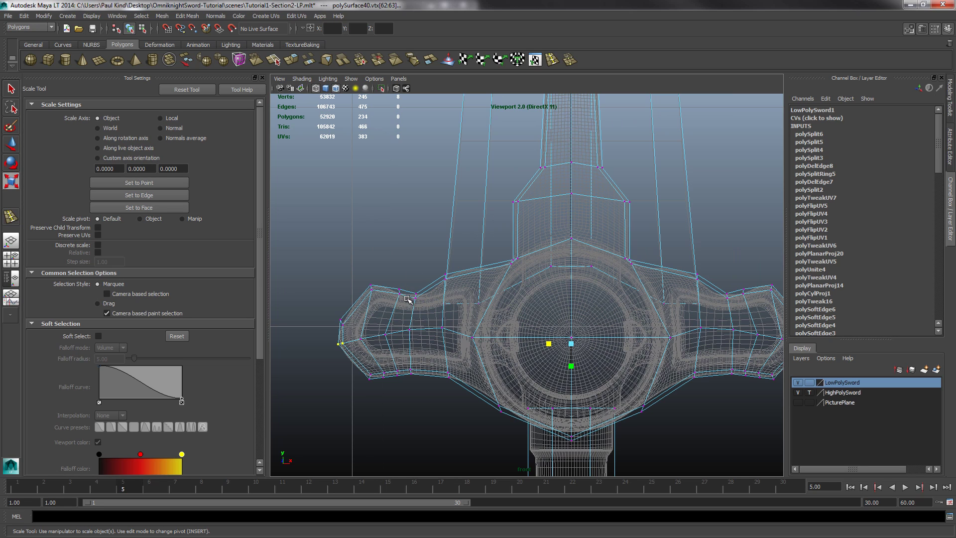
{"action": "left_click", "coordinate": [11, 88]}
{"action": "left_click_drag", "start_coordinate": [388, 271], "coordinate": [413, 319]}
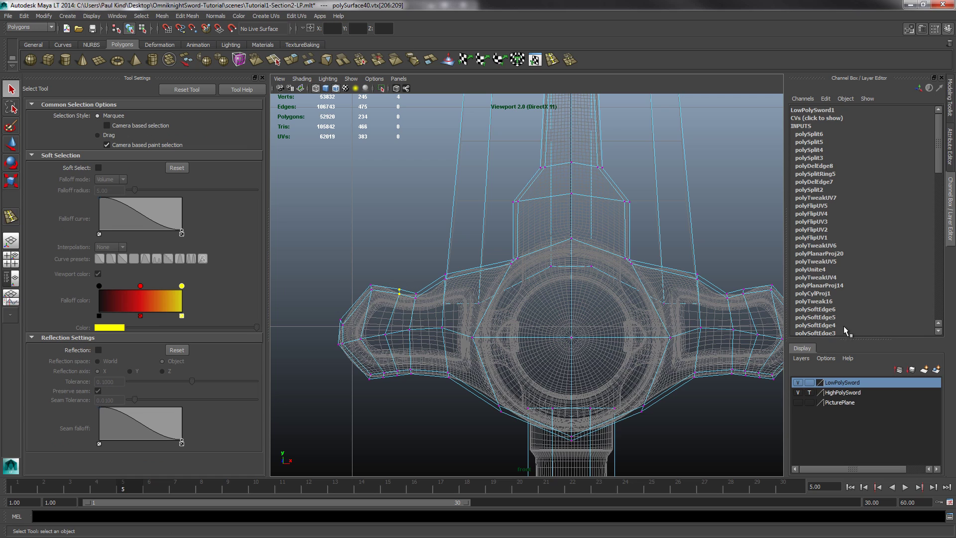
{"action": "left_click_drag", "start_coordinate": [741, 278], "coordinate": [761, 313], "text": "shift"}
{"action": "left_click", "coordinate": [11, 144]}
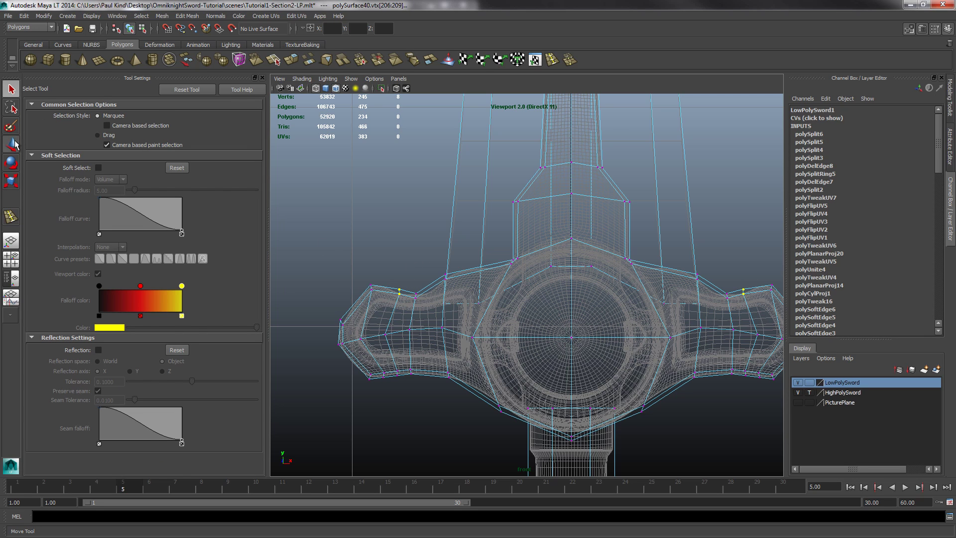
{"action": "left_click", "coordinate": [11, 181]}
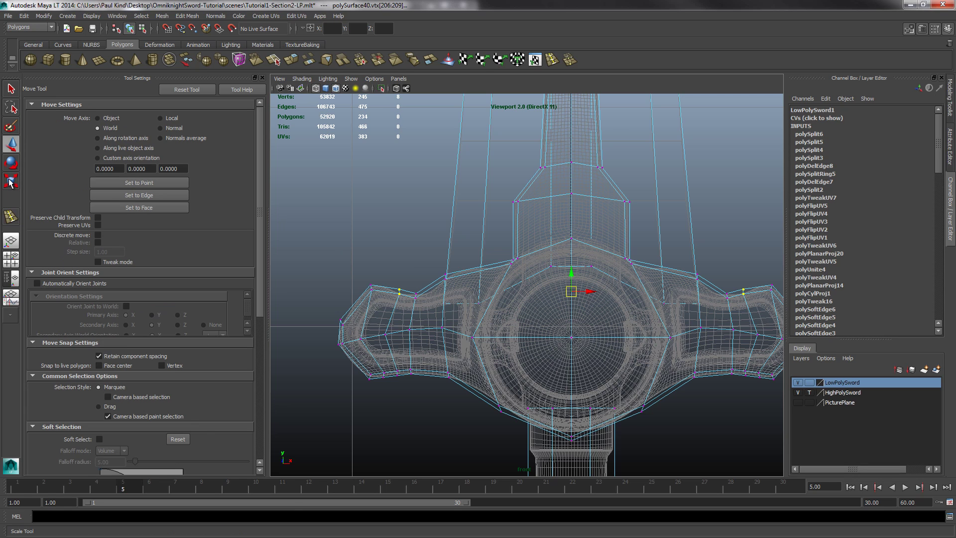
{"action": "left_click_drag", "start_coordinate": [550, 291], "coordinate": [549, 291]}
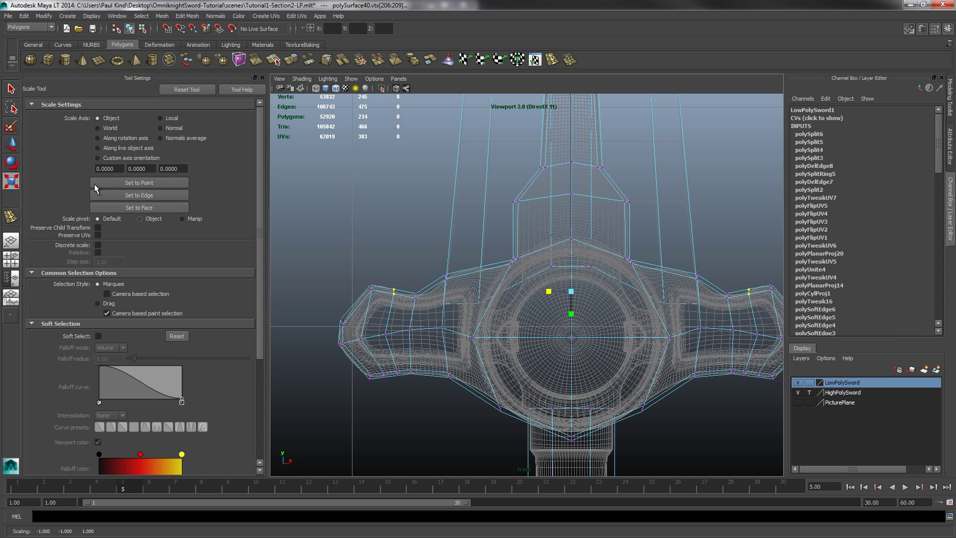
- Select the upper vertices at the dip of both guard arms and scale them inward along X toward the hilt
{"action": "left_click_drag", "start_coordinate": [405, 280], "coordinate": [431, 322]}
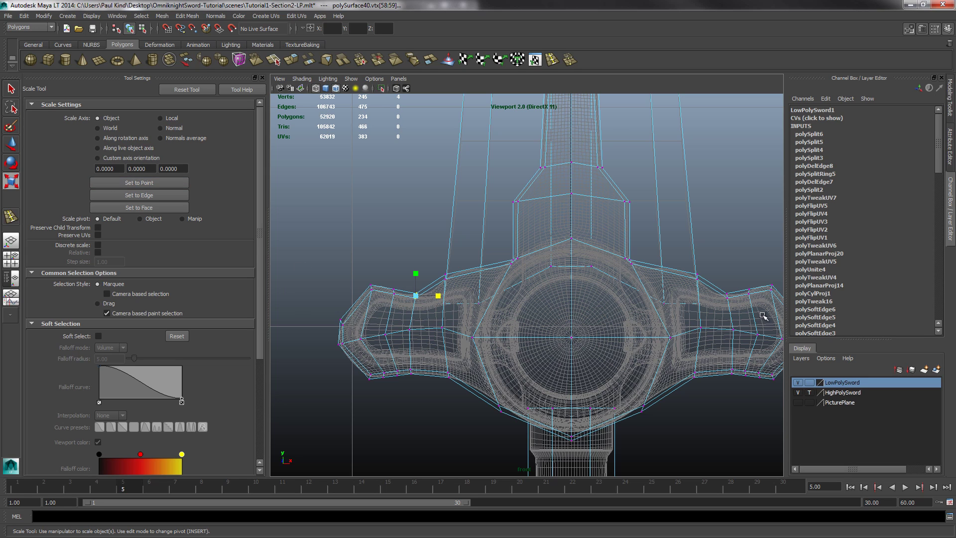
{"action": "left_click_drag", "start_coordinate": [722, 281], "coordinate": [745, 319], "text": "shift"}
{"action": "left_click_drag", "start_coordinate": [550, 296], "coordinate": [550, 297]}
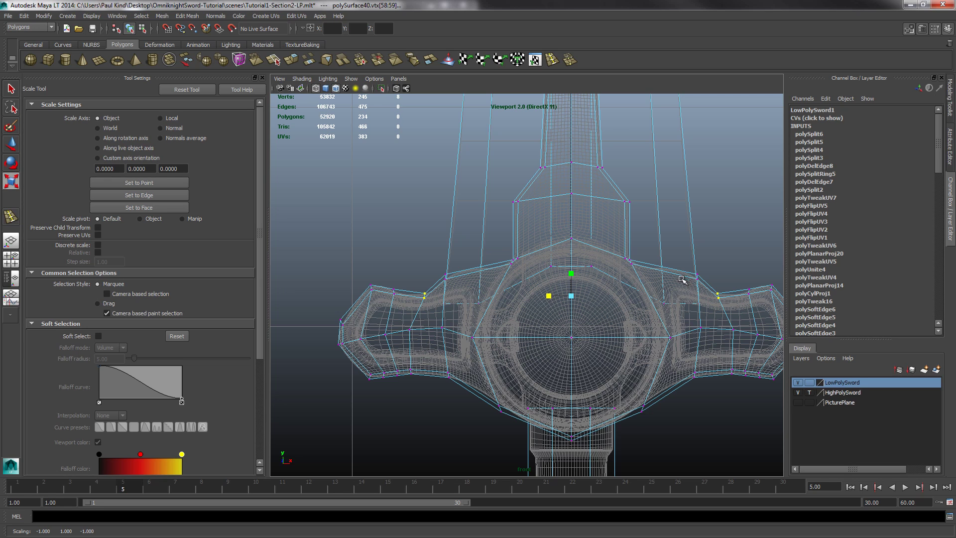
- Select the upper shoulder vertices where both arms rise toward the guard's center and scale them slightly inward along X
{"action": "left_click_drag", "start_coordinate": [687, 262], "coordinate": [697, 286]}
{"action": "left_click_drag", "start_coordinate": [438, 253], "coordinate": [453, 287], "text": "shift"}
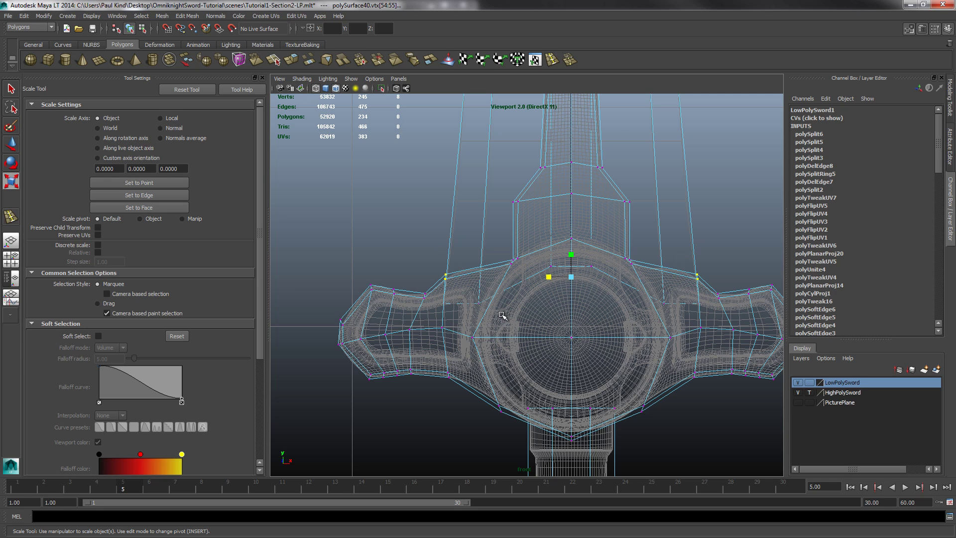
{"action": "left_click_drag", "start_coordinate": [550, 278], "coordinate": [551, 280]}
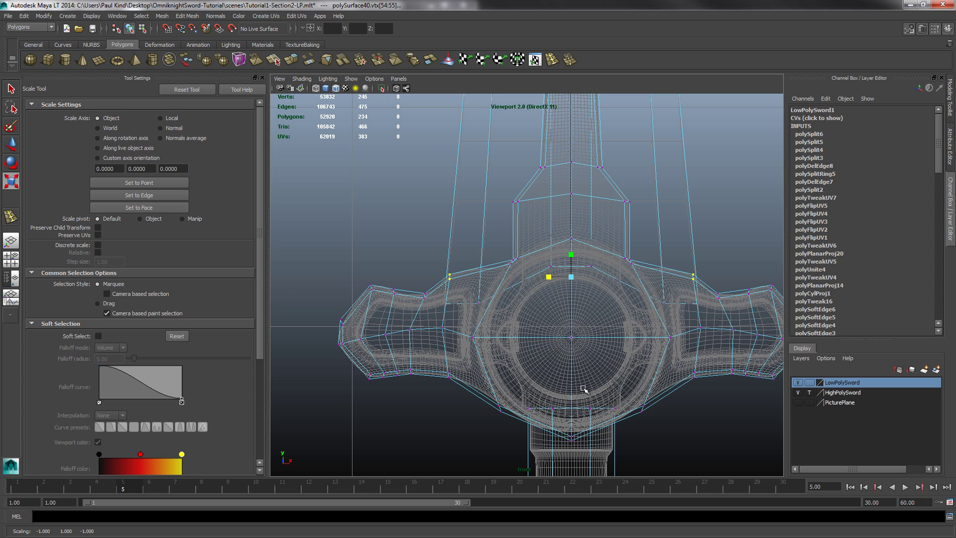
- Select the bottom center vertices of the guard and move them up along Y to the high-poly outline
{"action": "middle_click_drag", "start_coordinate": [673, 345], "coordinate": [554, 294], "text": "alt"}
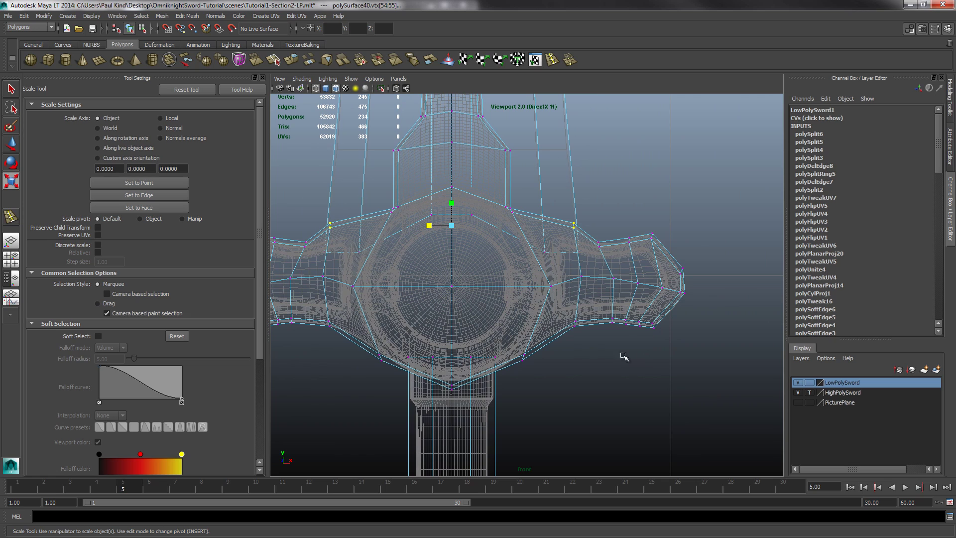
{"action": "right_click", "coordinate": [601, 315]}
{"action": "right_click", "coordinate": [398, 368]}
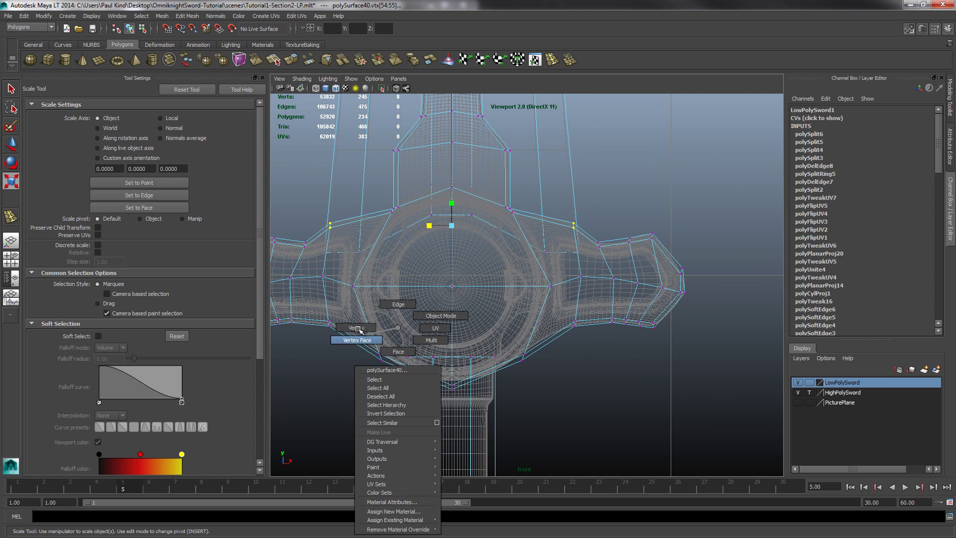
{"action": "left_click", "coordinate": [392, 343]}
{"action": "left_click_drag", "start_coordinate": [469, 410], "coordinate": [433, 372]}
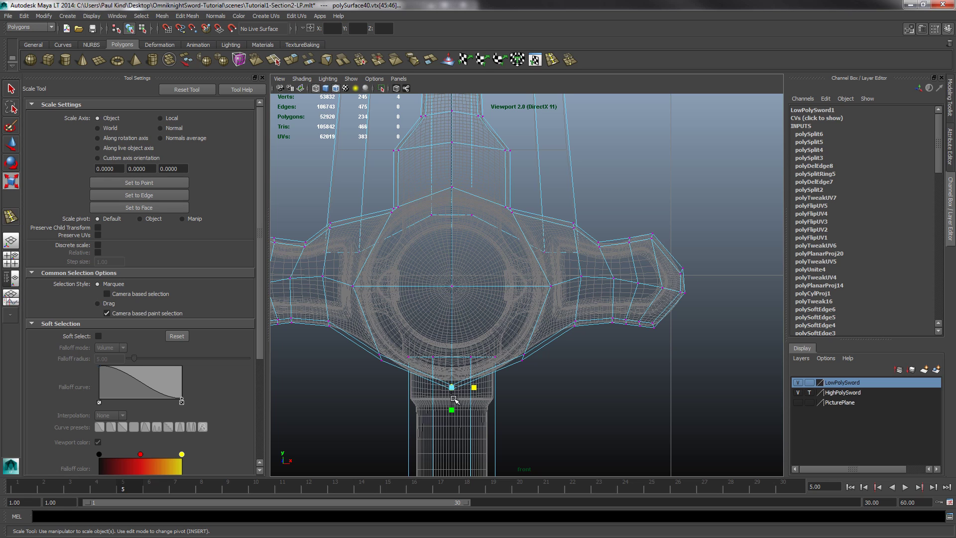
{"action": "left_click", "coordinate": [11, 144]}
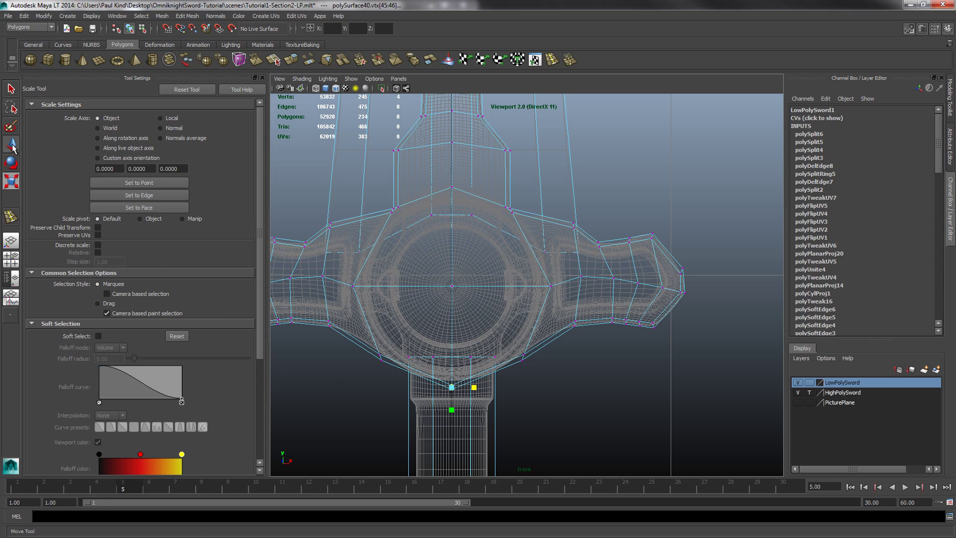
{"action": "left_click_drag", "start_coordinate": [453, 371], "coordinate": [457, 365]}
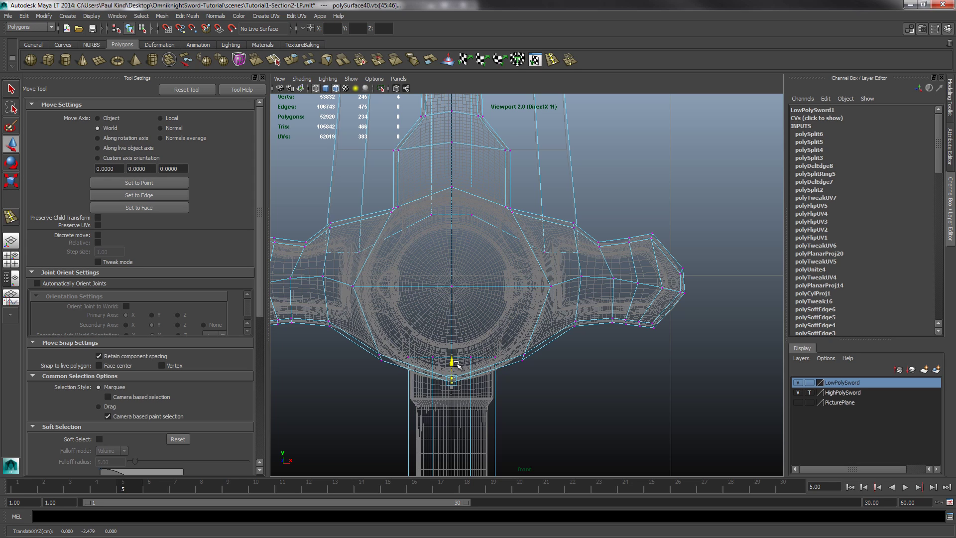
- Select the lower side vertices on both sides of the guard's round center and scale them inward along X
{"action": "left_click_drag", "start_coordinate": [356, 334], "coordinate": [390, 372]}
{"action": "left_click_drag", "start_coordinate": [539, 375], "coordinate": [520, 348], "text": "shift"}
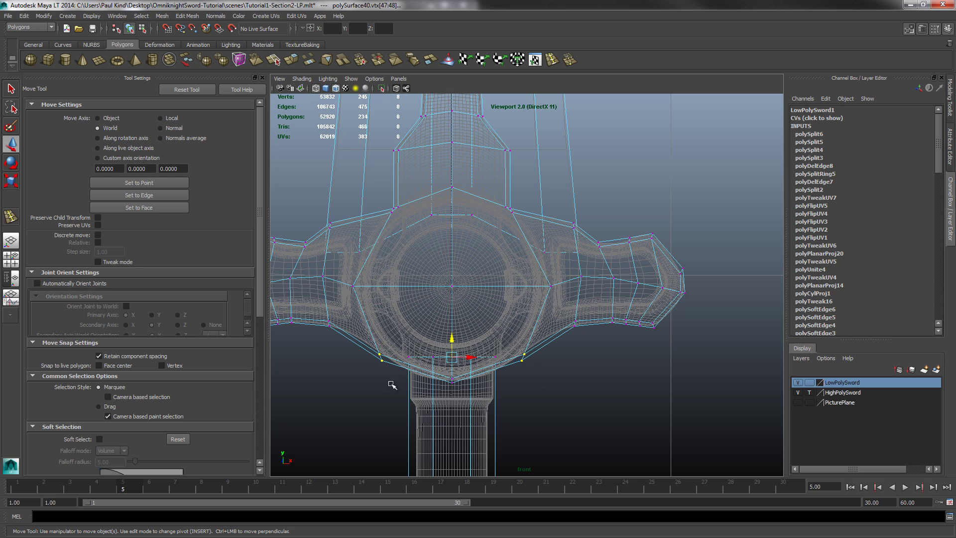
{"action": "left_click", "coordinate": [11, 181]}
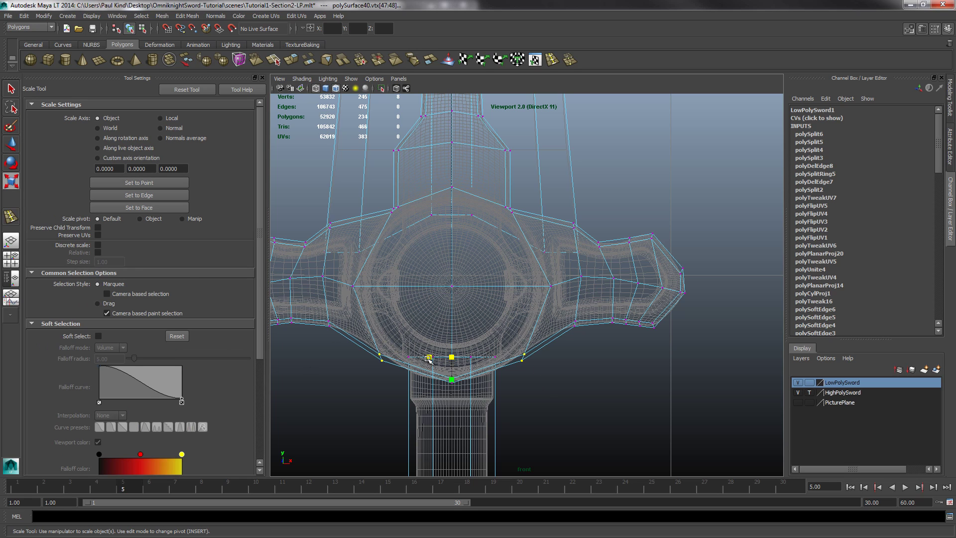
{"action": "left_click_drag", "start_coordinate": [429, 357], "coordinate": [432, 361]}
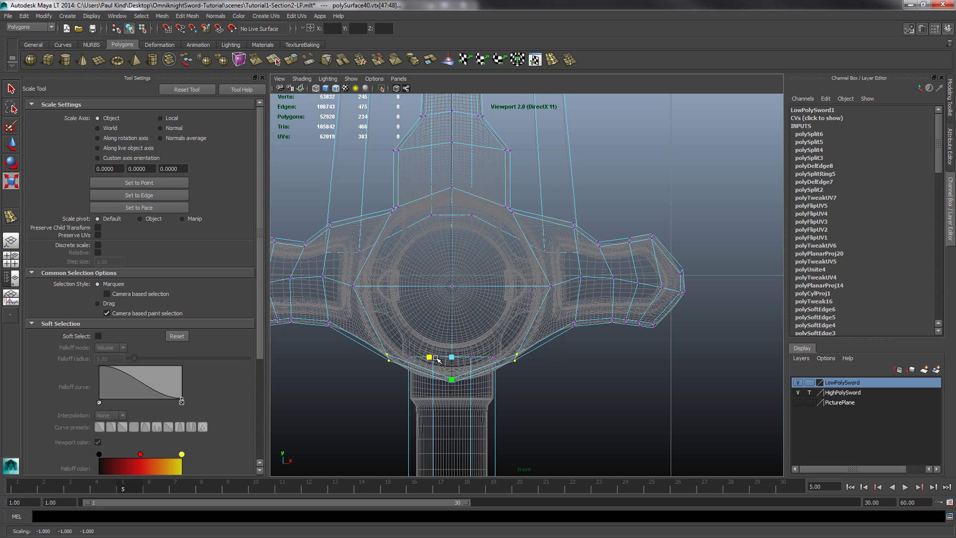
{"action": "left_click_drag", "start_coordinate": [621, 276], "coordinate": [602, 281], "text": "alt"}
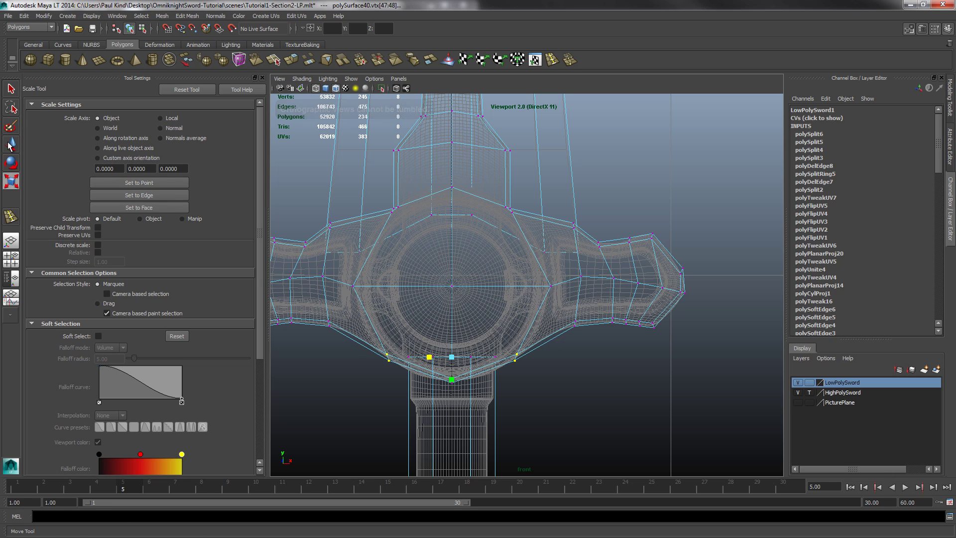
{"action": "key", "text": "w"}
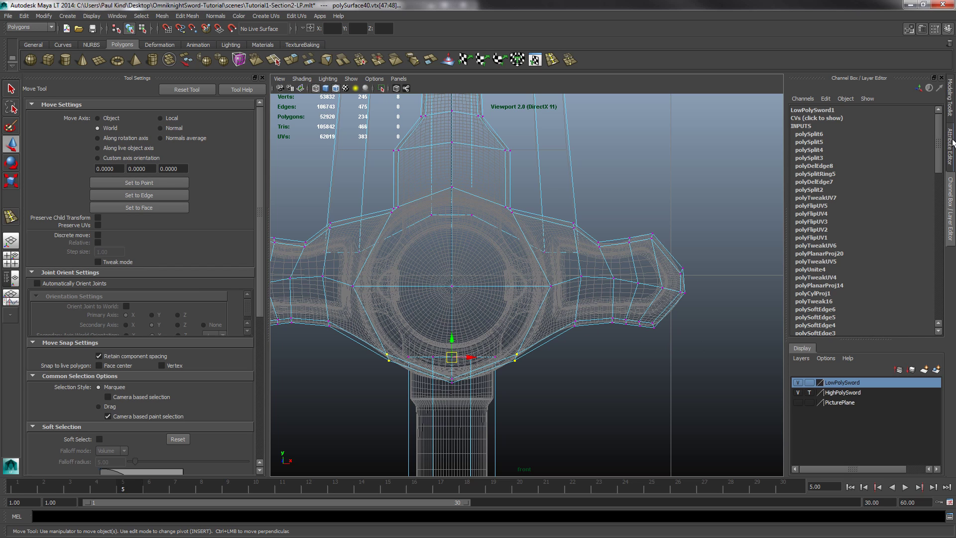
- Use Connect with 1 segment to insert an edge loop on each guard arm, between the shoulder and the round center
{"action": "left_click", "coordinate": [951, 94]}
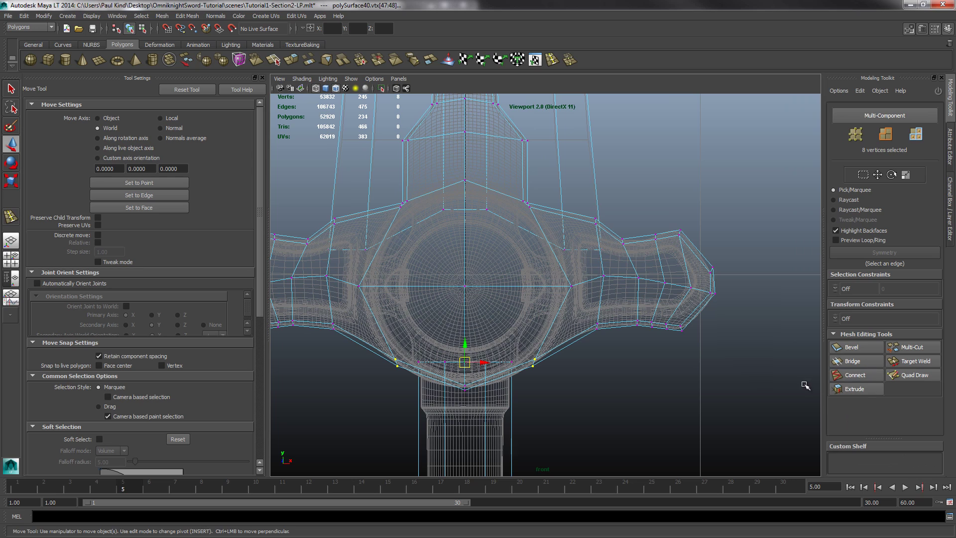
{"action": "left_click", "coordinate": [855, 375]}
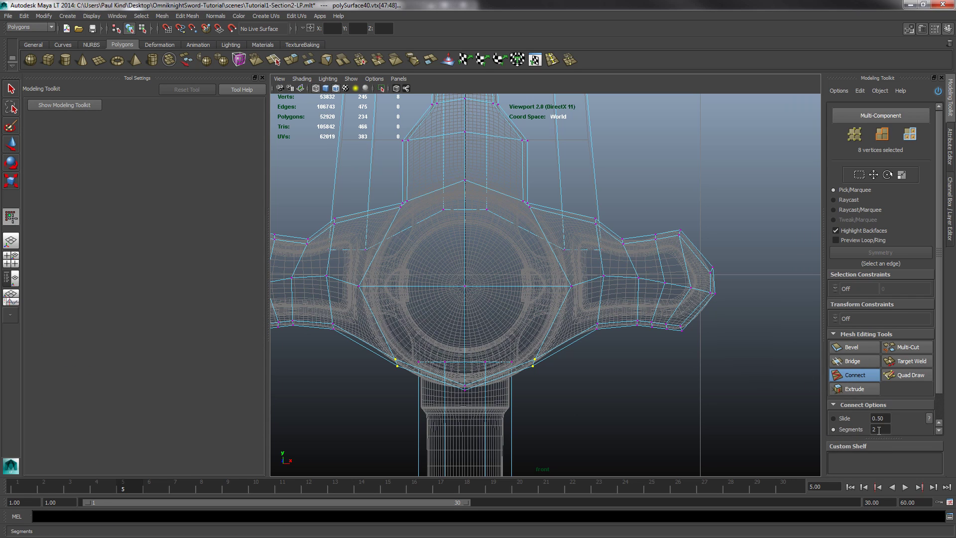
{"action": "type", "text": "1"}
{"action": "key", "text": "Tab"}
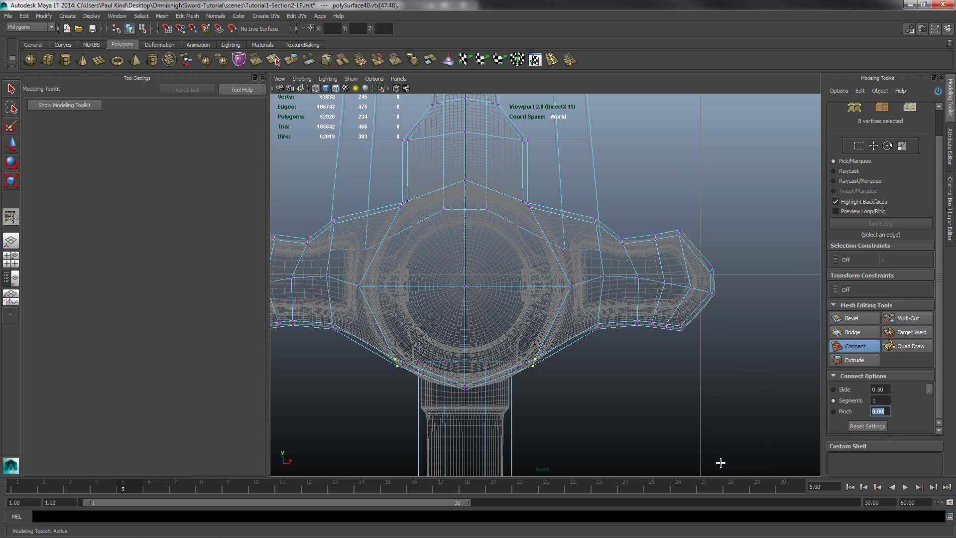
{"action": "left_click", "coordinate": [366, 345]}
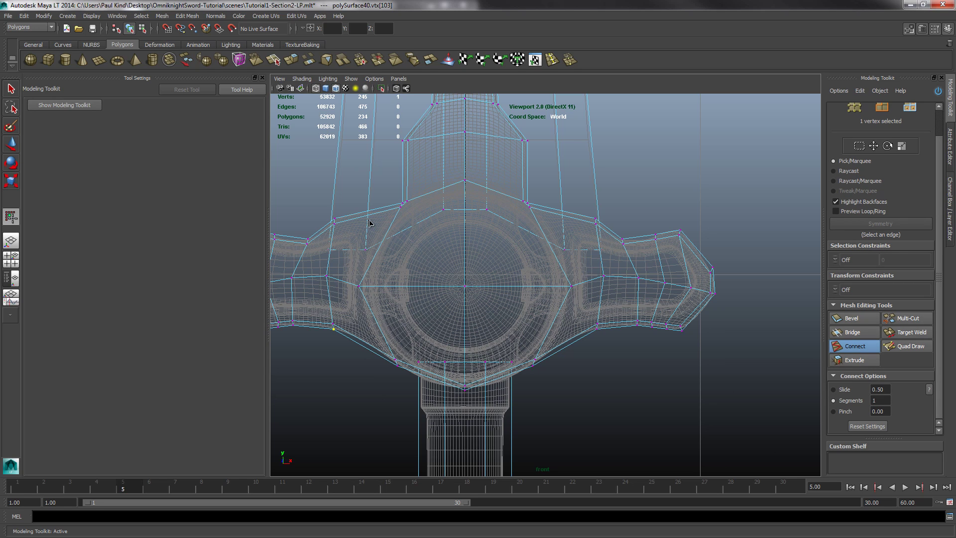
{"action": "mouse_move", "coordinate": [472, 308]}
{"action": "right_mouse_down"}
{"action": "mouse_move", "coordinate": [477, 292]}
{"action": "mouse_move", "coordinate": [473, 298]}
{"action": "right_mouse_up"}
{"action": "mouse_move", "coordinate": [385, 328]}
{"action": "right_mouse_down"}
{"action": "mouse_move", "coordinate": [389, 348]}
{"action": "mouse_move", "coordinate": [389, 313]}
{"action": "right_mouse_up"}
{"action": "left_click", "coordinate": [855, 375]}
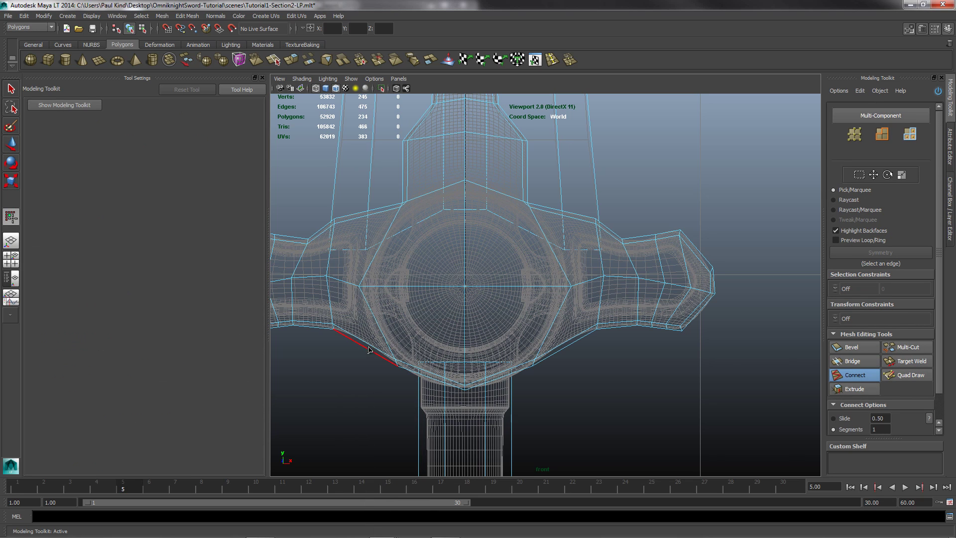
{"action": "left_click", "coordinate": [368, 350]}
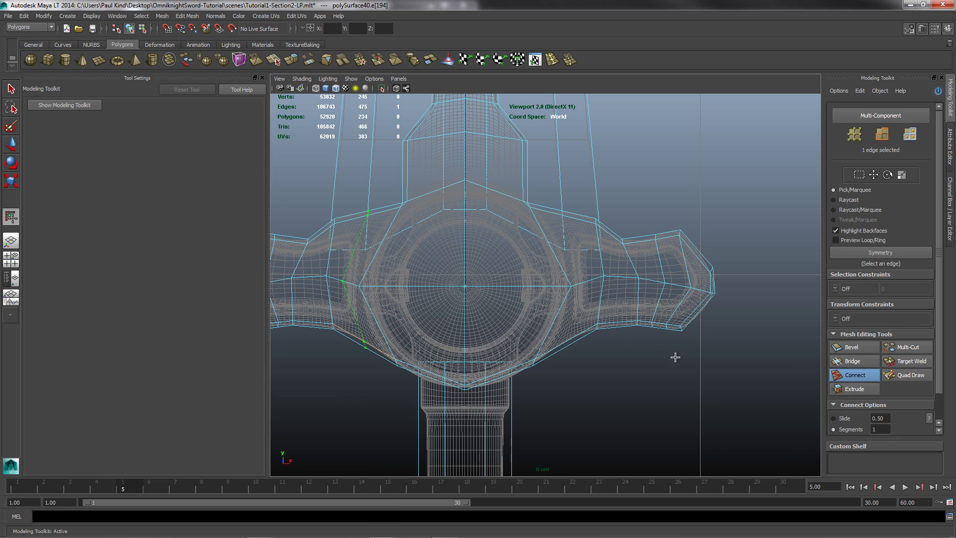
{"action": "left_click", "coordinate": [581, 337]}
{"action": "left_click", "coordinate": [579, 334]}
{"action": "left_click", "coordinate": [841, 374]}
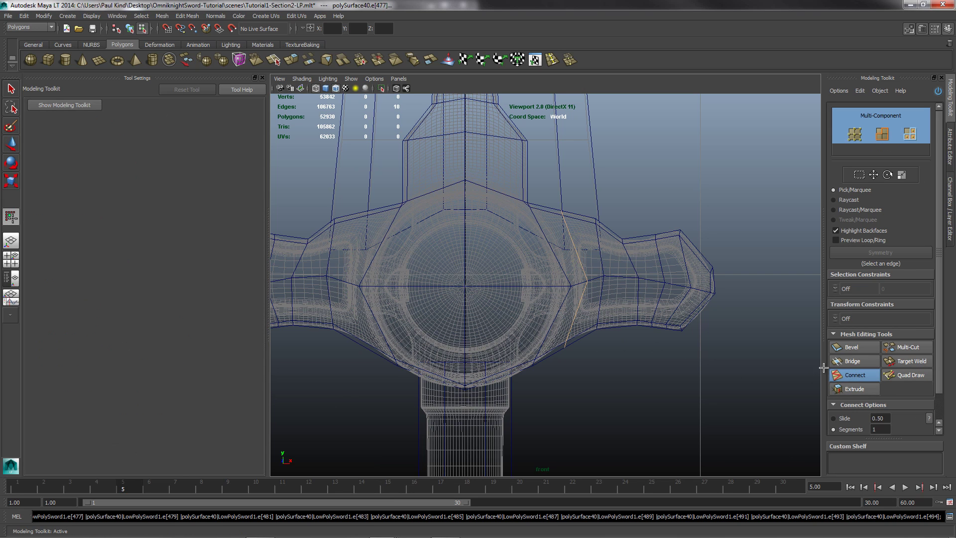
{"action": "left_click", "coordinate": [362, 343]}
{"action": "key", "text": "w"}
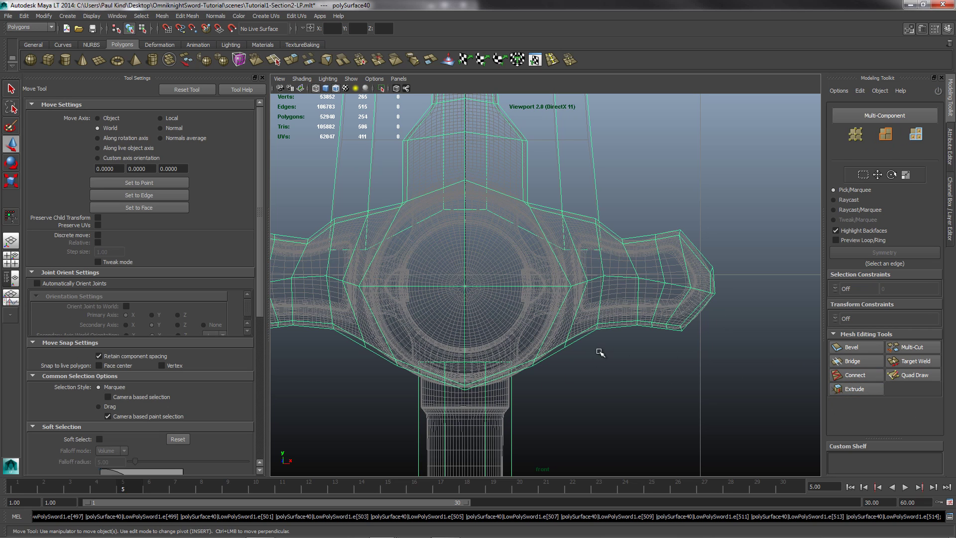
- Select the bottom vertices of both new edge loops and move them up along Y to fit the high-poly curve
{"action": "right_click_drag", "start_coordinate": [535, 328], "coordinate": [499, 330]}
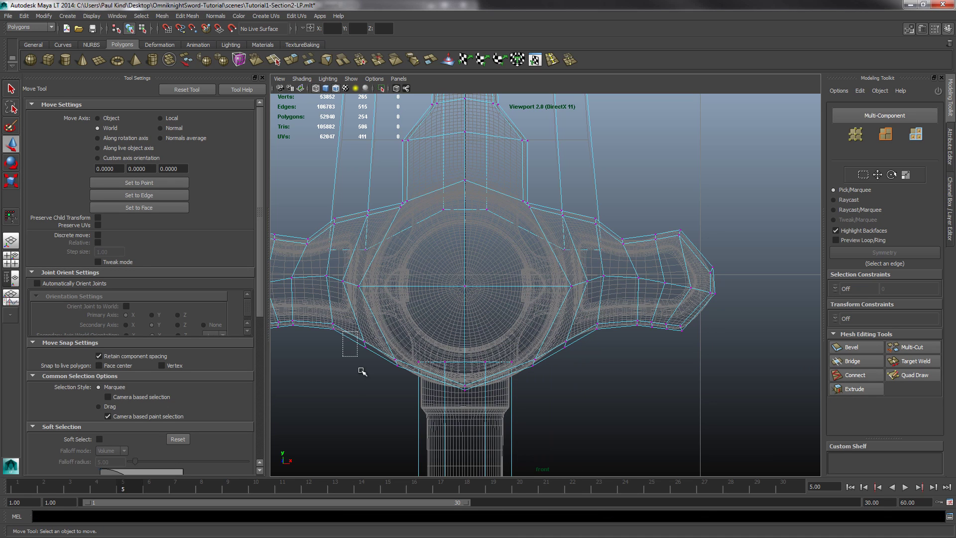
{"action": "left_click_drag", "start_coordinate": [342, 331], "coordinate": [375, 385]}
{"action": "left_click_drag", "start_coordinate": [559, 340], "coordinate": [580, 376], "text": "shift"}
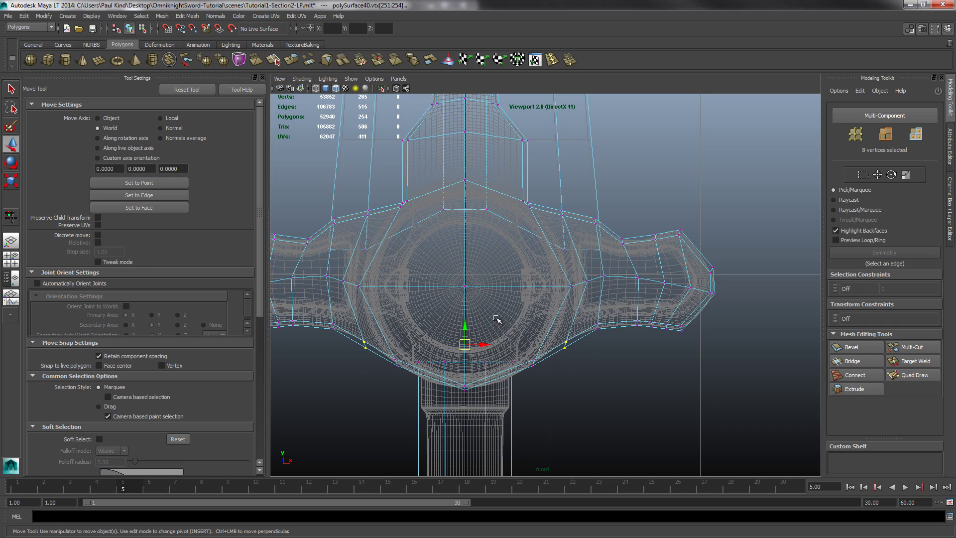
{"action": "left_click_drag", "start_coordinate": [463, 326], "coordinate": [467, 321]}
- Select the upper vertices at the dip of both guard arms and scale them outward along X toward the arm tips
{"action": "middle_click_drag", "start_coordinate": [467, 321], "coordinate": [551, 284], "text": "alt"}
{"action": "left_click_drag", "start_coordinate": [534, 244], "coordinate": [556, 287]}
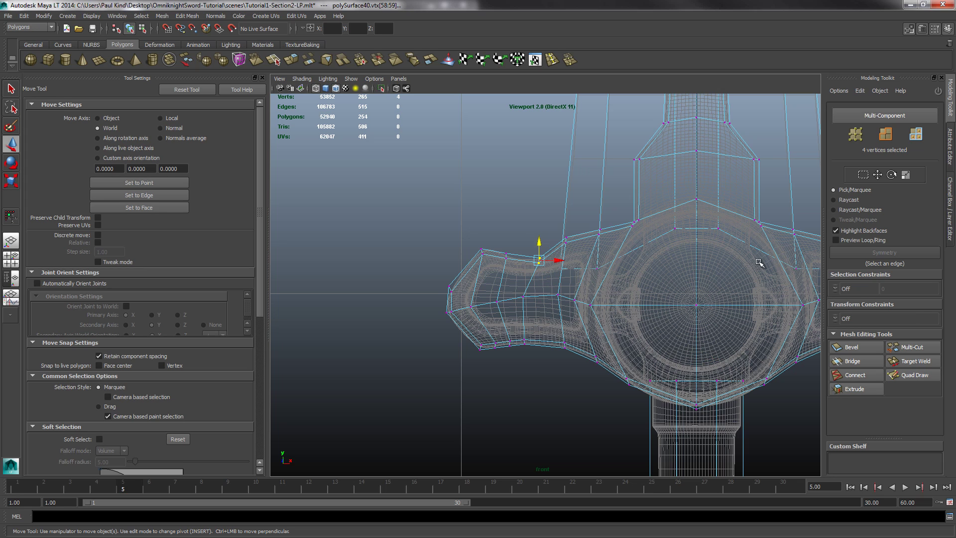
{"action": "middle_click_drag", "start_coordinate": [737, 272], "coordinate": [543, 279], "text": "alt"}
{"action": "left_click_drag", "start_coordinate": [680, 244], "coordinate": [709, 288], "text": "shift"}
{"action": "left_click", "coordinate": [11, 181]}
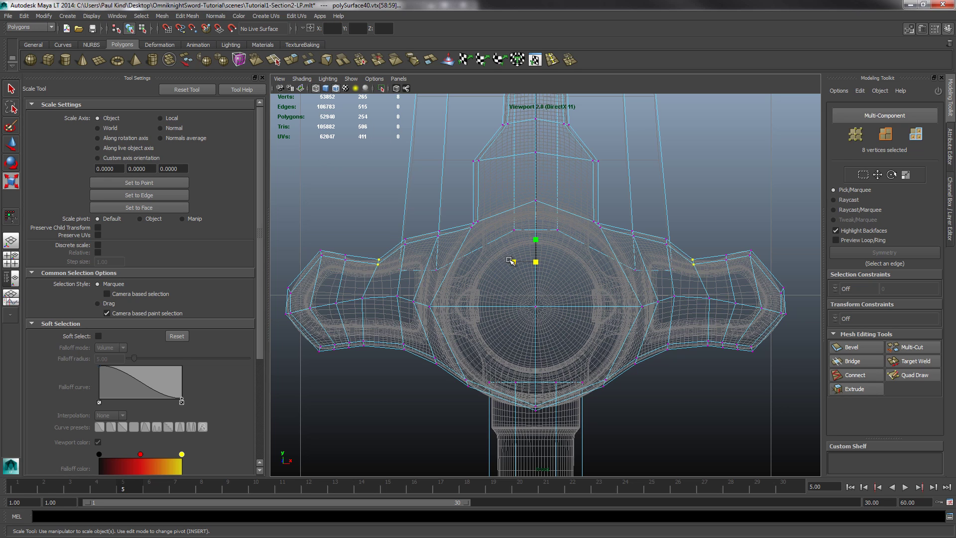
{"action": "left_click_drag", "start_coordinate": [510, 260], "coordinate": [513, 261]}
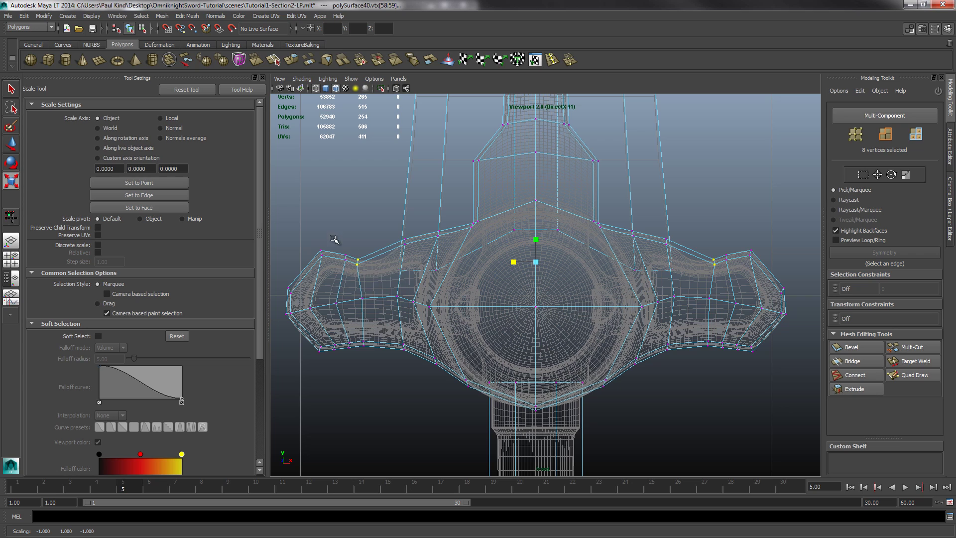
- Scale the upper vertices of the loop beside the arms' outer corners farther outward along X and raise them along Y
{"action": "left_click_drag", "start_coordinate": [333, 239], "coordinate": [360, 282]}
{"action": "left_click_drag", "start_coordinate": [719, 241], "coordinate": [737, 274]}
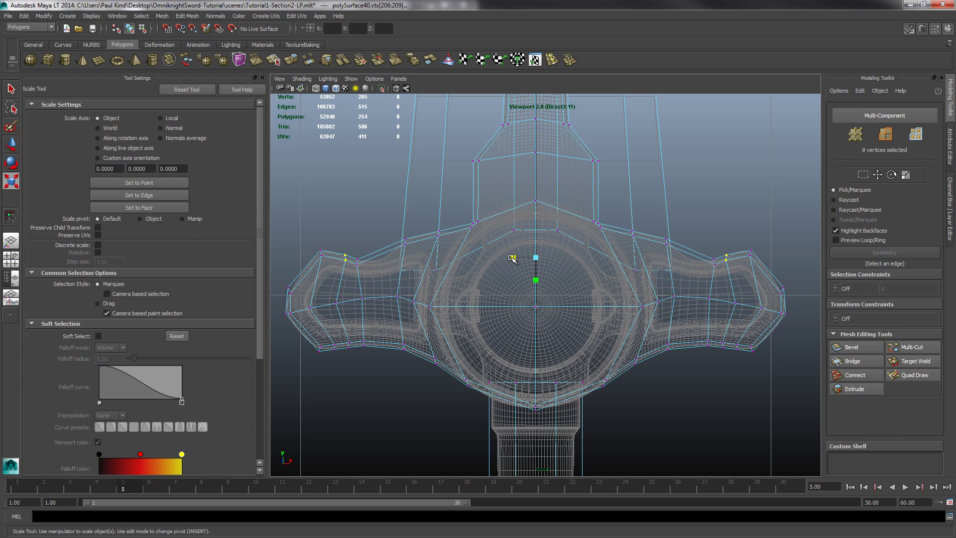
{"action": "left_click_drag", "start_coordinate": [513, 259], "coordinate": [540, 240]}
{"action": "key", "text": "w"}
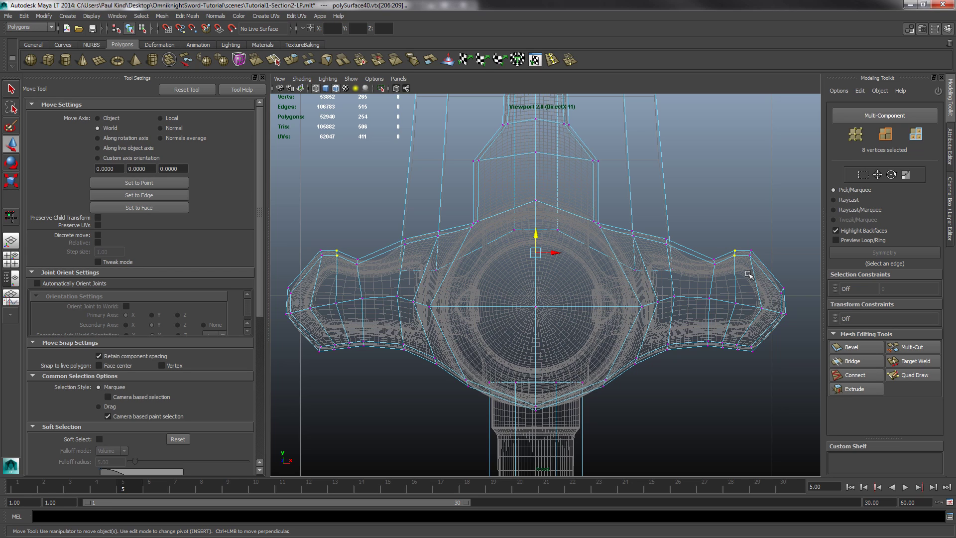
{"action": "middle_click_drag", "start_coordinate": [752, 351], "coordinate": [528, 328], "text": "alt"}
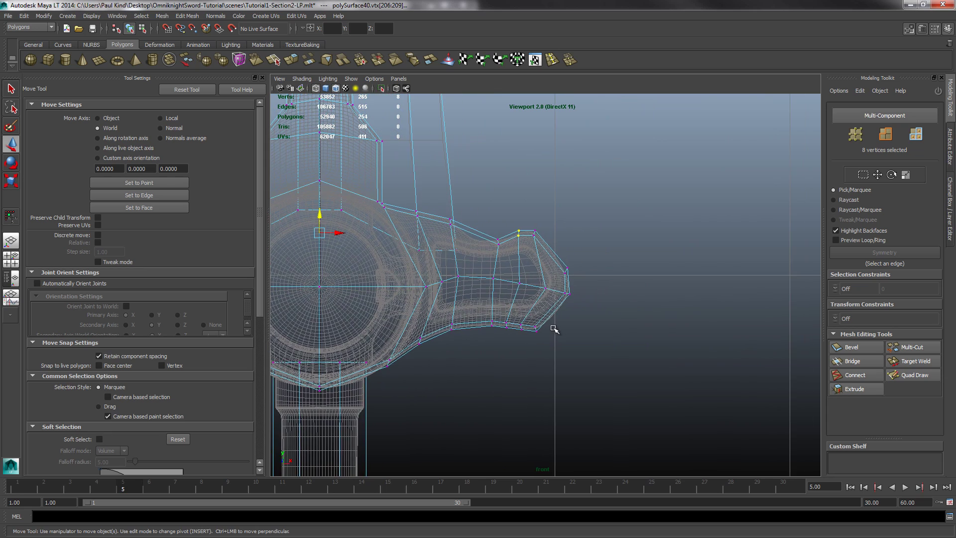
- Select the lower outer corner vertices of both guard arms, move them up along Y and scale them outward along X
{"action": "scroll", "coordinate": [550, 329], "scroll_direction": "up", "scroll_amount": 3}
{"action": "left_click_drag", "start_coordinate": [527, 339], "coordinate": [554, 372]}
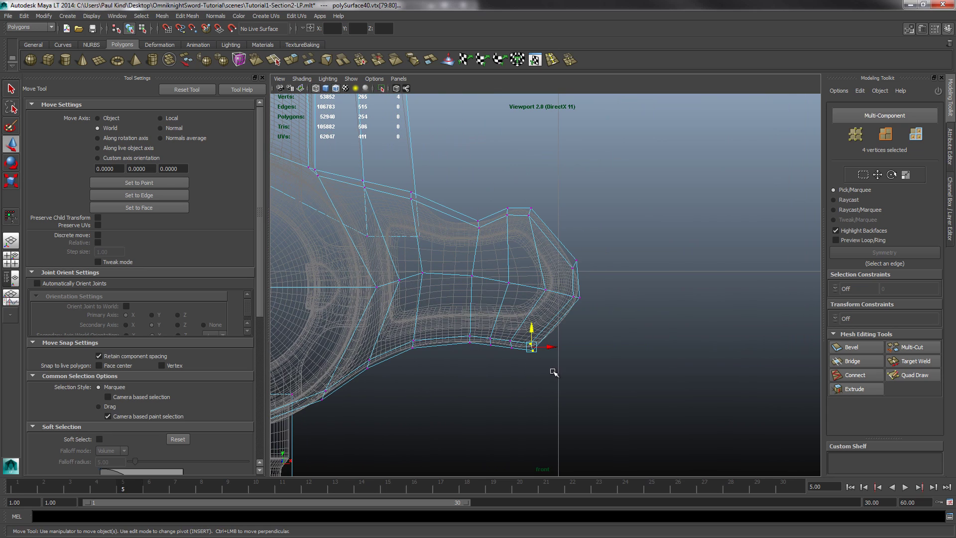
{"action": "scroll", "coordinate": [530, 363], "scroll_direction": "down", "scroll_amount": 4}
{"action": "middle_click_drag", "start_coordinate": [397, 342], "coordinate": [604, 345], "text": "alt"}
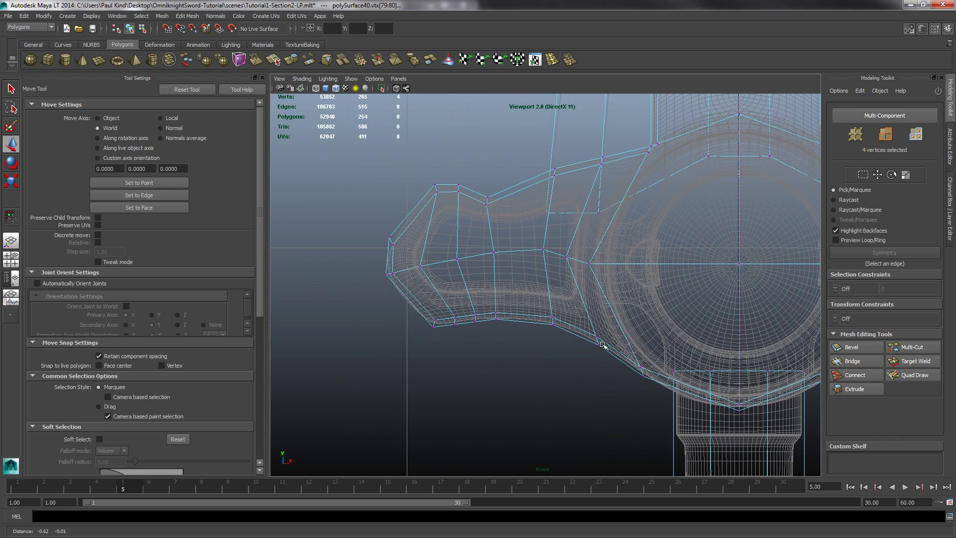
{"action": "scroll", "coordinate": [421, 307], "scroll_direction": "up", "scroll_amount": 3}
{"action": "left_click_drag", "start_coordinate": [421, 307], "coordinate": [446, 341], "text": "shift"}
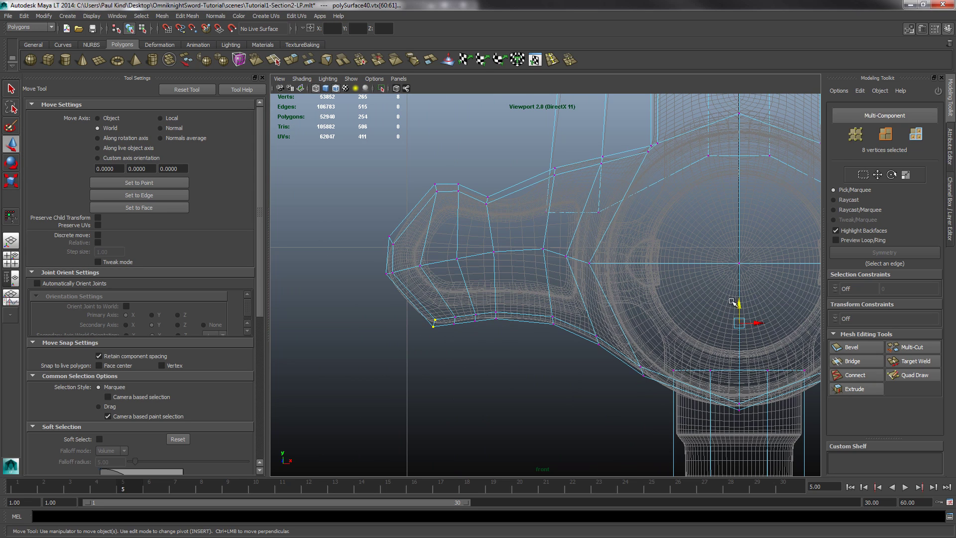
{"action": "left_click_drag", "start_coordinate": [741, 307], "coordinate": [714, 308]}
{"action": "key", "text": "r"}
{"action": "left_click", "coordinate": [743, 313]}
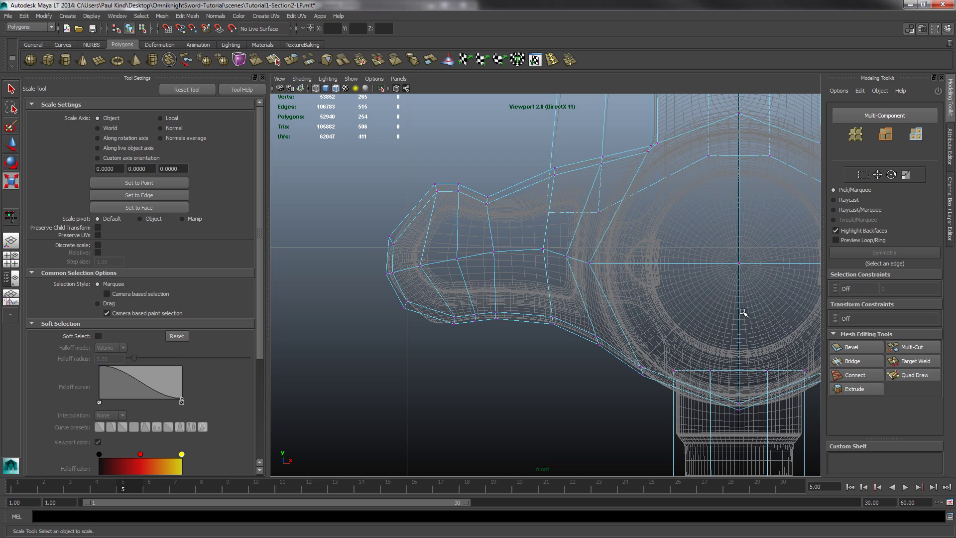
- Reselect the lower outer corner vertices of both arms and fine-tune their spread along X to fit the high-poly curve
{"action": "left_click_drag", "start_coordinate": [400, 304], "coordinate": [418, 327]}
{"action": "middle_click_drag", "start_coordinate": [726, 350], "coordinate": [370, 325], "text": "alt"}
{"action": "left_click_drag", "start_coordinate": [703, 264], "coordinate": [742, 329], "text": "shift"}
{"action": "middle_click_drag", "start_coordinate": [312, 297], "coordinate": [600, 312], "text": "alt"}
{"action": "left_click_drag", "start_coordinate": [641, 322], "coordinate": [645, 333]}
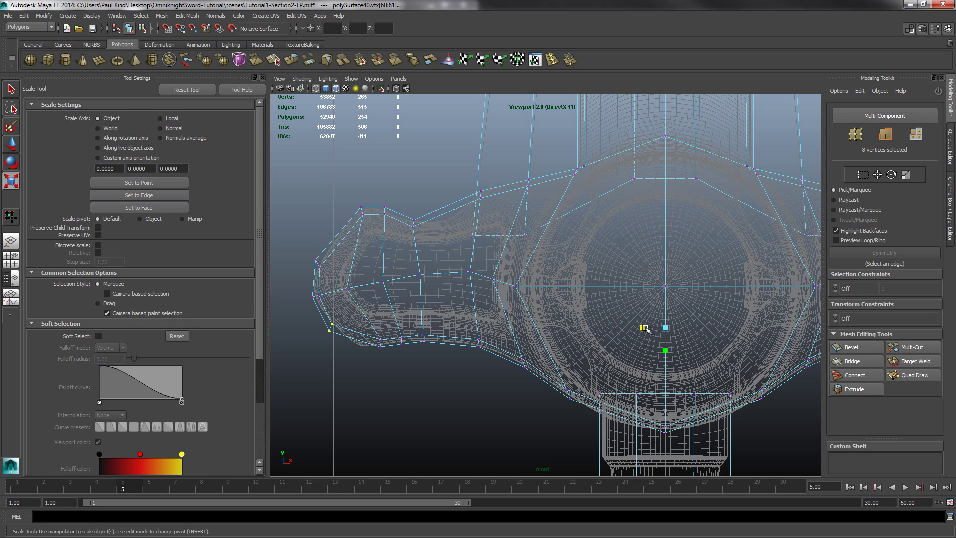
{"action": "left_click_drag", "start_coordinate": [646, 328], "coordinate": [644, 337]}
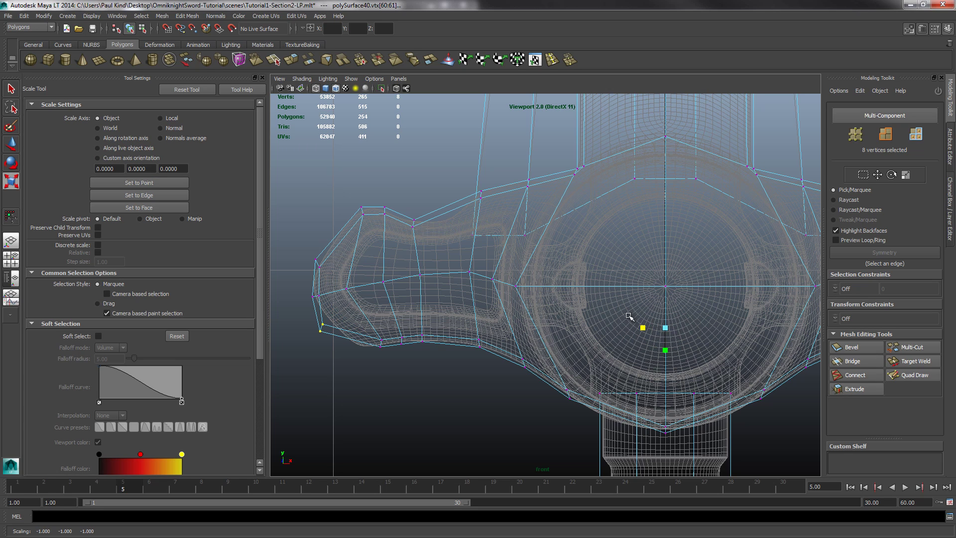
{"action": "left_click_drag", "start_coordinate": [643, 328], "coordinate": [645, 334]}
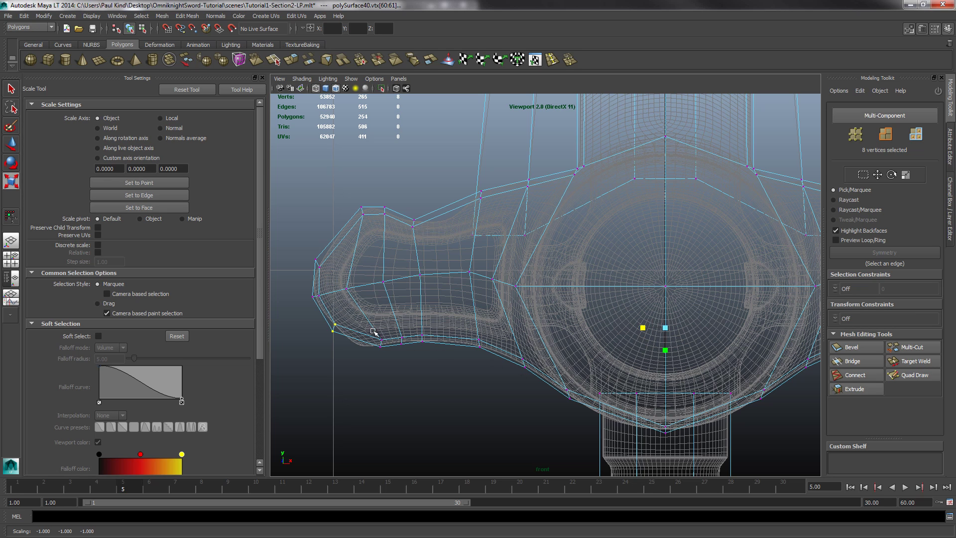
- Select the bottom vertices just inward of both arms' lower corners, scale them outward along X and lower them slightly along Y
{"action": "left_click_drag", "start_coordinate": [373, 331], "coordinate": [391, 359]}
{"action": "middle_click_drag", "start_coordinate": [630, 387], "coordinate": [343, 369], "text": "alt"}
{"action": "left_click_drag", "start_coordinate": [666, 316], "coordinate": [688, 349], "text": "shift"}
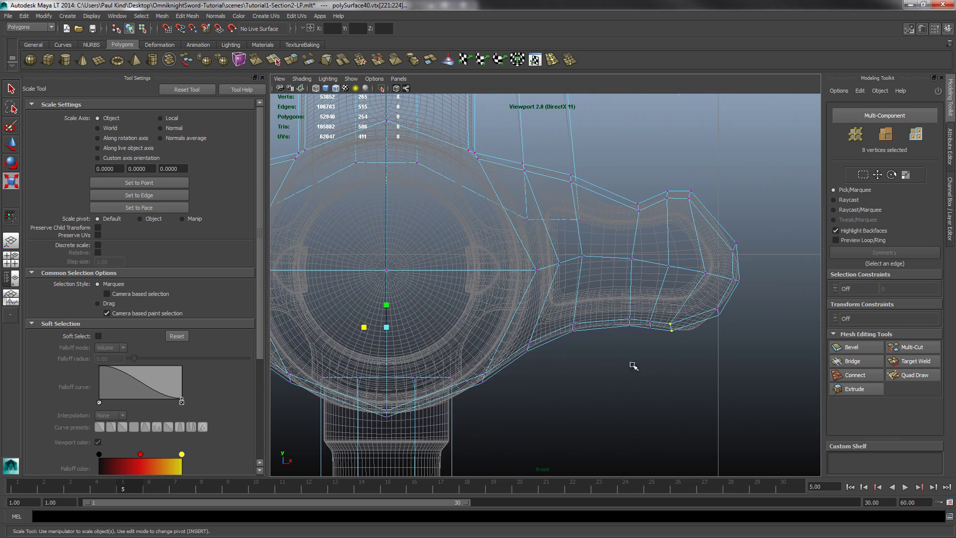
{"action": "left_click_drag", "start_coordinate": [367, 330], "coordinate": [365, 330]}
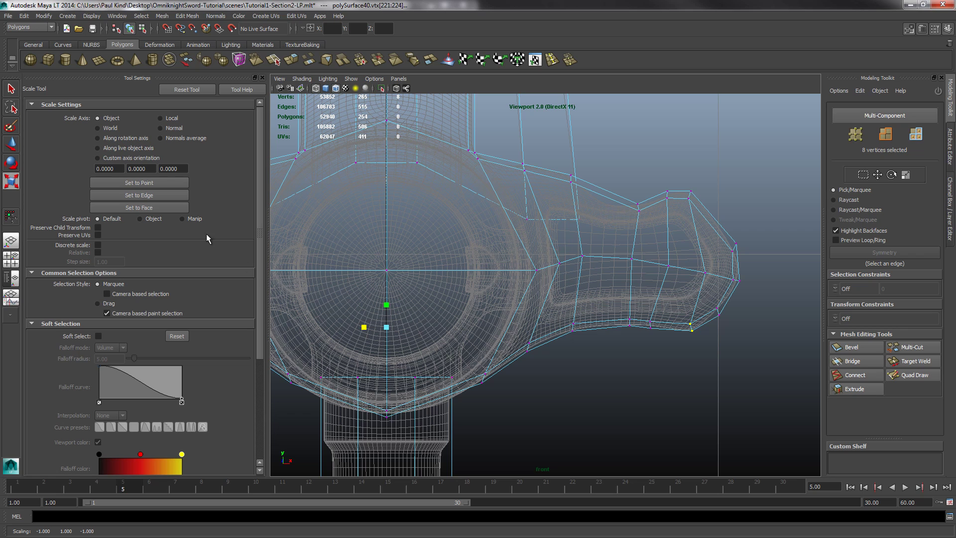
{"action": "left_click", "coordinate": [13, 146]}
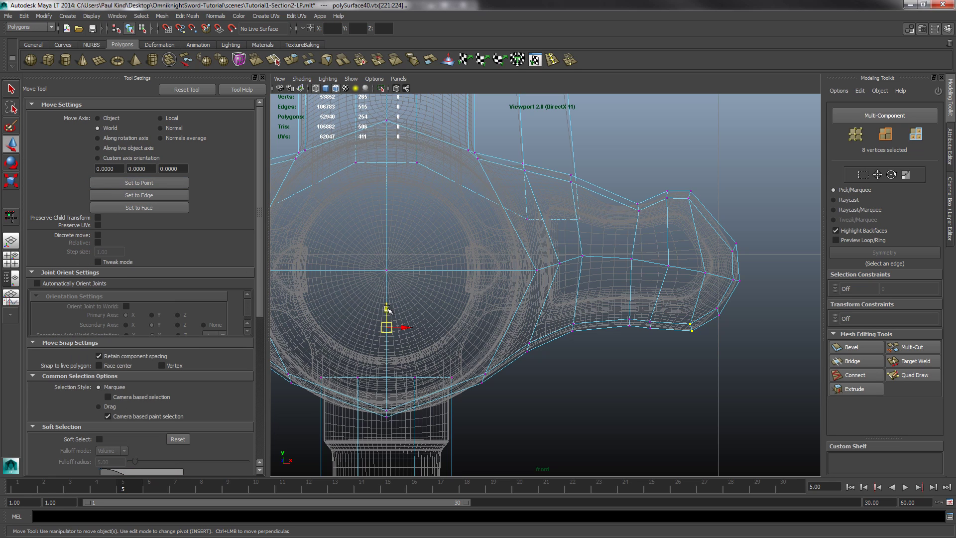
{"action": "left_click_drag", "start_coordinate": [388, 309], "coordinate": [389, 312]}
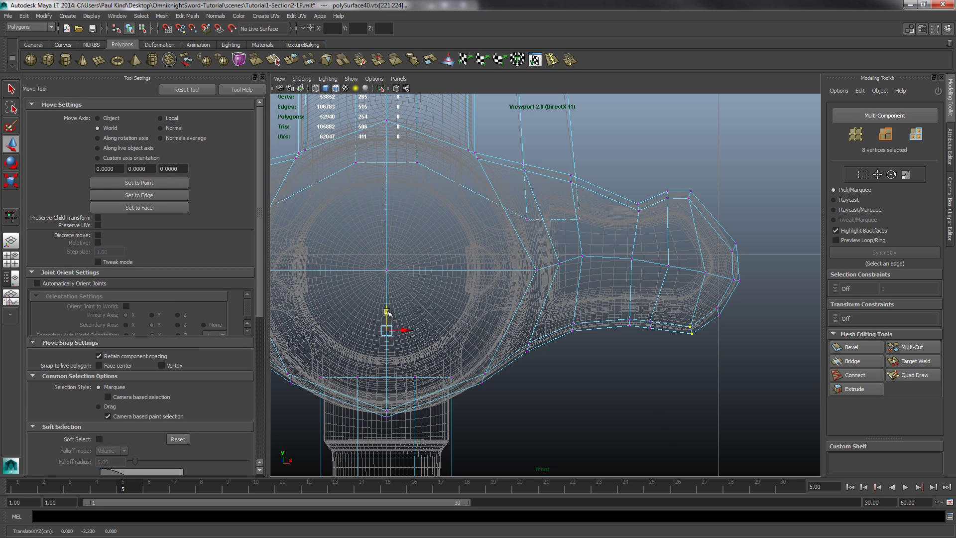
- Select the upper corner vertices at the tips of both crossguard arms in the front view
{"action": "middle_click_drag", "start_coordinate": [615, 330], "coordinate": [664, 285], "text": "alt"}
{"action": "scroll", "coordinate": [609, 329], "scroll_direction": "down", "scroll_amount": 2}
{"action": "scroll", "coordinate": [648, 309], "scroll_direction": "up", "scroll_amount": 2}
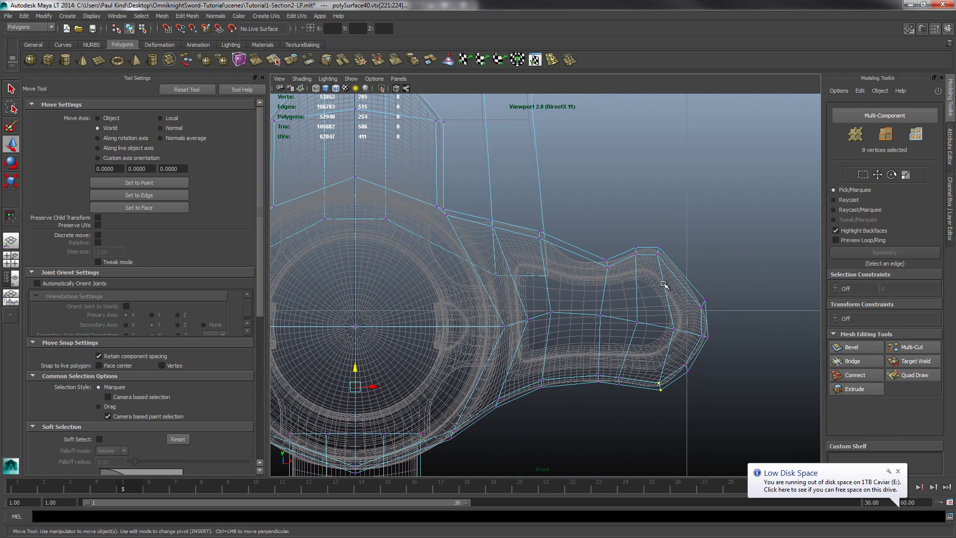
{"action": "left_click_drag", "start_coordinate": [648, 240], "coordinate": [675, 265]}
{"action": "middle_click_drag", "start_coordinate": [434, 299], "coordinate": [622, 309], "text": "alt"}
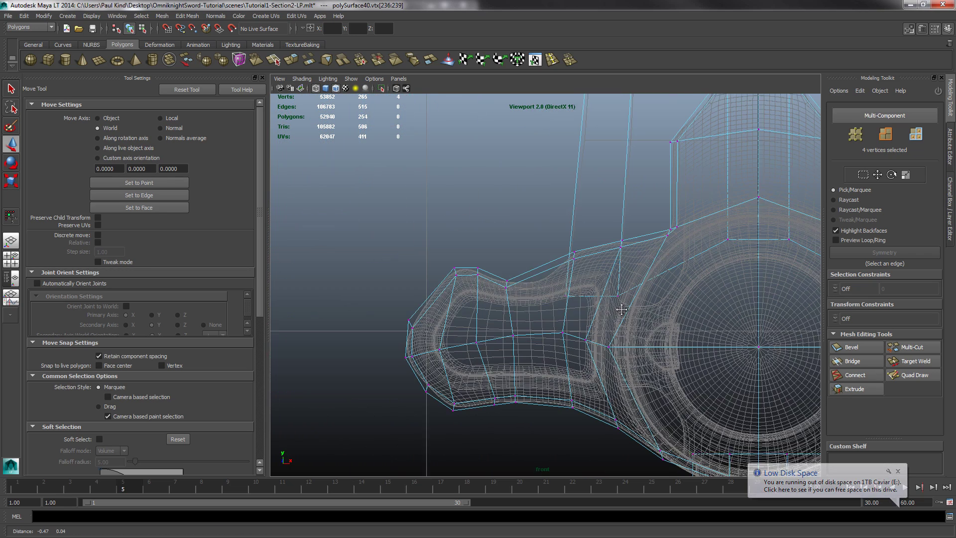
{"action": "left_click_drag", "start_coordinate": [431, 259], "coordinate": [448, 281], "text": "shift"}
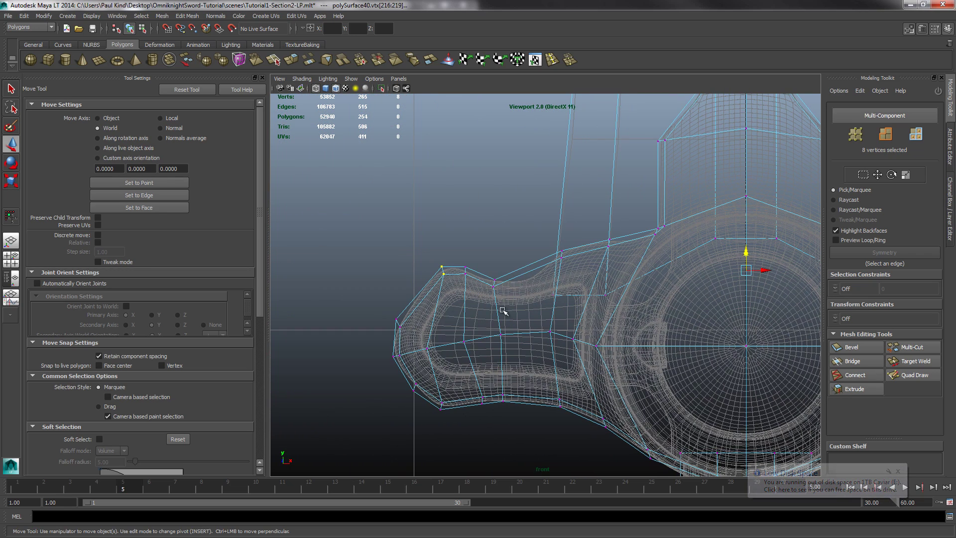
- Scale the upper-edge vertex pair beside the arm dips outward in X and lower it about 1.84 units to fit the high-poly guard
{"action": "left_click", "coordinate": [11, 182]}
{"action": "key", "text": "f"}
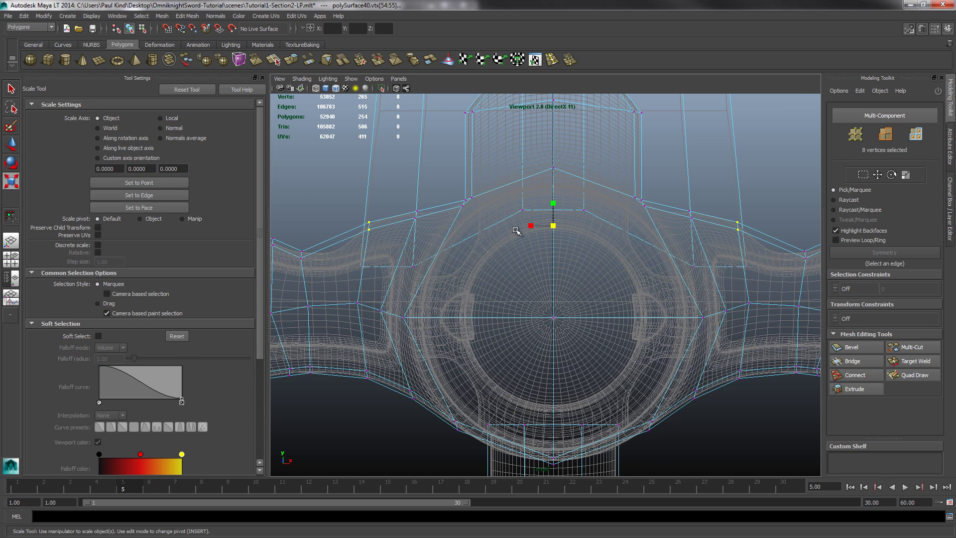
{"action": "left_click_drag", "start_coordinate": [531, 226], "coordinate": [518, 229]}
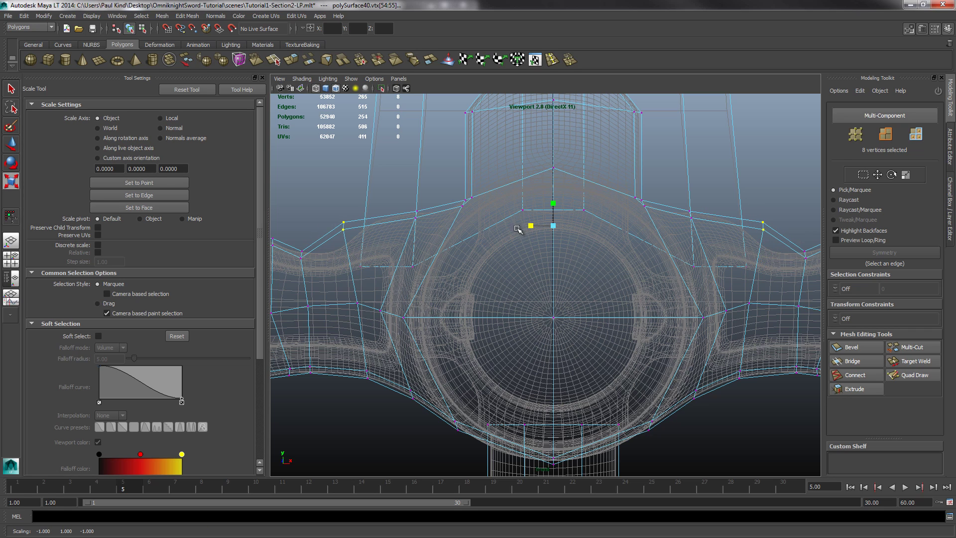
{"action": "left_click", "coordinate": [11, 145]}
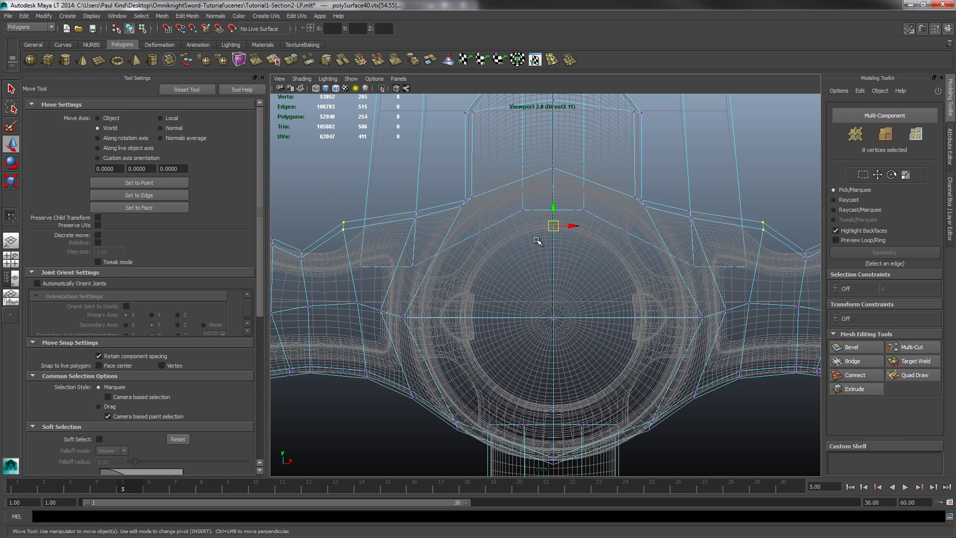
{"action": "left_click_drag", "start_coordinate": [553, 208], "coordinate": [553, 236]}
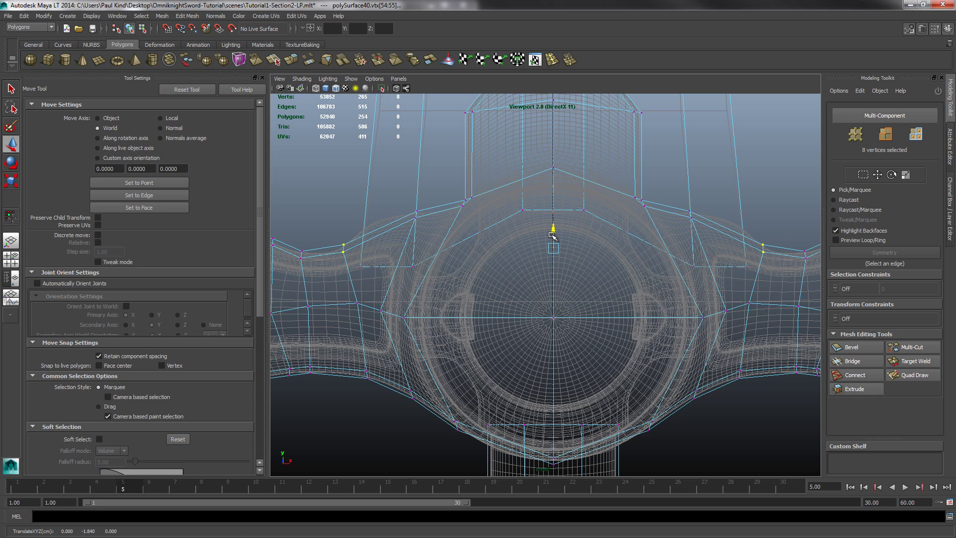
- Spread the next pair of upper-edge vertices nearer the centre outward and lower it slightly to follow the high-poly silhouette
{"action": "left_click_drag", "start_coordinate": [409, 193], "coordinate": [435, 229]}
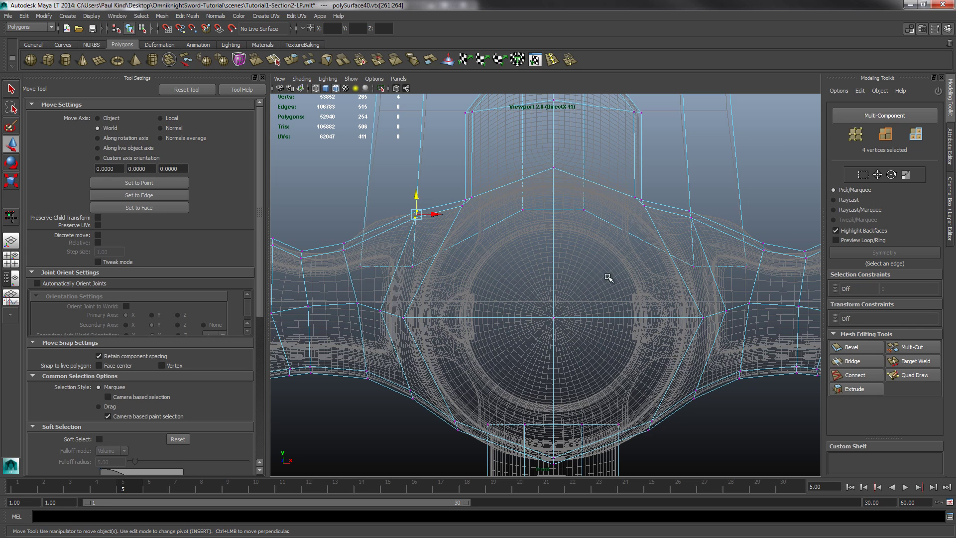
{"action": "left_click_drag", "start_coordinate": [677, 203], "coordinate": [705, 235], "text": "shift"}
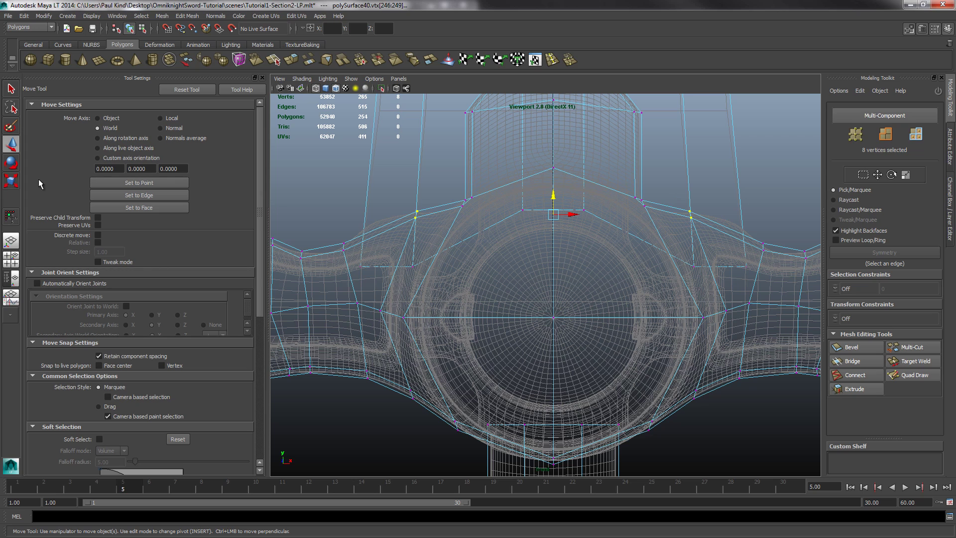
{"action": "left_click", "coordinate": [11, 181]}
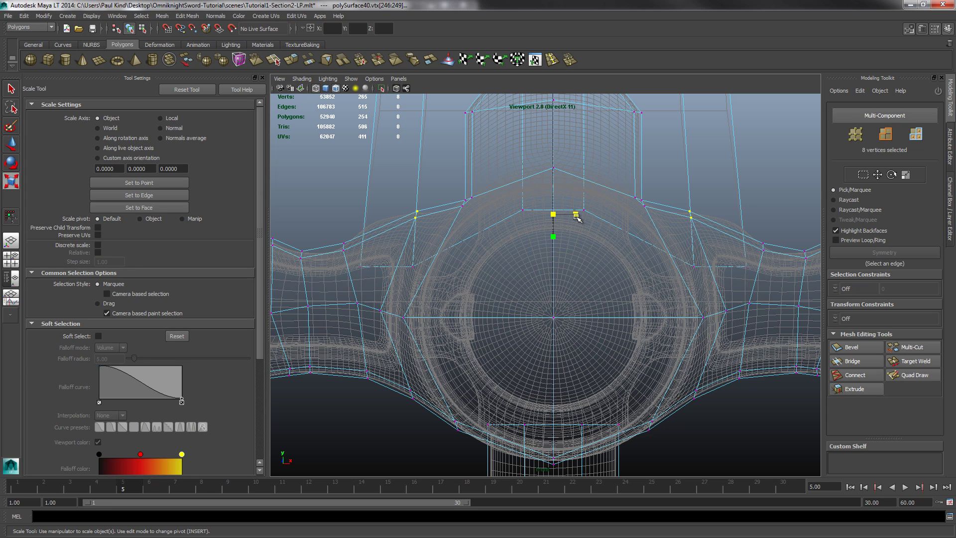
{"action": "left_click_drag", "start_coordinate": [576, 215], "coordinate": [554, 201]}
{"action": "left_click", "coordinate": [11, 144]}
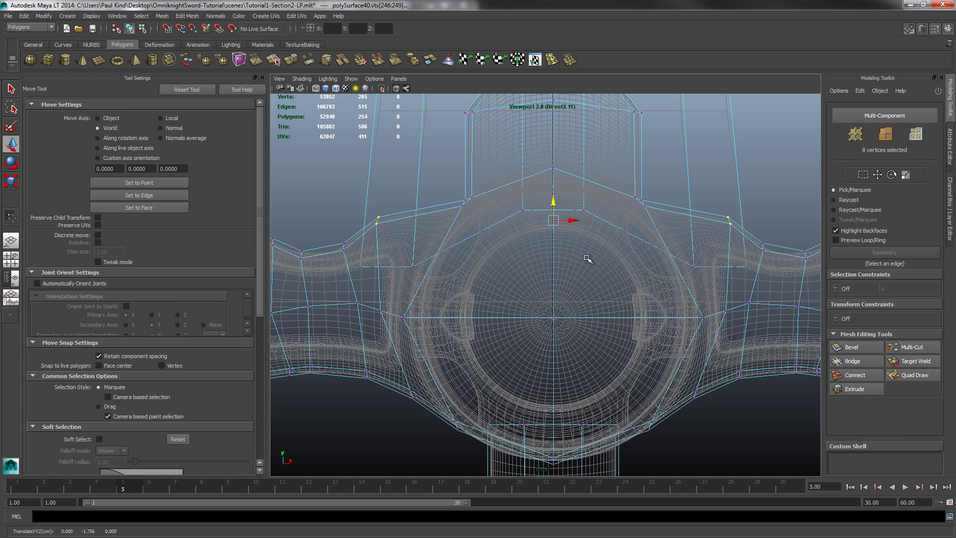
- Switch to the perspective view, leave vertex editing and select the whole low-poly sword mesh
{"action": "left_click_drag", "start_coordinate": [613, 248], "coordinate": [634, 248], "text": "alt"}
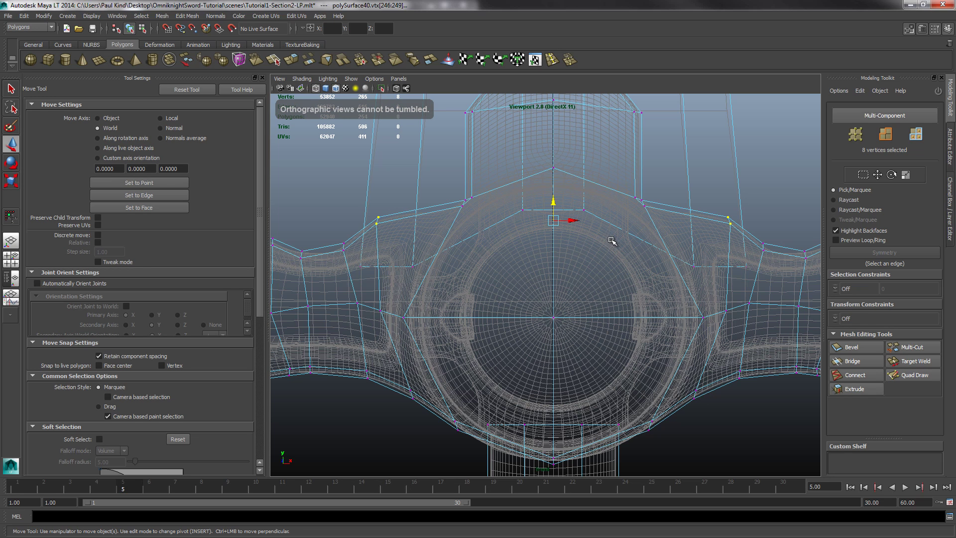
{"action": "key", "text": "space"}
{"action": "key", "text": "space"}
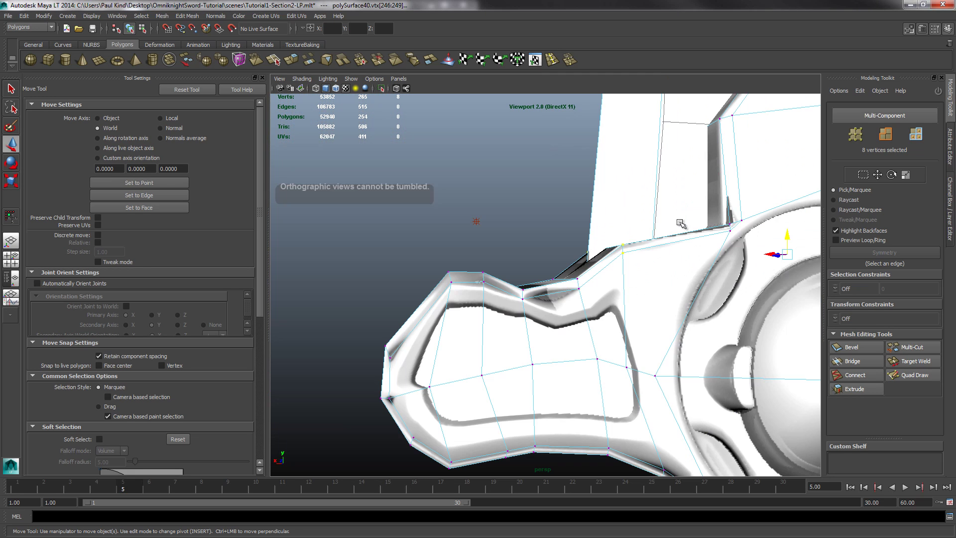
{"action": "scroll", "coordinate": [692, 280], "scroll_direction": "down", "scroll_amount": 5}
{"action": "left_click_drag", "start_coordinate": [690, 298], "coordinate": [599, 329], "text": "alt"}
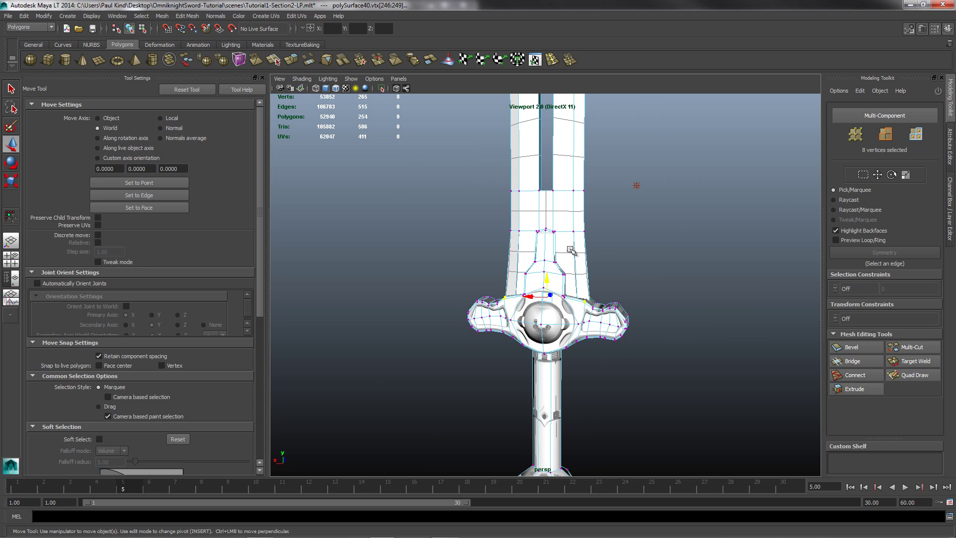
{"action": "mouse_move", "coordinate": [616, 254]}
{"action": "right_mouse_down"}
{"action": "mouse_move", "coordinate": [551, 253]}
{"action": "mouse_move", "coordinate": [617, 255]}
{"action": "mouse_move", "coordinate": [573, 274]}
{"action": "mouse_move", "coordinate": [559, 265]}
{"action": "mouse_move", "coordinate": [612, 255]}
{"action": "right_mouse_up"}
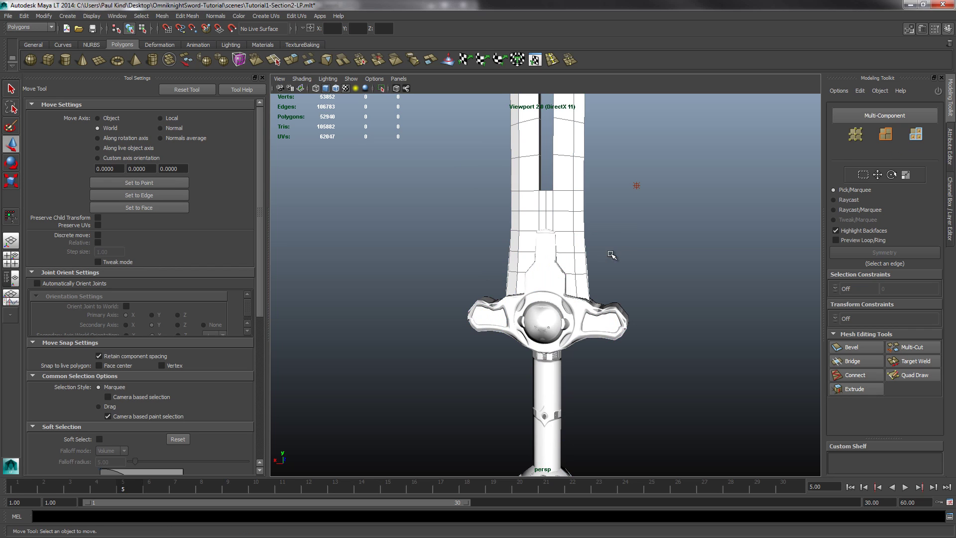
{"action": "left_click", "coordinate": [571, 243]}
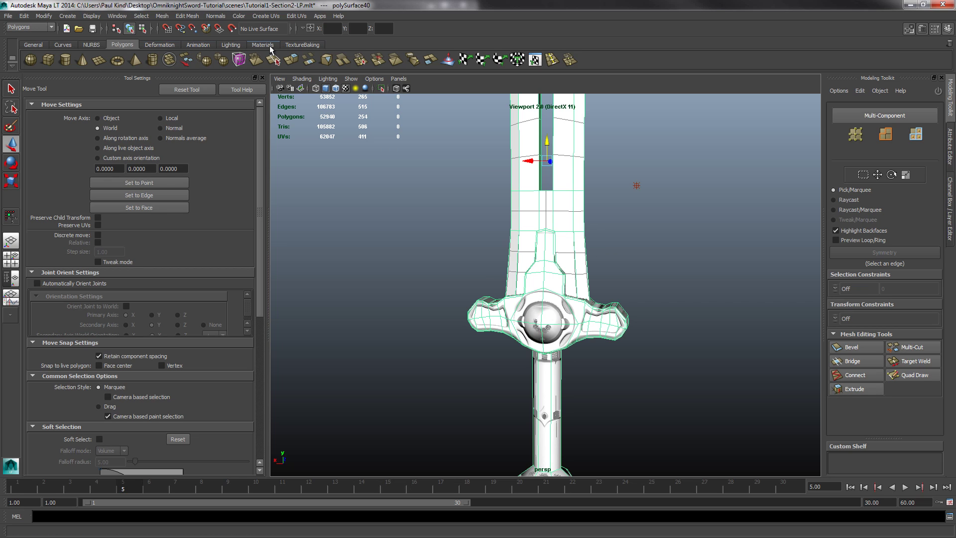
- Assign the phong1 material's initialShadingGroup to the selected mesh in Hypershade, and close Hypershade
{"action": "left_click", "coordinate": [263, 45]}
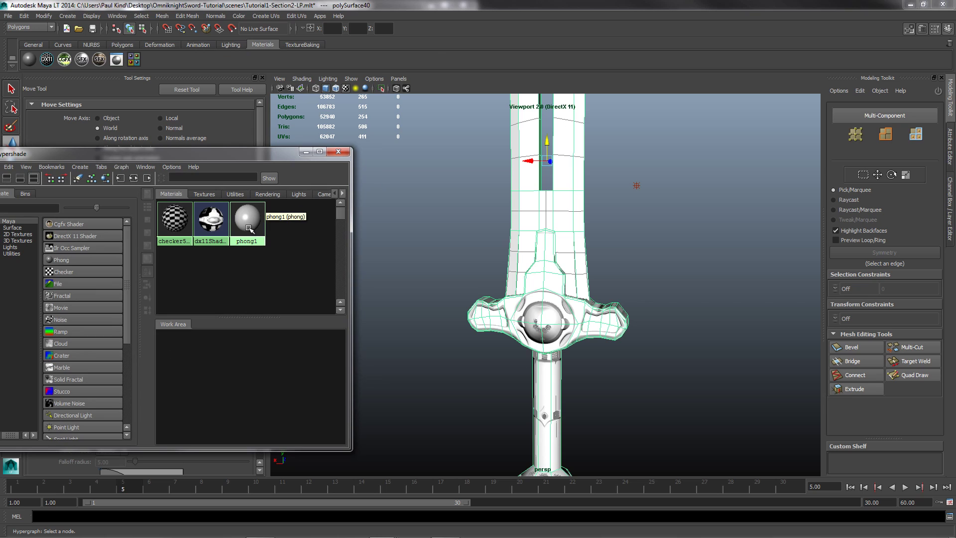
{"action": "right_click", "coordinate": [250, 228]}
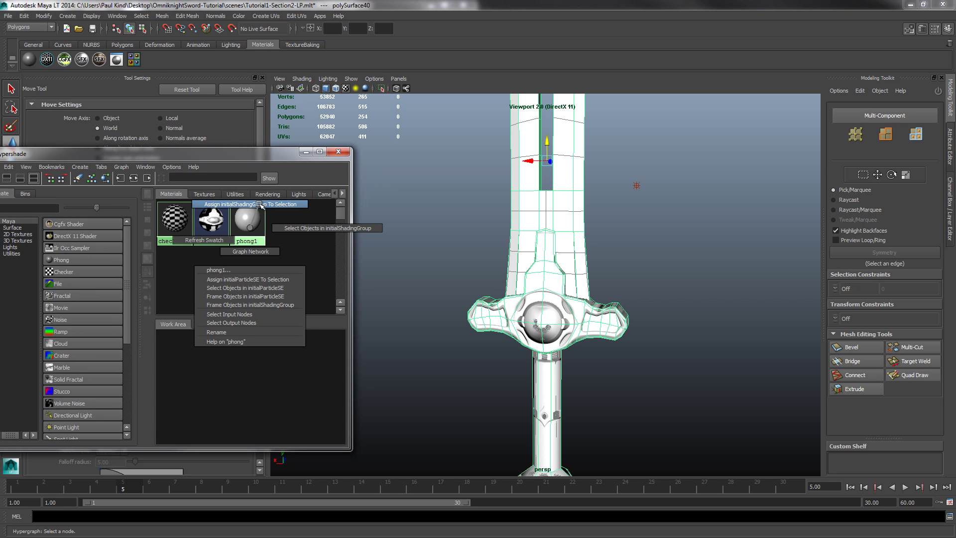
{"action": "left_click", "coordinate": [259, 205]}
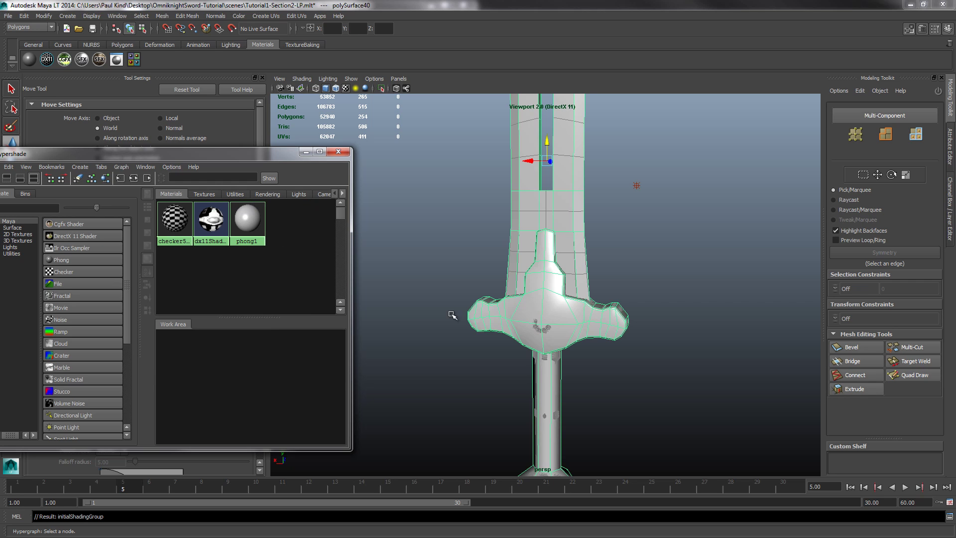
{"action": "left_click", "coordinate": [448, 282]}
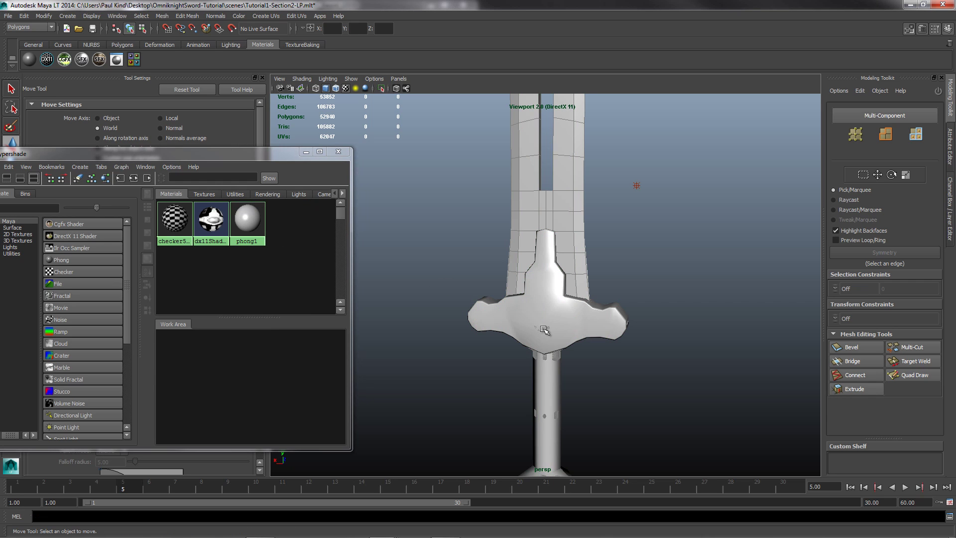
{"action": "mouse_move", "coordinate": [543, 330]}
{"action": "left_mouse_down", "text": "alt"}
{"action": "mouse_move", "coordinate": [555, 313]}
{"action": "mouse_move", "coordinate": [518, 320]}
{"action": "mouse_move", "coordinate": [602, 315]}
{"action": "mouse_move", "coordinate": [547, 313]}
{"action": "left_mouse_up", "text": "alt"}
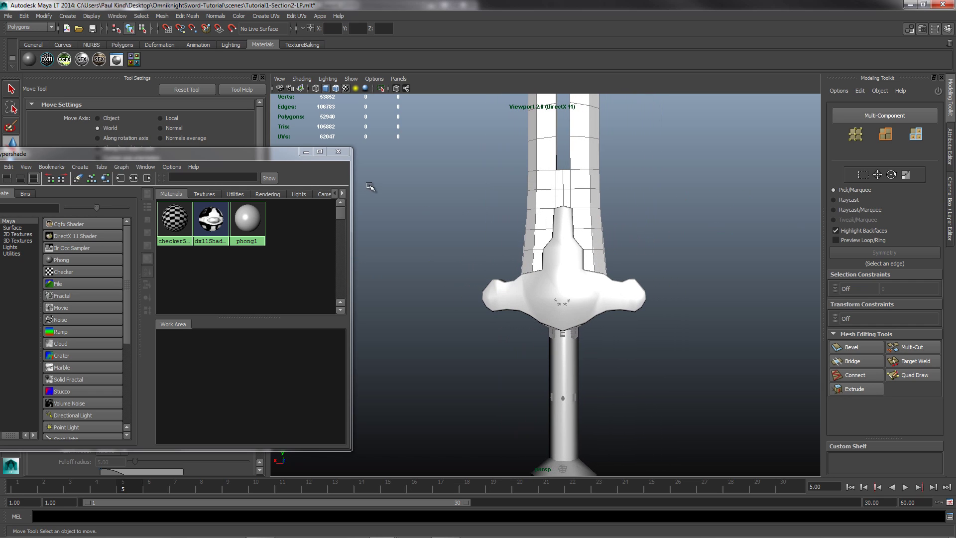
{"action": "left_click", "coordinate": [338, 152]}
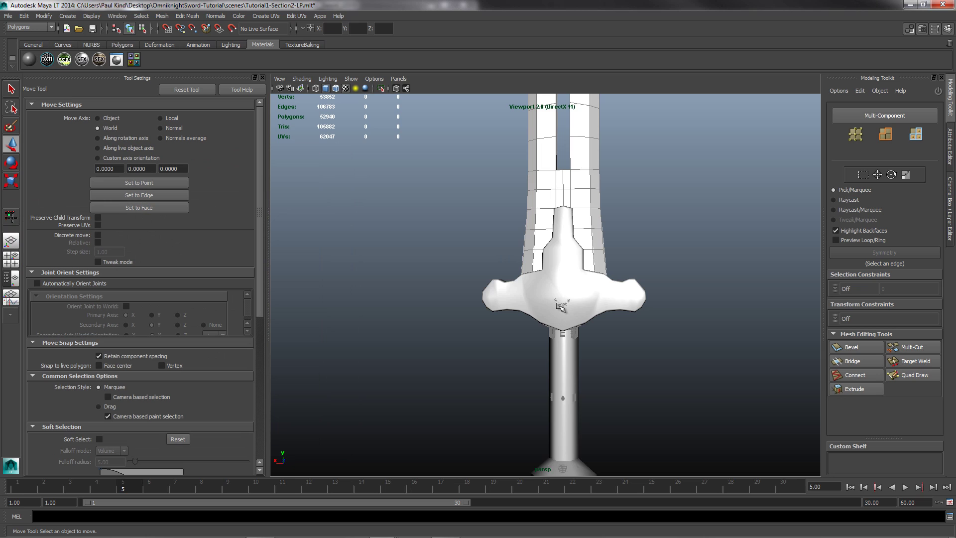
- Select the low-poly mesh and examine the shading and edge flow of the crossguard's centre and arm
{"action": "left_click", "coordinate": [560, 306]}
{"action": "scroll", "coordinate": [563, 306], "scroll_direction": "up", "scroll_amount": 2}
{"action": "scroll", "coordinate": [565, 306], "scroll_direction": "down", "scroll_amount": 2}
{"action": "scroll", "coordinate": [569, 306], "scroll_direction": "up", "scroll_amount": 4}
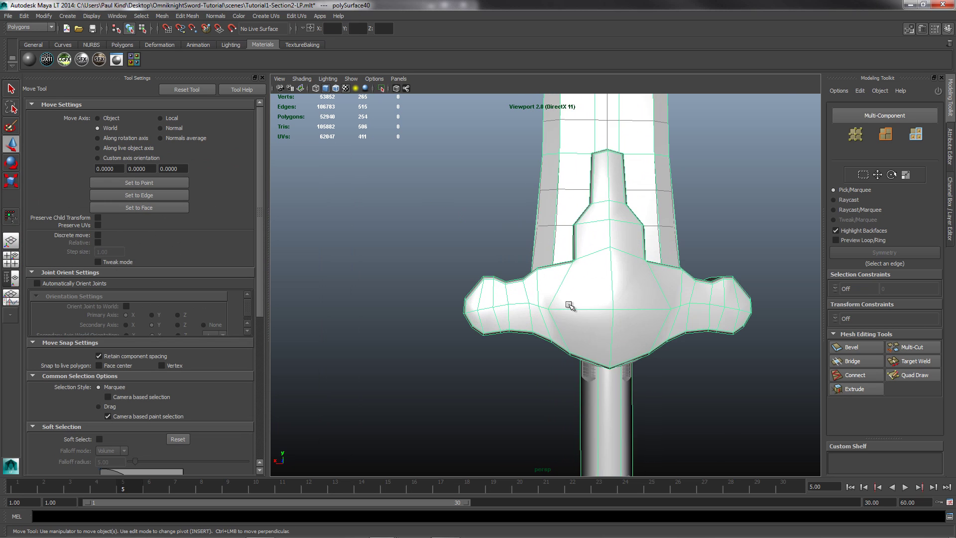
{"action": "scroll", "coordinate": [570, 306], "scroll_direction": "up", "scroll_amount": 4}
{"action": "middle_click_drag", "start_coordinate": [605, 365], "coordinate": [617, 342], "text": "alt"}
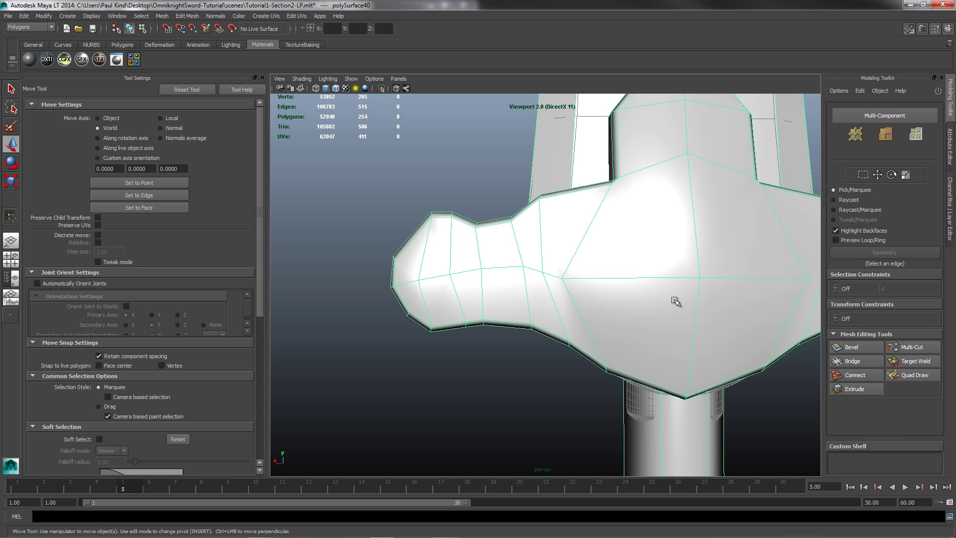
{"action": "left_click_drag", "start_coordinate": [674, 303], "coordinate": [565, 270], "text": "alt"}
{"action": "middle_click_drag", "start_coordinate": [566, 271], "coordinate": [607, 294], "text": "alt"}
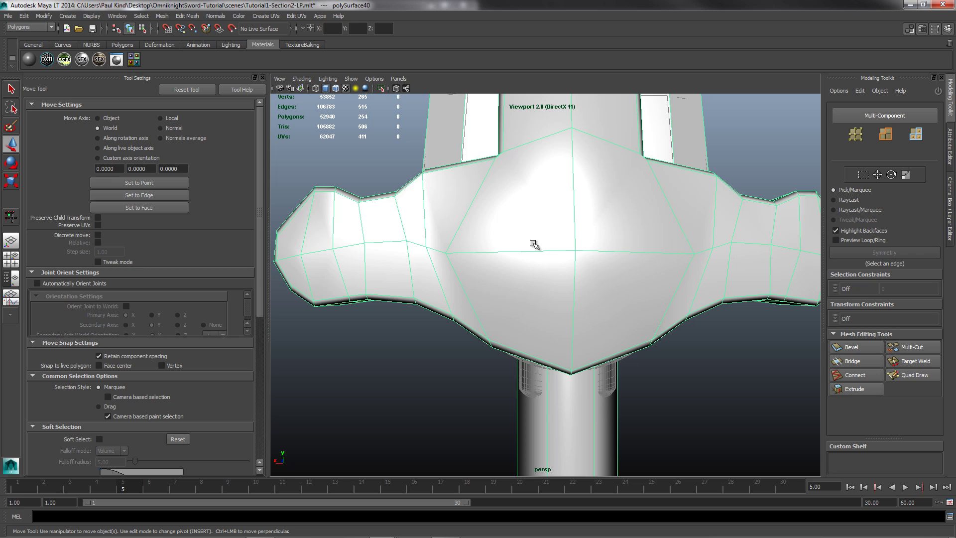
{"action": "mouse_move", "coordinate": [393, 263]}
{"action": "left_mouse_down", "text": "alt"}
{"action": "mouse_move", "coordinate": [433, 252]}
{"action": "mouse_move", "coordinate": [433, 234]}
{"action": "mouse_move", "coordinate": [401, 256]}
{"action": "left_mouse_up", "text": "alt"}
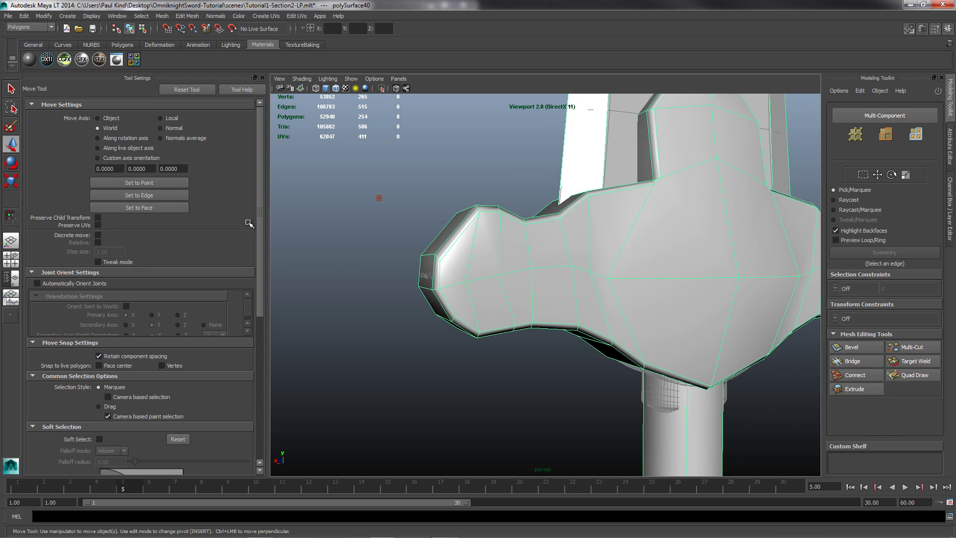
- Select the horizontal middle edge loop around the guard's arm in edge mode, try deleting it and undo the deletion
{"action": "right_click_drag", "start_coordinate": [600, 251], "coordinate": [603, 234]}
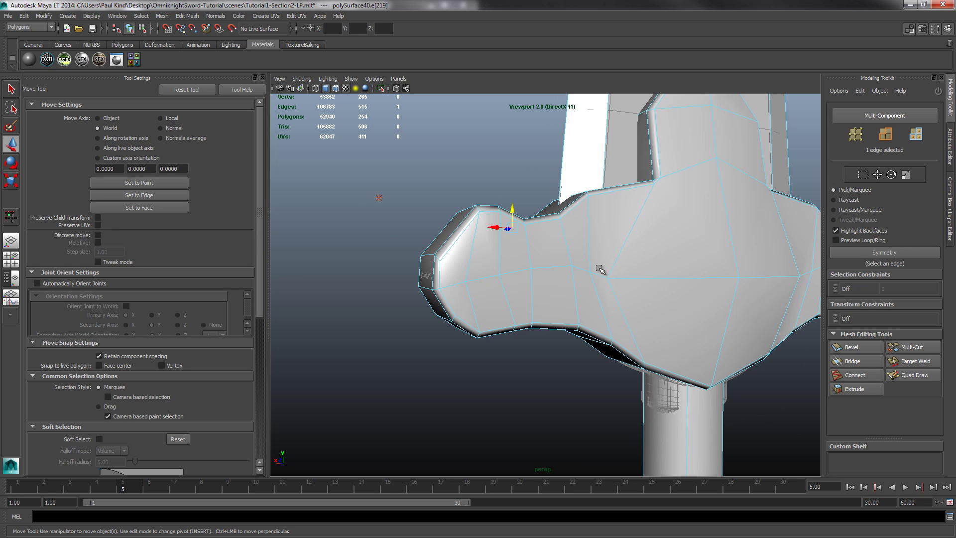
{"action": "left_click", "coordinate": [600, 276]}
{"action": "left_click_drag", "start_coordinate": [581, 273], "coordinate": [655, 286], "text": "alt"}
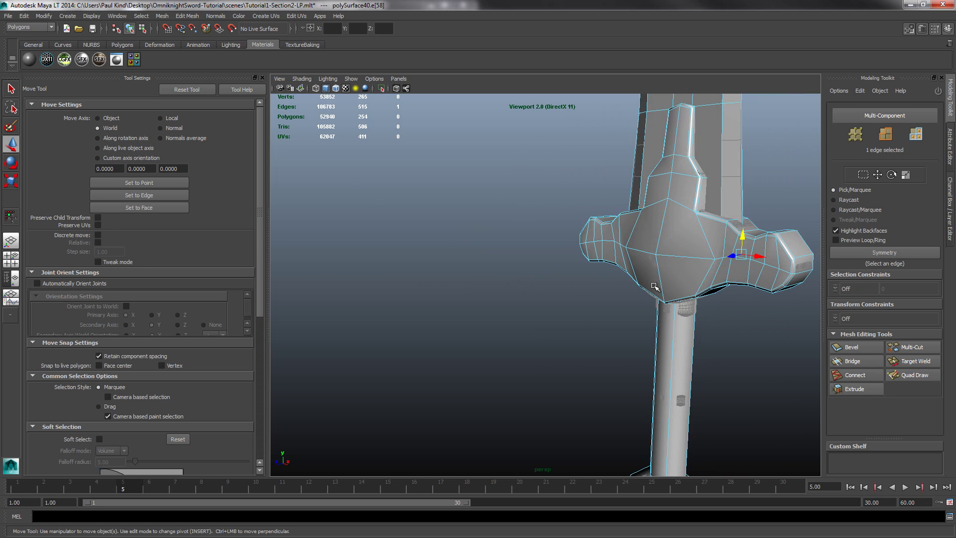
{"action": "double_click", "coordinate": [724, 269]}
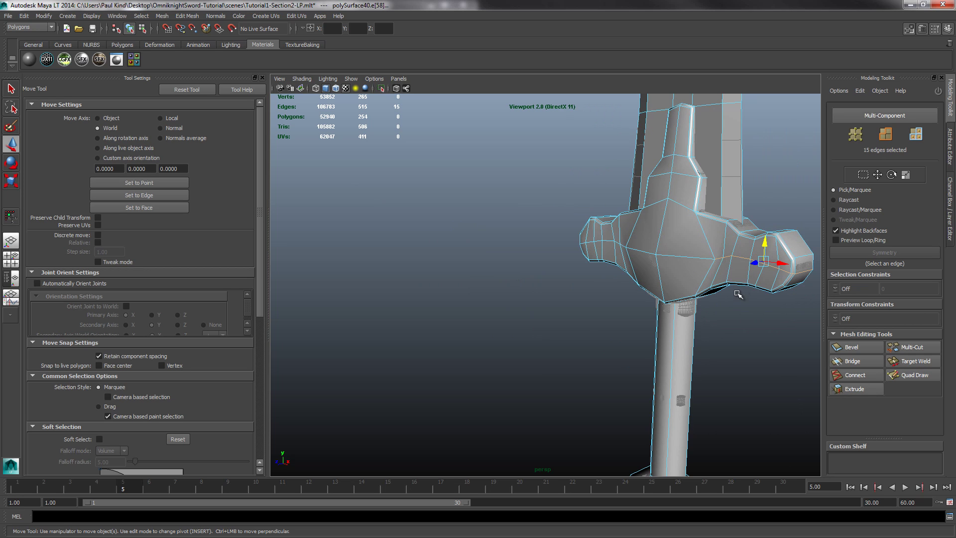
{"action": "left_click_drag", "start_coordinate": [725, 269], "coordinate": [603, 277], "text": "alt"}
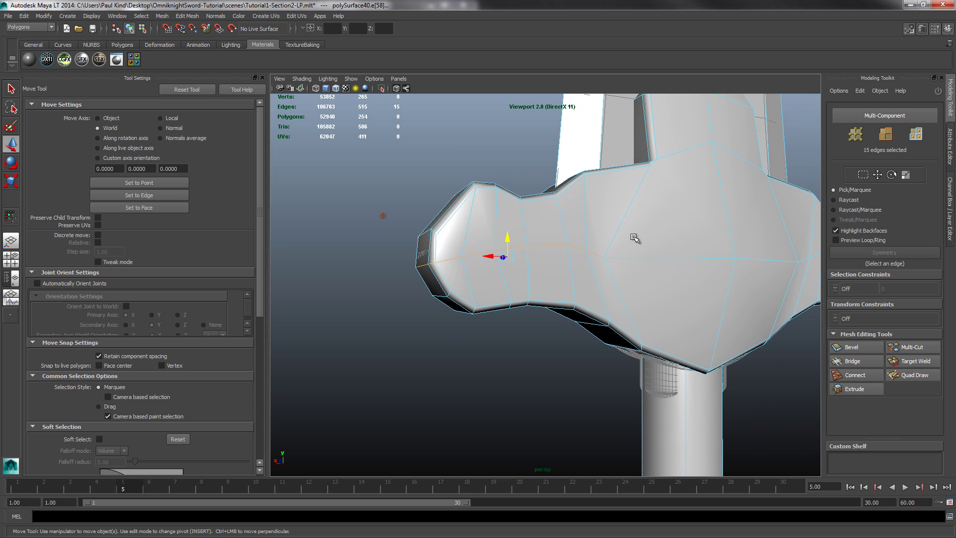
{"action": "key", "text": "Delete"}
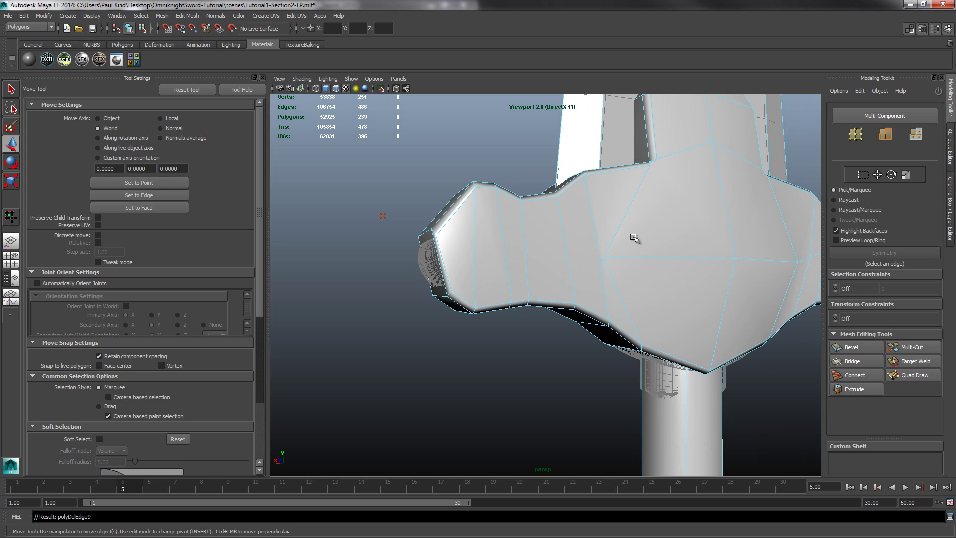
{"action": "key", "text": "ctrl+z"}
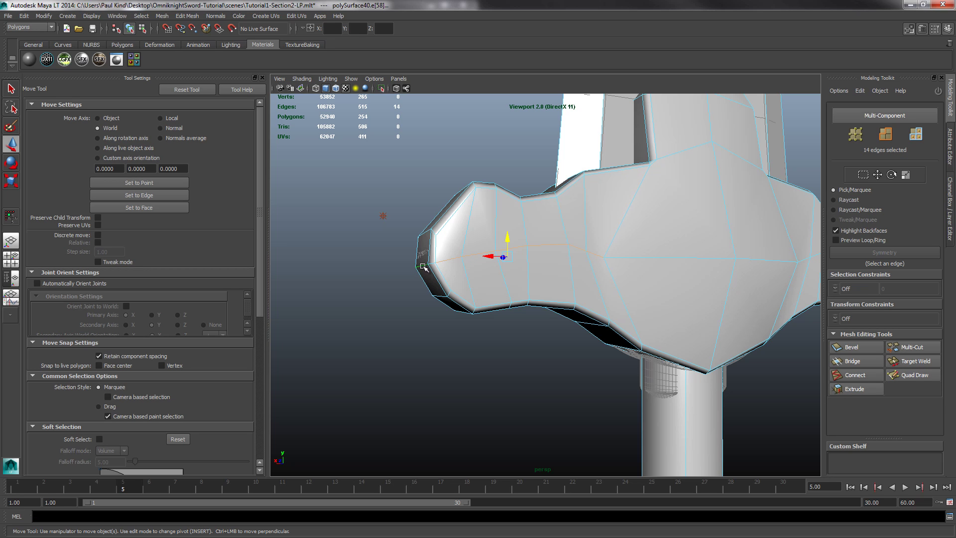
- Remove the arm's end-cap edges from the selection and delete the rest of the horizontal middle edge loop along with its vertices
{"action": "left_click_drag", "start_coordinate": [436, 288], "coordinate": [547, 293], "text": "alt"}
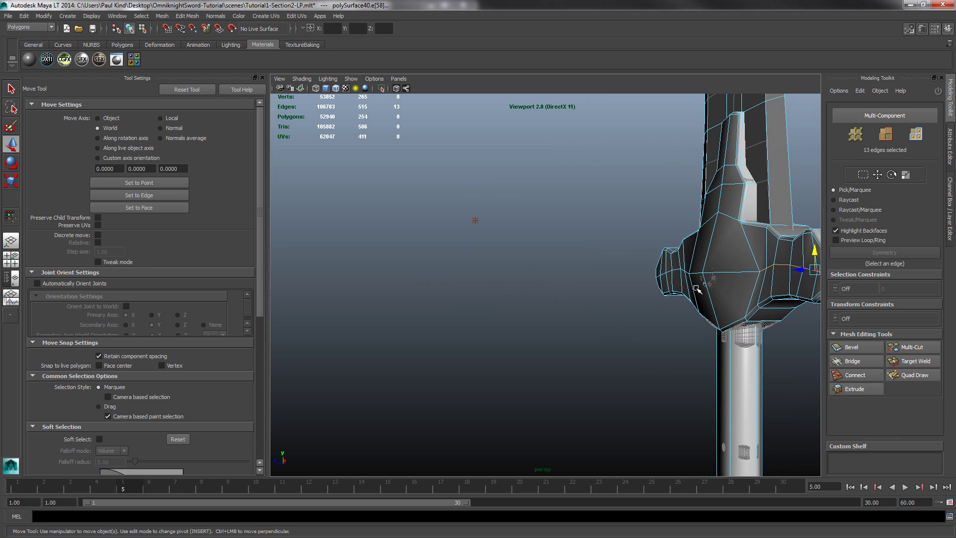
{"action": "middle_click_drag", "start_coordinate": [767, 278], "coordinate": [559, 286], "text": "shift"}
{"action": "key", "text": "ctrl+z"}
{"action": "scroll", "coordinate": [602, 293], "scroll_direction": "up", "scroll_amount": 5}
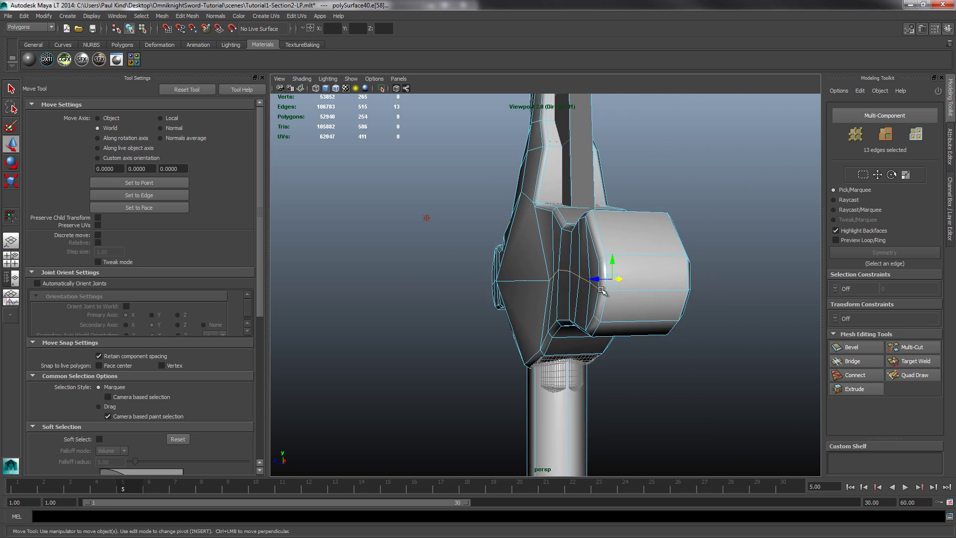
{"action": "left_click", "coordinate": [625, 294], "text": "ctrl"}
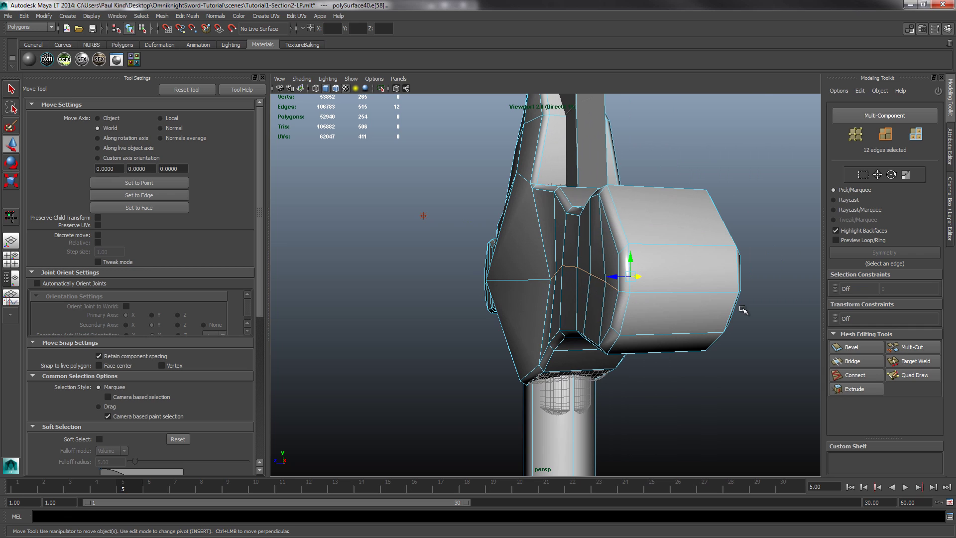
{"action": "key", "text": "ctrl+Delete"}
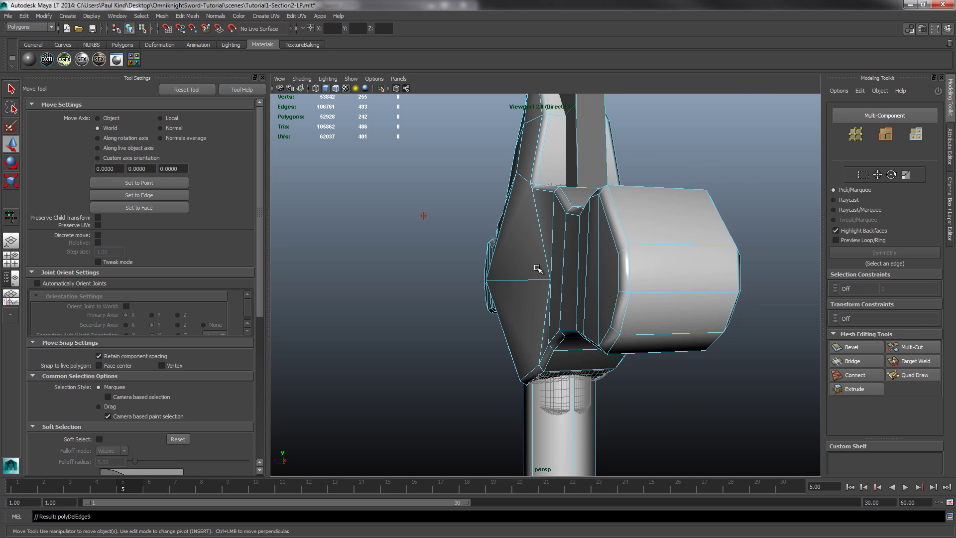
- Select the horizontal middle edge loop around the guard's opposite arm, exclude its end-cap edges, and delete the remaining edges with their vertices
{"action": "left_click_drag", "start_coordinate": [561, 244], "coordinate": [617, 240], "text": "alt"}
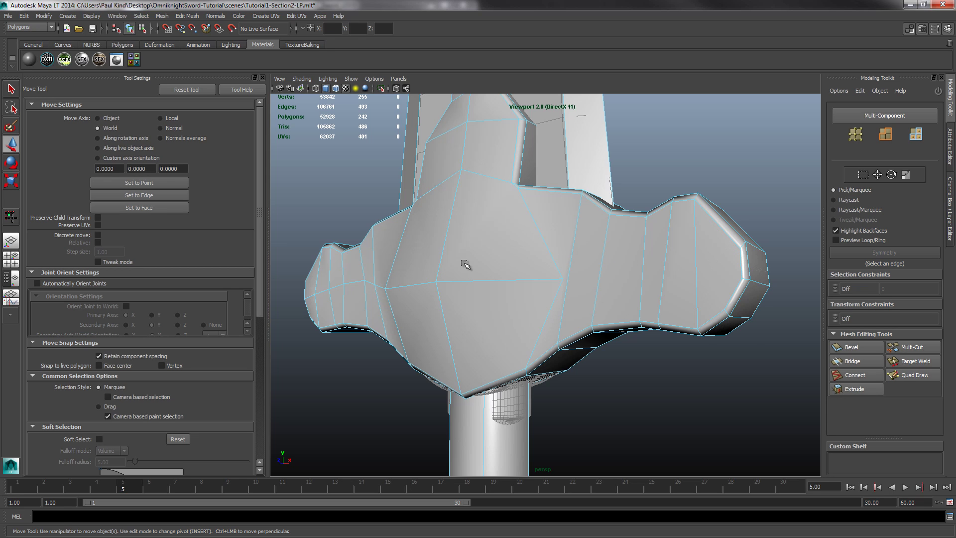
{"action": "left_click_drag", "start_coordinate": [466, 266], "coordinate": [501, 261], "text": "alt"}
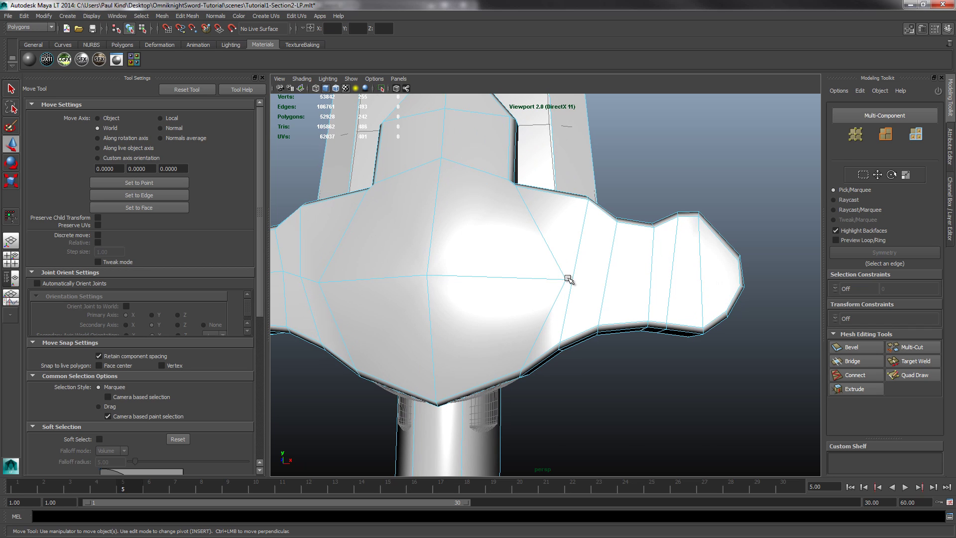
{"action": "left_click_drag", "start_coordinate": [426, 284], "coordinate": [448, 282], "text": "alt"}
{"action": "middle_click_drag", "start_coordinate": [449, 282], "coordinate": [388, 266], "text": "alt"}
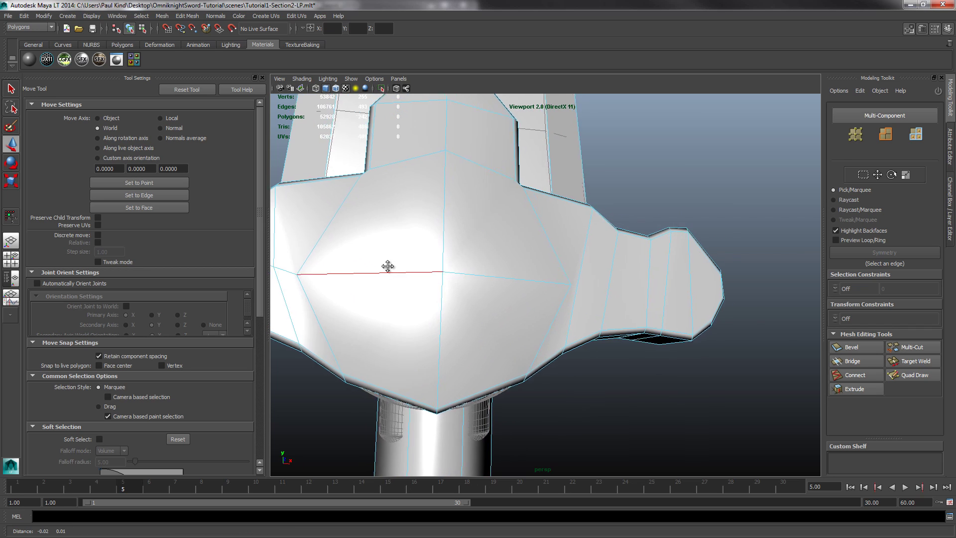
{"action": "left_click_drag", "start_coordinate": [388, 266], "coordinate": [543, 322], "text": "alt"}
{"action": "left_click", "coordinate": [544, 314]}
{"action": "double_click", "coordinate": [520, 323]}
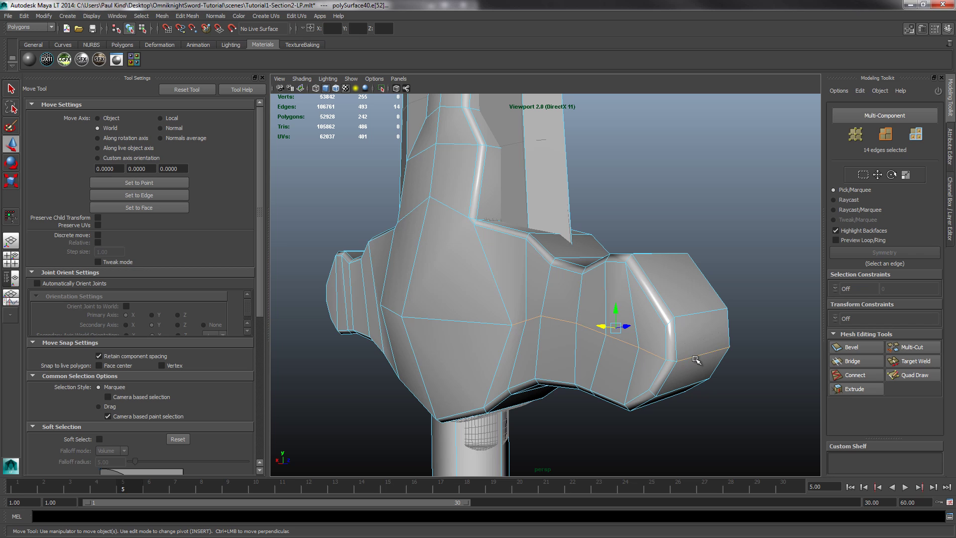
{"action": "left_click", "coordinate": [696, 359], "text": "shift"}
{"action": "left_click_drag", "start_coordinate": [706, 364], "coordinate": [441, 357], "text": "alt"}
{"action": "left_click", "coordinate": [463, 383], "text": "ctrl"}
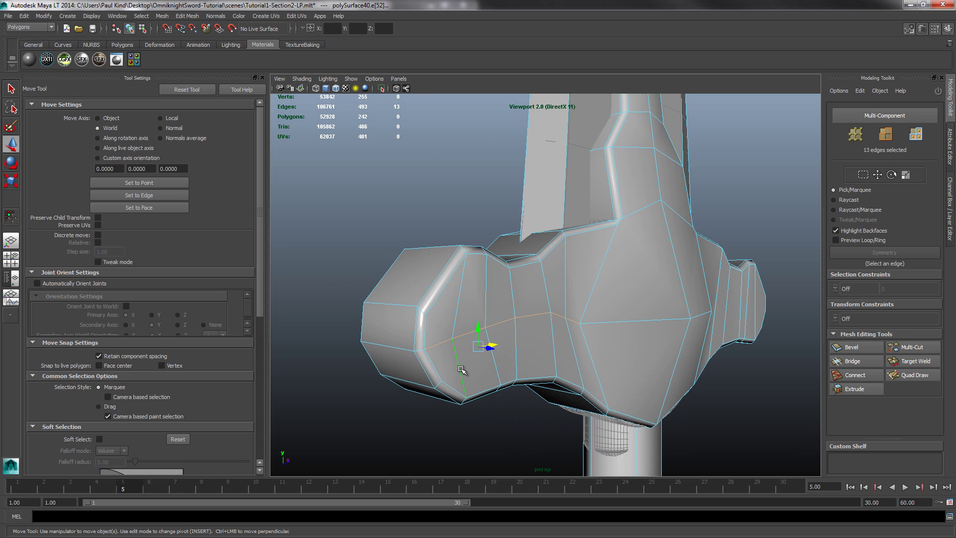
{"action": "left_click", "coordinate": [459, 362], "text": "ctrl"}
{"action": "key", "text": "ctrl+Delete"}
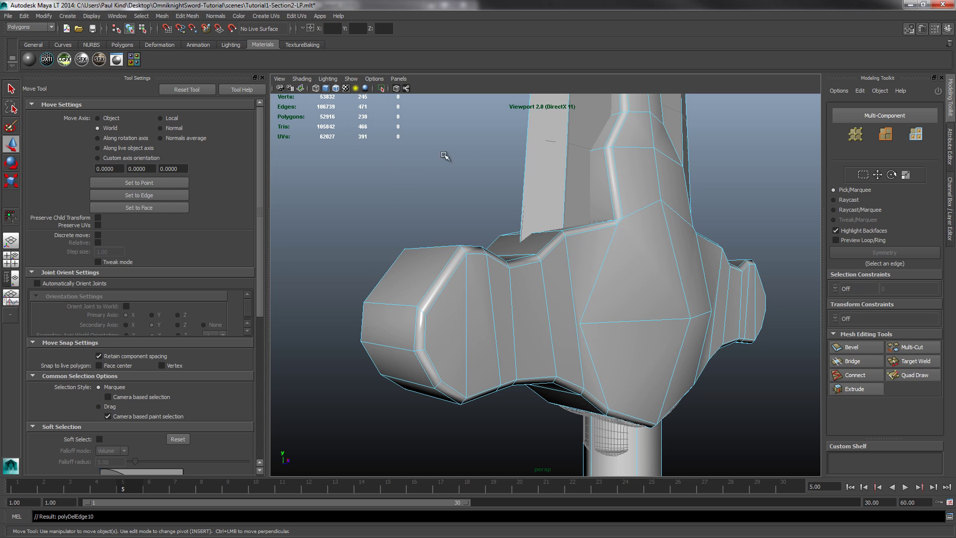
- In vertex mode, connect the positive-X side vertex of the guard's front centre to the lower rim vertex at the arm's base
{"action": "left_click_drag", "start_coordinate": [629, 301], "coordinate": [559, 301], "text": "alt"}
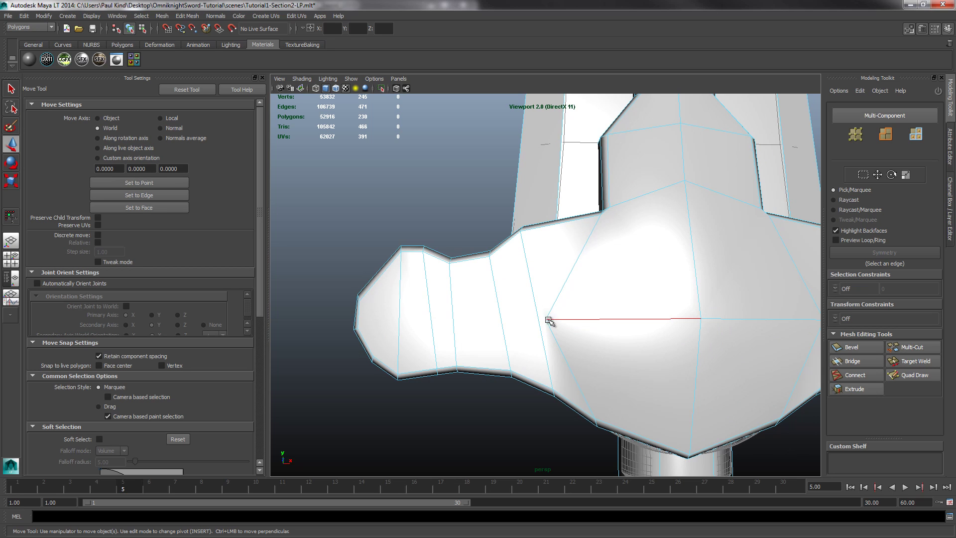
{"action": "scroll", "coordinate": [617, 288], "scroll_direction": "down", "scroll_amount": 5}
{"action": "left_click_drag", "start_coordinate": [633, 310], "coordinate": [603, 309], "text": "alt"}
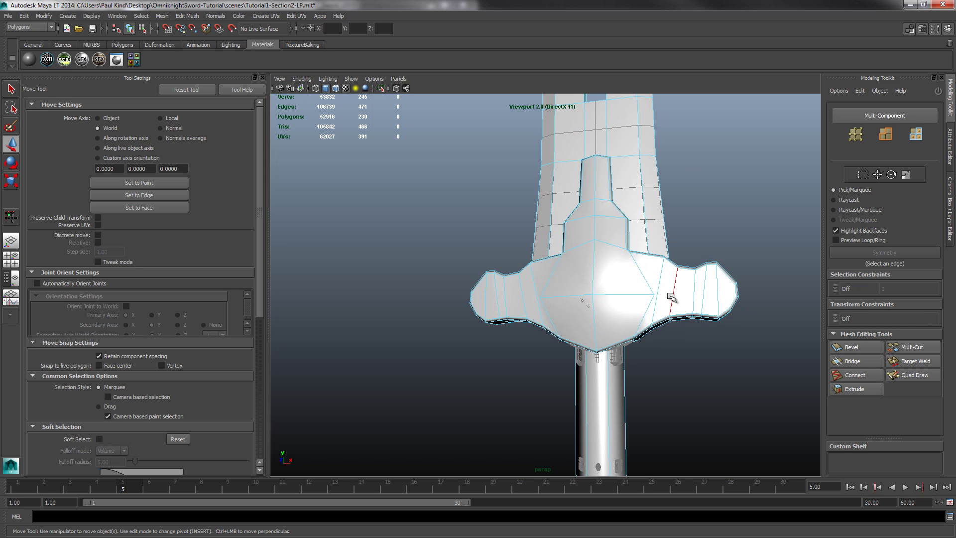
{"action": "scroll", "coordinate": [612, 284], "scroll_direction": "up", "scroll_amount": 4}
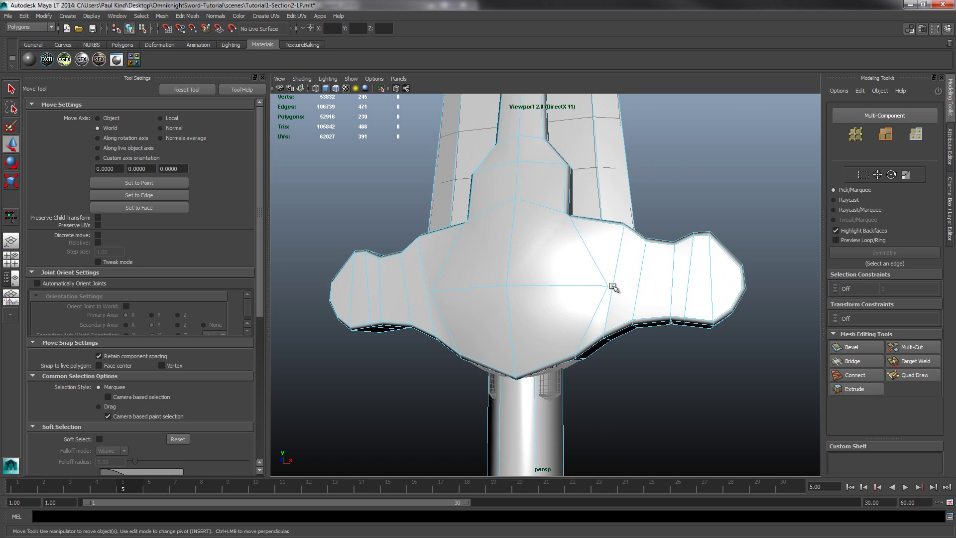
{"action": "scroll", "coordinate": [613, 285], "scroll_direction": "up", "scroll_amount": 2}
{"action": "middle_click_drag", "start_coordinate": [629, 284], "coordinate": [627, 331], "text": "alt"}
{"action": "scroll", "coordinate": [646, 335], "scroll_direction": "up", "scroll_amount": 1}
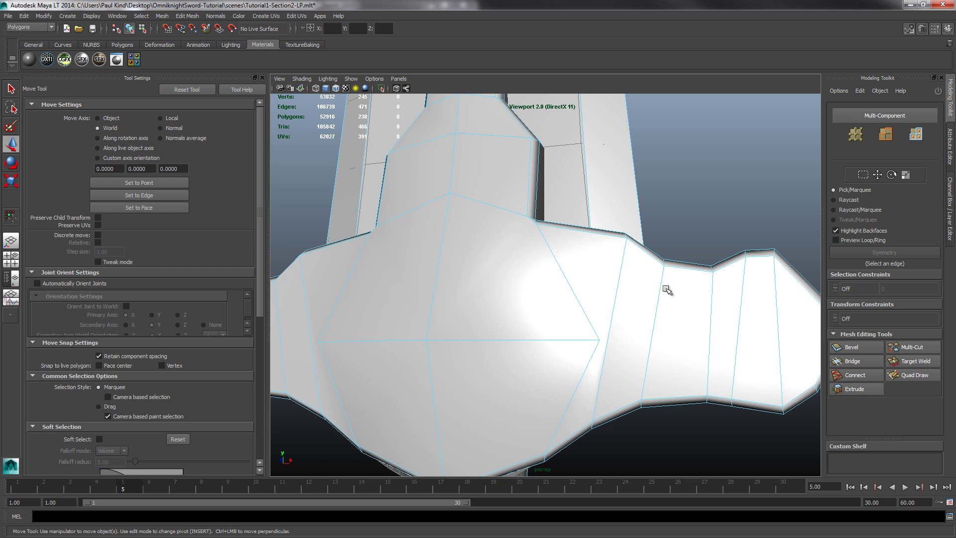
{"action": "left_click", "coordinate": [854, 133]}
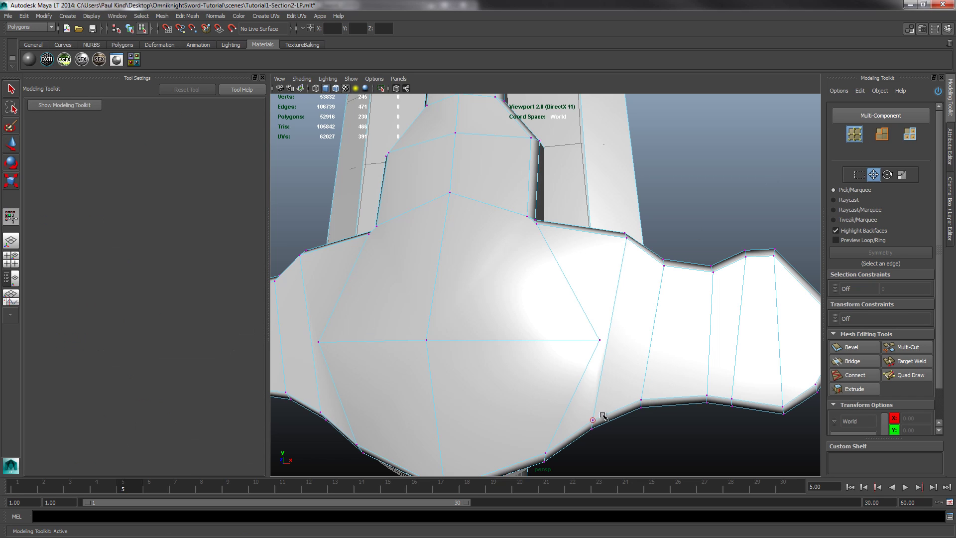
{"action": "left_click", "coordinate": [593, 420]}
{"action": "left_click", "coordinate": [599, 340], "text": "shift"}
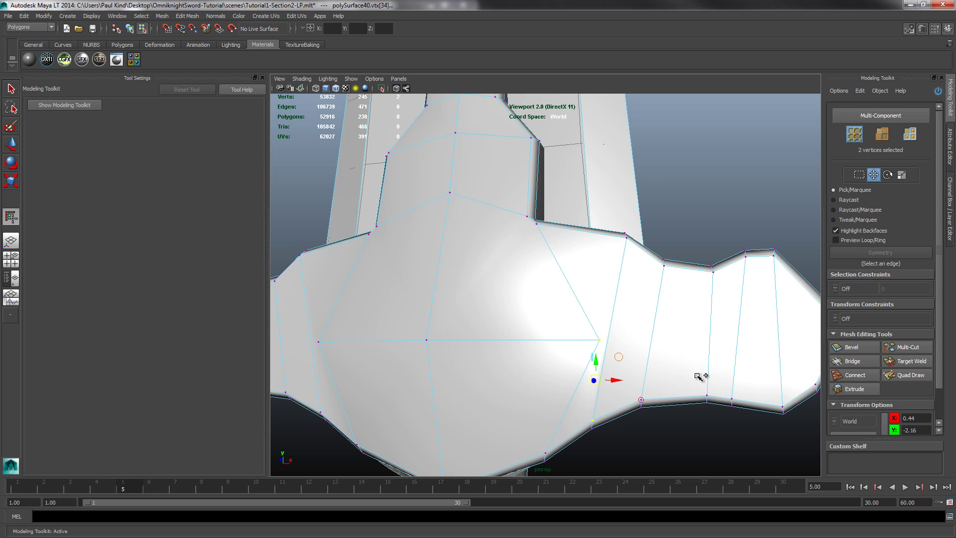
{"action": "left_click", "coordinate": [855, 375]}
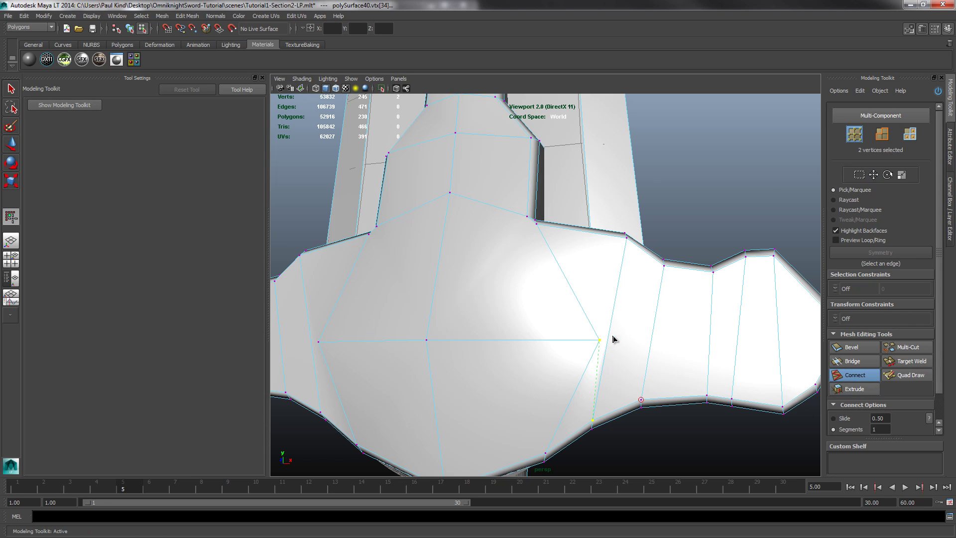
{"action": "left_click", "coordinate": [841, 376]}
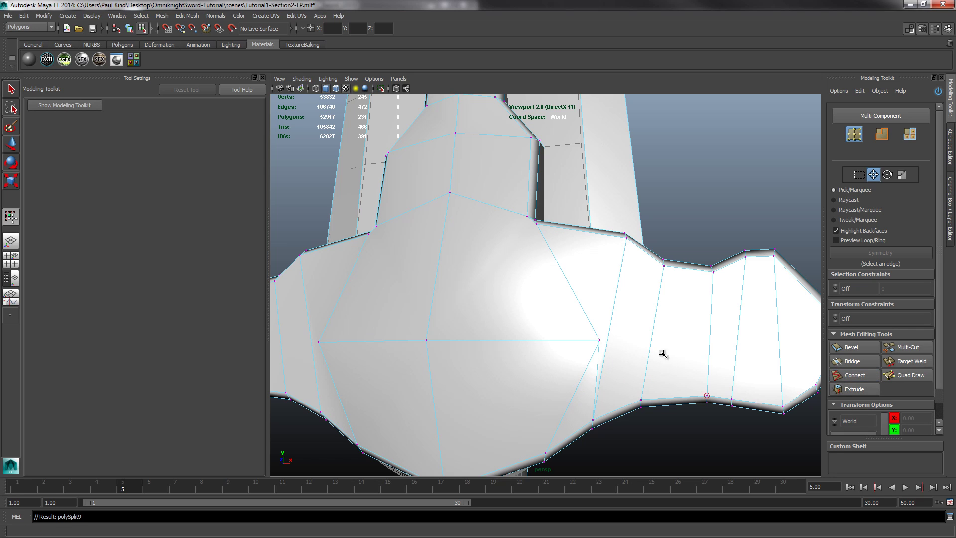
- Connect the same side vertex of the guard's centre to the upper rim vertex at the arm's base
{"action": "left_click", "coordinate": [600, 340]}
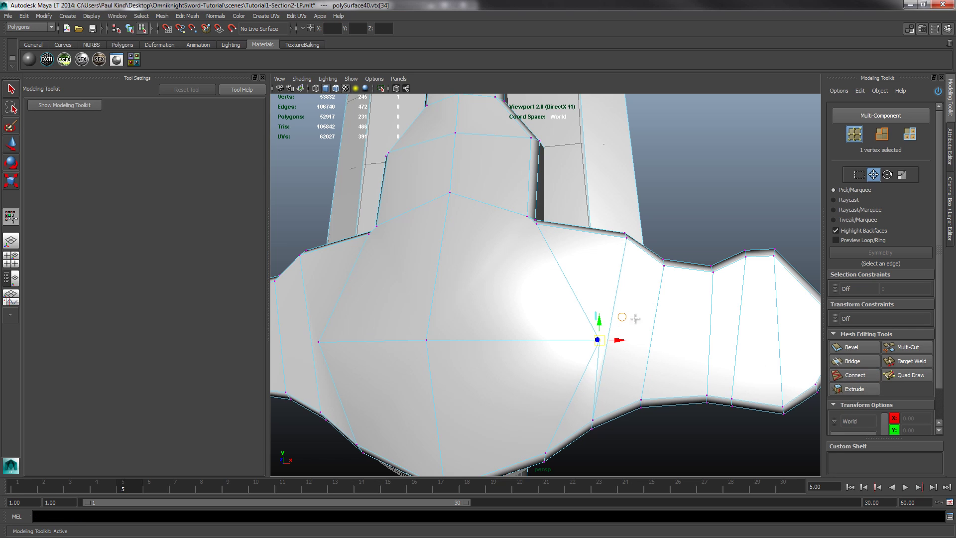
{"action": "left_click", "coordinate": [626, 237], "text": "shift"}
{"action": "left_click", "coordinate": [851, 377]}
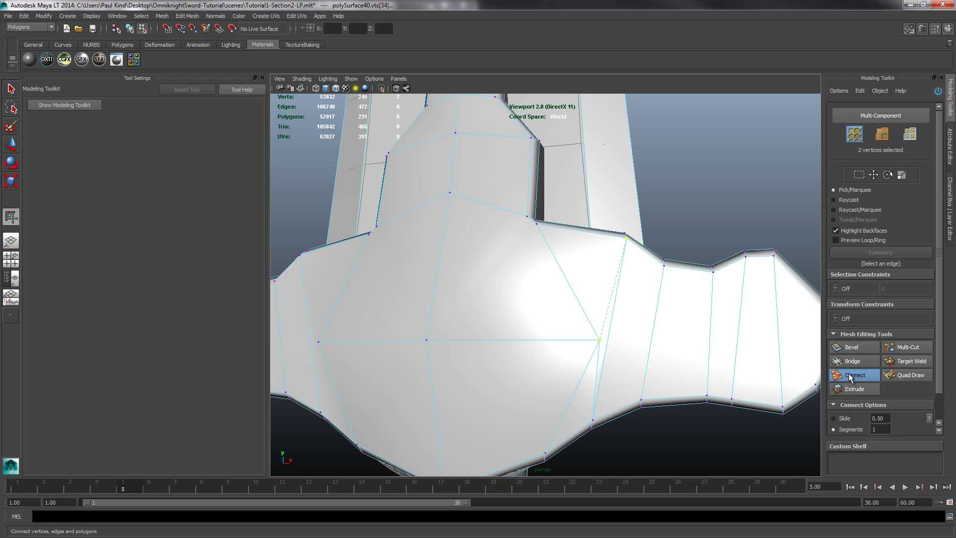
{"action": "left_click", "coordinate": [851, 377]}
- Connect the negative-X side vertex of the guard's front centre to the upper and lower rim vertices at that arm's base
{"action": "left_click_drag", "start_coordinate": [454, 324], "coordinate": [428, 340], "text": "alt"}
{"action": "left_click", "coordinate": [343, 348]}
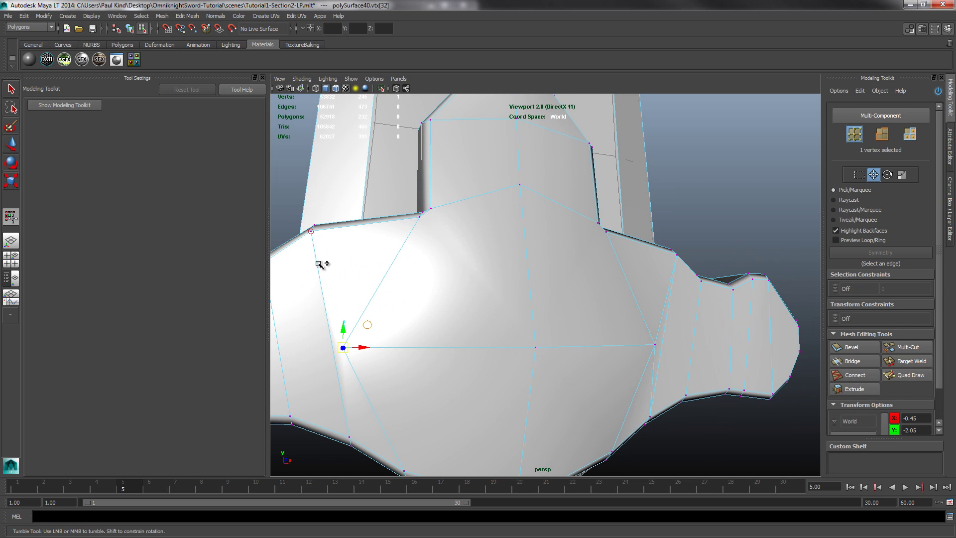
{"action": "left_click", "coordinate": [311, 231], "text": "shift"}
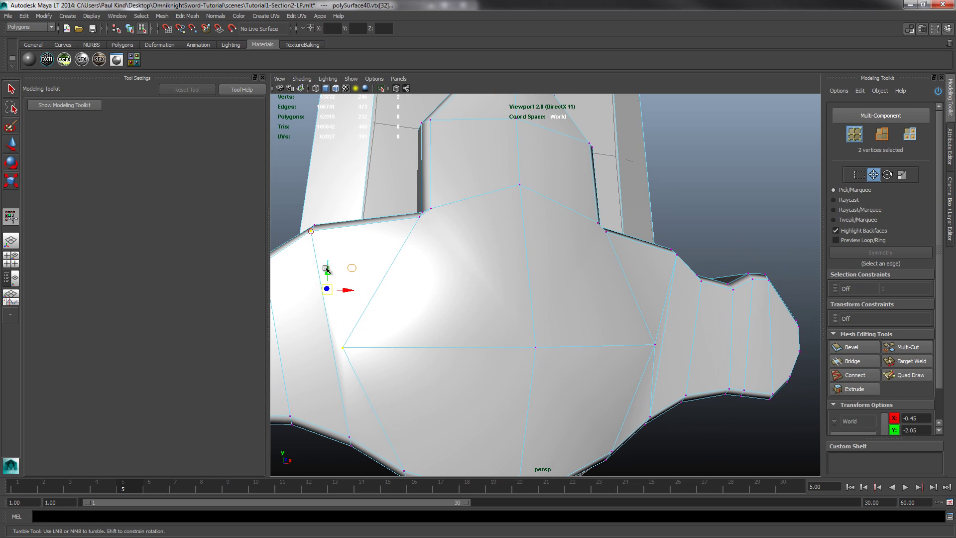
{"action": "left_click", "coordinate": [852, 377]}
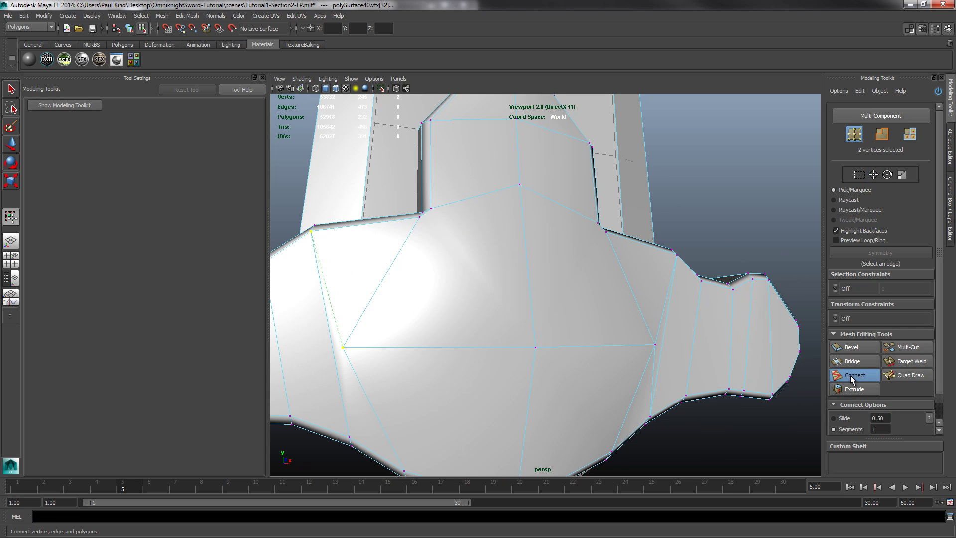
{"action": "left_click", "coordinate": [350, 437]}
{"action": "left_click", "coordinate": [342, 348], "text": "shift"}
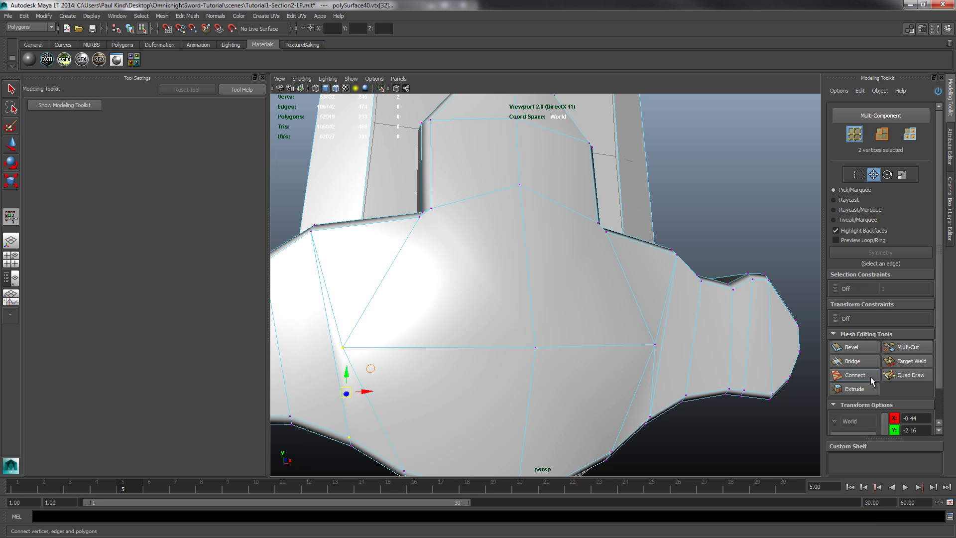
{"action": "left_click", "coordinate": [855, 377]}
- Connect the upper corner vertex to the lower tip vertex on the front face of the positive-X arm's end
{"action": "scroll", "coordinate": [519, 297], "scroll_direction": "down", "scroll_amount": 5}
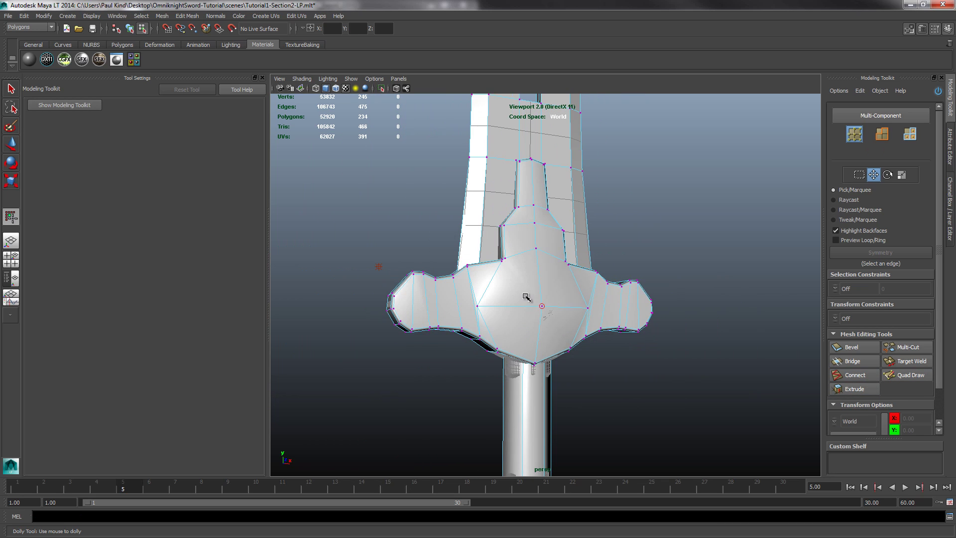
{"action": "left_click_drag", "start_coordinate": [519, 297], "coordinate": [562, 310], "text": "alt"}
{"action": "left_click", "coordinate": [632, 331]}
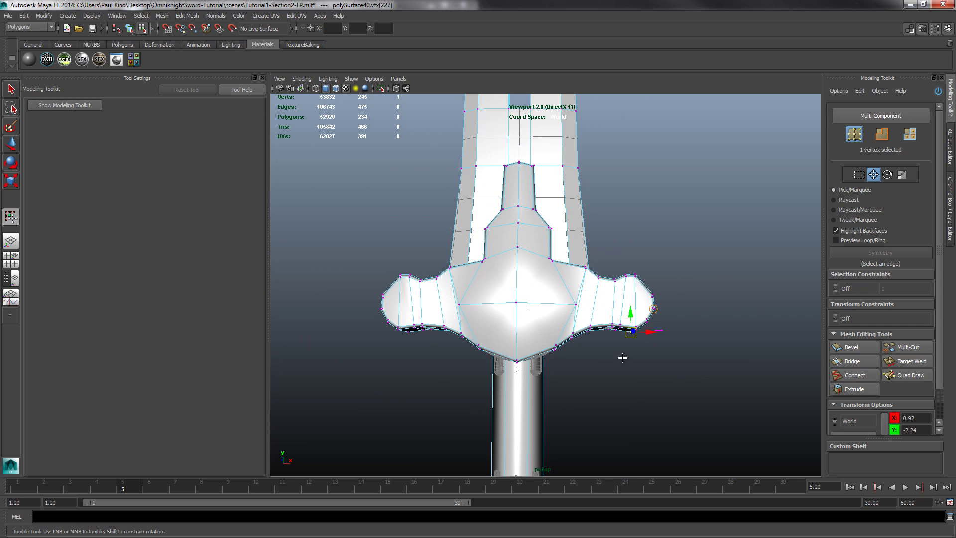
{"action": "scroll", "coordinate": [658, 325], "scroll_direction": "up", "scroll_amount": 3}
{"action": "left_click_drag", "start_coordinate": [697, 348], "coordinate": [531, 290], "text": "alt"}
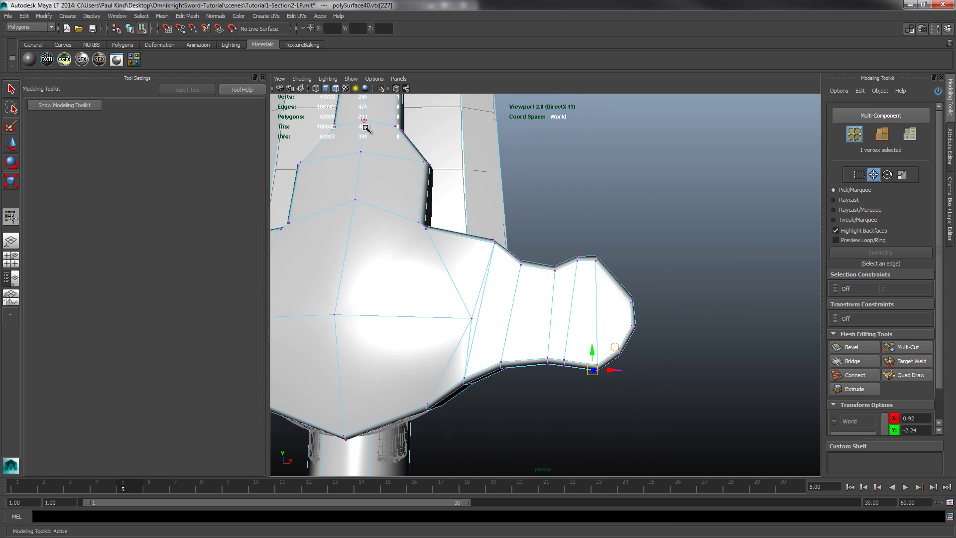
{"action": "scroll", "coordinate": [626, 300], "scroll_direction": "up", "scroll_amount": 2}
{"action": "middle_click_drag", "start_coordinate": [619, 313], "coordinate": [530, 328], "text": "alt"}
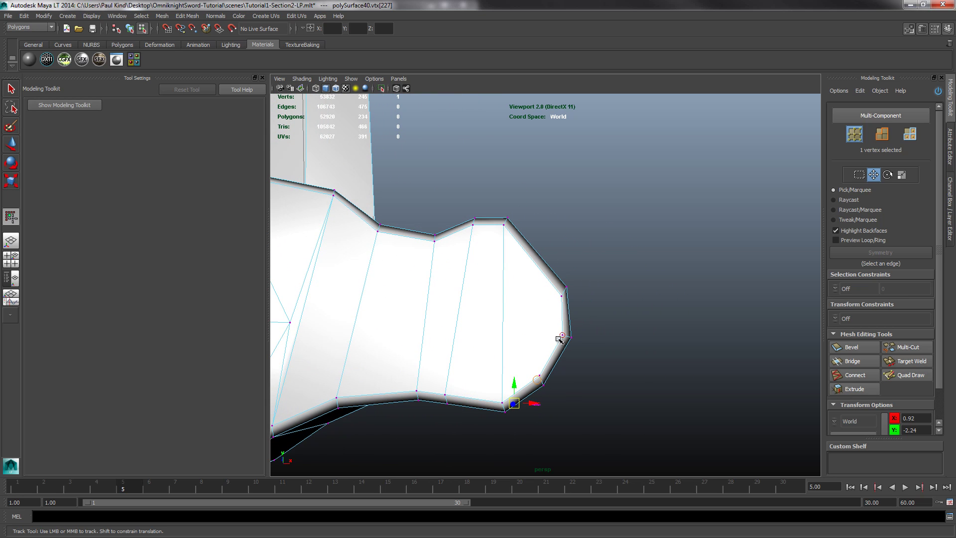
{"action": "left_click", "coordinate": [561, 334]}
{"action": "left_click", "coordinate": [511, 229], "text": "shift"}
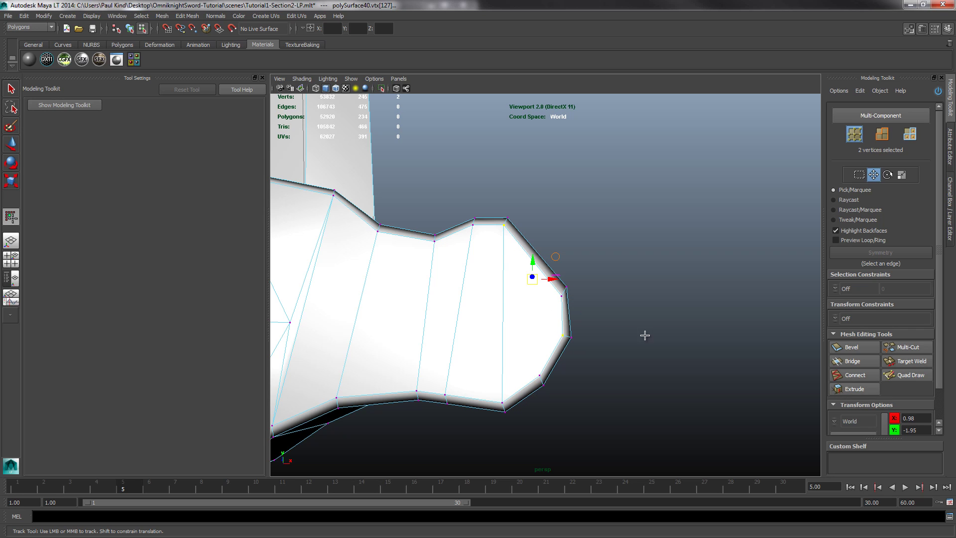
{"action": "left_click", "coordinate": [852, 377]}
- Connect the matching upper corner and lower tip vertices on the back face of the same arm's end
{"action": "left_click_drag", "start_coordinate": [568, 329], "coordinate": [472, 333], "text": "alt"}
{"action": "left_click", "coordinate": [567, 259]}
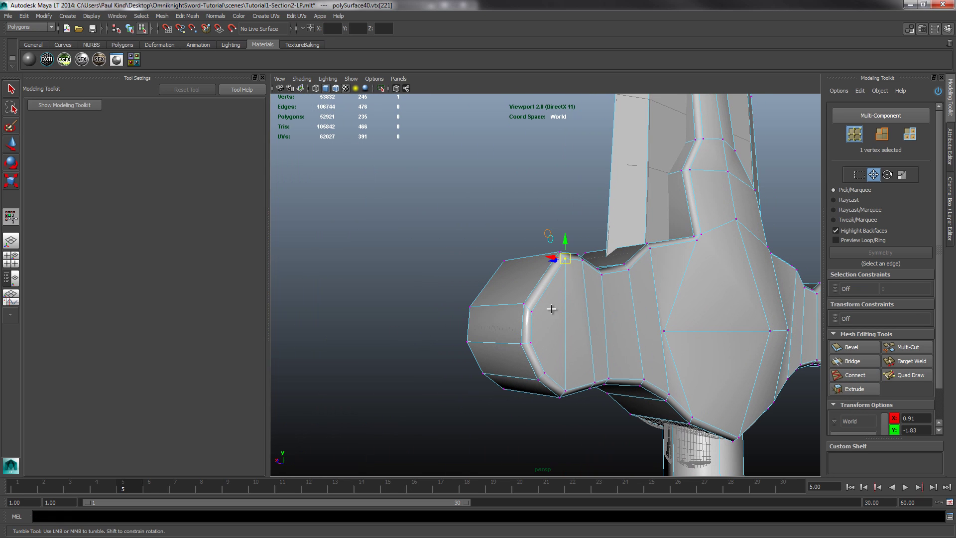
{"action": "left_click", "coordinate": [532, 344], "text": "shift"}
{"action": "left_click", "coordinate": [849, 377]}
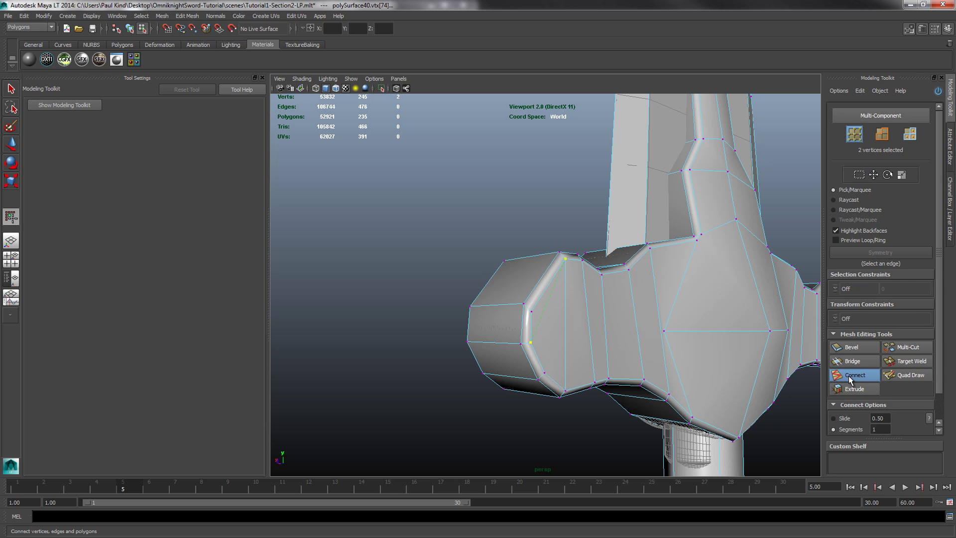
- Connect the upper corner vertex to the lower tip vertex on the back face of the negative-X arm's end
{"action": "scroll", "coordinate": [659, 328], "scroll_direction": "down", "scroll_amount": 3}
{"action": "scroll", "coordinate": [658, 329], "scroll_direction": "down", "scroll_amount": 2}
{"action": "left_click_drag", "start_coordinate": [668, 321], "coordinate": [614, 323], "text": "alt"}
{"action": "middle_click_drag", "start_coordinate": [687, 312], "coordinate": [529, 310], "text": "alt"}
{"action": "scroll", "coordinate": [604, 313], "scroll_direction": "up", "scroll_amount": 5}
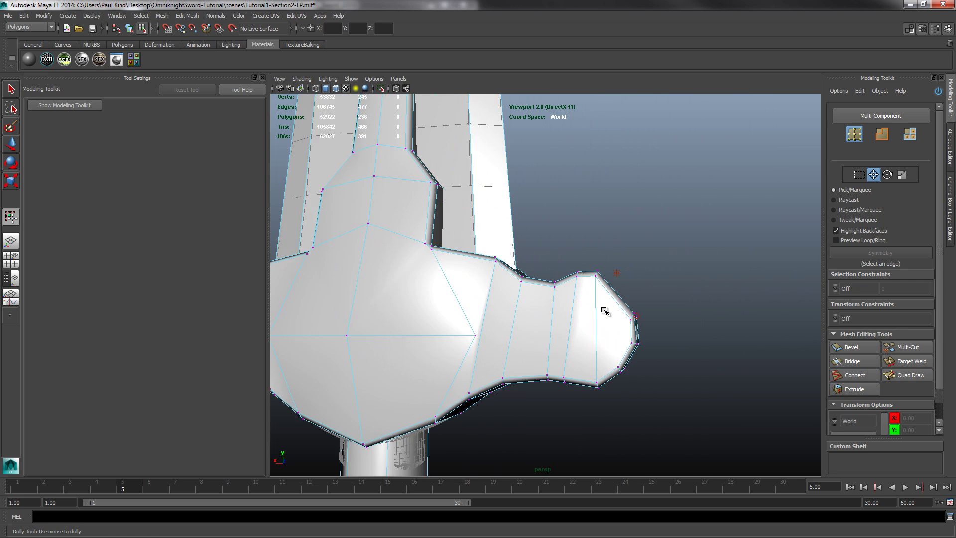
{"action": "left_click", "coordinate": [610, 275]}
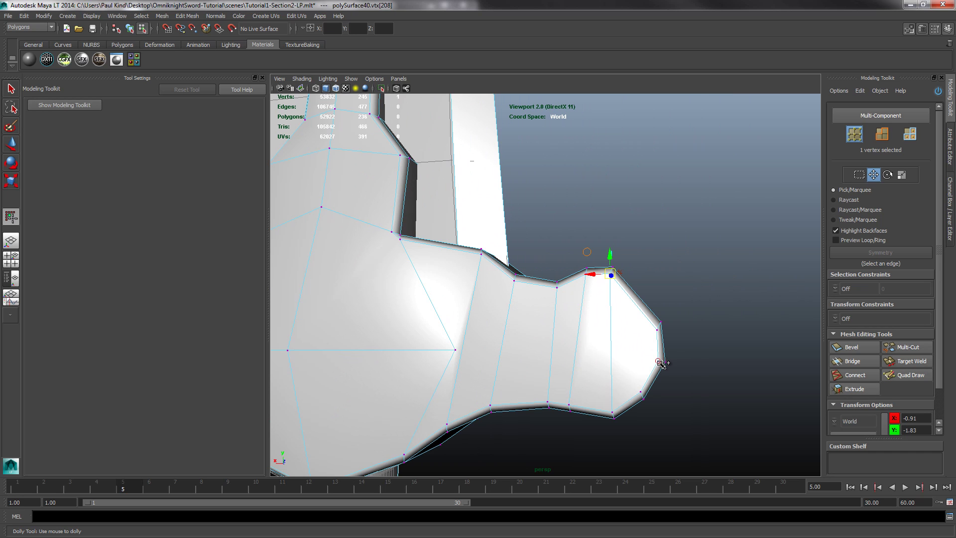
{"action": "left_click", "coordinate": [658, 362], "text": "shift"}
{"action": "left_click", "coordinate": [855, 375]}
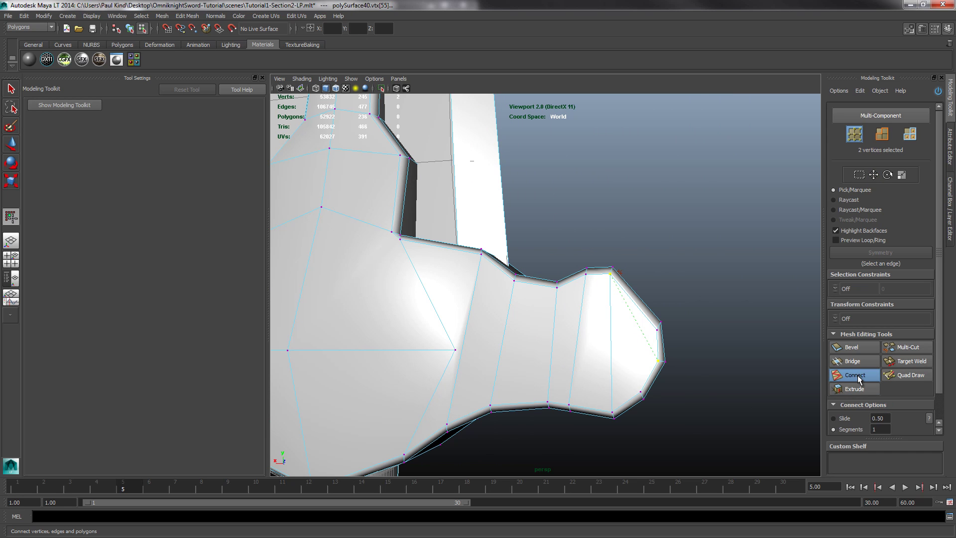
{"action": "left_click_drag", "start_coordinate": [587, 349], "coordinate": [501, 305], "text": "alt"}
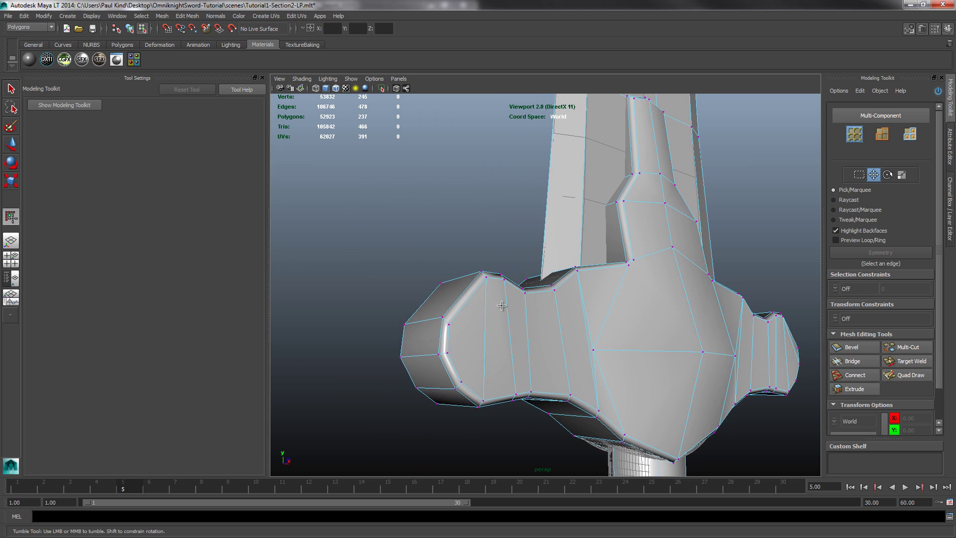
- Connect the upper corner vertex to the lower tip vertex on the front face of the negative-X arm's end
{"action": "left_click", "coordinate": [486, 277]}
{"action": "left_click", "coordinate": [456, 352], "text": "shift"}
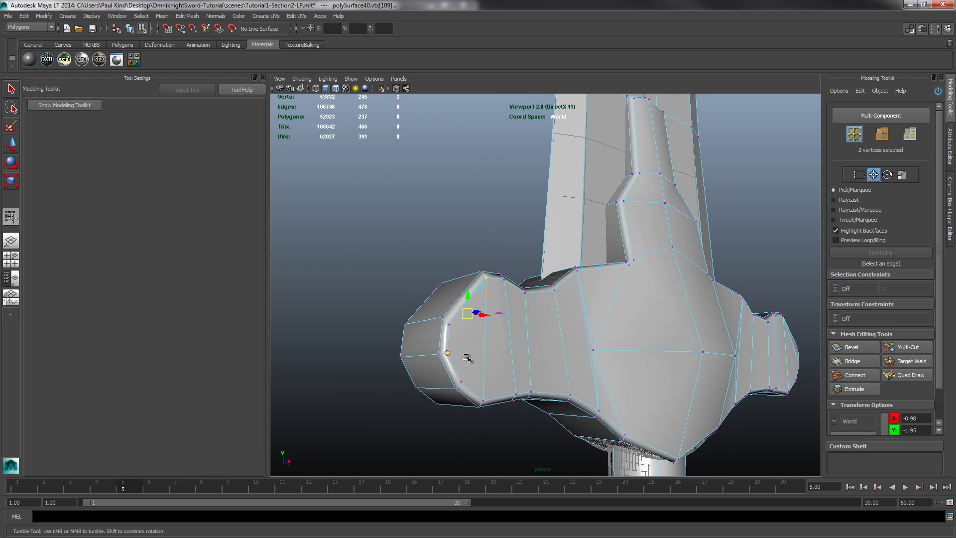
{"action": "left_click", "coordinate": [854, 374]}
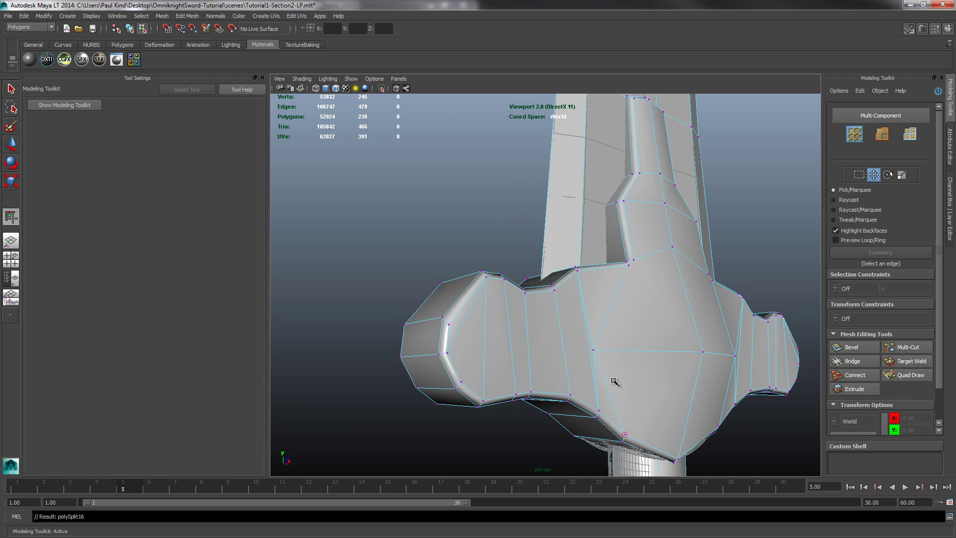
- Inspect the guard, grip and arms from the front, back and below for remaining unneeded edges
{"action": "right_click_drag", "start_coordinate": [615, 384], "coordinate": [595, 343], "text": "alt"}
{"action": "left_click_drag", "start_coordinate": [596, 343], "coordinate": [647, 314], "text": "alt"}
{"action": "right_click_drag", "start_coordinate": [647, 314], "coordinate": [544, 337], "text": "alt"}
{"action": "middle_click_drag", "start_coordinate": [544, 337], "coordinate": [546, 335], "text": "alt"}
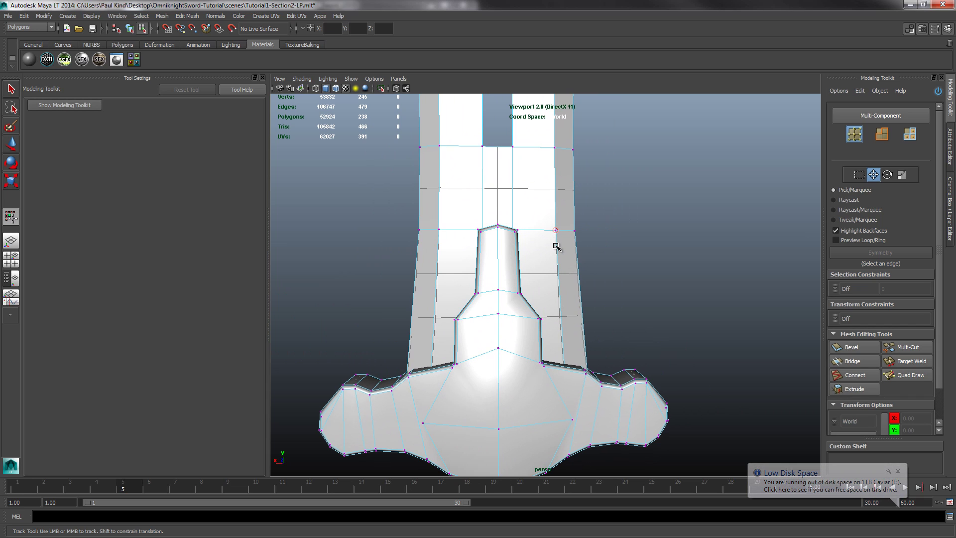
{"action": "scroll", "coordinate": [555, 247], "scroll_direction": "down", "scroll_amount": 5}
{"action": "middle_click_drag", "start_coordinate": [547, 410], "coordinate": [548, 298], "text": "alt"}
{"action": "left_click_drag", "start_coordinate": [547, 299], "coordinate": [468, 282], "text": "alt"}
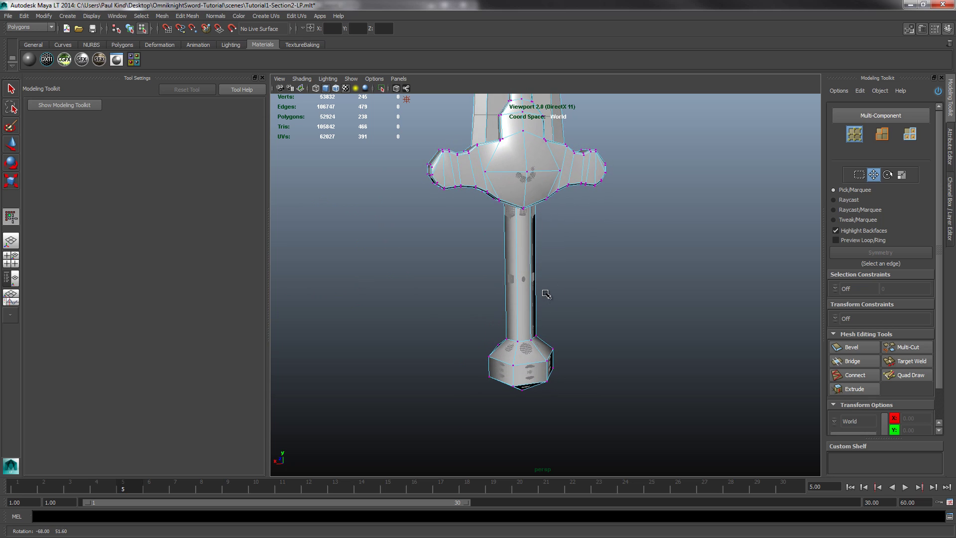
{"action": "mouse_move", "coordinate": [579, 299]}
{"action": "left_mouse_down", "text": "alt"}
{"action": "mouse_move", "coordinate": [576, 320]}
{"action": "mouse_move", "coordinate": [573, 311]}
{"action": "left_mouse_up", "text": "alt"}
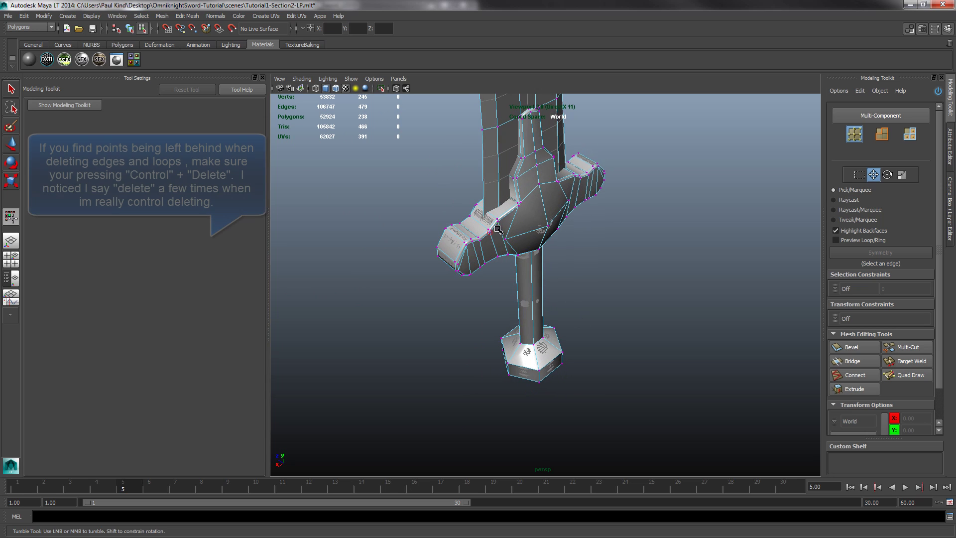
{"action": "right_click_drag", "start_coordinate": [572, 312], "coordinate": [524, 266], "text": "alt"}
{"action": "middle_click_drag", "start_coordinate": [524, 267], "coordinate": [515, 223], "text": "alt"}
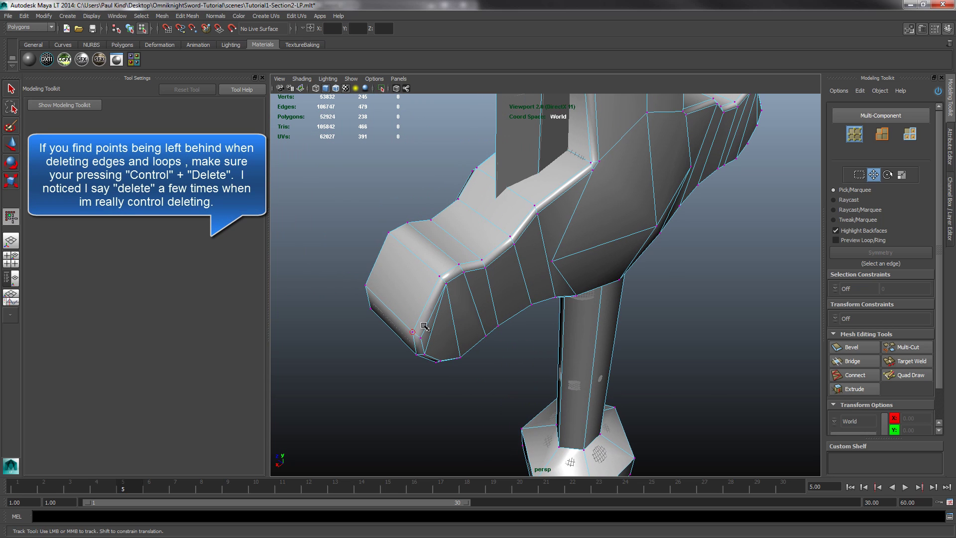
{"action": "left_click_drag", "start_coordinate": [647, 256], "coordinate": [534, 251], "text": "alt"}
{"action": "scroll", "coordinate": [598, 247], "scroll_direction": "down", "scroll_amount": 3}
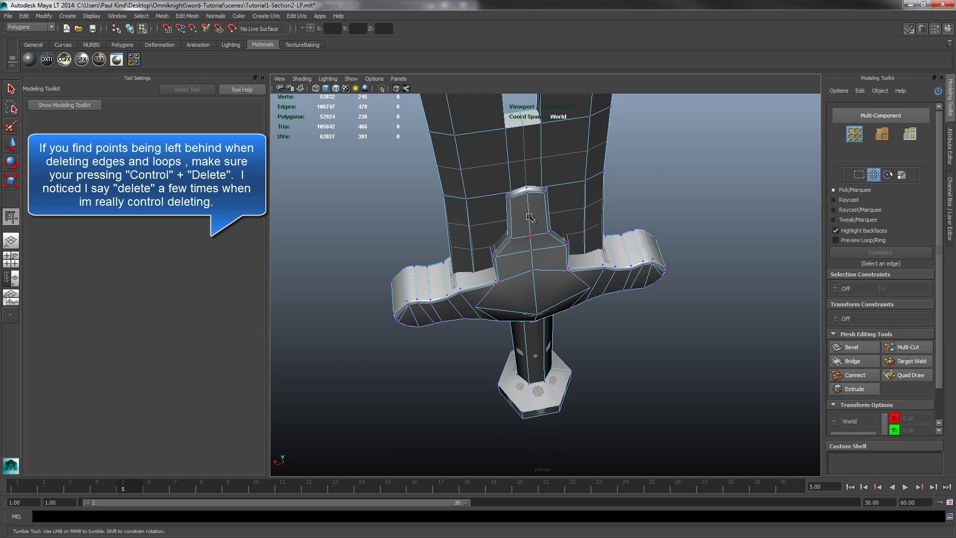
- Delete the three vertical centre edges, with their vertices, from the upper tongue on the guard's back face
{"action": "scroll", "coordinate": [533, 225], "scroll_direction": "up", "scroll_amount": 3}
{"action": "middle_click_drag", "start_coordinate": [517, 188], "coordinate": [525, 325], "text": "alt"}
{"action": "right_click_drag", "start_coordinate": [528, 327], "coordinate": [526, 304]}
{"action": "double_click", "coordinate": [529, 327]}
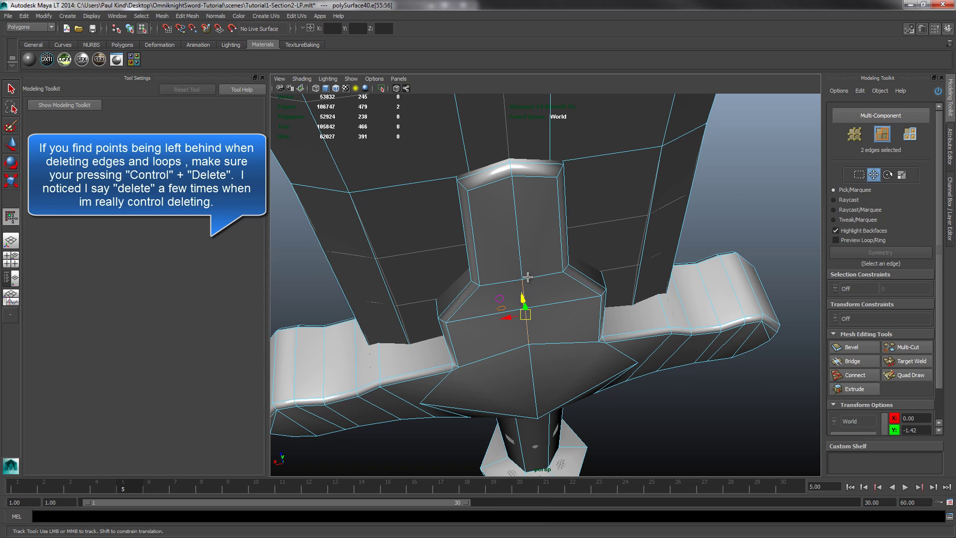
{"action": "left_click", "coordinate": [520, 254], "text": "shift"}
{"action": "key", "text": "ctrl+Delete"}
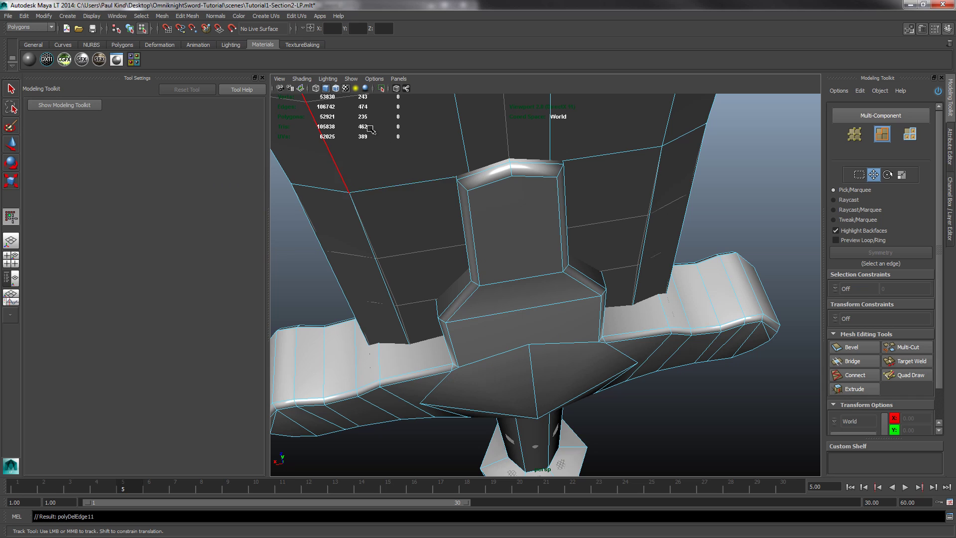
- Delete the matching three vertical centre edges from the upper tongue on the guard's front face
{"action": "middle_click_drag", "start_coordinate": [370, 129], "coordinate": [576, 284], "text": "alt"}
{"action": "left_click_drag", "start_coordinate": [576, 284], "coordinate": [609, 247], "text": "alt"}
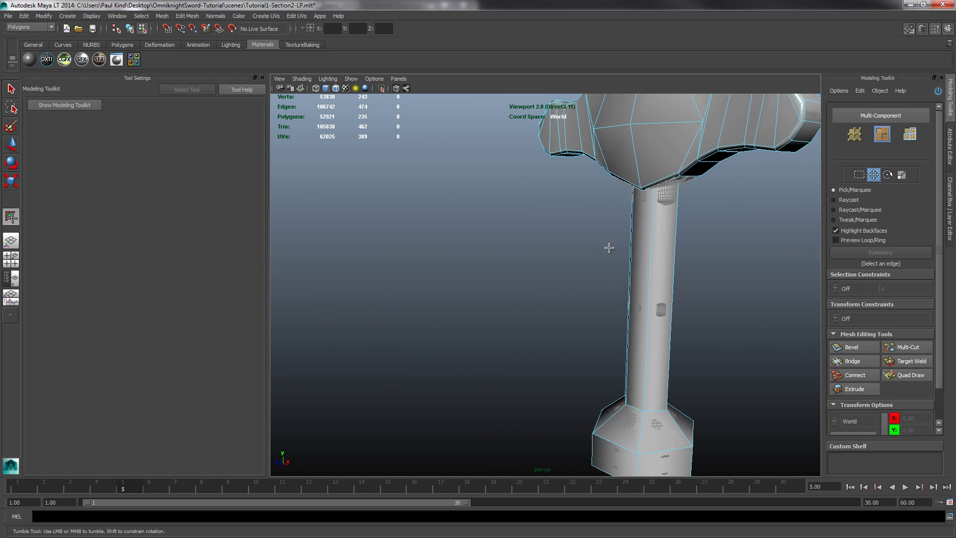
{"action": "middle_click_drag", "start_coordinate": [658, 141], "coordinate": [584, 459], "text": "alt"}
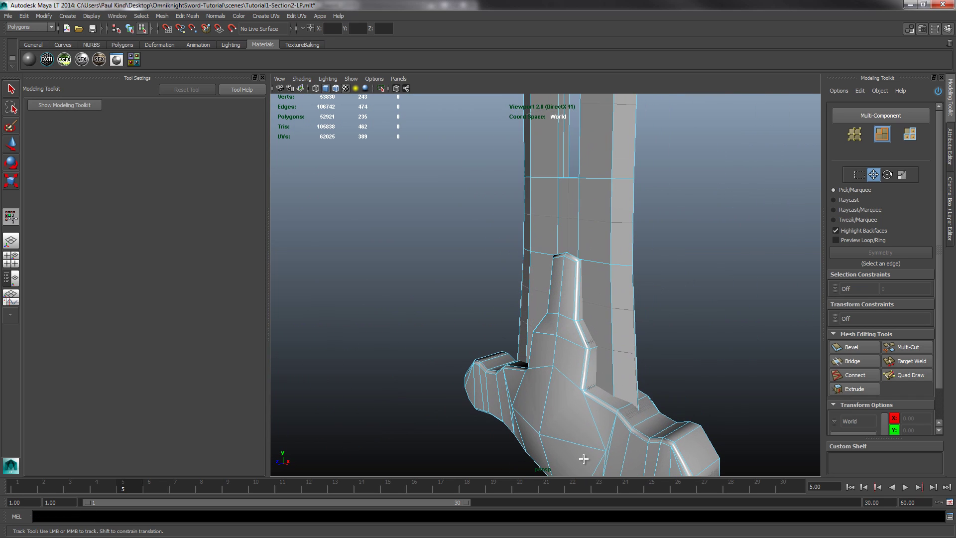
{"action": "left_click", "coordinate": [561, 286]}
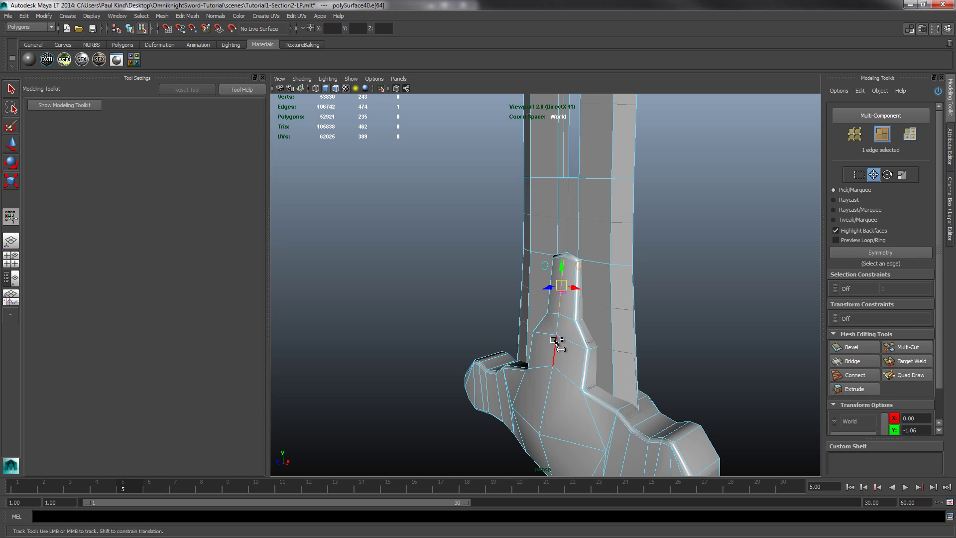
{"action": "left_click", "coordinate": [554, 341], "text": "shift"}
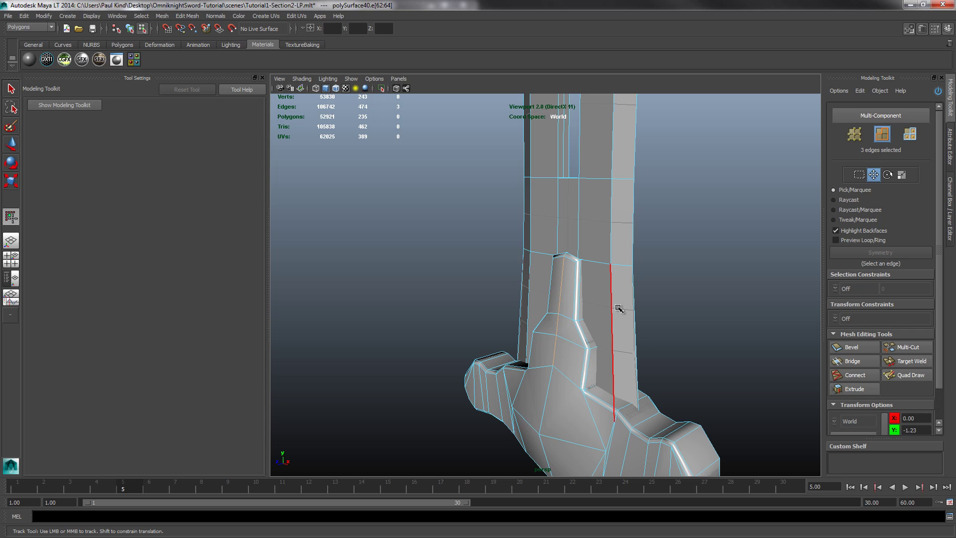
{"action": "key", "text": "Delete"}
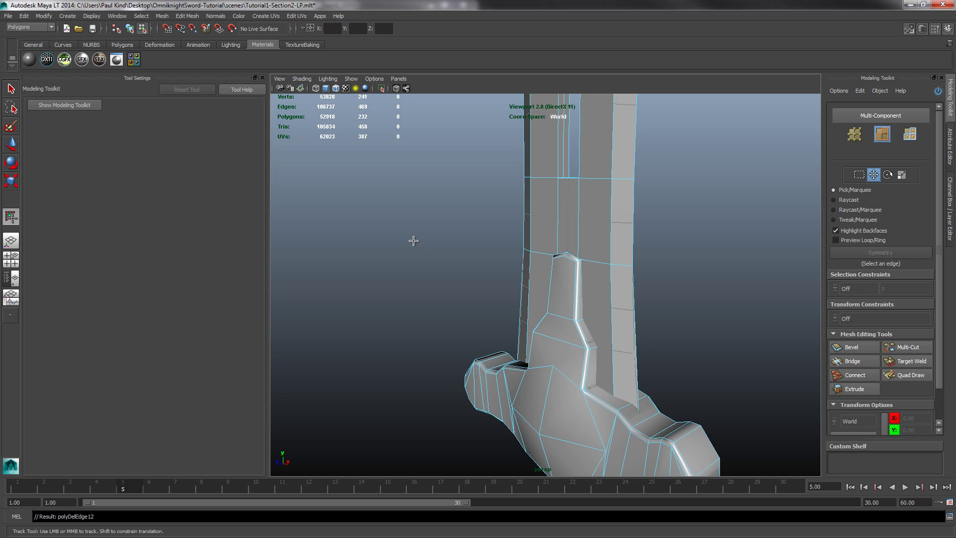
- Connect the top centre vertex of the guard's front tongue to the two vertices at the base of its narrow section
{"action": "left_click_drag", "start_coordinate": [413, 240], "coordinate": [571, 324], "text": "alt"}
{"action": "scroll", "coordinate": [571, 331], "scroll_direction": "up", "scroll_amount": 6}
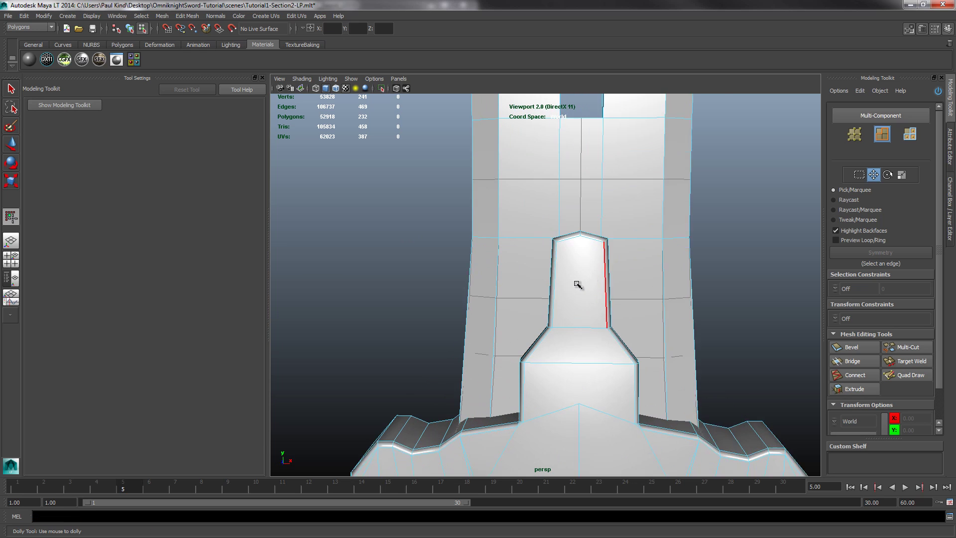
{"action": "scroll", "coordinate": [577, 285], "scroll_direction": "up", "scroll_amount": 2}
{"action": "middle_click_drag", "start_coordinate": [589, 278], "coordinate": [576, 297], "text": "alt"}
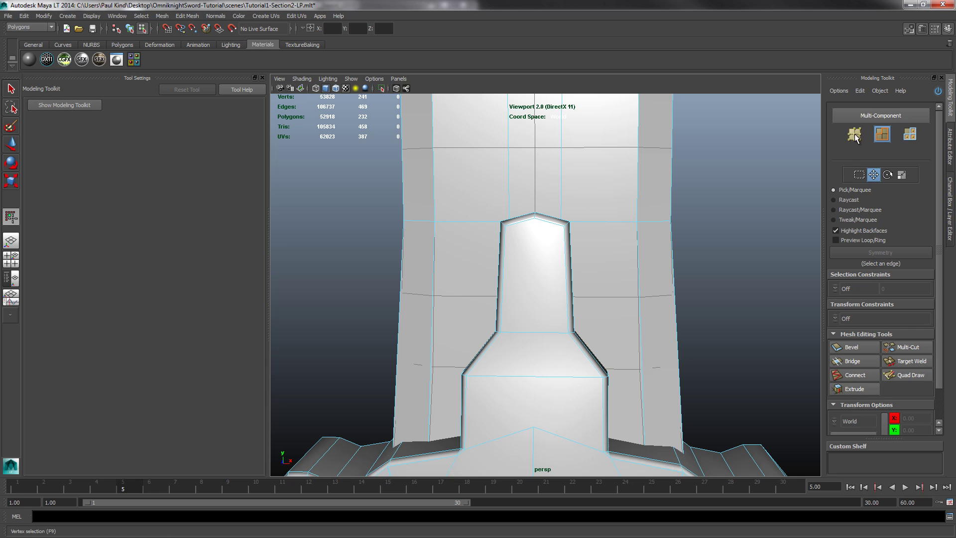
{"action": "left_click", "coordinate": [854, 375]}
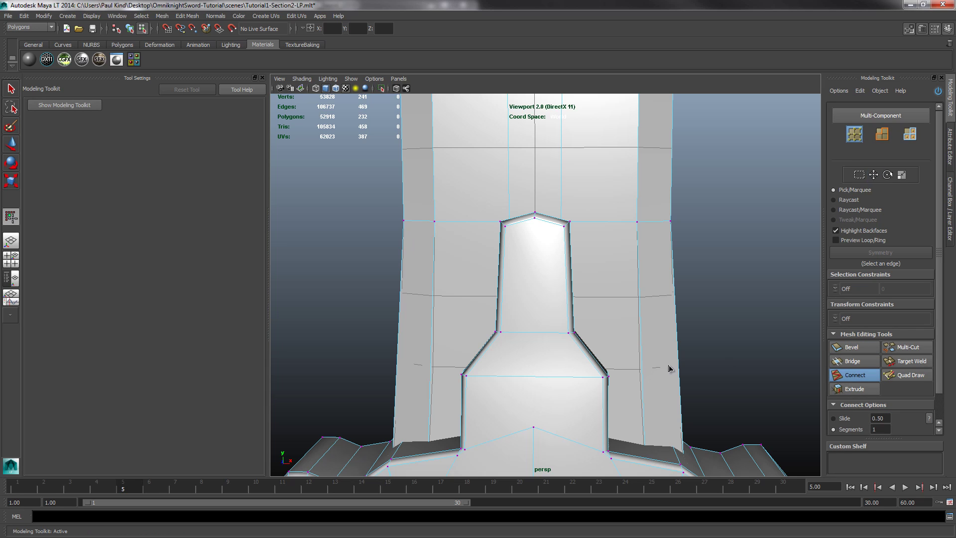
{"action": "left_click", "coordinate": [568, 333]}
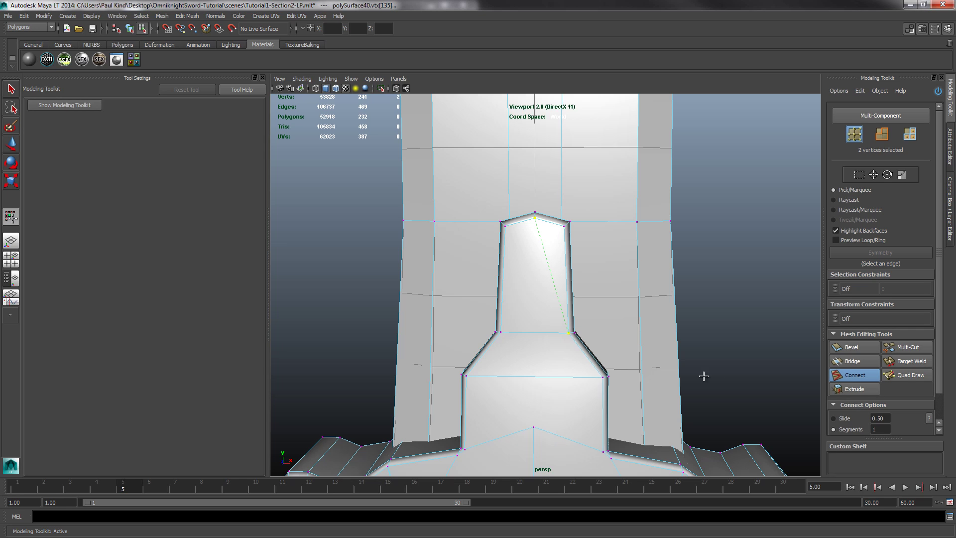
{"action": "left_click", "coordinate": [843, 379]}
{"action": "left_click", "coordinate": [843, 379]}
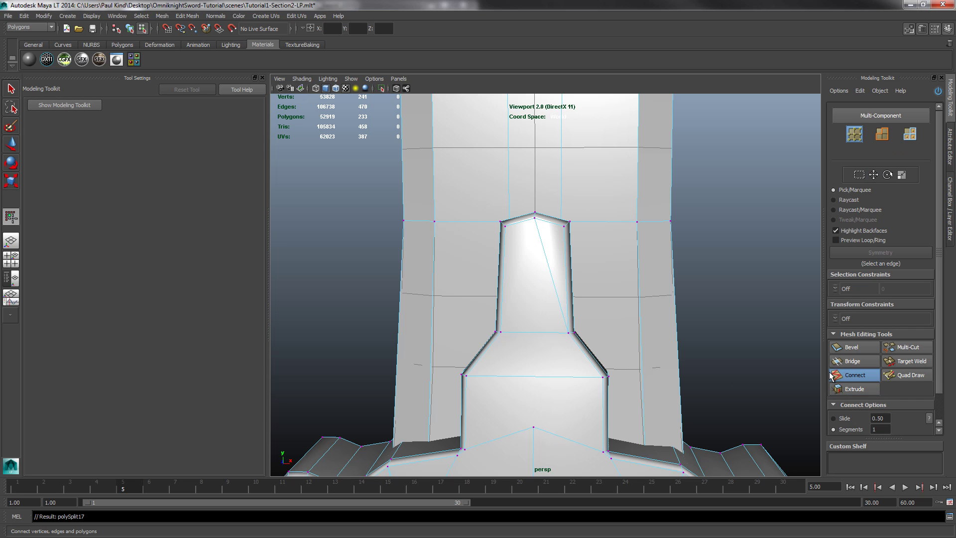
{"action": "left_click", "coordinate": [501, 333]}
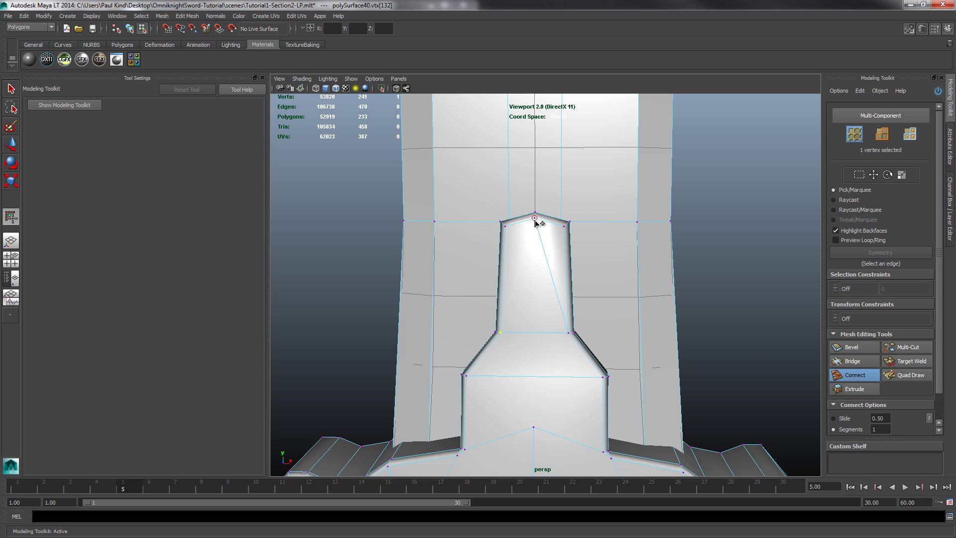
{"action": "left_click", "coordinate": [842, 379]}
- Delete the lengthwise edge loops running near the outer edges of both blade halves, including their vertices
{"action": "left_click_drag", "start_coordinate": [630, 359], "coordinate": [521, 336], "text": "alt"}
{"action": "right_click_drag", "start_coordinate": [520, 337], "coordinate": [601, 268], "text": "alt"}
{"action": "left_click_drag", "start_coordinate": [601, 268], "coordinate": [538, 348], "text": "alt"}
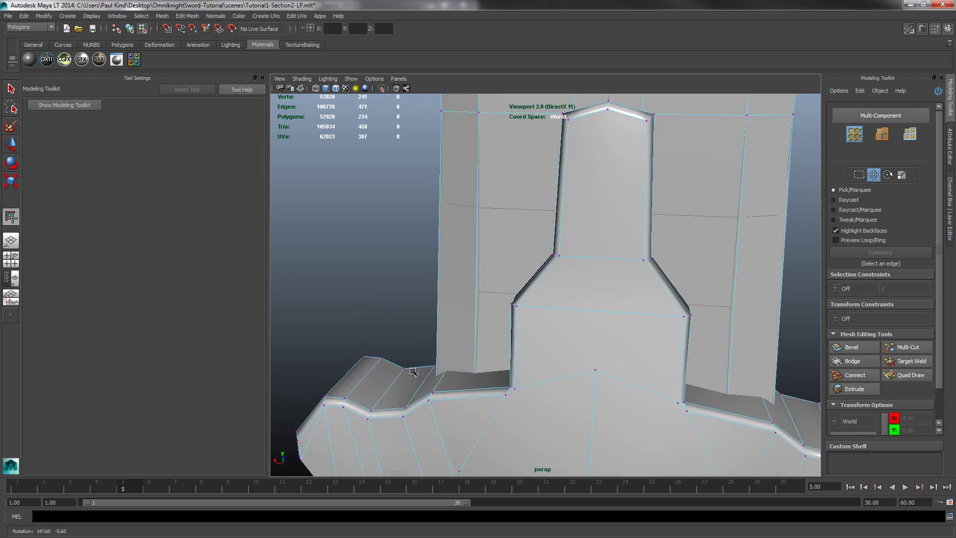
{"action": "right_click_drag", "start_coordinate": [537, 349], "coordinate": [573, 308], "text": "alt"}
{"action": "middle_click_drag", "start_coordinate": [573, 308], "coordinate": [738, 331], "text": "alt"}
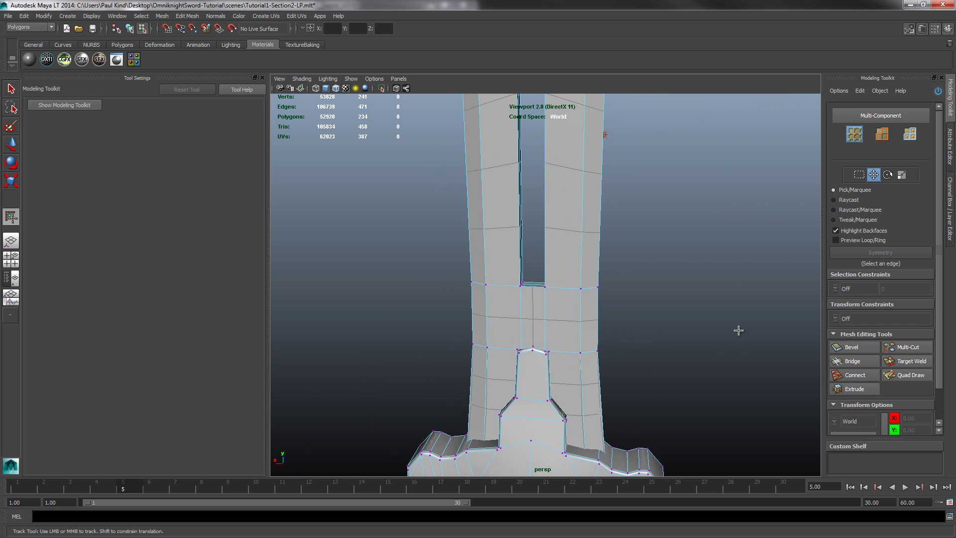
{"action": "right_click", "coordinate": [588, 310]}
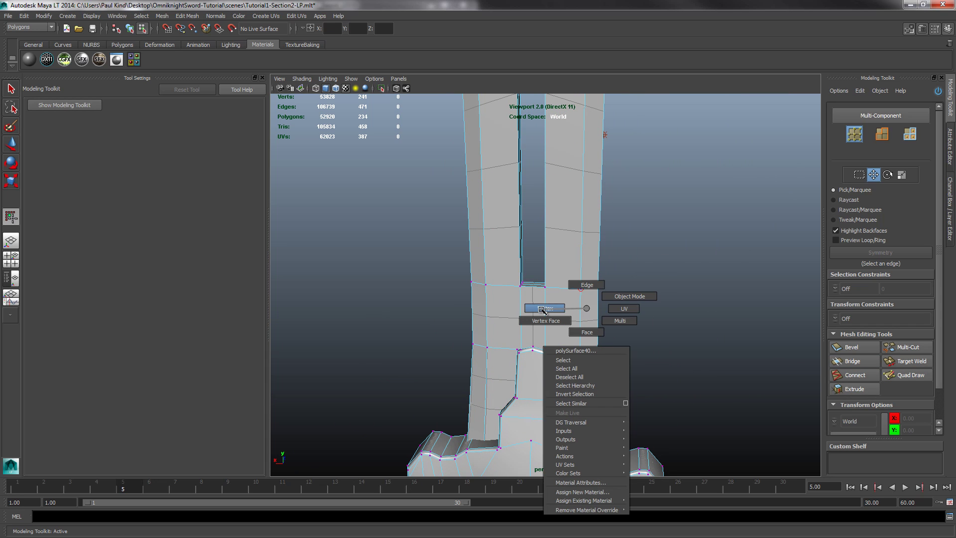
{"action": "left_click", "coordinate": [586, 286]}
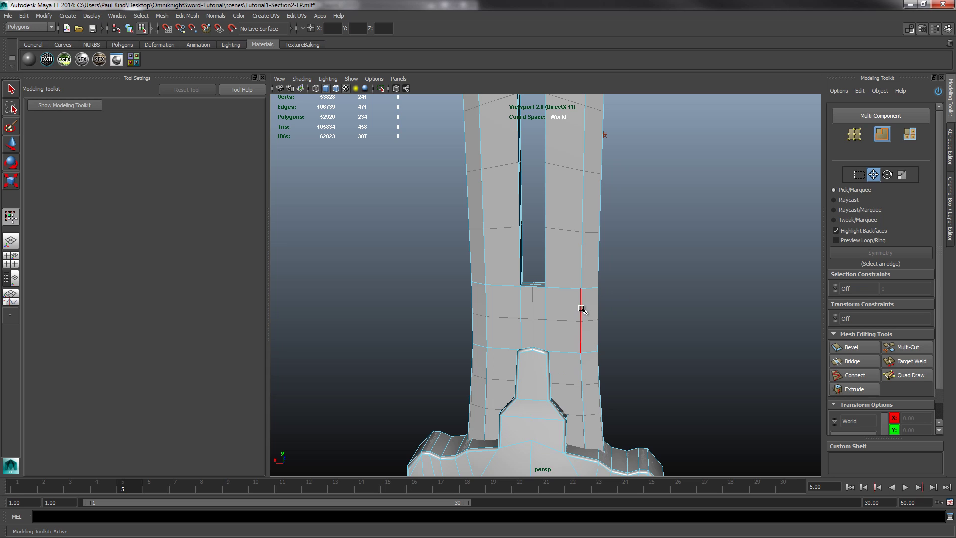
{"action": "double_click", "coordinate": [580, 308]}
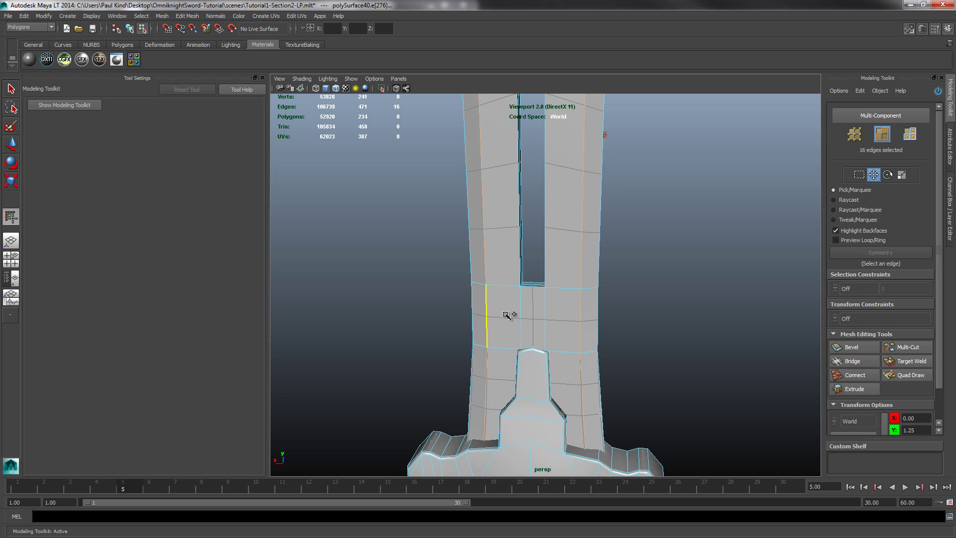
{"action": "scroll", "coordinate": [599, 286], "scroll_direction": "down", "scroll_amount": 10}
{"action": "left_click_drag", "start_coordinate": [582, 243], "coordinate": [625, 266], "text": "alt"}
{"action": "key", "text": "ctrl+Delete"}
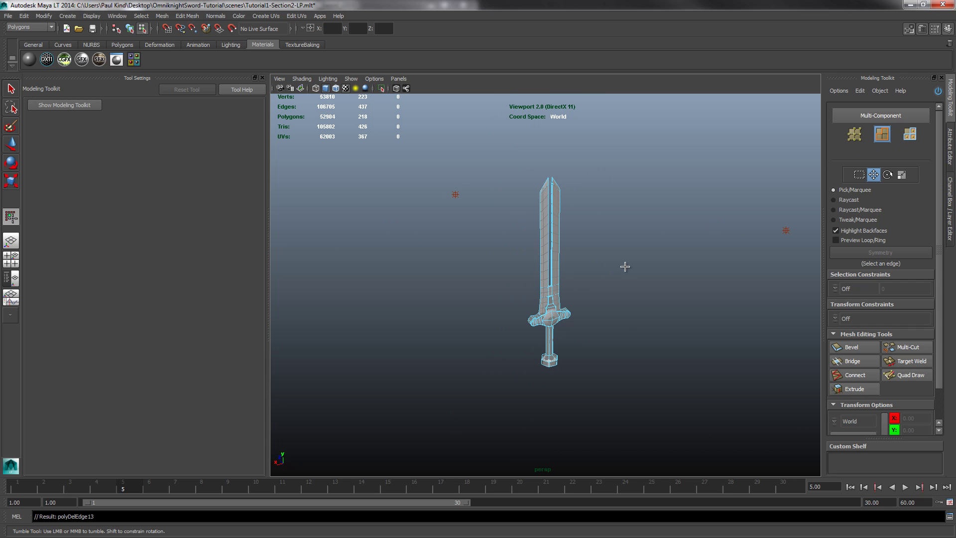
- Delete the lengthwise edges along the inner walls of the blade's slot and the short edges crossing them near the tips
{"action": "scroll", "coordinate": [549, 200], "scroll_direction": "up", "scroll_amount": 5}
{"action": "left_click_drag", "start_coordinate": [570, 241], "coordinate": [468, 272], "text": "alt"}
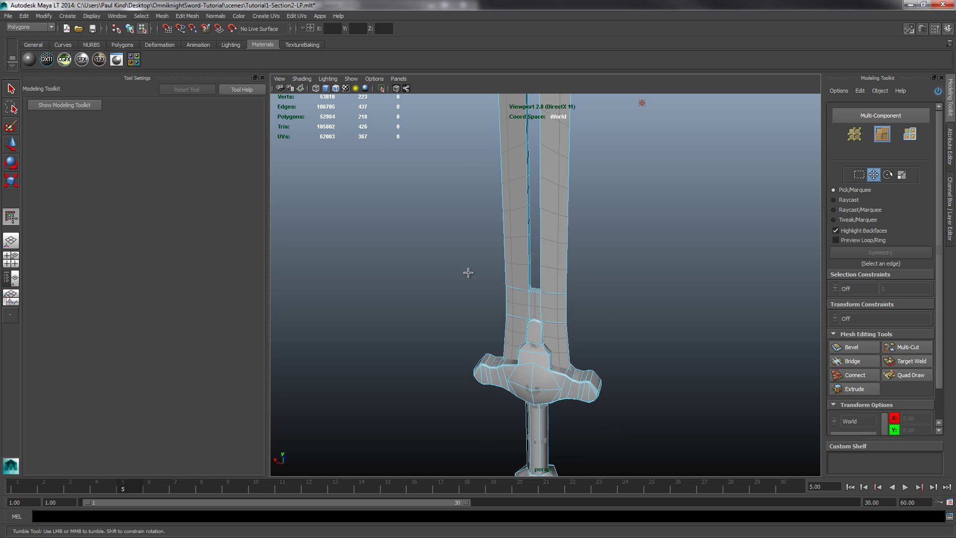
{"action": "left_click_drag", "start_coordinate": [587, 248], "coordinate": [523, 282], "text": "alt"}
{"action": "right_click_drag", "start_coordinate": [523, 282], "coordinate": [534, 284], "text": "alt"}
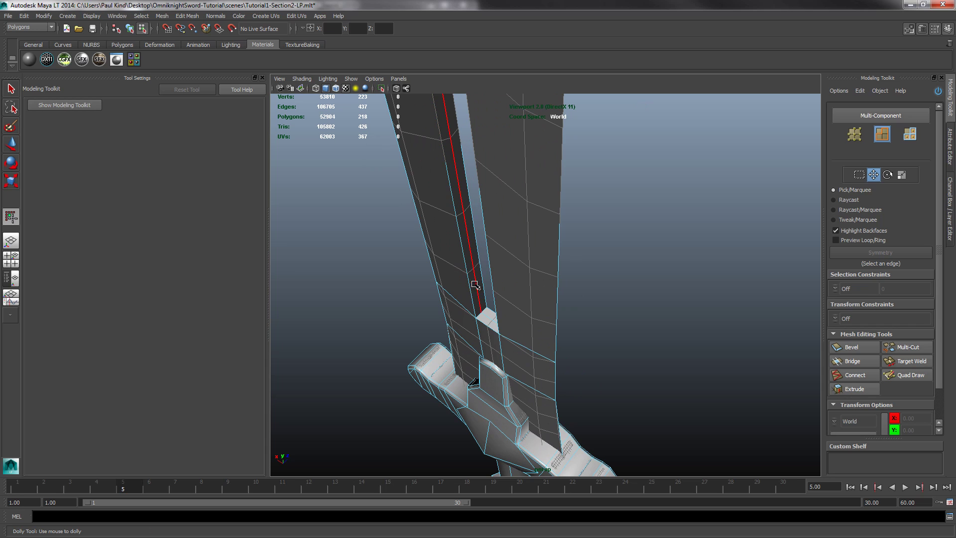
{"action": "double_click", "coordinate": [476, 283]}
{"action": "left_click_drag", "start_coordinate": [474, 282], "coordinate": [548, 324], "text": "alt"}
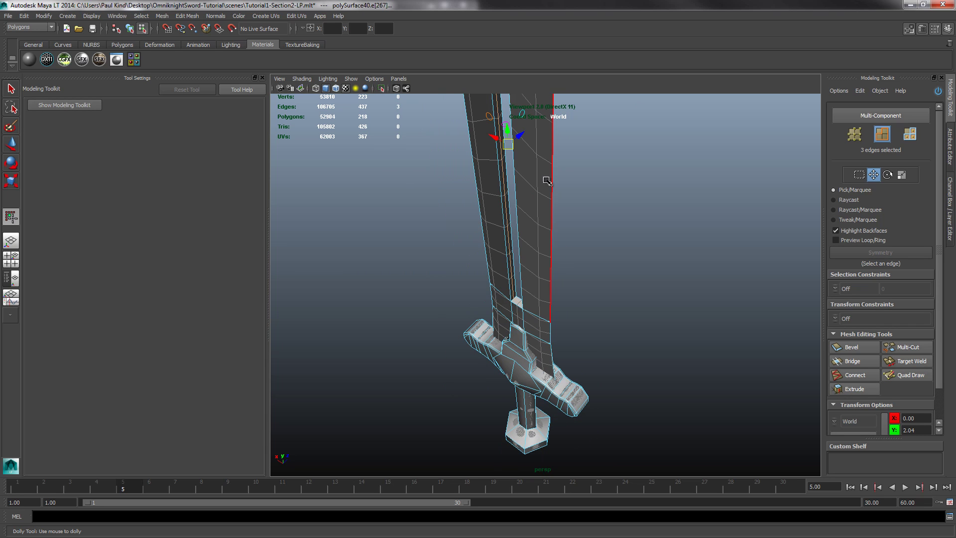
{"action": "right_click_drag", "start_coordinate": [547, 323], "coordinate": [559, 348], "text": "alt"}
{"action": "middle_click_drag", "start_coordinate": [559, 348], "coordinate": [559, 345], "text": "alt"}
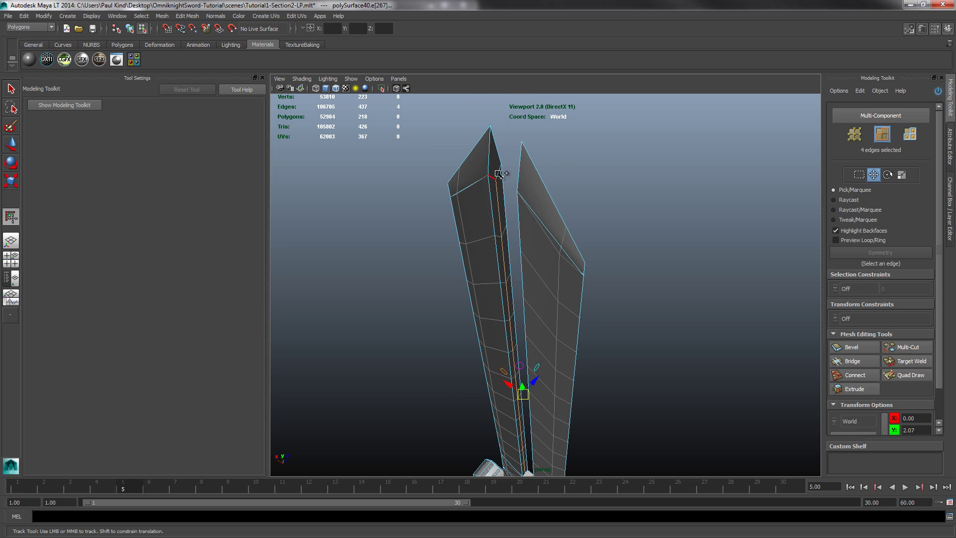
{"action": "left_click", "coordinate": [499, 174], "text": "shift"}
{"action": "left_click_drag", "start_coordinate": [503, 170], "coordinate": [634, 262], "text": "alt"}
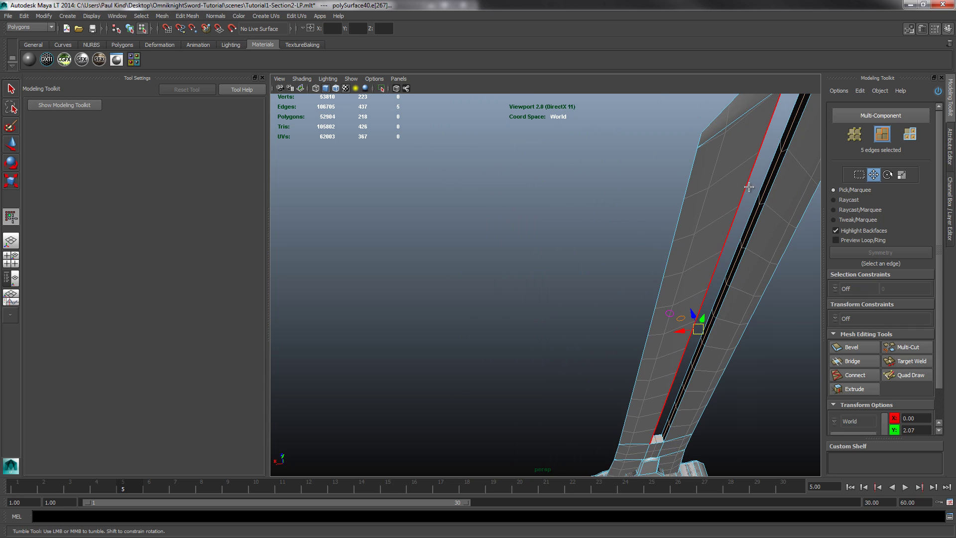
{"action": "left_click_drag", "start_coordinate": [748, 187], "coordinate": [673, 280], "text": "alt"}
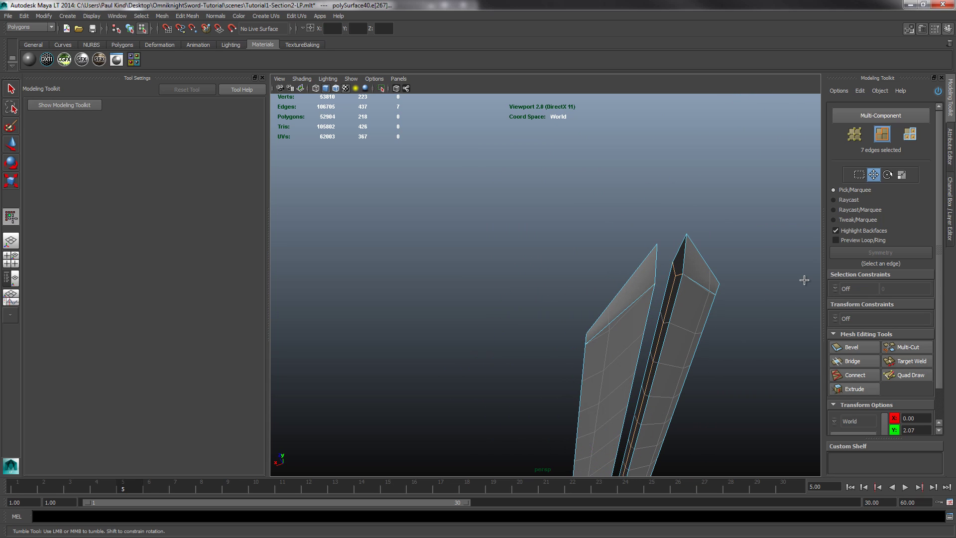
{"action": "key", "text": "ctrl+Delete"}
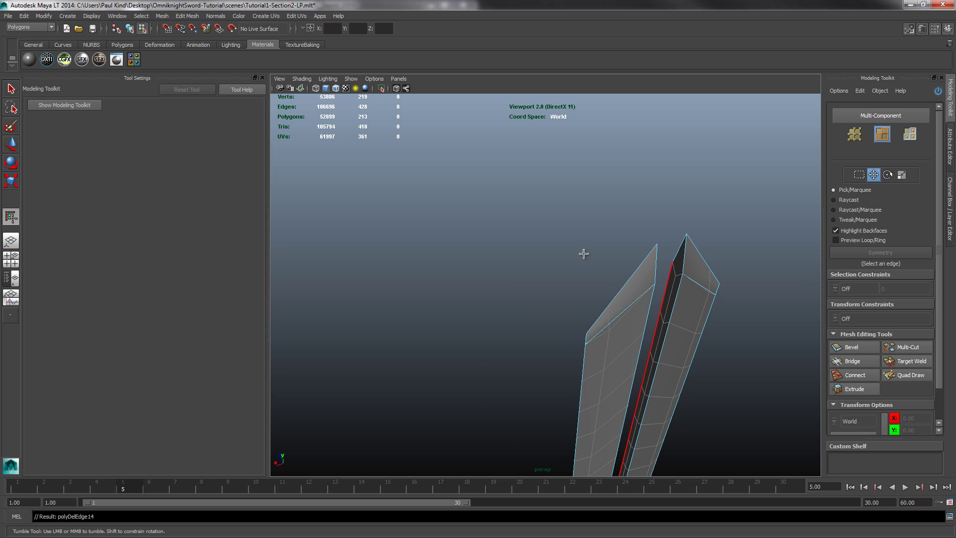
- Connect the two vertices at the base of the tip on the slot wall of one blade half
{"action": "left_click_drag", "start_coordinate": [584, 254], "coordinate": [700, 320], "text": "alt"}
{"action": "left_click_drag", "start_coordinate": [668, 239], "coordinate": [512, 273], "text": "alt"}
{"action": "scroll", "coordinate": [514, 273], "scroll_direction": "up", "scroll_amount": 5}
{"action": "scroll", "coordinate": [490, 282], "scroll_direction": "down", "scroll_amount": 3}
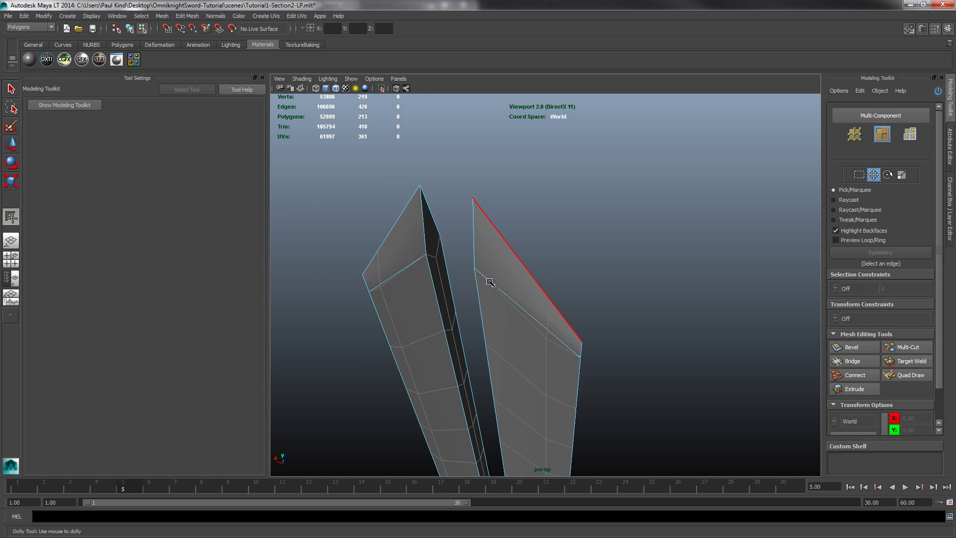
{"action": "left_click", "coordinate": [856, 138]}
{"action": "left_click", "coordinate": [855, 374]}
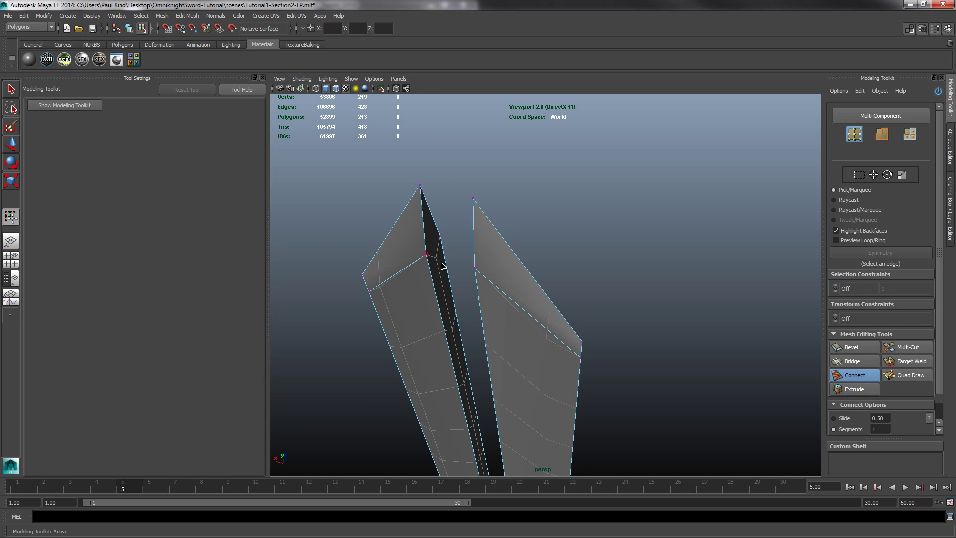
{"action": "left_click", "coordinate": [426, 254]}
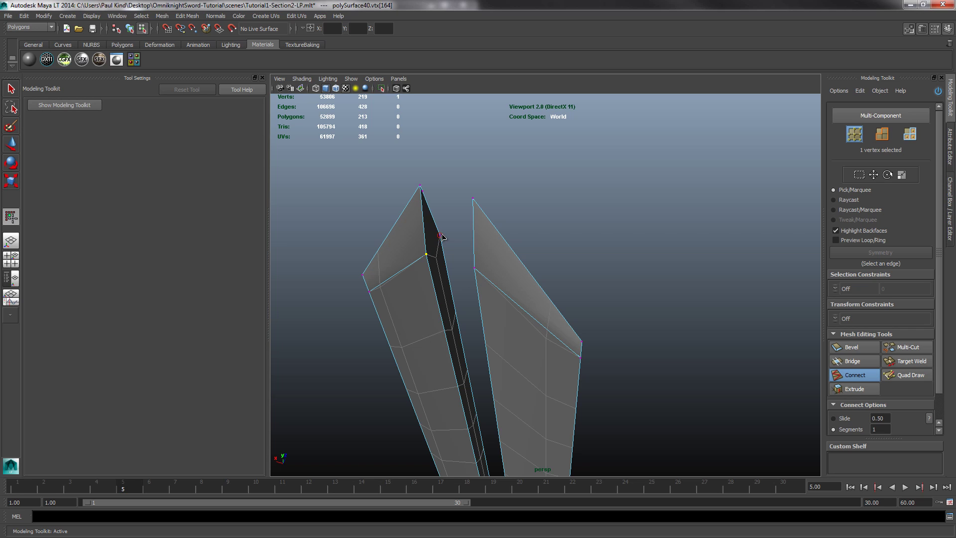
{"action": "left_click", "coordinate": [848, 375]}
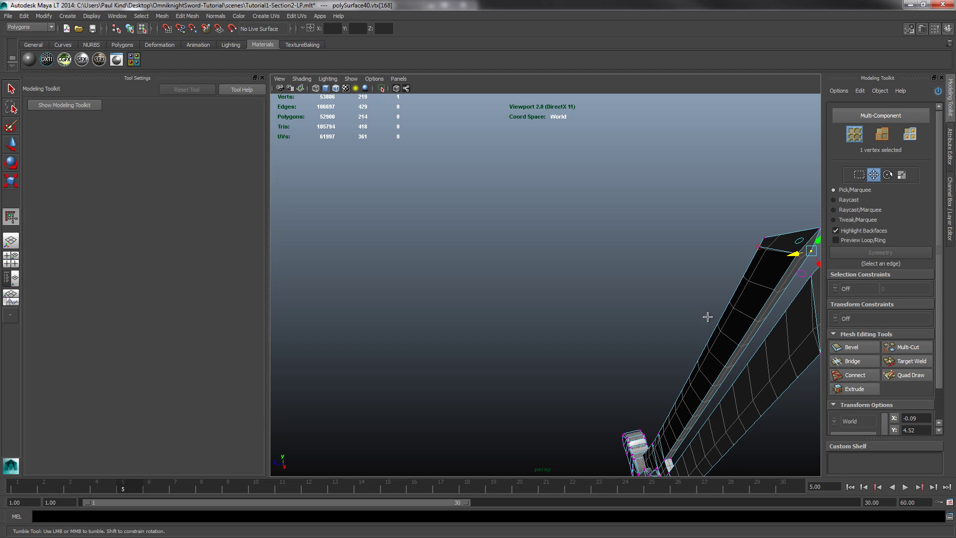
- Connect the matching pair of vertices at the base of the tip on the other blade half's slot wall
{"action": "left_click_drag", "start_coordinate": [701, 304], "coordinate": [706, 278], "text": "alt"}
{"action": "middle_click_drag", "start_coordinate": [706, 277], "coordinate": [671, 364], "text": "alt"}
{"action": "scroll", "coordinate": [657, 330], "scroll_direction": "up", "scroll_amount": 5}
{"action": "scroll", "coordinate": [657, 330], "scroll_direction": "down", "scroll_amount": 3}
{"action": "left_click", "coordinate": [732, 393], "text": "shift"}
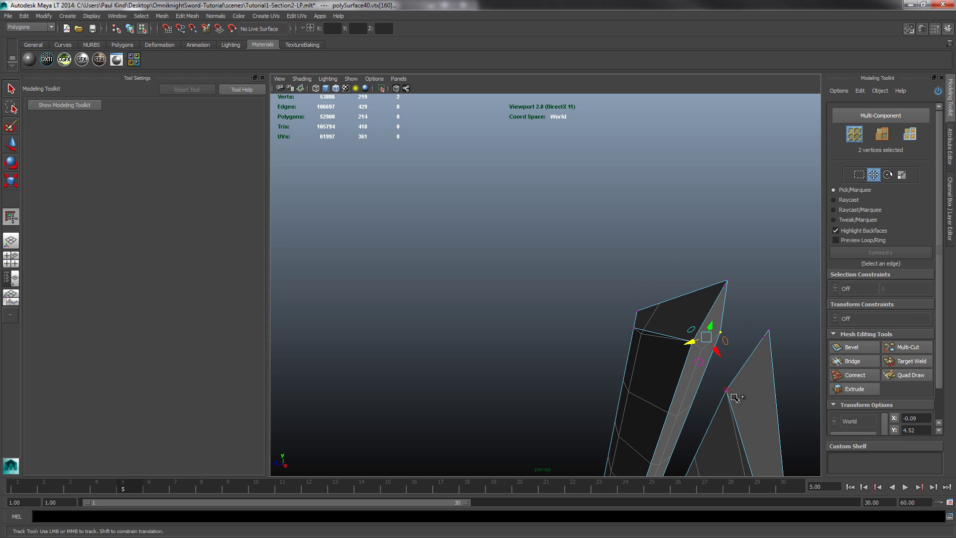
{"action": "left_click", "coordinate": [856, 374]}
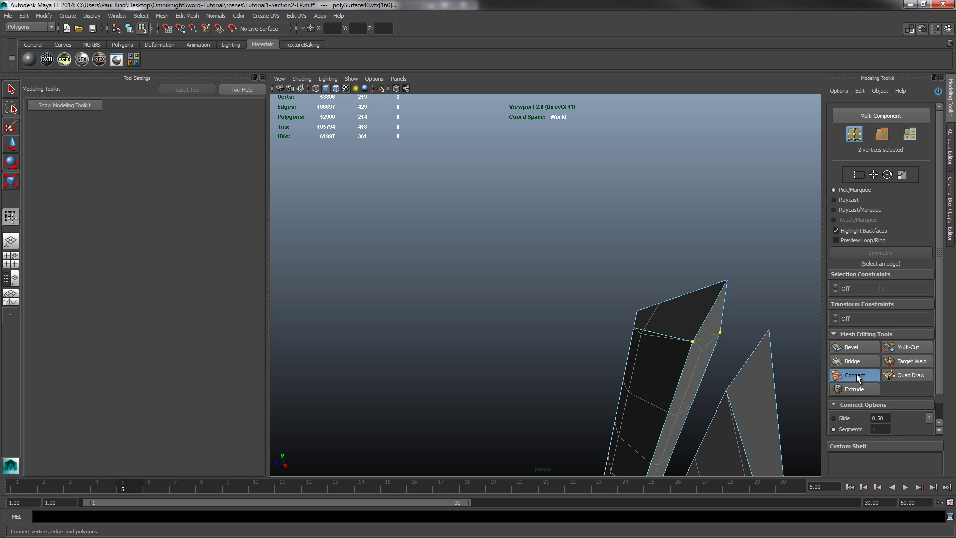
{"action": "left_click", "coordinate": [856, 378]}
- Examine both blade halves from the tips down to the guard for remaining edges to clean up
{"action": "left_click_drag", "start_coordinate": [705, 369], "coordinate": [547, 368], "text": "alt"}
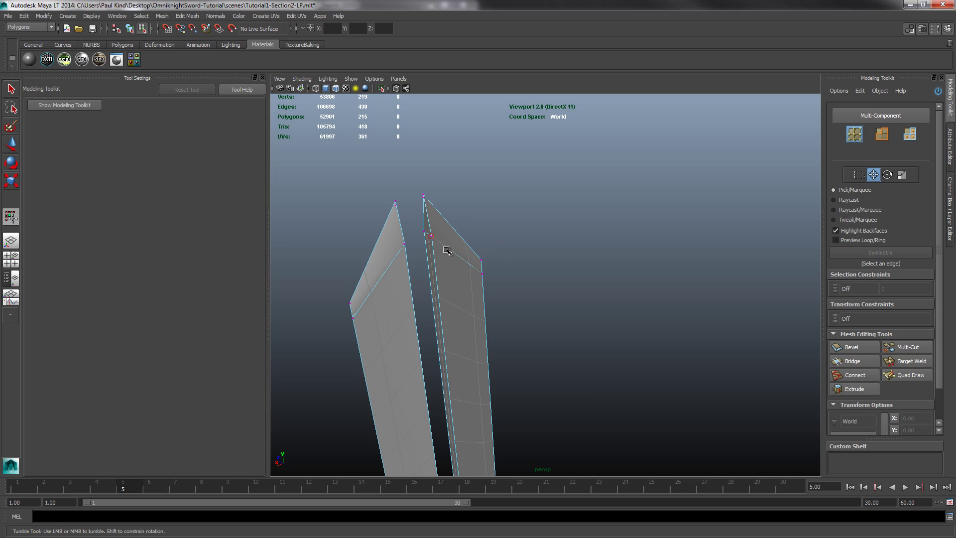
{"action": "left_click_drag", "start_coordinate": [446, 238], "coordinate": [502, 319], "text": "alt"}
{"action": "scroll", "coordinate": [503, 320], "scroll_direction": "up", "scroll_amount": 2}
{"action": "scroll", "coordinate": [585, 348], "scroll_direction": "up", "scroll_amount": 5}
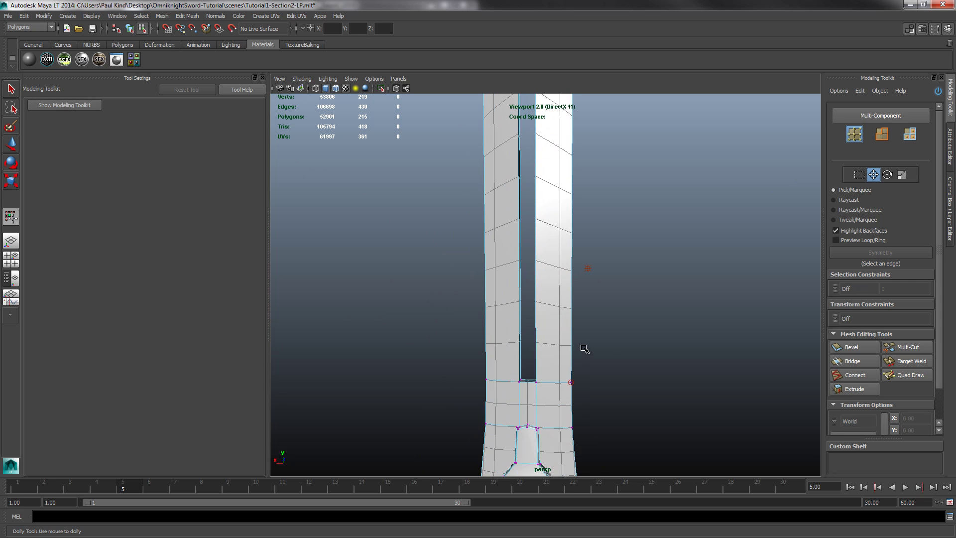
{"action": "left_click_drag", "start_coordinate": [567, 302], "coordinate": [593, 360], "text": "alt"}
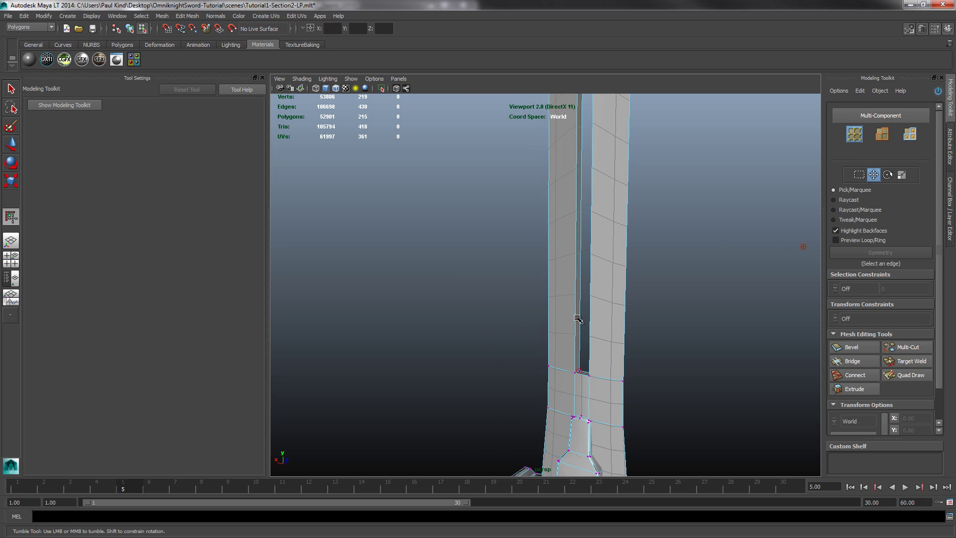
{"action": "middle_click_drag", "start_coordinate": [576, 218], "coordinate": [540, 401], "text": "alt"}
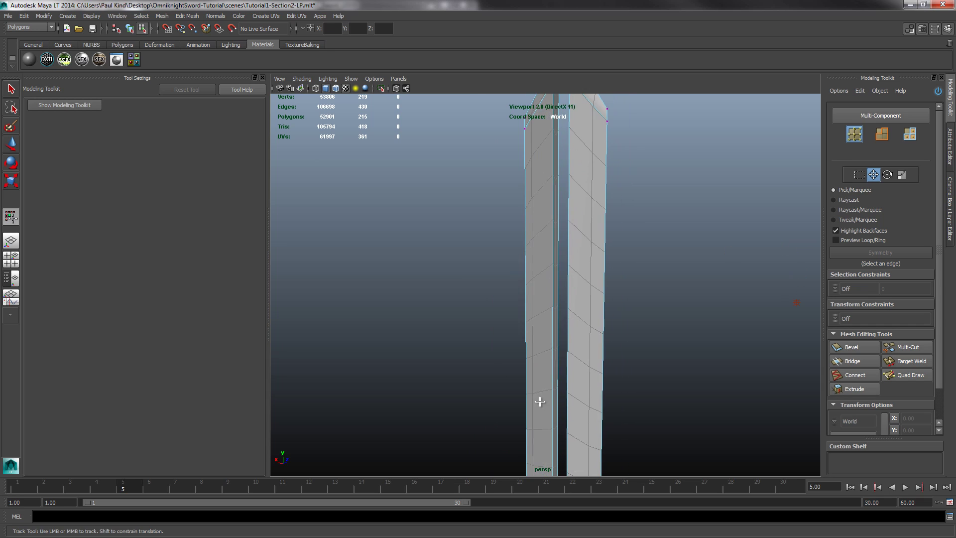
{"action": "middle_click_drag", "start_coordinate": [585, 197], "coordinate": [575, 249], "text": "alt"}
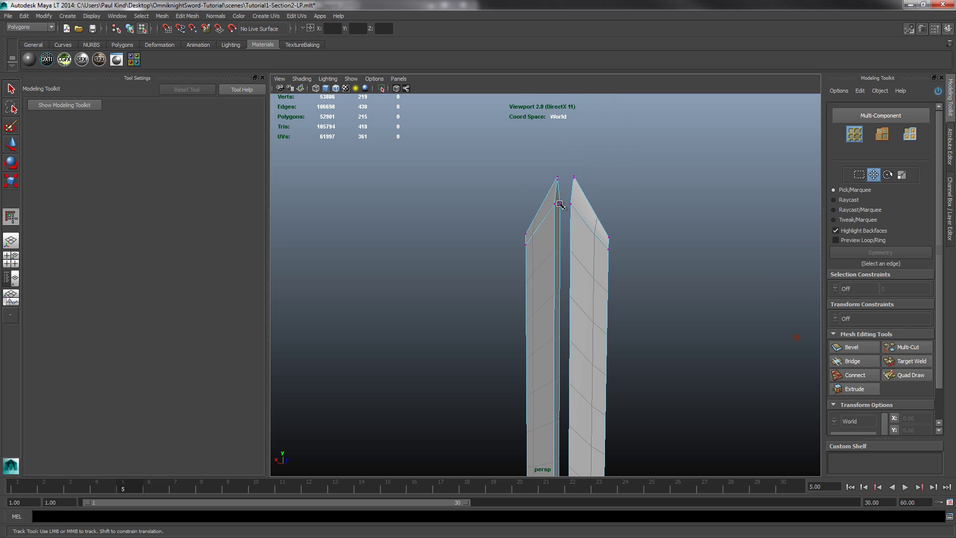
{"action": "middle_click_drag", "start_coordinate": [591, 332], "coordinate": [575, 220], "text": "alt"}
{"action": "right_click_drag", "start_coordinate": [578, 393], "coordinate": [578, 344], "text": "alt"}
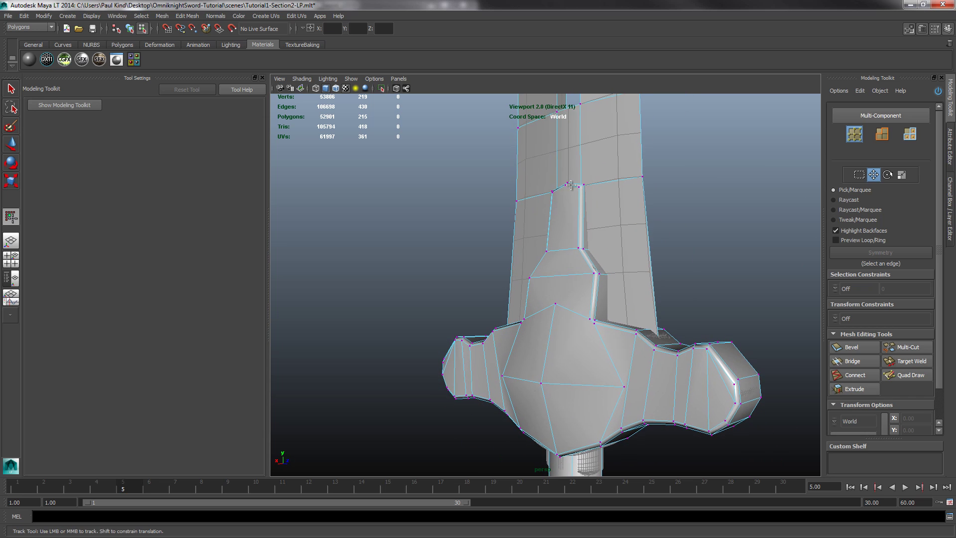
- Delete the edge loop running across the blade level with the top of the guard's tongue, including its vertices
{"action": "left_click_drag", "start_coordinate": [577, 344], "coordinate": [592, 315], "text": "alt"}
{"action": "left_click_drag", "start_coordinate": [705, 374], "coordinate": [629, 222], "text": "alt"}
{"action": "left_click_drag", "start_coordinate": [630, 231], "coordinate": [643, 156], "text": "alt"}
{"action": "right_click_drag", "start_coordinate": [639, 144], "coordinate": [639, 123]}
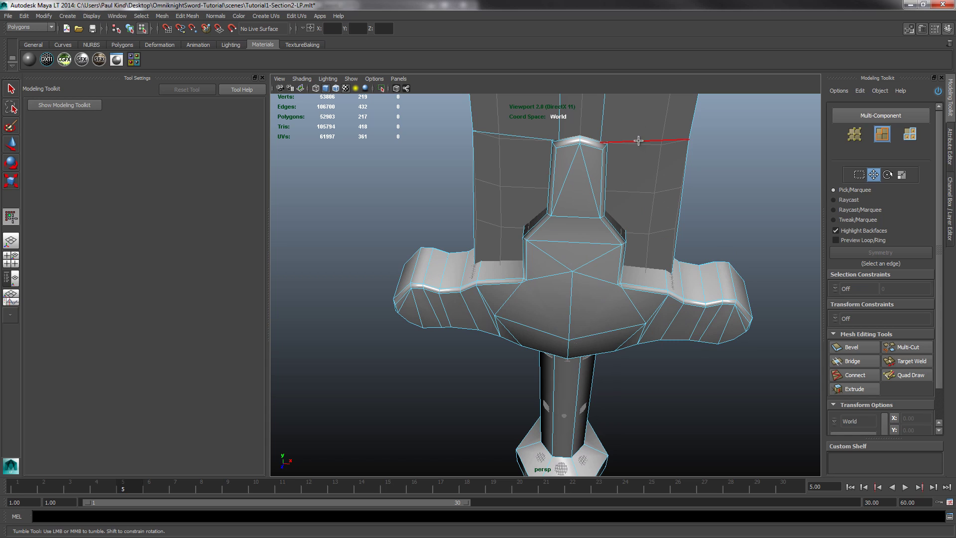
{"action": "double_click", "coordinate": [657, 141]}
{"action": "key", "text": "Delete"}
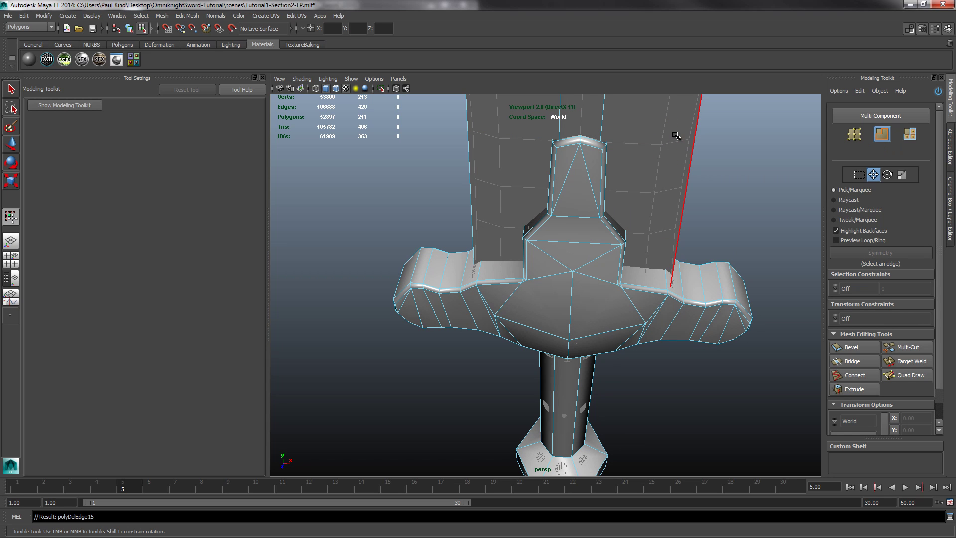
- Delete the inner vertical edge on each arm of the guard's front face, just outside the central section
{"action": "scroll", "coordinate": [626, 164], "scroll_direction": "down", "scroll_amount": 5}
{"action": "left_click_drag", "start_coordinate": [626, 165], "coordinate": [599, 220], "text": "alt"}
{"action": "scroll", "coordinate": [599, 219], "scroll_direction": "up", "scroll_amount": 6}
{"action": "left_click", "coordinate": [635, 289]}
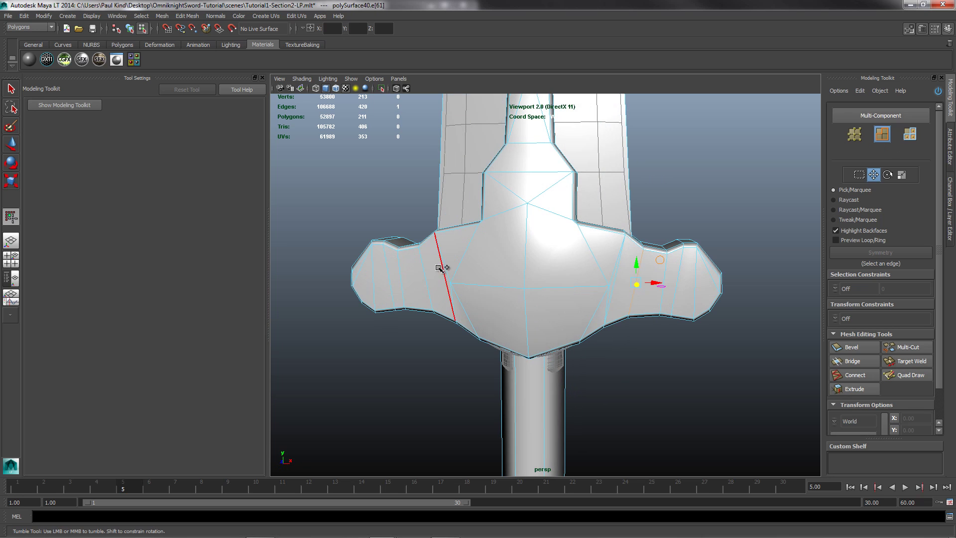
{"action": "left_click", "coordinate": [424, 277], "text": "shift"}
{"action": "key", "text": "Delete"}
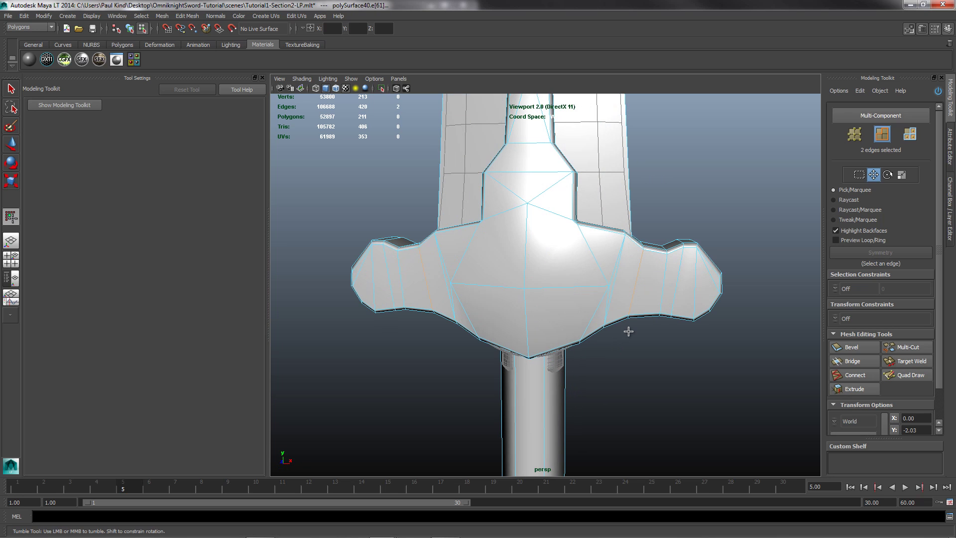
- Delete the matching inner vertical edge on each arm of the guard's back face
{"action": "left_click_drag", "start_coordinate": [630, 332], "coordinate": [457, 265], "text": "alt"}
{"action": "left_click", "coordinate": [457, 265]}
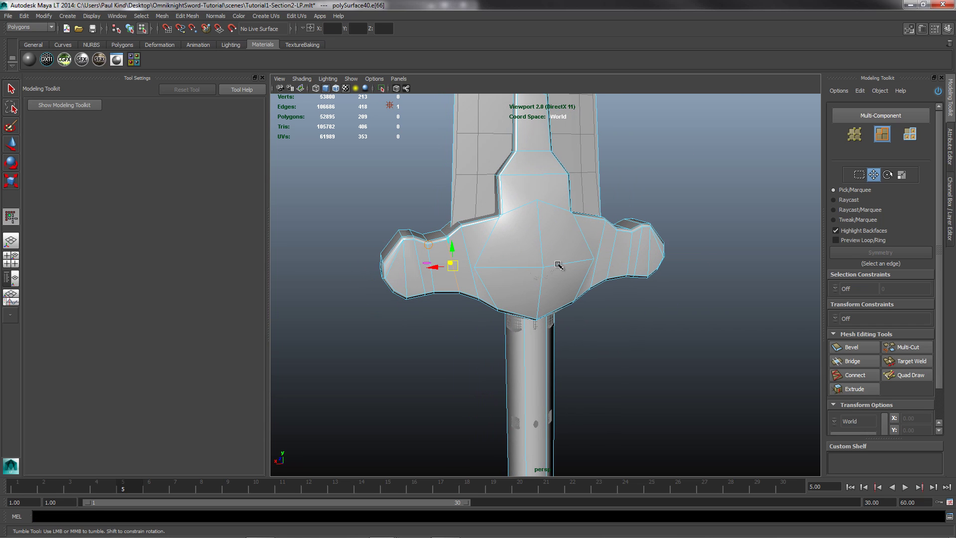
{"action": "left_click", "coordinate": [612, 254], "text": "shift"}
{"action": "left_click_drag", "start_coordinate": [612, 254], "coordinate": [643, 278], "text": "alt"}
{"action": "key", "text": "Delete"}
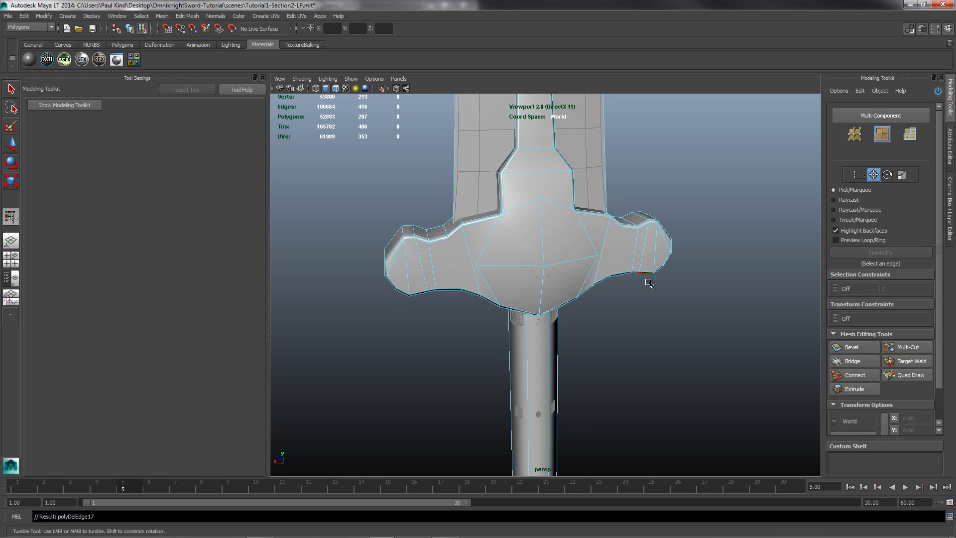
- Delete the leftover short edges crossing the underside of both guard arms, including their vertices
{"action": "left_click_drag", "start_coordinate": [701, 298], "coordinate": [625, 339], "text": "alt"}
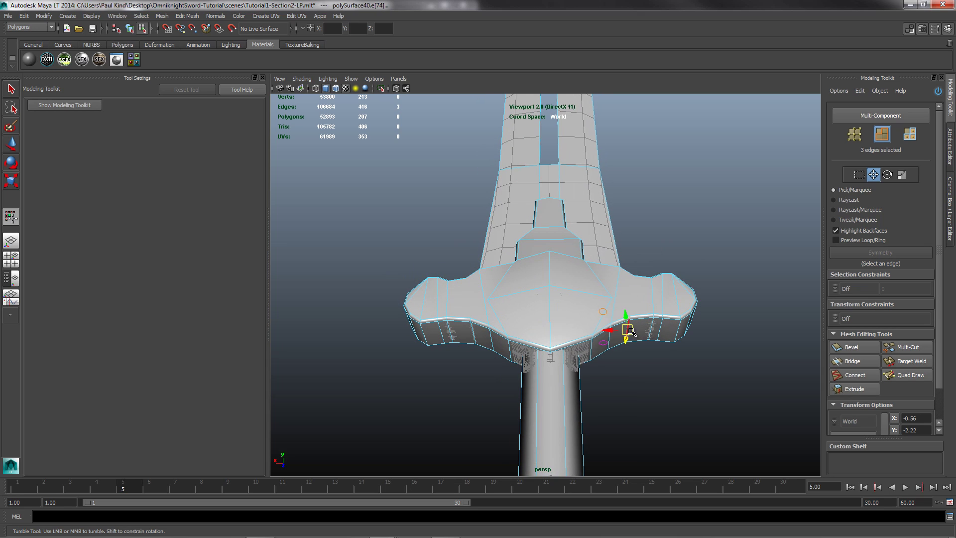
{"action": "left_click", "coordinate": [474, 336], "text": "shift"}
{"action": "key", "text": "Delete"}
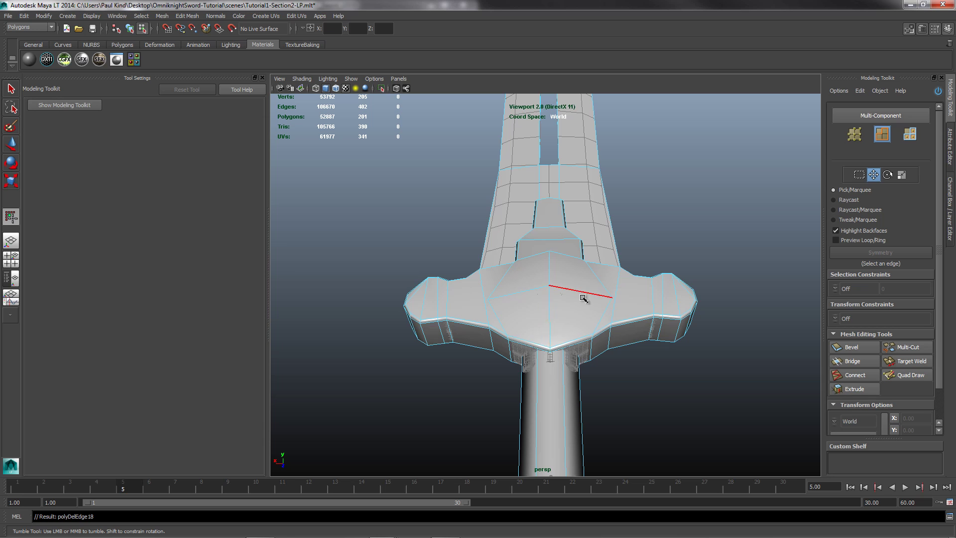
- On one arm of the guard's back face, connect the upper-rim vertex beside the central section to the lower-rim vertex
{"action": "left_click_drag", "start_coordinate": [582, 299], "coordinate": [377, 171], "text": "alt"}
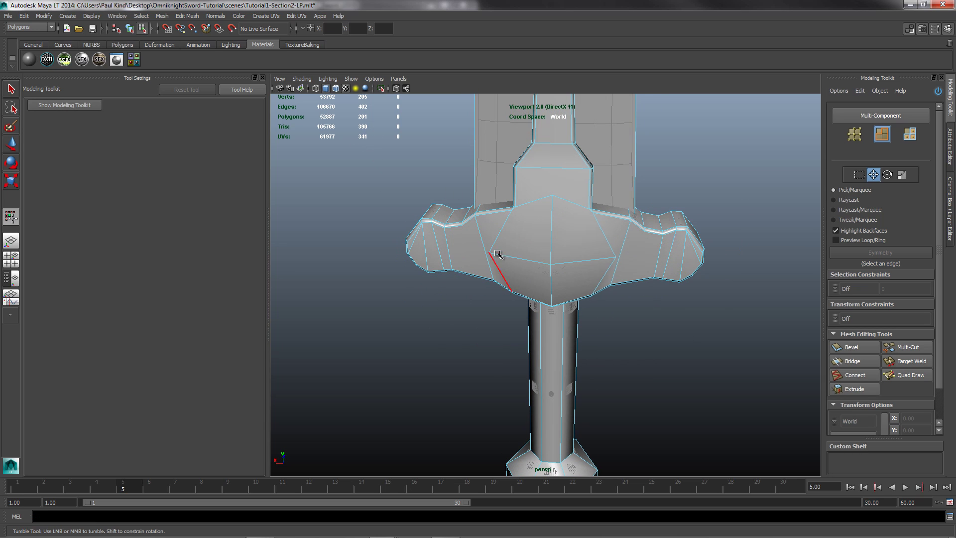
{"action": "left_click_drag", "start_coordinate": [497, 269], "coordinate": [581, 269], "text": "alt"}
{"action": "scroll", "coordinate": [581, 270], "scroll_direction": "up", "scroll_amount": 5}
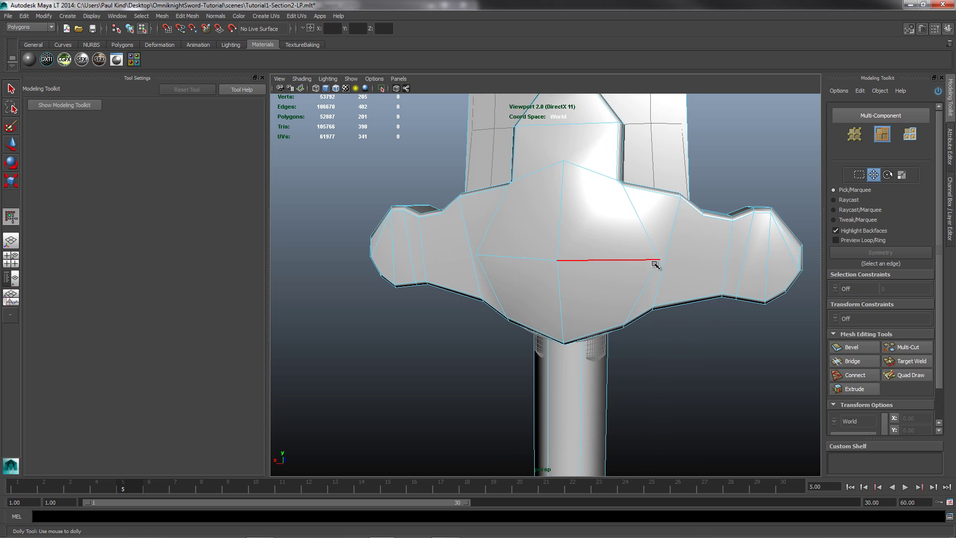
{"action": "middle_click_drag", "start_coordinate": [704, 246], "coordinate": [594, 272], "text": "alt"}
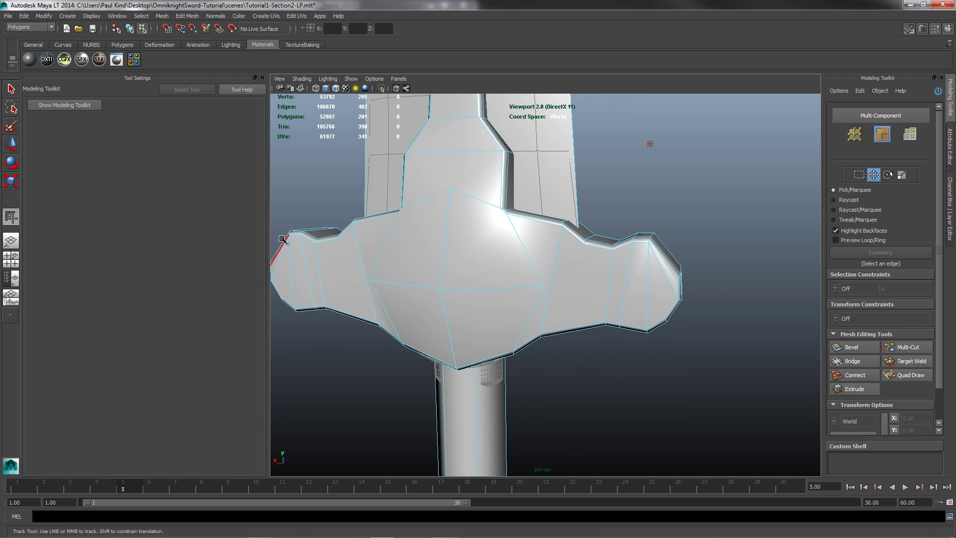
{"action": "left_click", "coordinate": [849, 375]}
{"action": "left_click", "coordinate": [855, 135]}
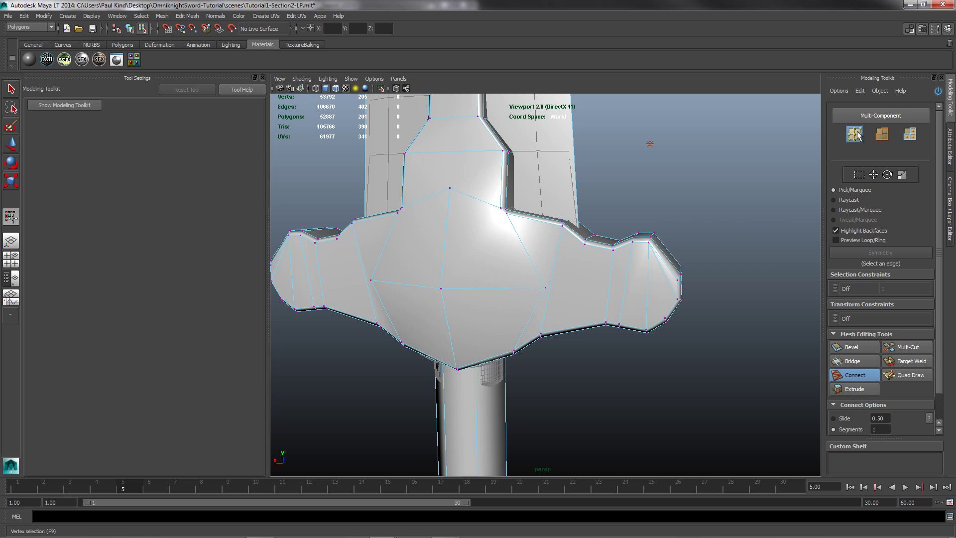
{"action": "left_click", "coordinate": [585, 244]}
{"action": "left_click", "coordinate": [540, 333]}
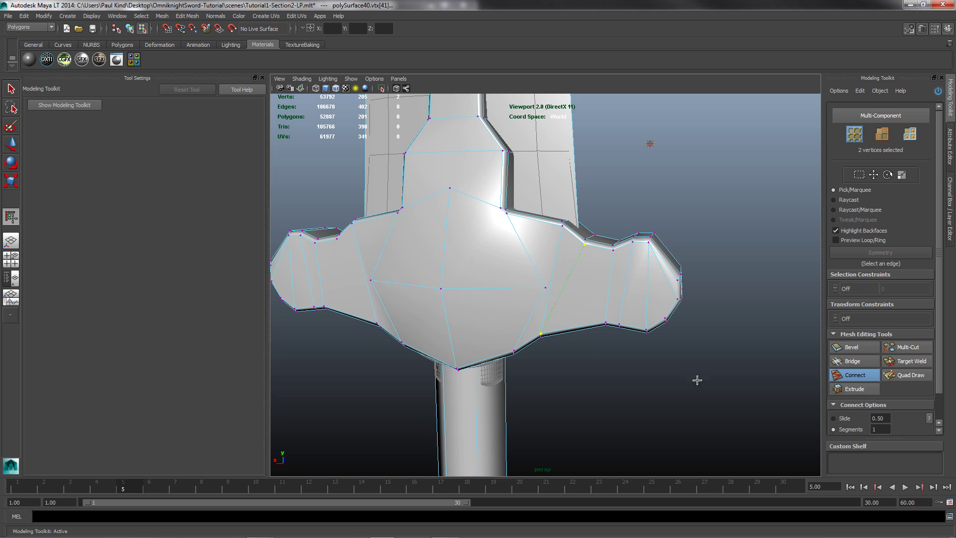
{"action": "left_click", "coordinate": [855, 375]}
- Connect the matching upper and lower rim vertices on the opposite arm of the guard's back face
{"action": "left_click_drag", "start_coordinate": [422, 324], "coordinate": [552, 311], "text": "alt"}
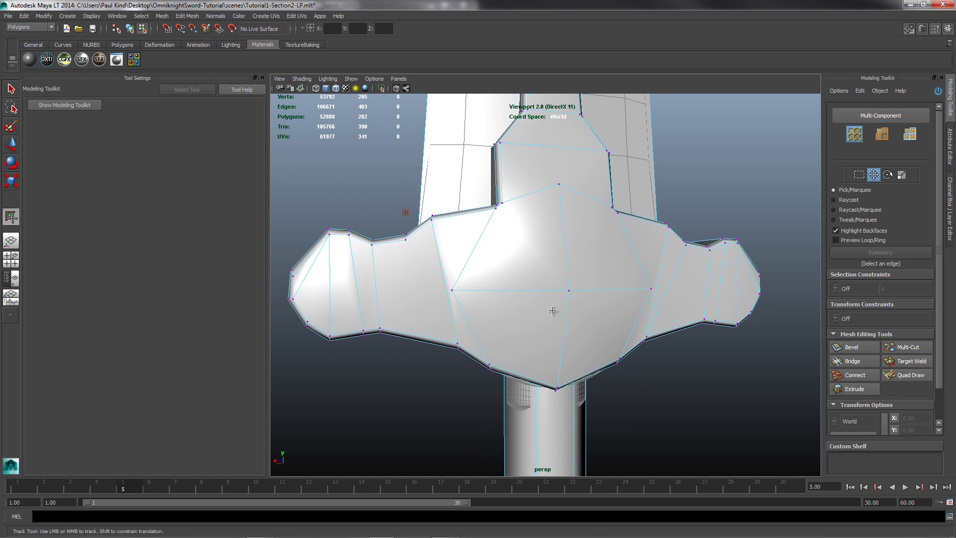
{"action": "left_click", "coordinate": [407, 240]}
{"action": "left_click", "coordinate": [457, 344], "text": "shift"}
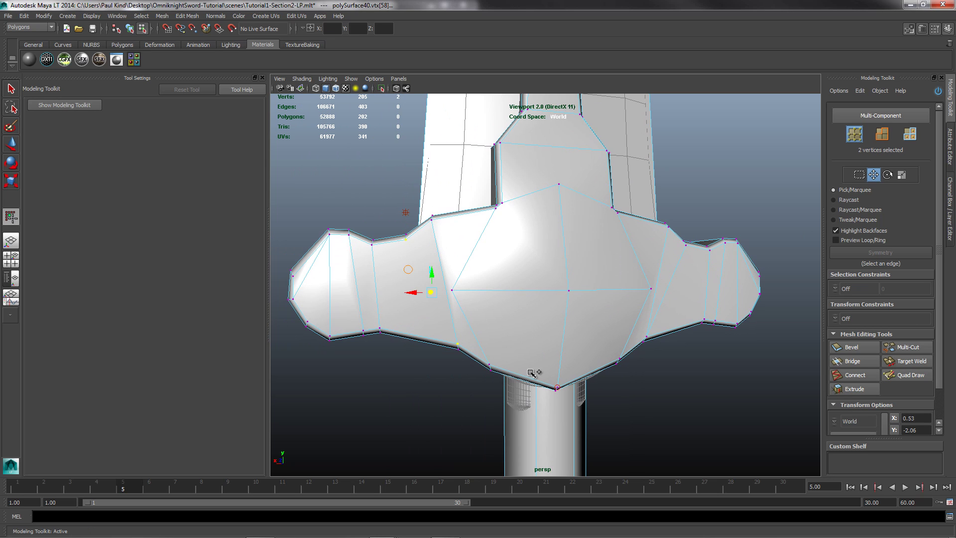
{"action": "left_click", "coordinate": [848, 378]}
{"action": "left_click", "coordinate": [847, 379]}
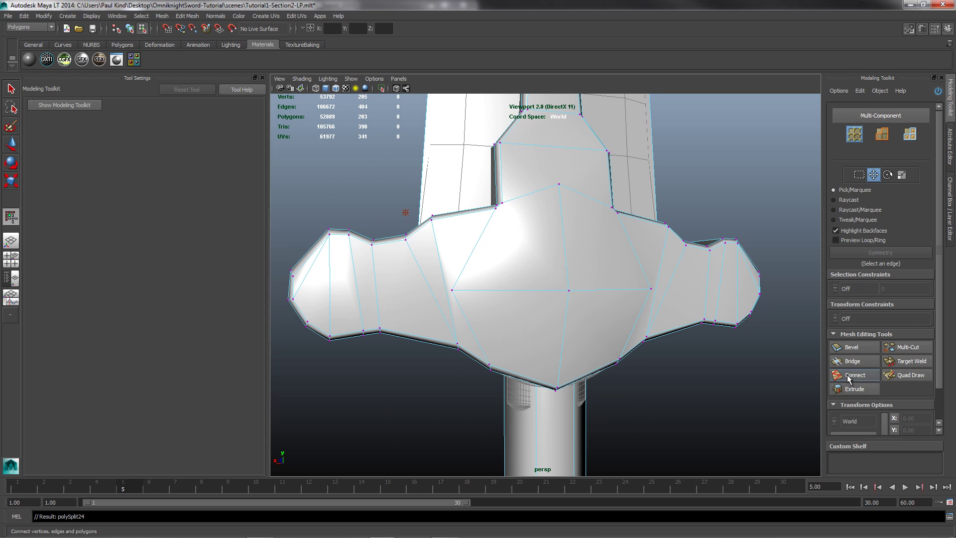
- On both arms of the guard's front face, connect the upper-rim vertex beside the central section to the lower-rim vertex
{"action": "left_click_drag", "start_coordinate": [478, 299], "coordinate": [704, 245], "text": "alt"}
{"action": "left_click", "coordinate": [695, 233]}
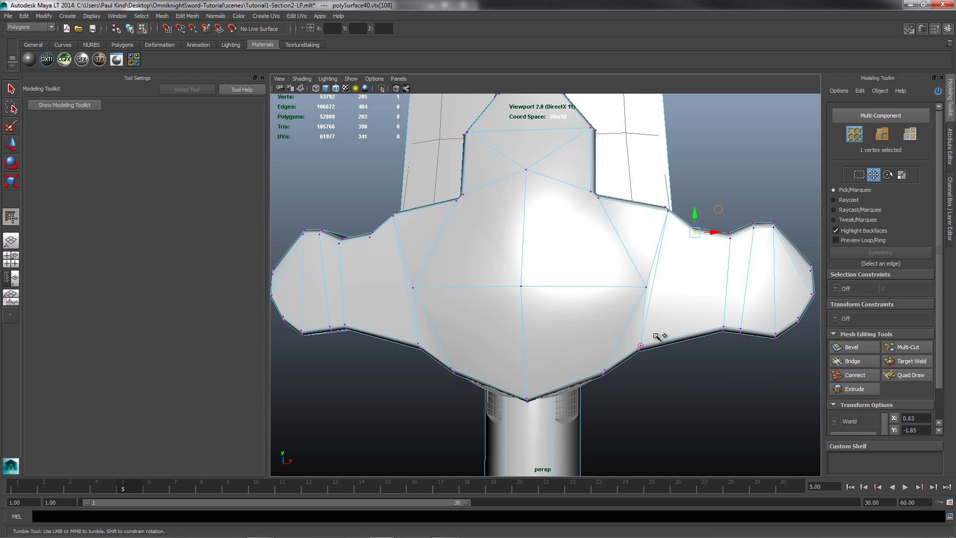
{"action": "left_click", "coordinate": [641, 345], "text": "shift"}
{"action": "left_click", "coordinate": [869, 379]}
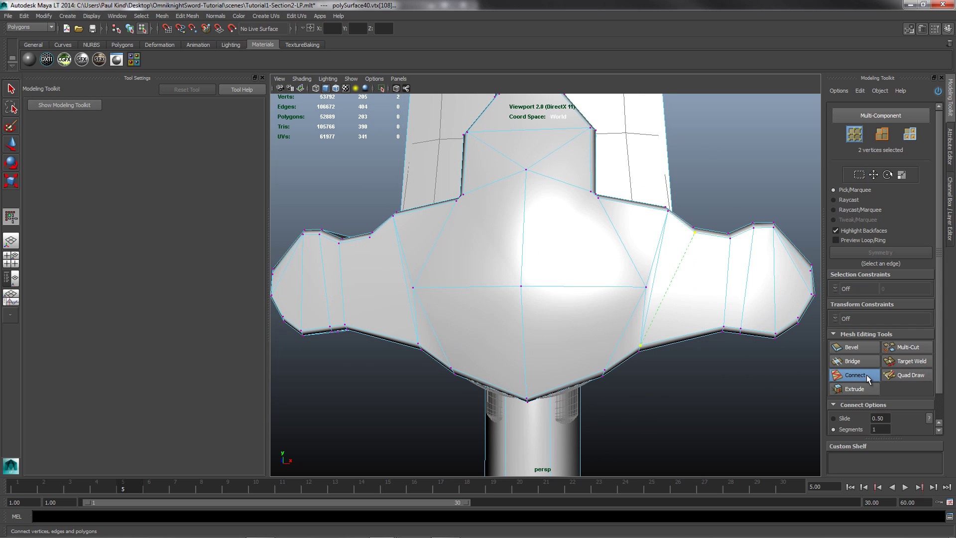
{"action": "left_click", "coordinate": [867, 378]}
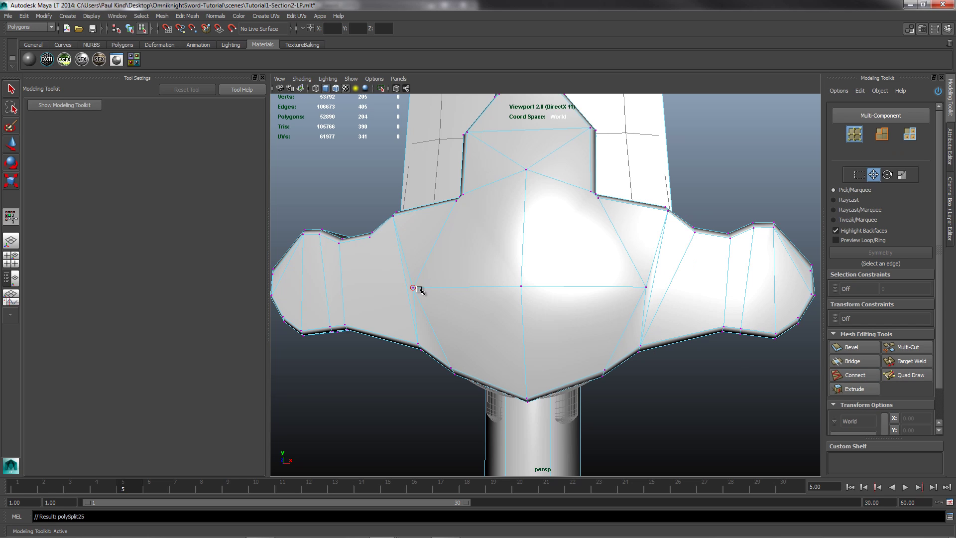
{"action": "left_click", "coordinate": [370, 238]}
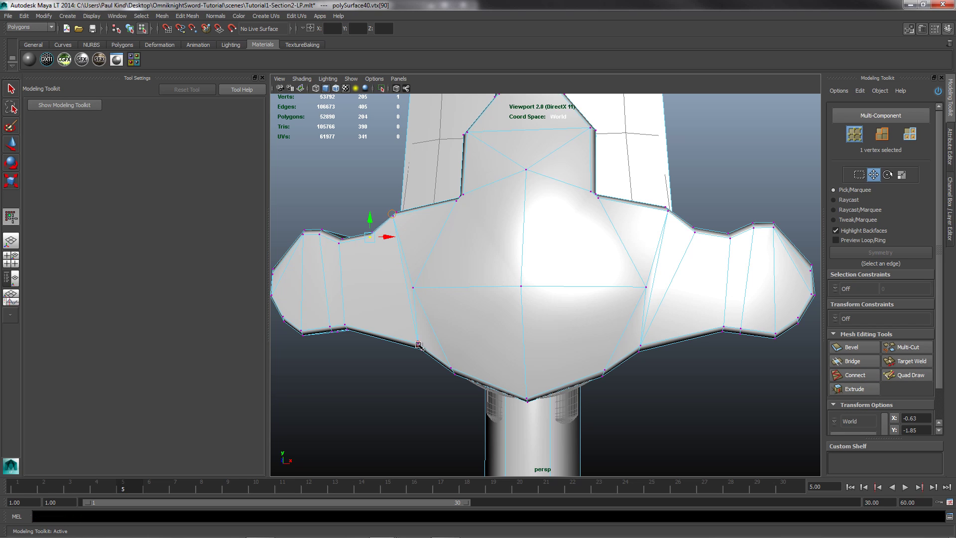
{"action": "left_click", "coordinate": [419, 343], "text": "shift"}
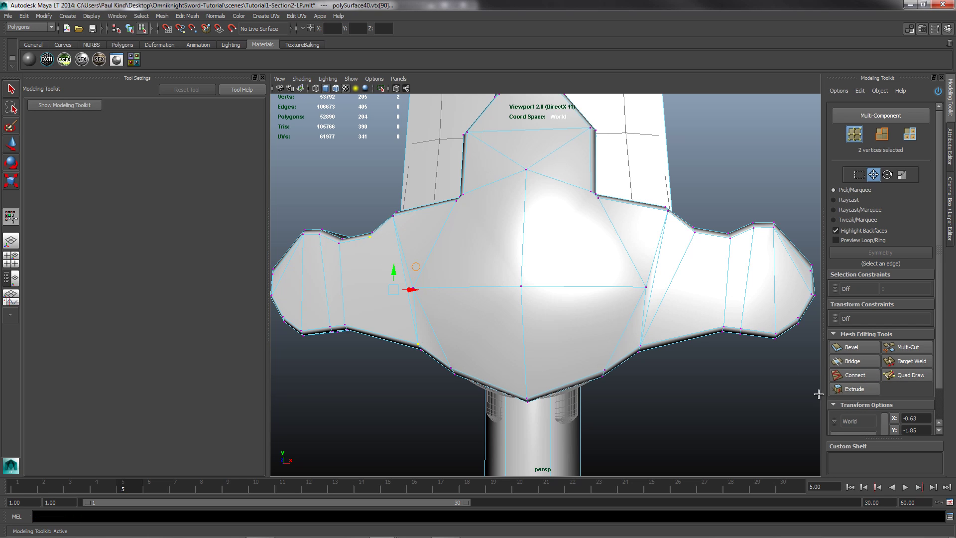
{"action": "left_click", "coordinate": [856, 377]}
{"action": "left_click", "coordinate": [856, 377]}
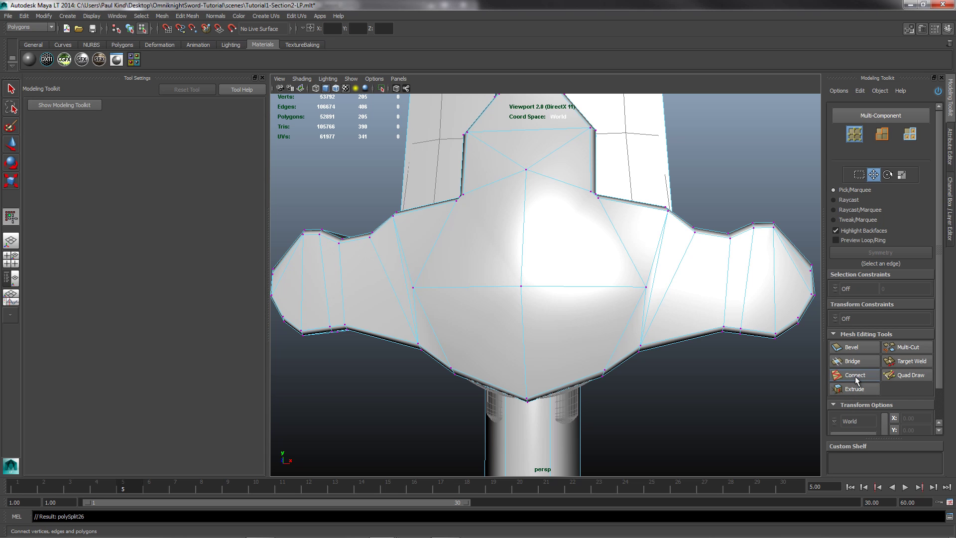
- In the front view, spread the lower-rim vertices beside the guard's central section outward on both arms and raise them slightly to match the high-poly outline
{"action": "left_click_drag", "start_coordinate": [567, 311], "coordinate": [577, 329], "text": "alt"}
{"action": "key", "text": "space"}
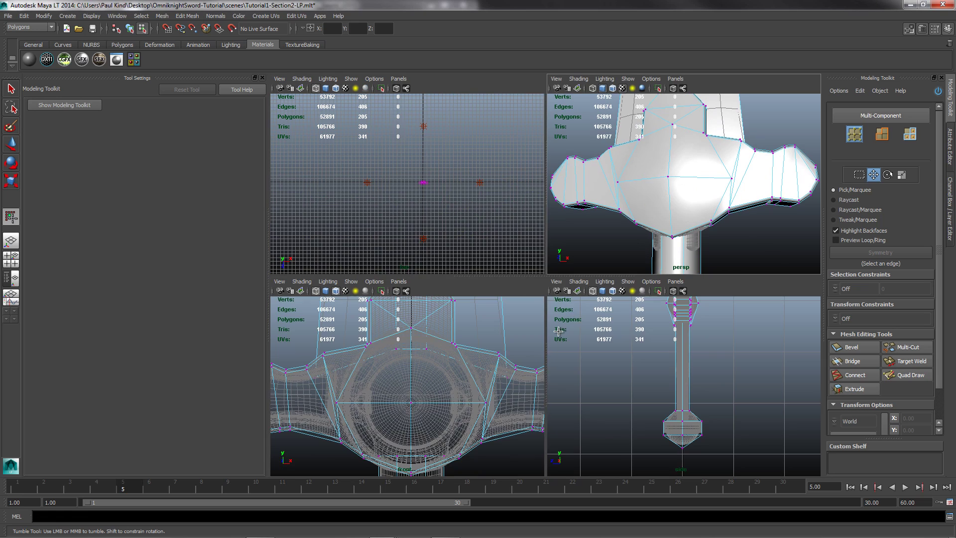
{"action": "key", "text": "space"}
{"action": "middle_click_drag", "start_coordinate": [636, 408], "coordinate": [724, 288], "text": "alt"}
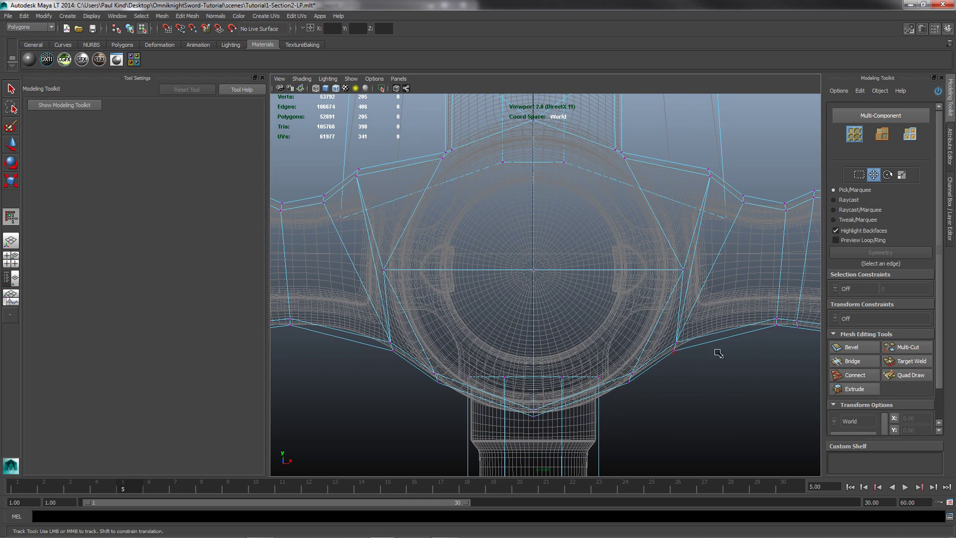
{"action": "right_click", "coordinate": [382, 323]}
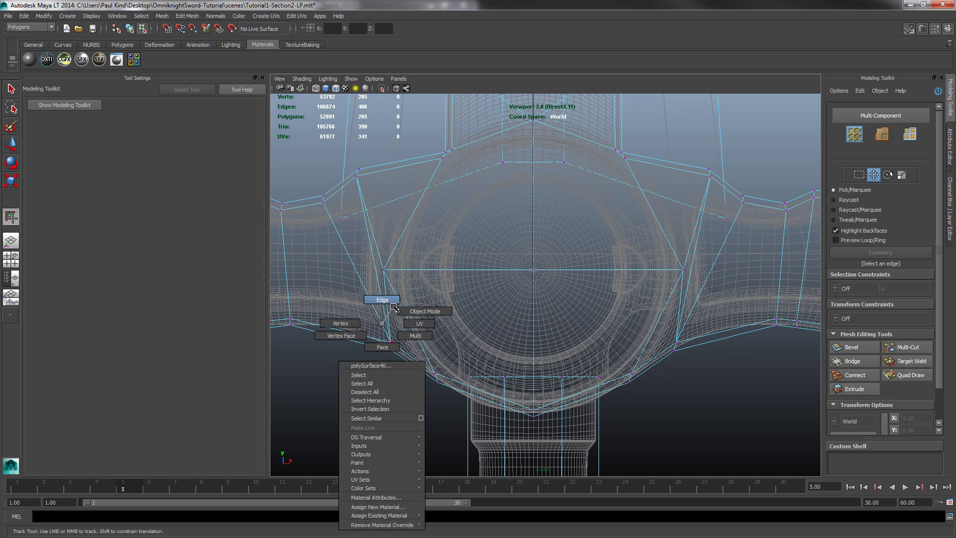
{"action": "left_click", "coordinate": [394, 346]}
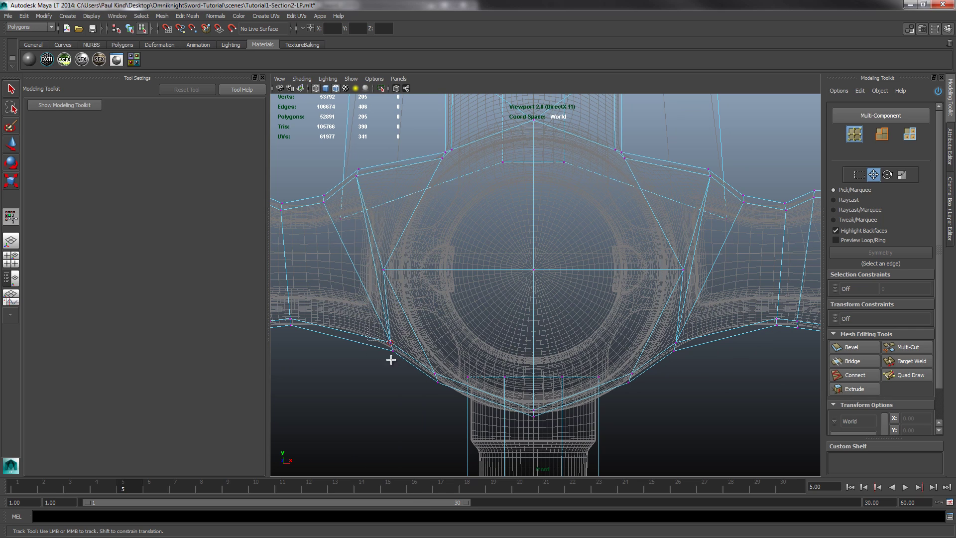
{"action": "left_click_drag", "start_coordinate": [391, 360], "coordinate": [406, 369]}
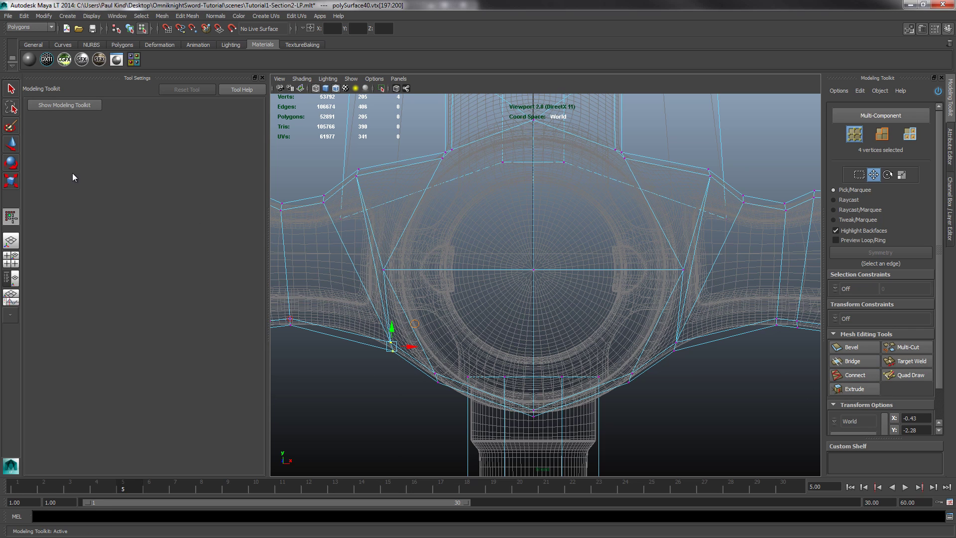
{"action": "left_click", "coordinate": [11, 145]}
{"action": "left_click_drag", "start_coordinate": [668, 337], "coordinate": [715, 379], "text": "shift"}
{"action": "left_click", "coordinate": [15, 182]}
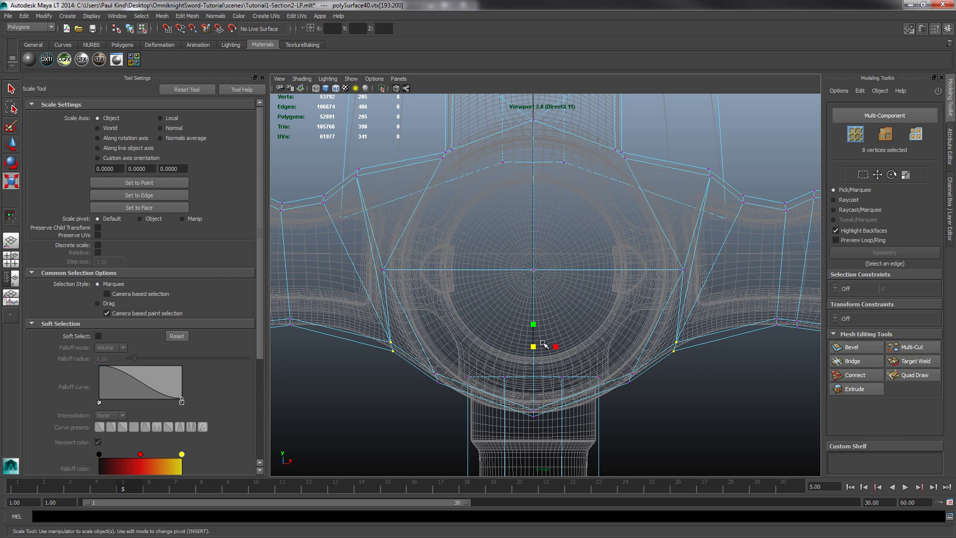
{"action": "left_click_drag", "start_coordinate": [557, 347], "coordinate": [560, 348]}
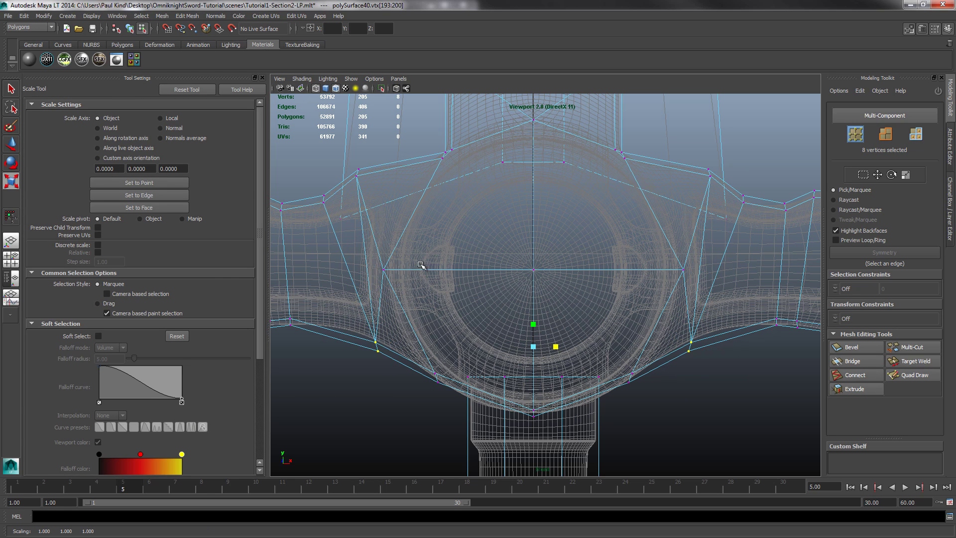
{"action": "left_click", "coordinate": [11, 145]}
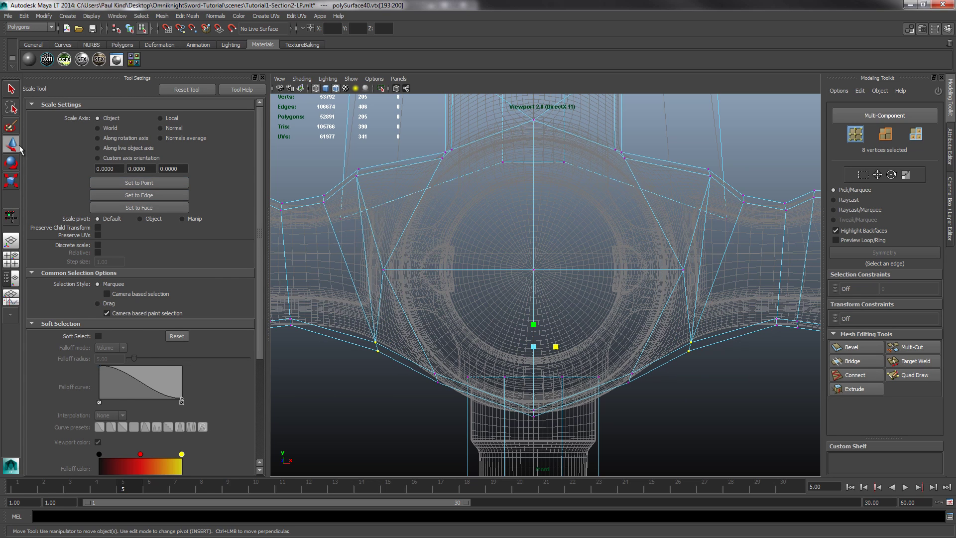
{"action": "left_click_drag", "start_coordinate": [534, 331], "coordinate": [534, 324]}
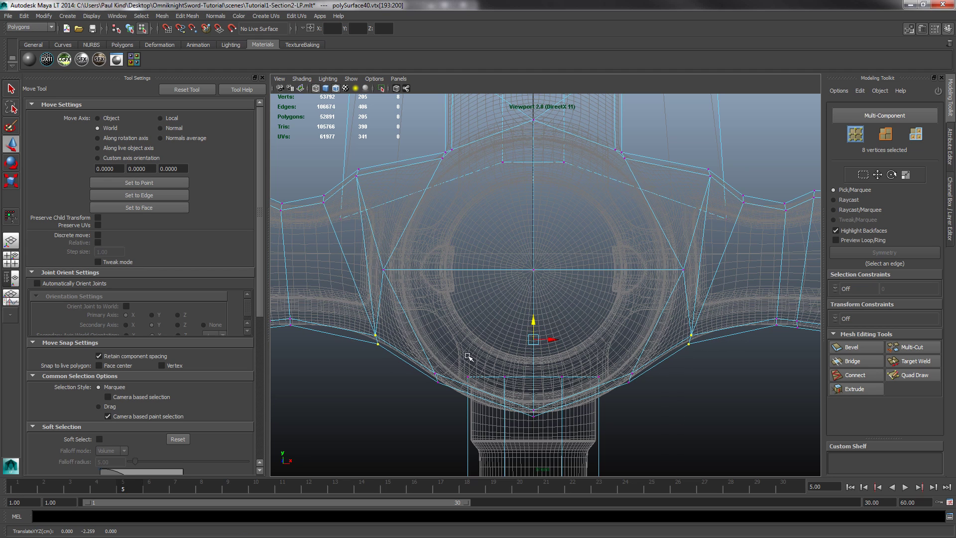
- Scale the next pair of lower-rim vertices on both guard arms inward toward the centre and lower them slightly
{"action": "middle_click_drag", "start_coordinate": [426, 351], "coordinate": [560, 350], "text": "alt"}
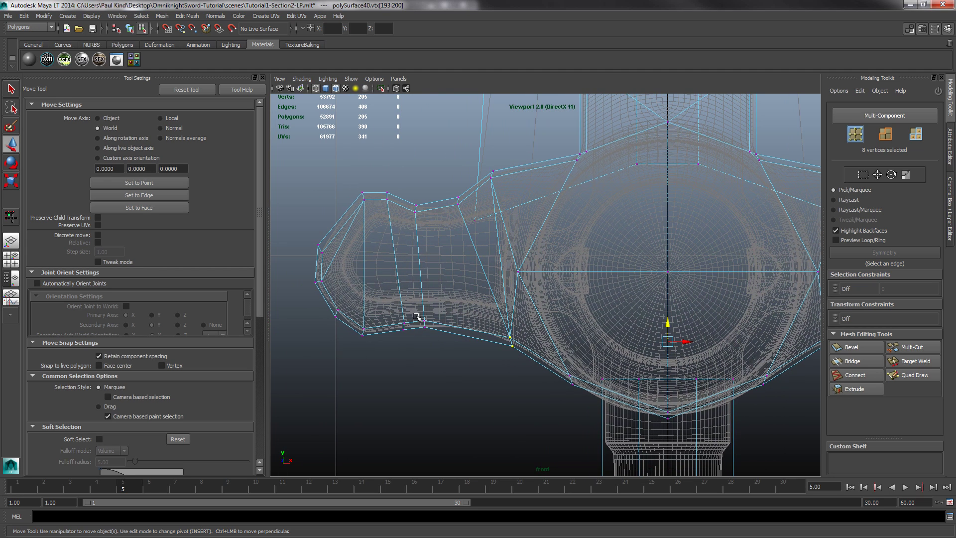
{"action": "left_click_drag", "start_coordinate": [417, 314], "coordinate": [439, 350]}
{"action": "middle_click_drag", "start_coordinate": [624, 372], "coordinate": [388, 361], "text": "alt"}
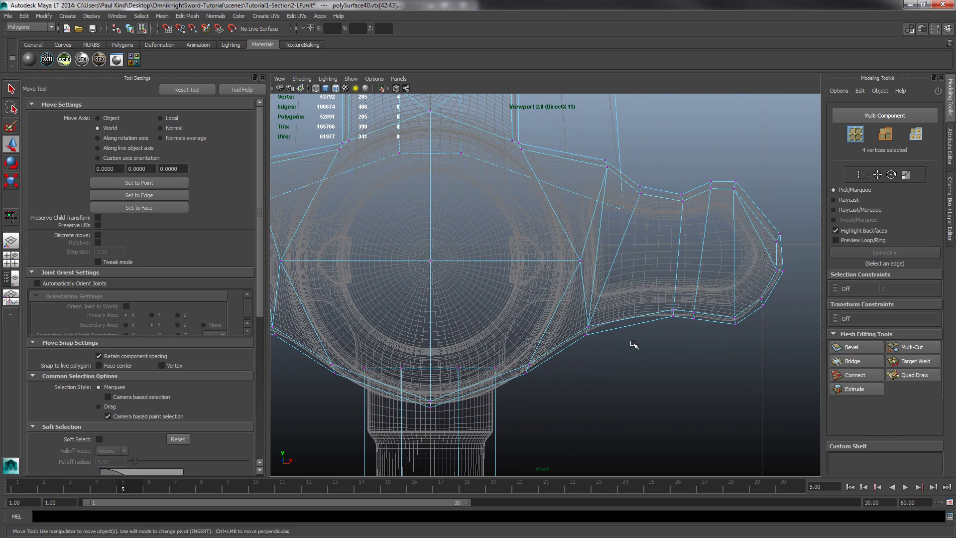
{"action": "left_click_drag", "start_coordinate": [650, 290], "coordinate": [685, 343], "text": "shift"}
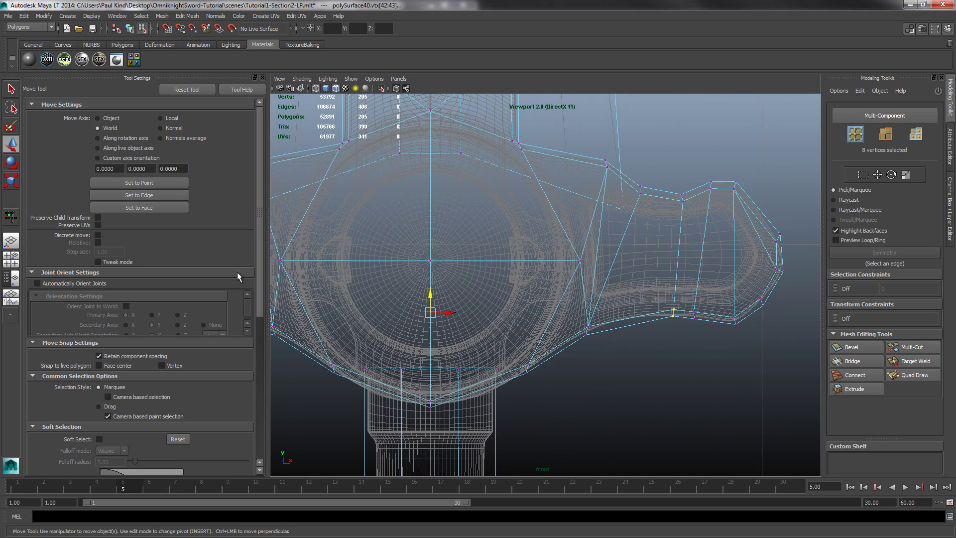
{"action": "left_click", "coordinate": [15, 182]}
{"action": "middle_click_drag", "start_coordinate": [409, 312], "coordinate": [408, 314]}
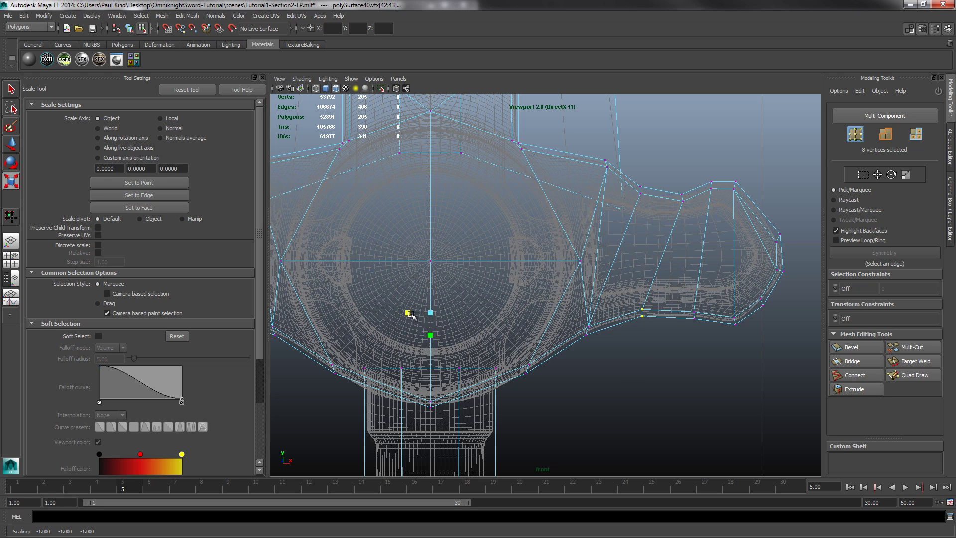
{"action": "left_click", "coordinate": [11, 144]}
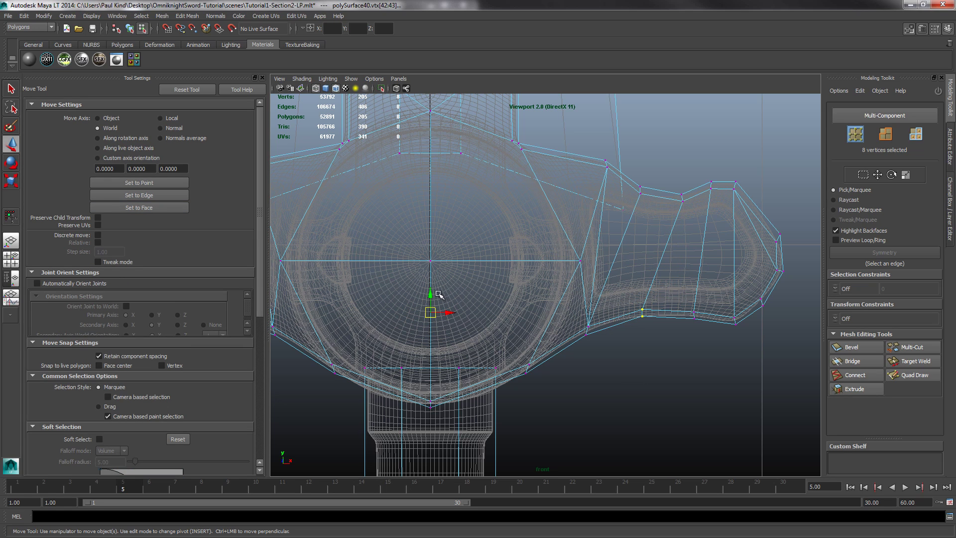
{"action": "left_click_drag", "start_coordinate": [432, 294], "coordinate": [437, 299]}
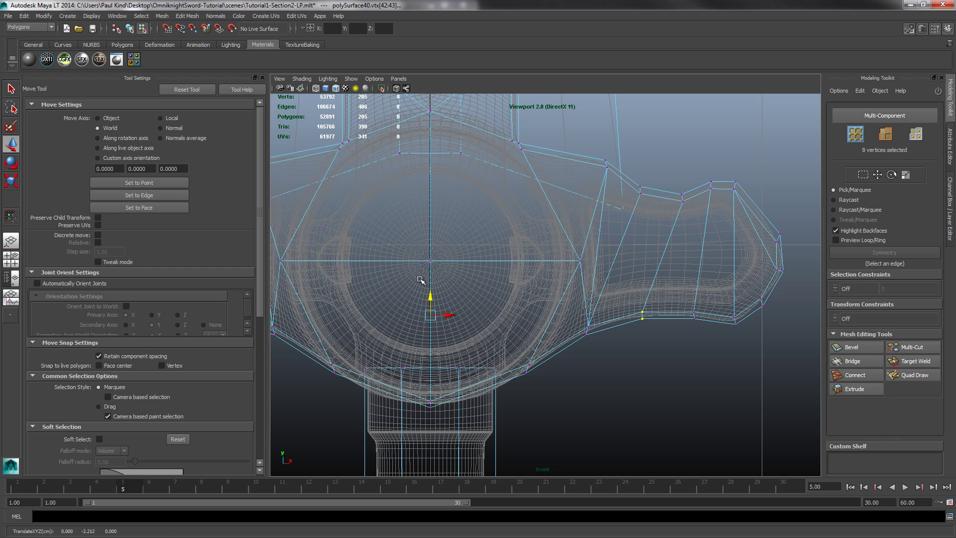
{"action": "middle_click_drag", "start_coordinate": [379, 249], "coordinate": [465, 252], "text": "alt"}
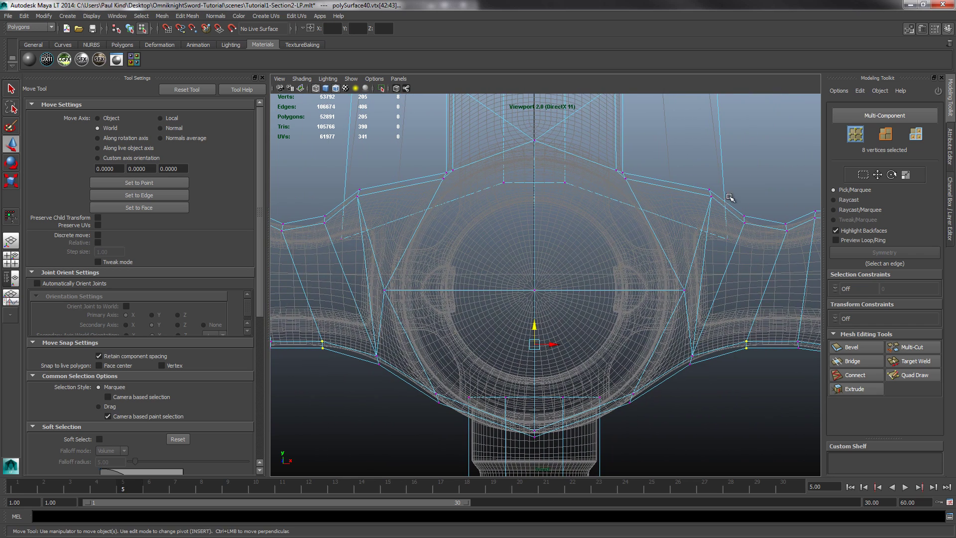
{"action": "left_click_drag", "start_coordinate": [730, 197], "coordinate": [770, 248]}
{"action": "left_click_drag", "start_coordinate": [296, 201], "coordinate": [356, 248], "text": "shift"}
{"action": "left_click_drag", "start_coordinate": [536, 211], "coordinate": [536, 216]}
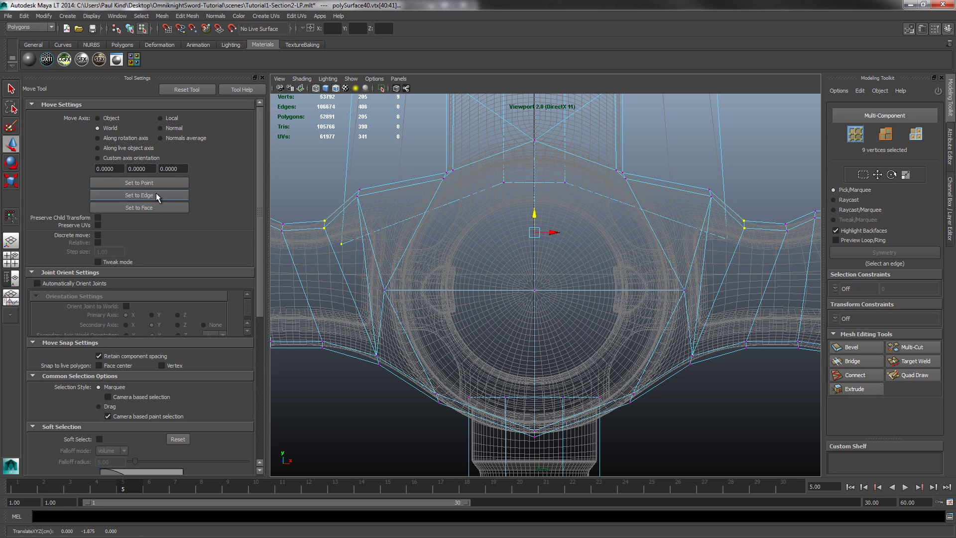
{"action": "key", "text": "ctrl+z"}
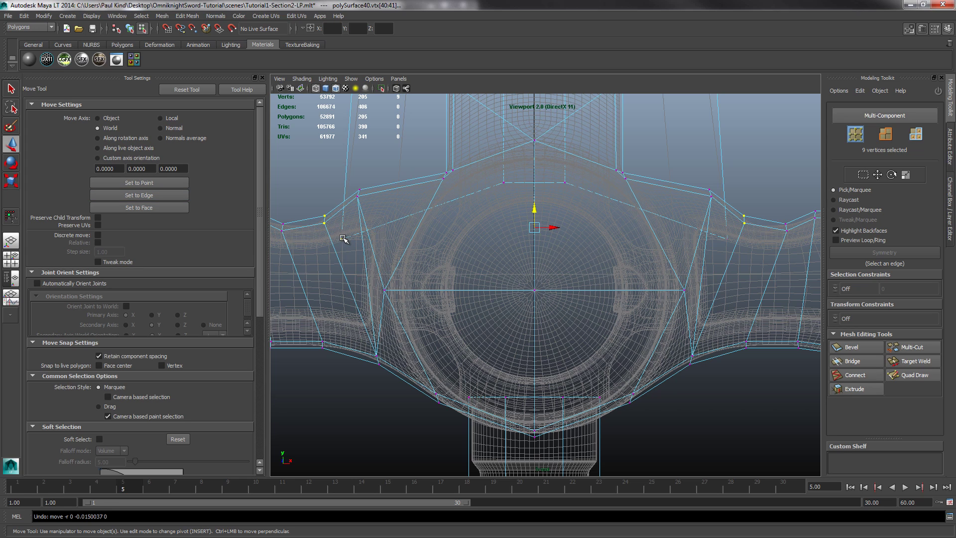
{"action": "left_click", "coordinate": [341, 239], "text": "ctrl"}
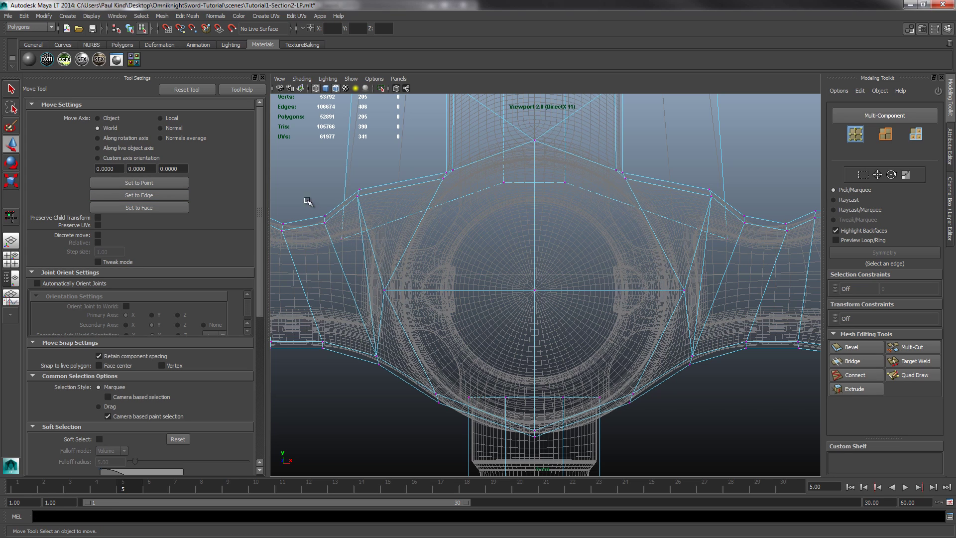
- Lower the upper-rim vertices just outside the guard's shoulders on both arms and spread them slightly outward
{"action": "left_click_drag", "start_coordinate": [309, 199], "coordinate": [335, 243]}
{"action": "left_click_drag", "start_coordinate": [730, 200], "coordinate": [762, 251], "text": "shift"}
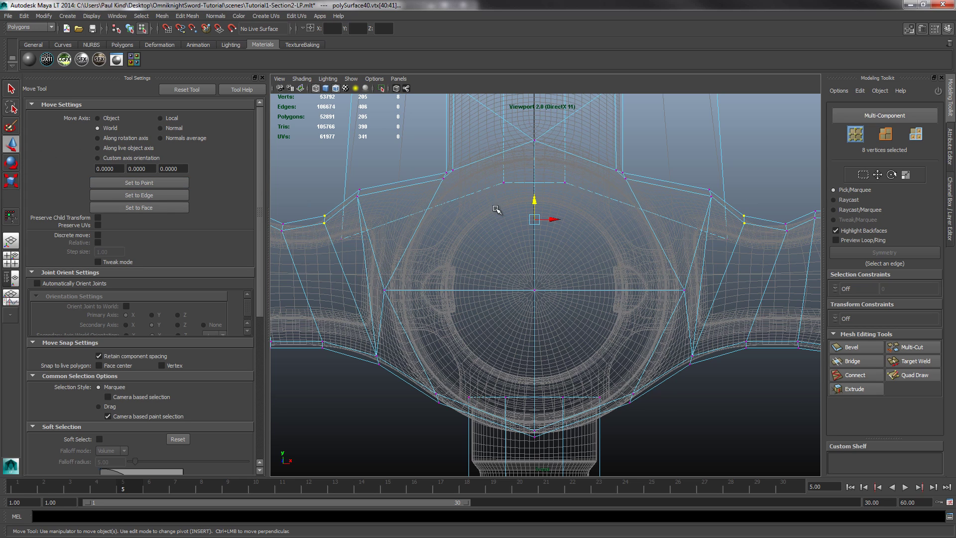
{"action": "left_click_drag", "start_coordinate": [535, 200], "coordinate": [512, 223]}
{"action": "left_click", "coordinate": [17, 183]}
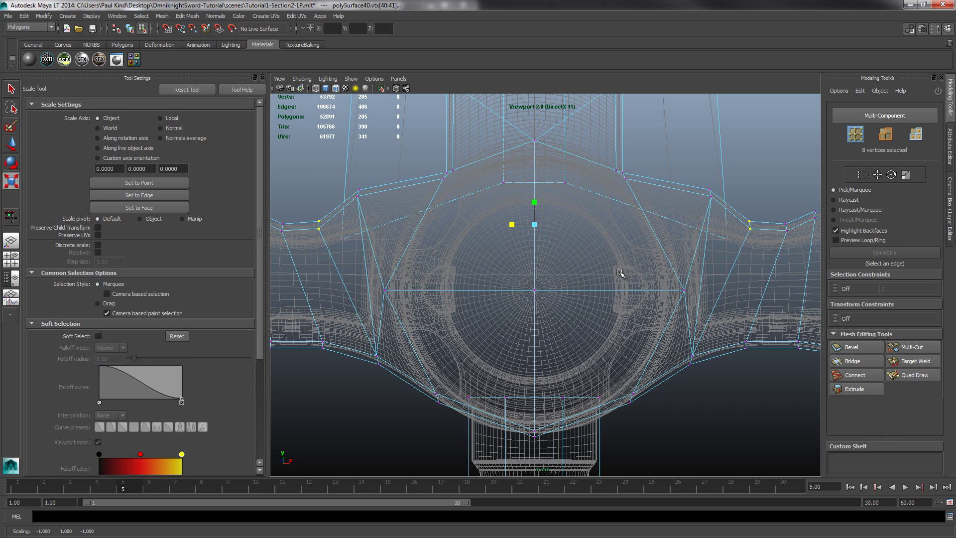
- Examine the whole low-poly sword from the front, comparing its crossguard, grip and blade outline with the high-poly mesh
{"action": "scroll", "coordinate": [617, 273], "scroll_direction": "down", "scroll_amount": 5}
{"action": "scroll", "coordinate": [610, 271], "scroll_direction": "up", "scroll_amount": 8}
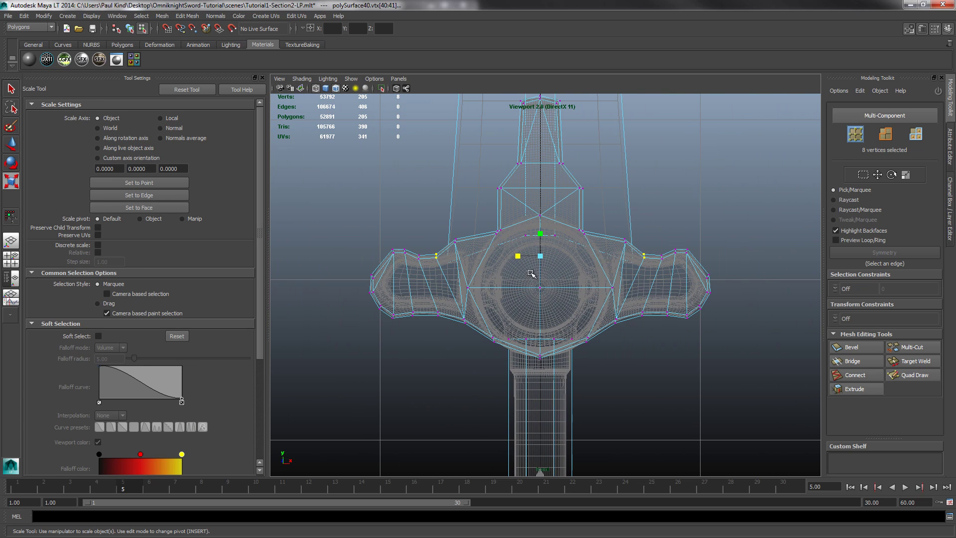
{"action": "middle_click_drag", "start_coordinate": [548, 172], "coordinate": [536, 307], "text": "alt"}
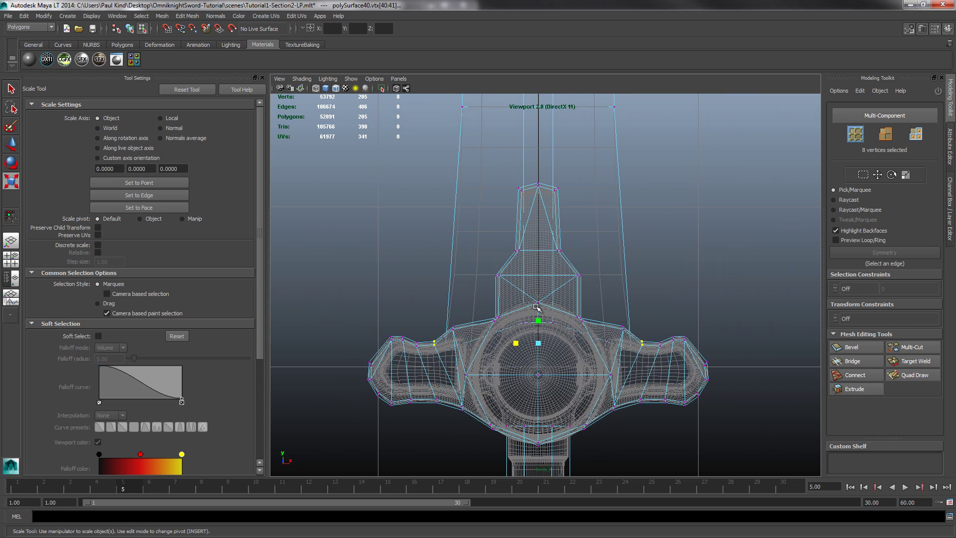
{"action": "right_click_drag", "start_coordinate": [537, 326], "coordinate": [538, 299]}
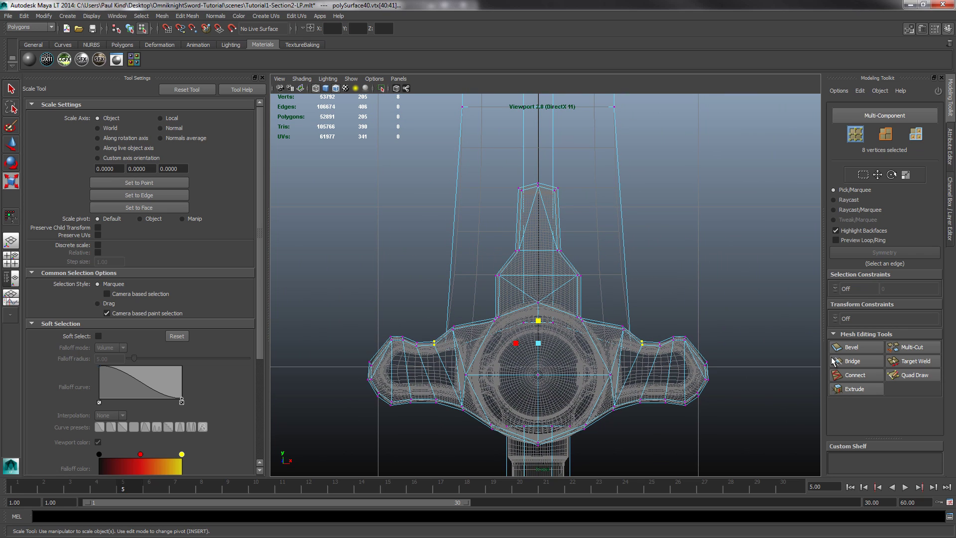
{"action": "left_click", "coordinate": [856, 135]}
{"action": "scroll", "coordinate": [637, 277], "scroll_direction": "down", "scroll_amount": 10}
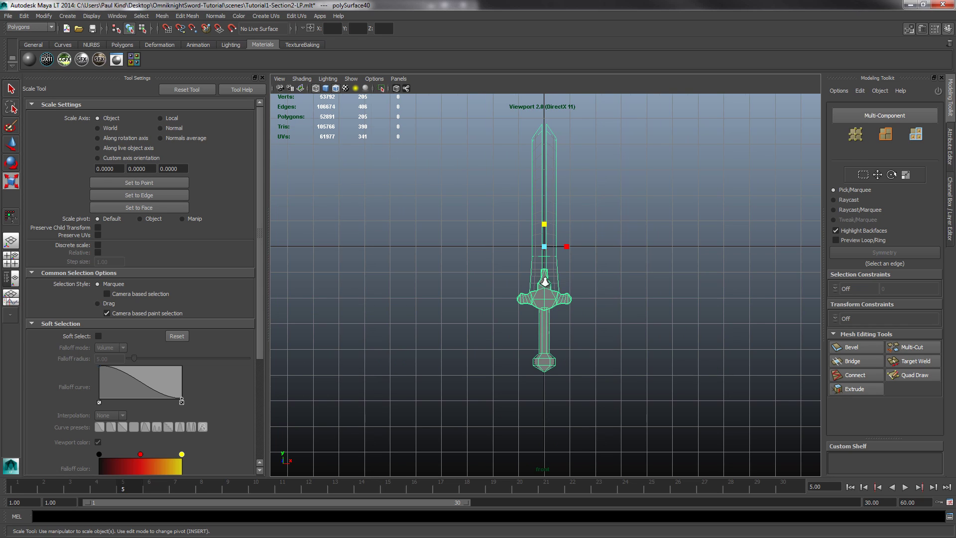
{"action": "scroll", "coordinate": [545, 282], "scroll_direction": "up", "scroll_amount": 5}
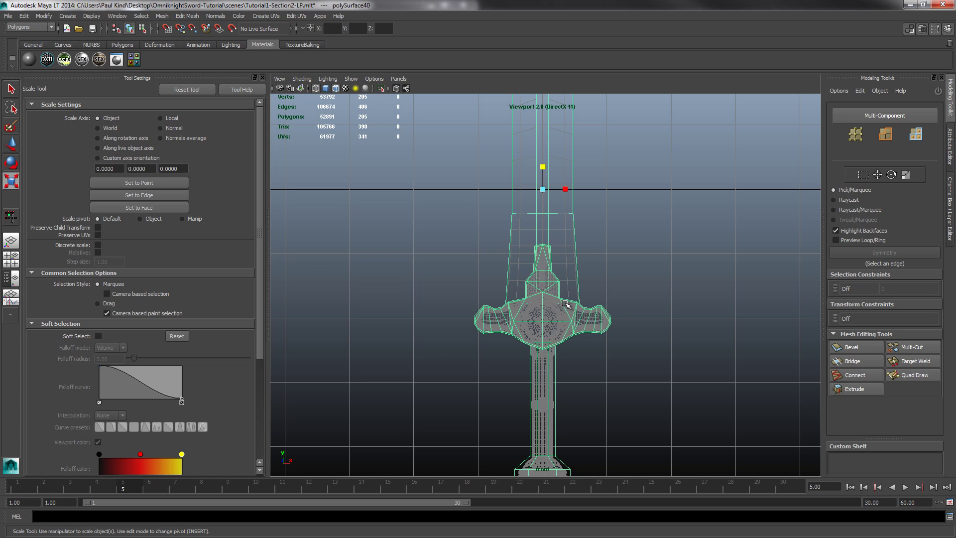
{"action": "middle_click_drag", "start_coordinate": [561, 387], "coordinate": [569, 240], "text": "alt"}
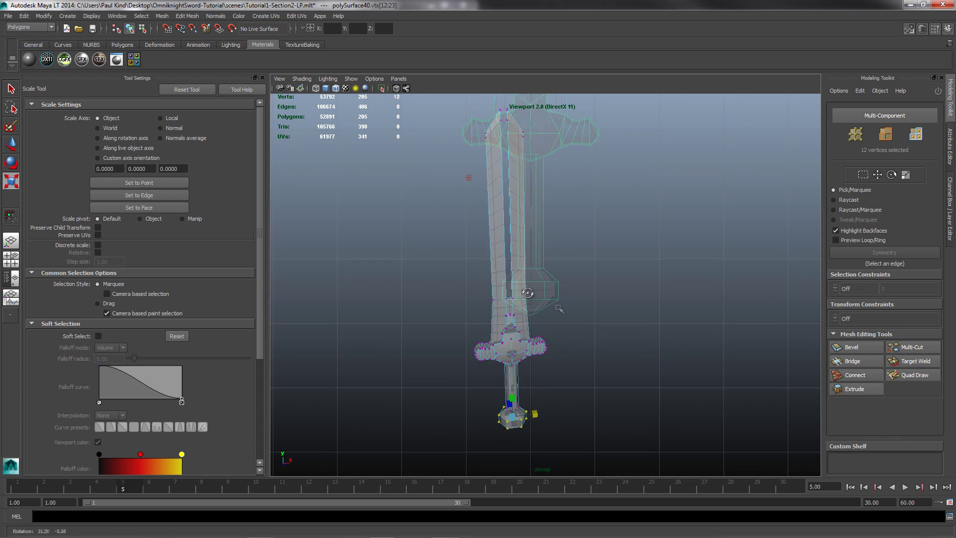
- Select the low-poly sword as a whole object in the perspective view and open its UV layout in the UV Texture Editor
{"action": "left_click_drag", "start_coordinate": [530, 292], "coordinate": [483, 338], "text": "alt"}
{"action": "right_click", "coordinate": [482, 339]}
{"action": "right_click_drag", "start_coordinate": [483, 338], "coordinate": [520, 320]}
{"action": "left_click", "coordinate": [508, 333]}
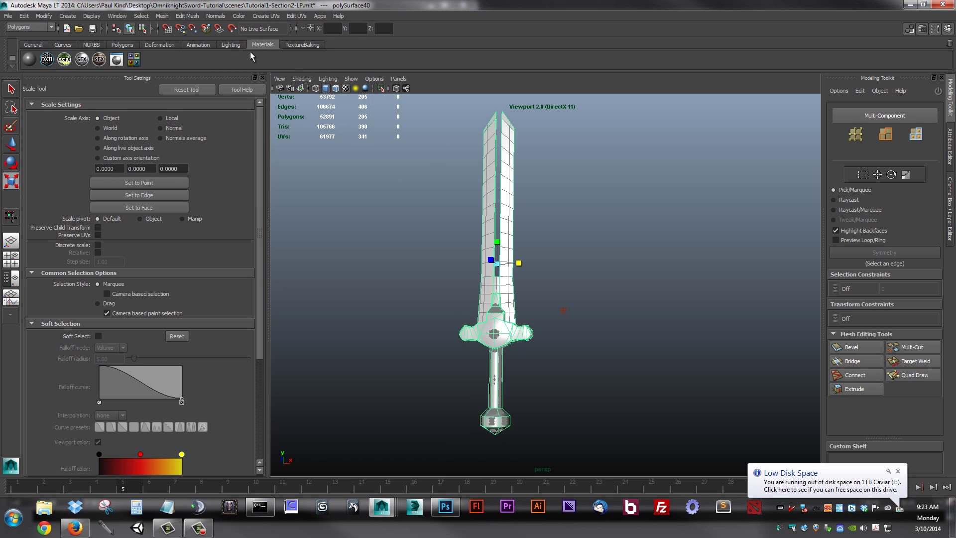
{"action": "left_click", "coordinate": [131, 45]}
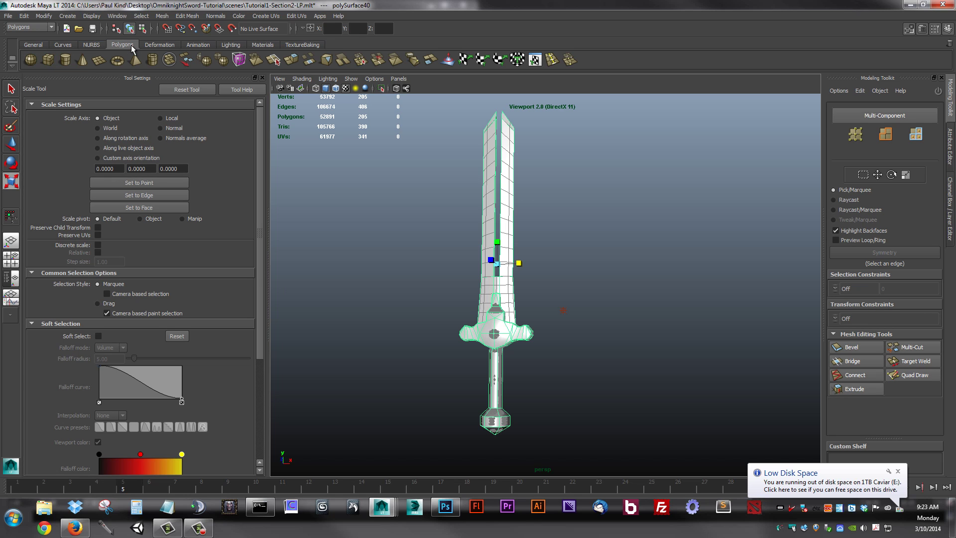
{"action": "left_click", "coordinate": [535, 60]}
{"action": "scroll", "coordinate": [537, 337], "scroll_direction": "up", "scroll_amount": 3}
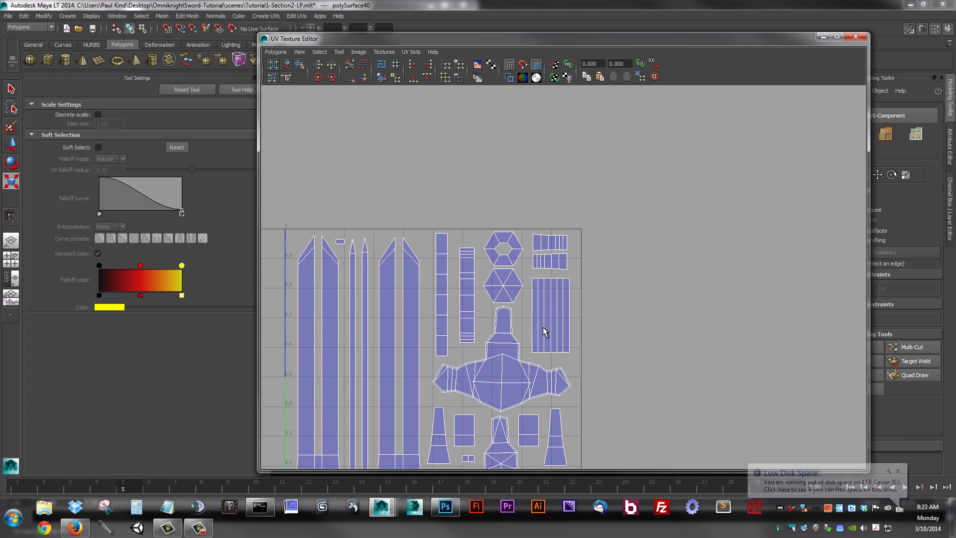
{"action": "scroll", "coordinate": [546, 331], "scroll_direction": "up", "scroll_amount": 2}
{"action": "scroll", "coordinate": [581, 212], "scroll_direction": "down", "scroll_amount": 1}
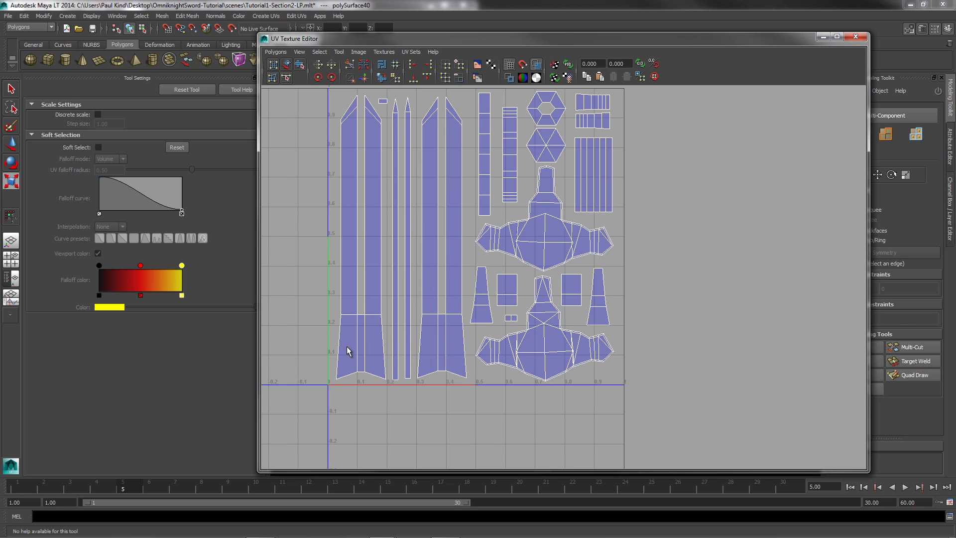
- Select all UVs of the lower crossguard shell in the UV layout
{"action": "right_click", "coordinate": [555, 353]}
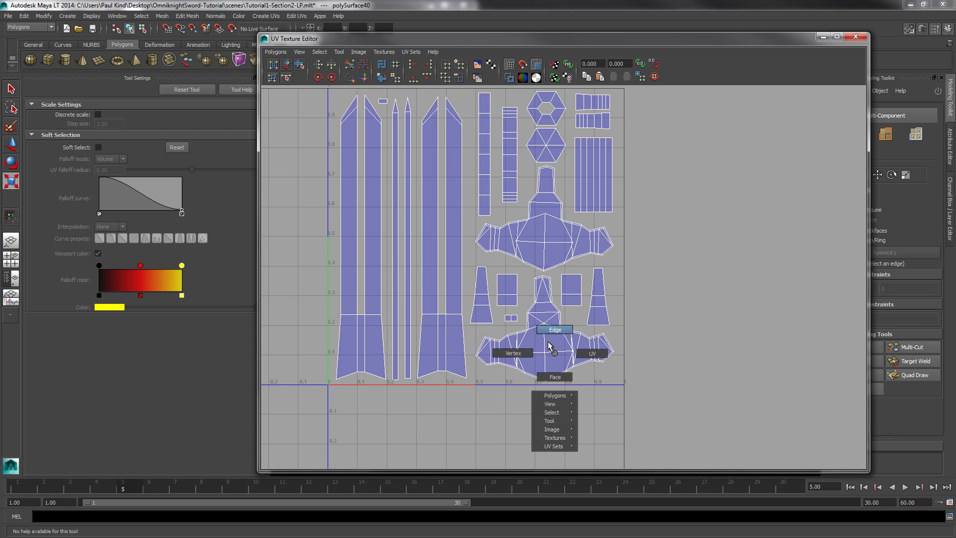
{"action": "left_click", "coordinate": [587, 354]}
{"action": "left_click_drag", "start_coordinate": [635, 384], "coordinate": [474, 334]}
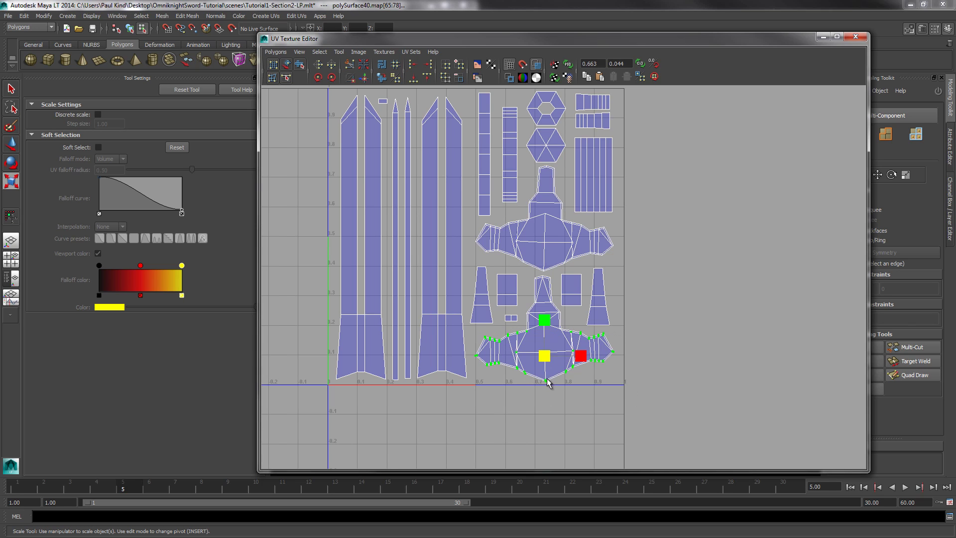
{"action": "right_click", "coordinate": [546, 381]}
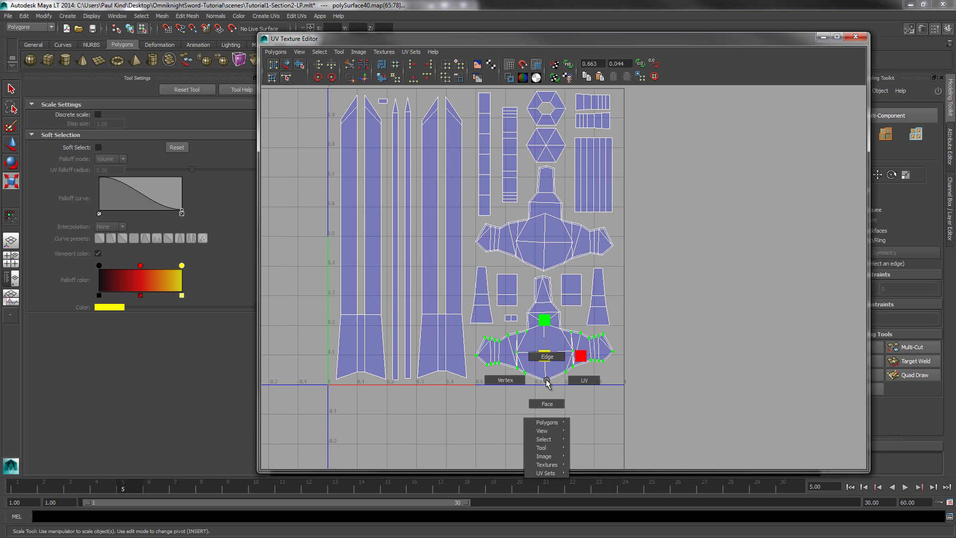
{"action": "mouse_move", "coordinate": [544, 441]}
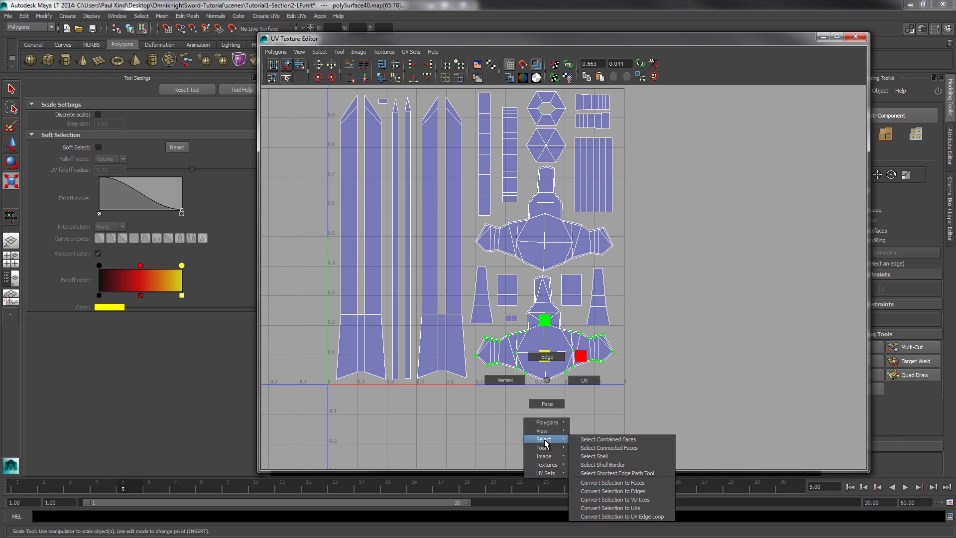
{"action": "left_click", "coordinate": [595, 456]}
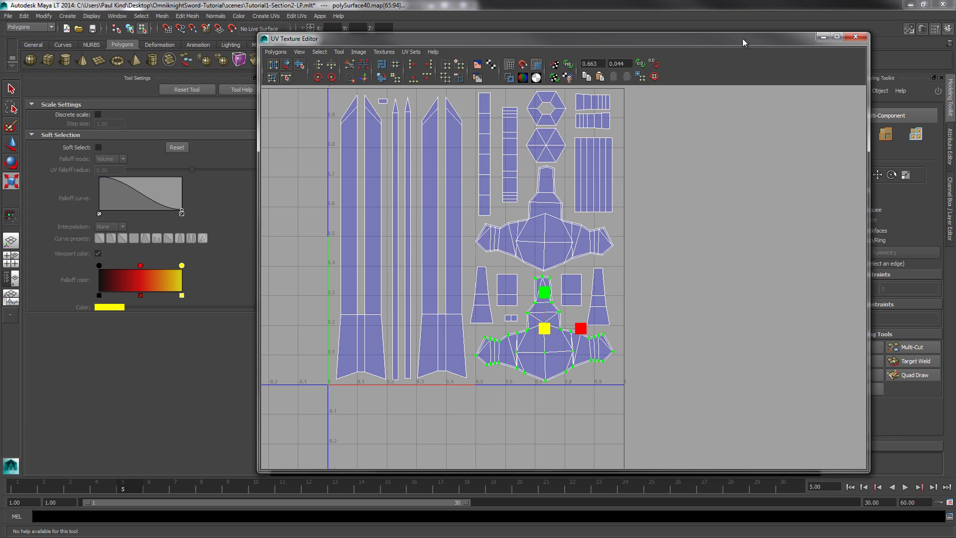
- Open the Planar Mapping options, set the projection to the Z axis and try applying it to the selected crossguard UVs
{"action": "left_click_drag", "start_coordinate": [743, 37], "coordinate": [289, 206]}
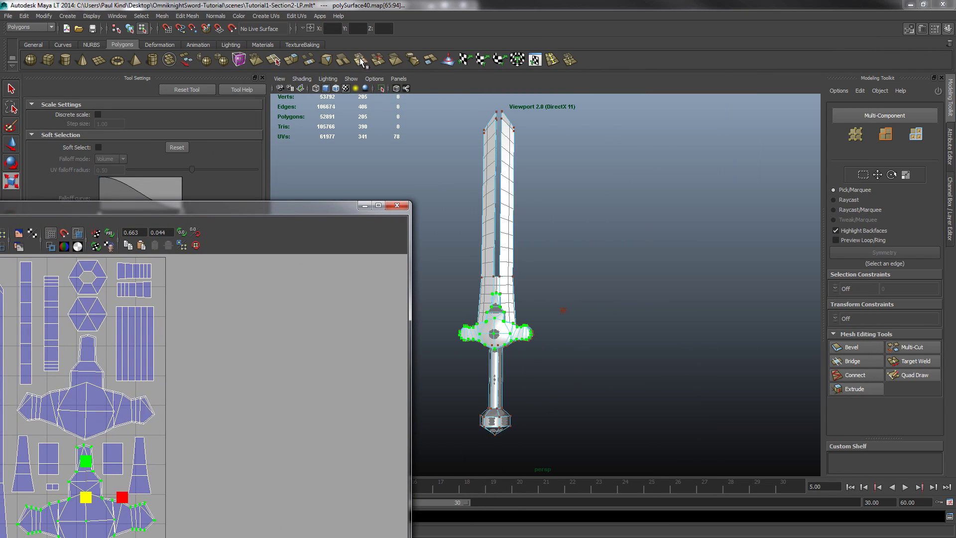
{"action": "left_click", "coordinate": [266, 16]}
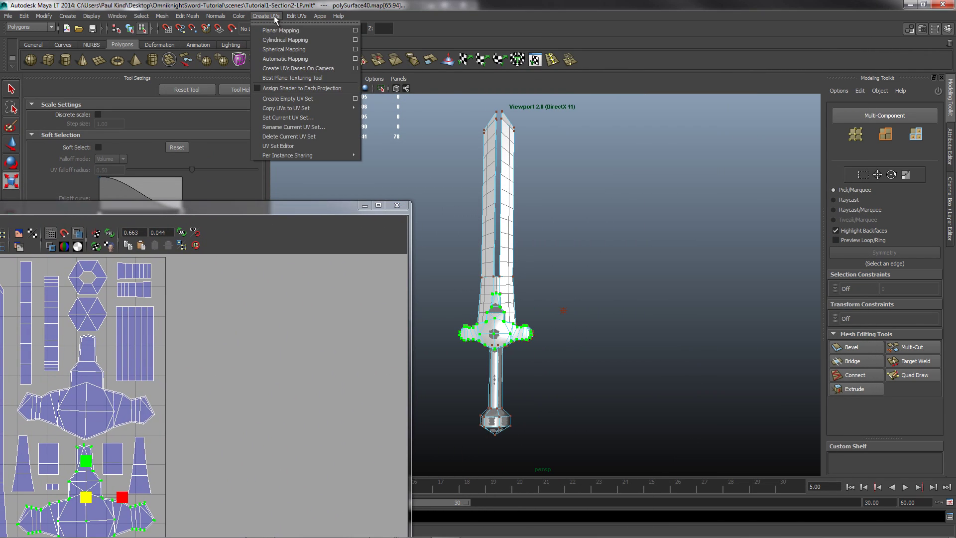
{"action": "left_click", "coordinate": [356, 31]}
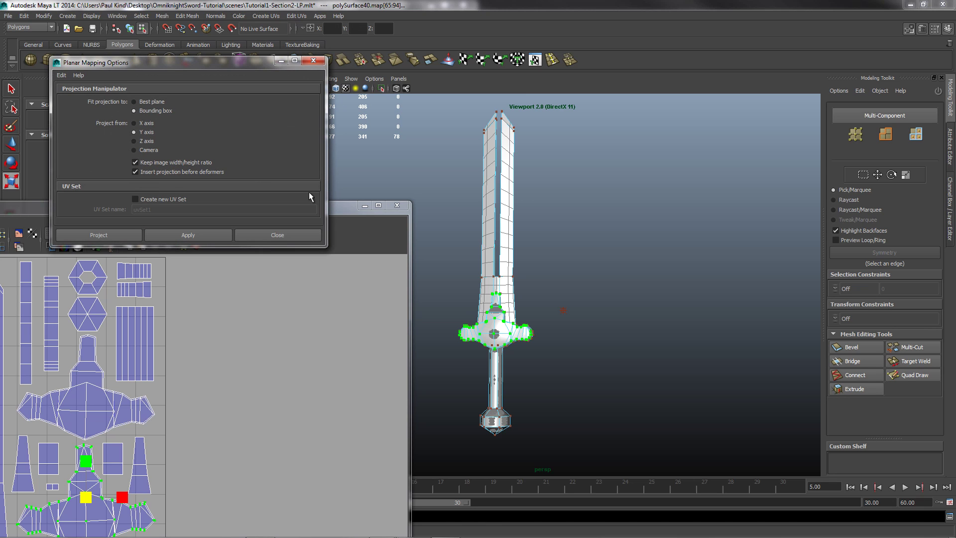
{"action": "left_click_drag", "start_coordinate": [354, 212], "coordinate": [550, 277]}
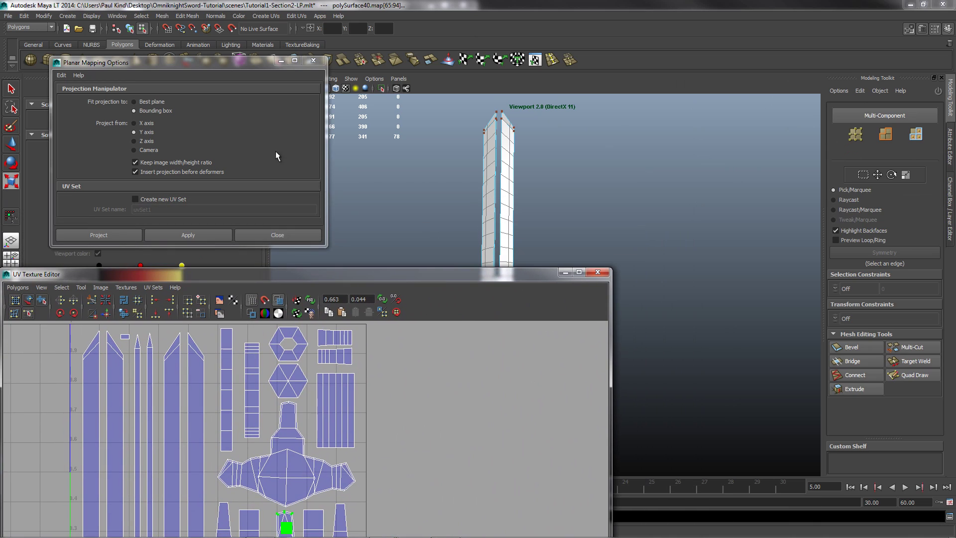
{"action": "left_click", "coordinate": [148, 143]}
{"action": "left_click", "coordinate": [188, 235]}
{"action": "scroll", "coordinate": [378, 420], "scroll_direction": "down", "scroll_amount": 2}
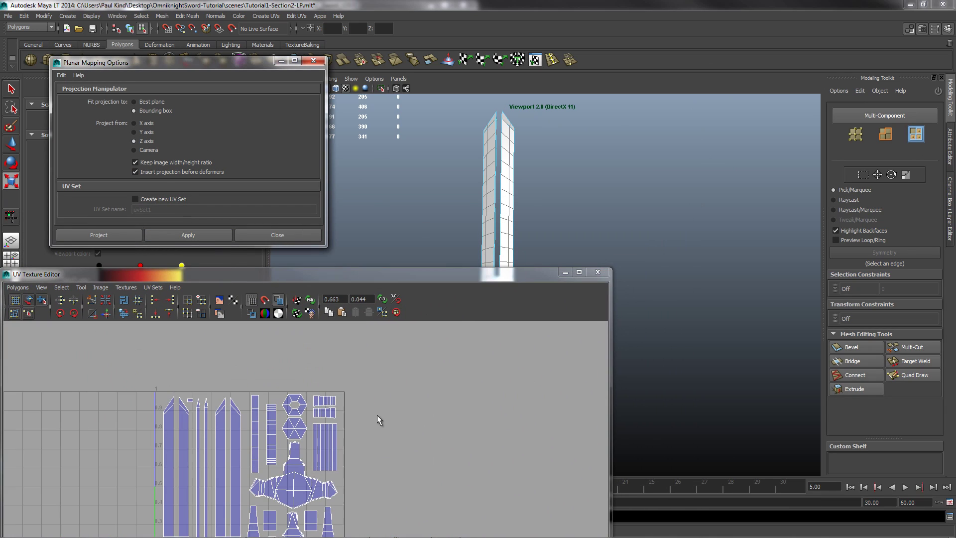
- Shrink the UV Texture Editor window and place it beside the sword, with the lower crossguard shell in view
{"action": "left_click_drag", "start_coordinate": [399, 278], "coordinate": [554, 83]}
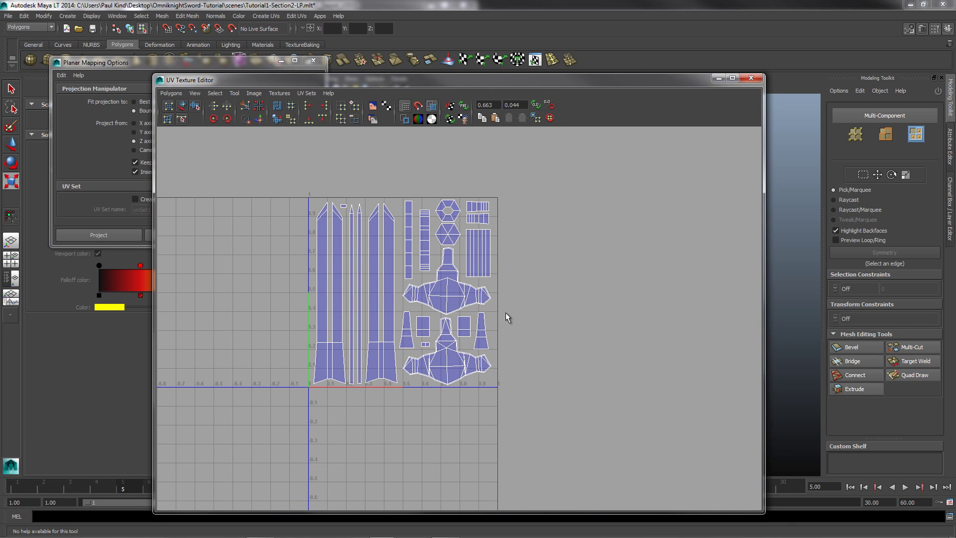
{"action": "left_click_drag", "start_coordinate": [691, 85], "coordinate": [647, 53]}
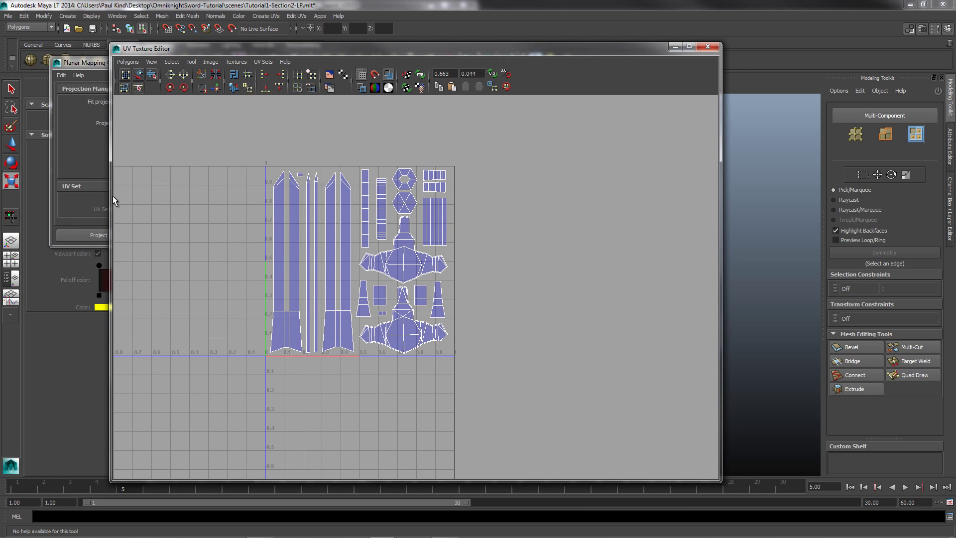
{"action": "left_click_drag", "start_coordinate": [111, 197], "coordinate": [486, 205]}
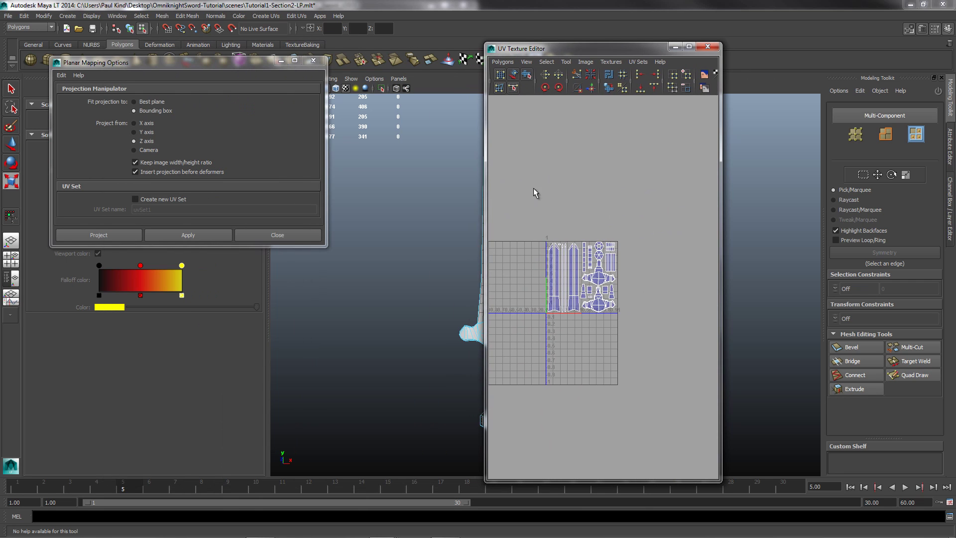
{"action": "left_click_drag", "start_coordinate": [595, 50], "coordinate": [724, 38]}
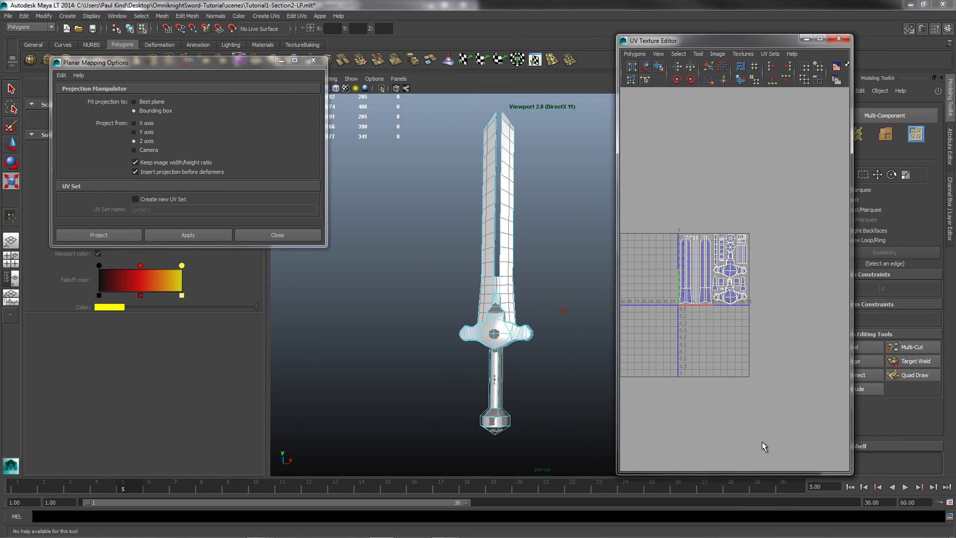
{"action": "left_click_drag", "start_coordinate": [745, 473], "coordinate": [770, 201]}
{"action": "scroll", "coordinate": [747, 160], "scroll_direction": "up", "scroll_amount": 5}
{"action": "scroll", "coordinate": [742, 169], "scroll_direction": "down", "scroll_amount": 2}
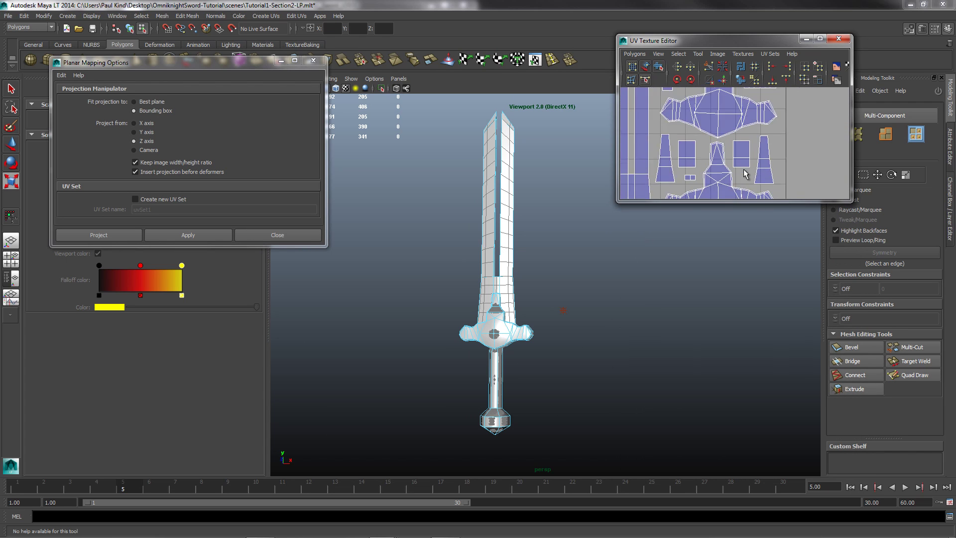
{"action": "scroll", "coordinate": [749, 154], "scroll_direction": "up", "scroll_amount": 4}
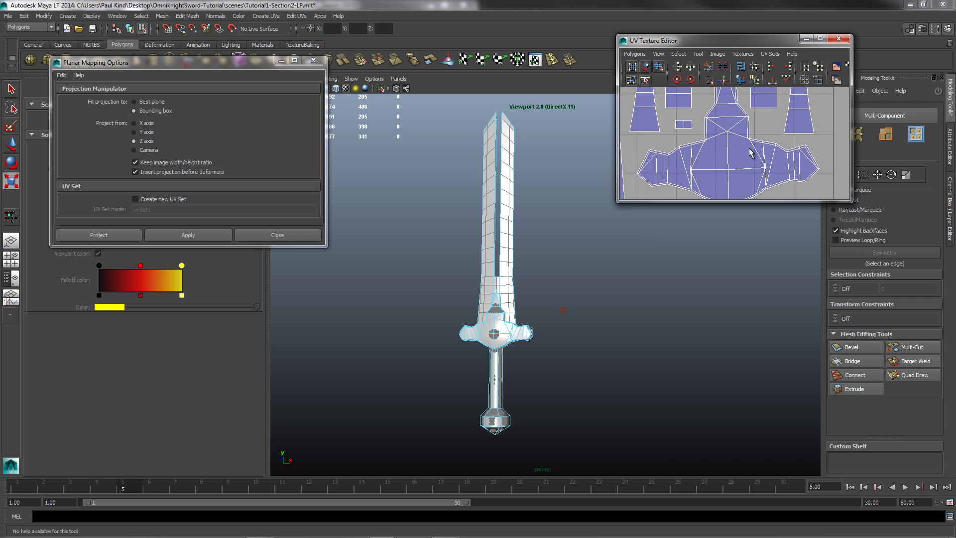
- Select the lower crossguard UV shell, convert the selection to faces and apply the Z-axis planar projection to them
{"action": "right_click", "coordinate": [730, 160]}
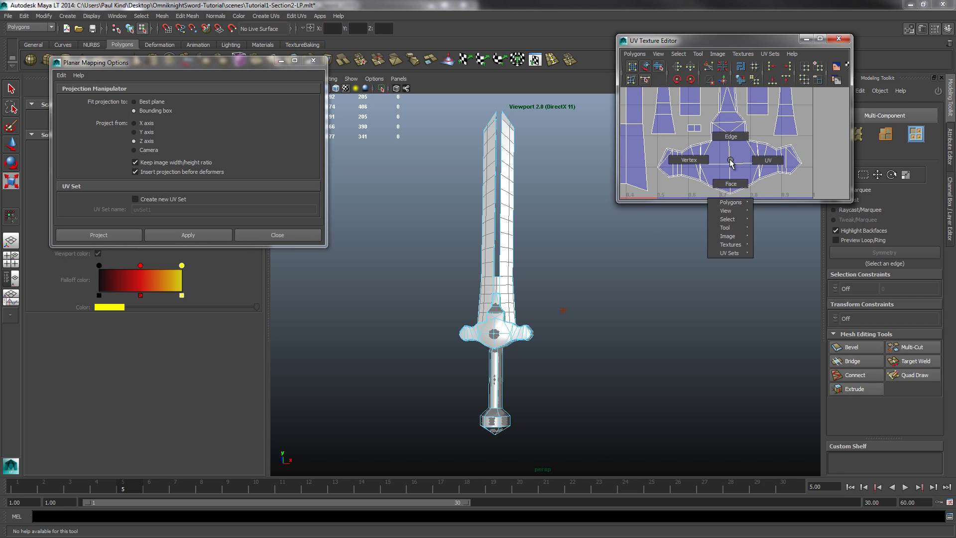
{"action": "right_click_drag", "start_coordinate": [737, 165], "coordinate": [769, 160]}
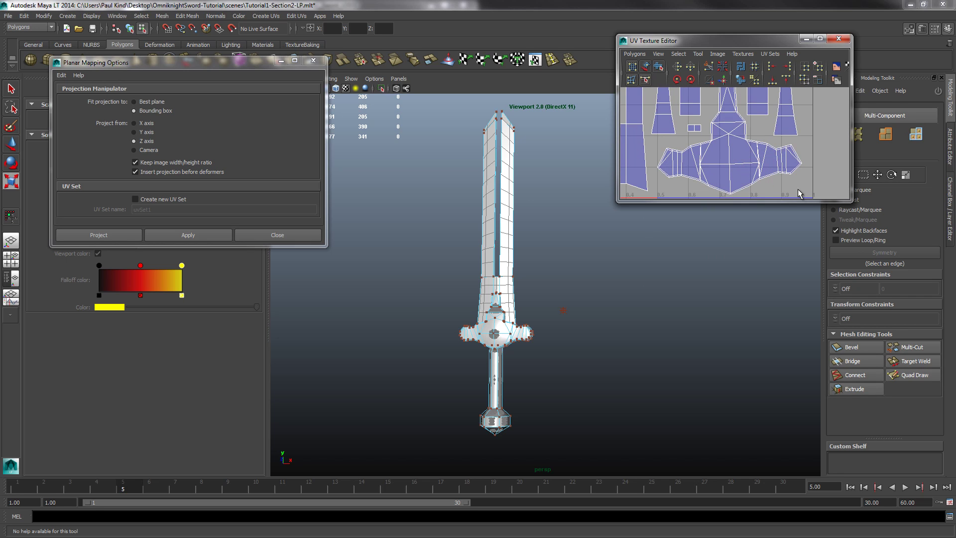
{"action": "left_click_drag", "start_coordinate": [755, 161], "coordinate": [798, 174]}
{"action": "right_click_drag", "start_coordinate": [790, 172], "coordinate": [839, 249]}
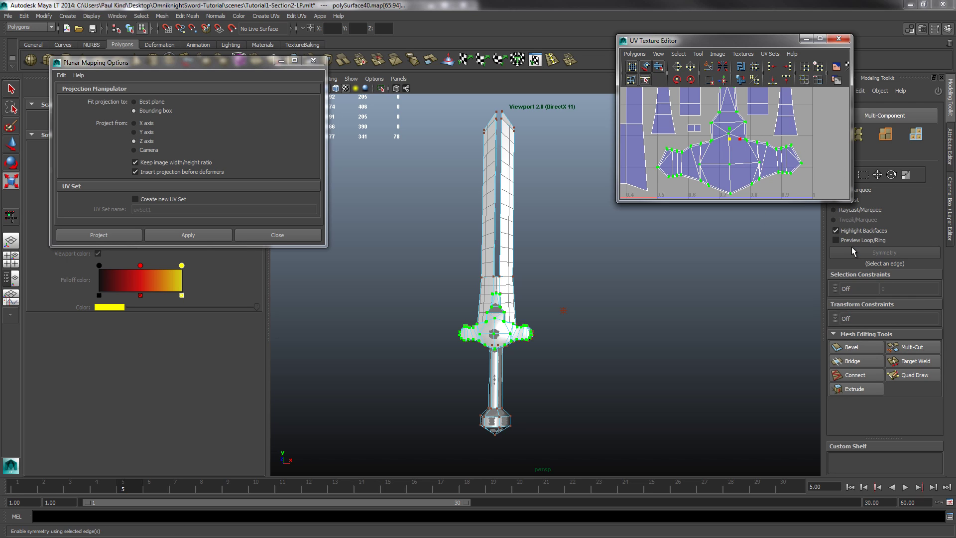
{"action": "right_click_drag", "start_coordinate": [760, 180], "coordinate": [809, 285]}
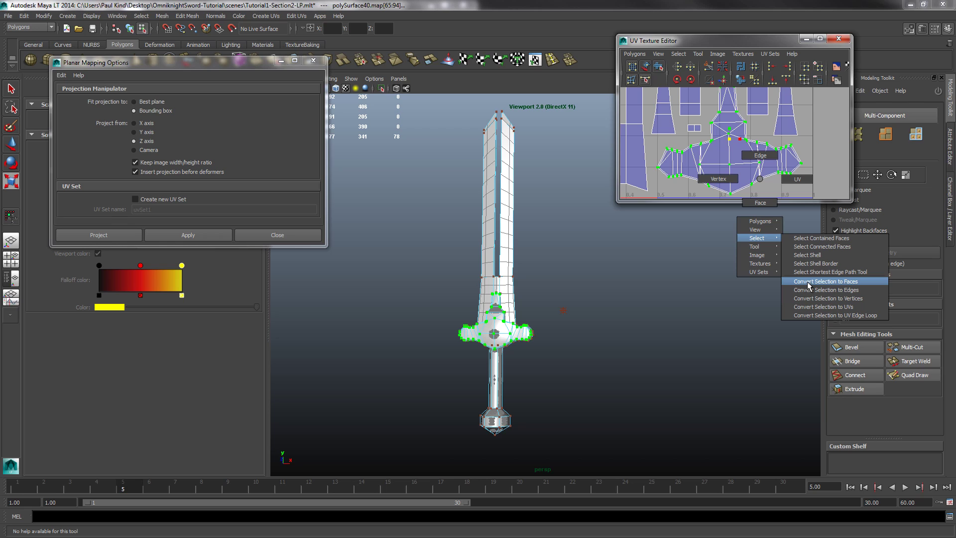
{"action": "right_click_drag", "start_coordinate": [809, 285], "coordinate": [809, 285]}
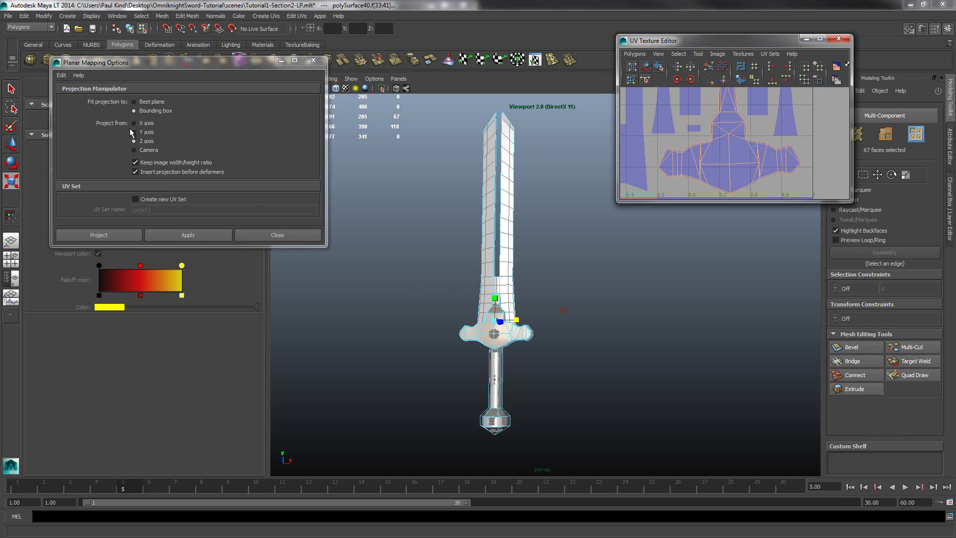
{"action": "left_click", "coordinate": [188, 235]}
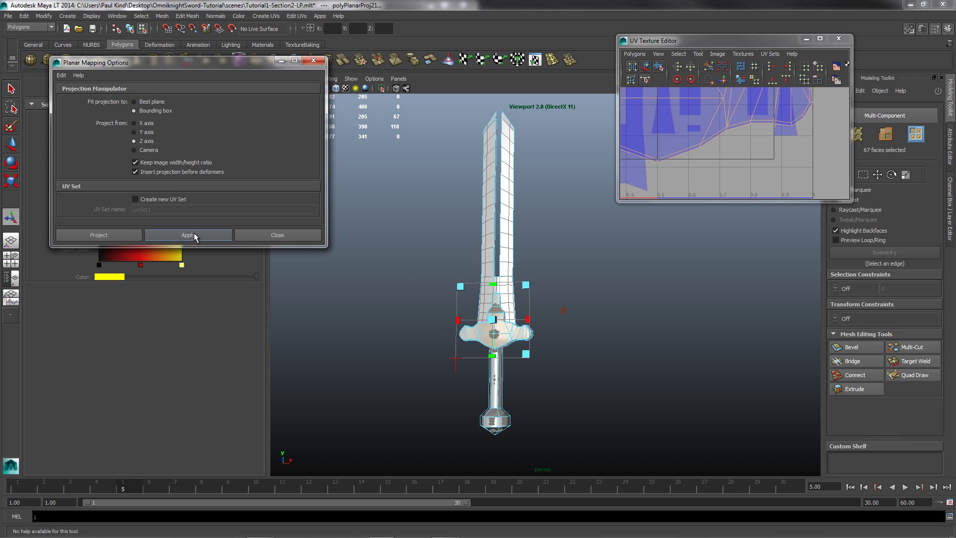
- Move the newly projected crossguard shell sideways out of the 0–1 UV space, clear of the other shells
{"action": "scroll", "coordinate": [713, 162], "scroll_direction": "down", "scroll_amount": 5}
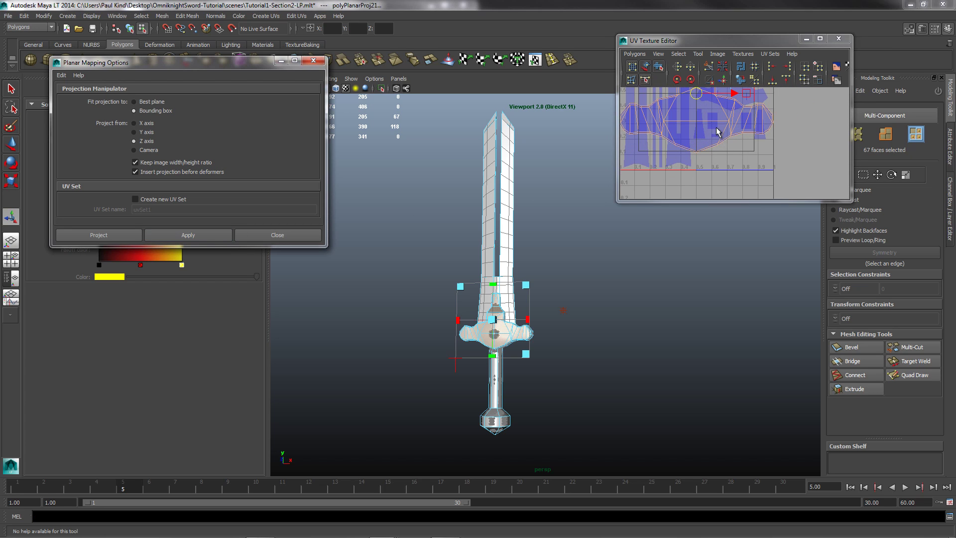
{"action": "scroll", "coordinate": [722, 147], "scroll_direction": "up", "scroll_amount": 4}
{"action": "left_click_drag", "start_coordinate": [713, 138], "coordinate": [782, 155]}
{"action": "key", "text": "ctrl+z"}
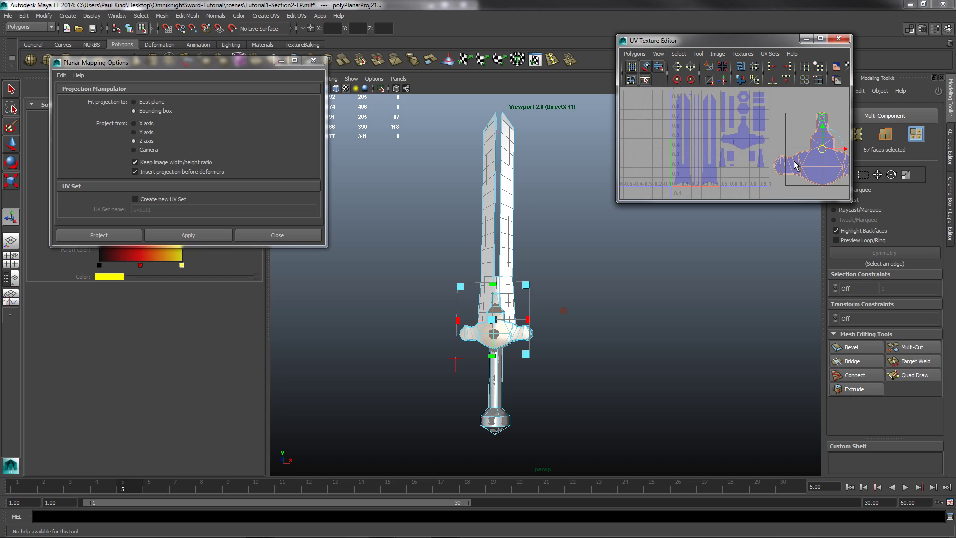
{"action": "scroll", "coordinate": [722, 161], "scroll_direction": "down", "scroll_amount": 3}
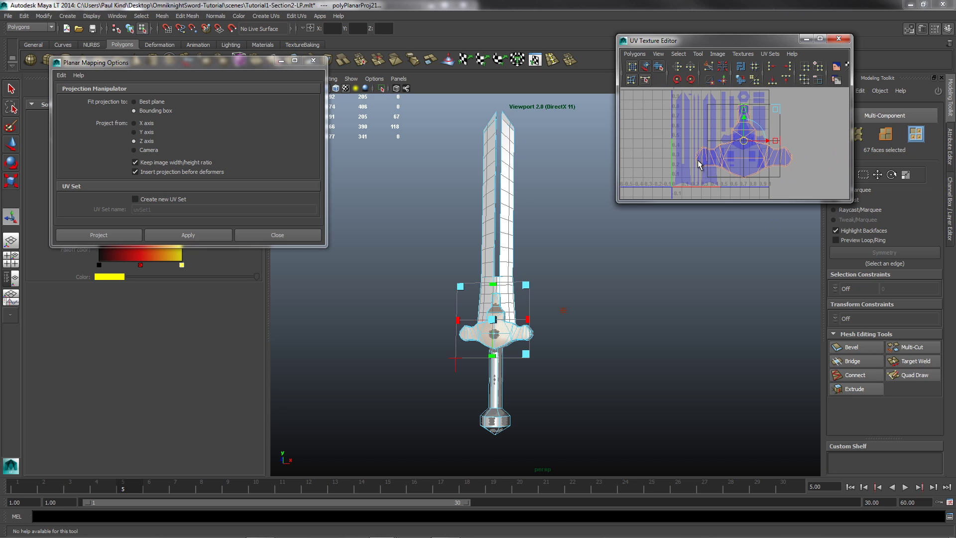
{"action": "left_click_drag", "start_coordinate": [744, 141], "coordinate": [848, 134]}
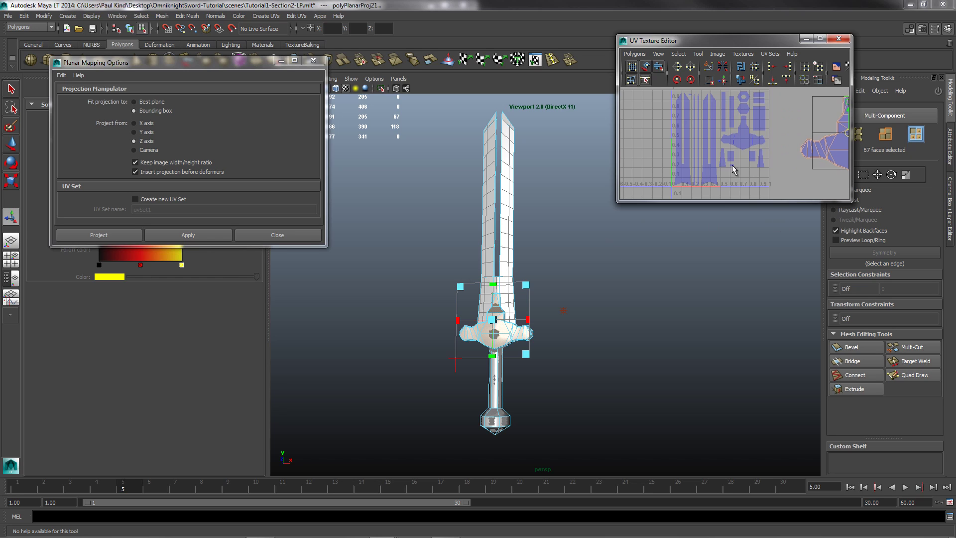
- Select the remaining crossguard UV shell, convert it to faces and apply the same Z-axis planar projection
{"action": "right_click_drag", "start_coordinate": [742, 141], "coordinate": [752, 147]}
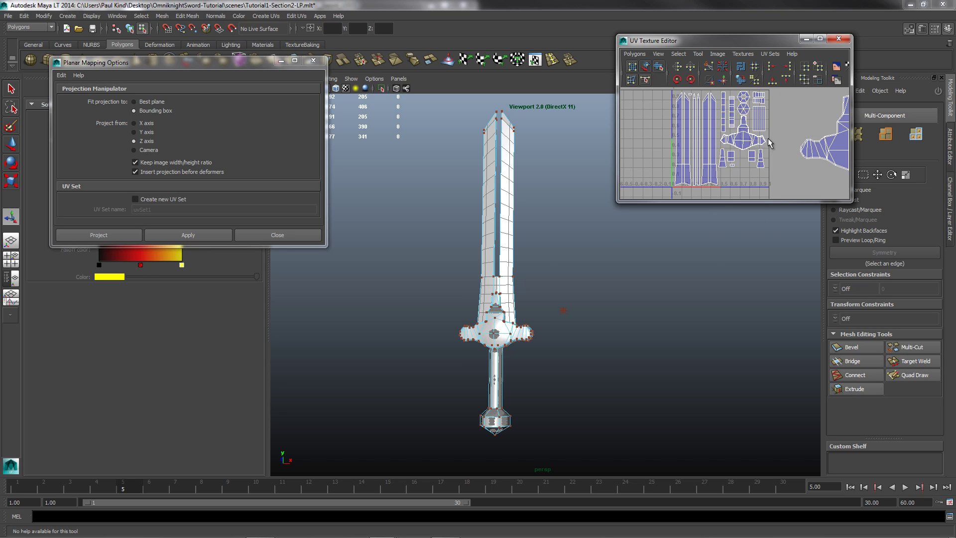
{"action": "left_click", "coordinate": [758, 144]}
{"action": "right_click_drag", "start_coordinate": [765, 142], "coordinate": [826, 219]}
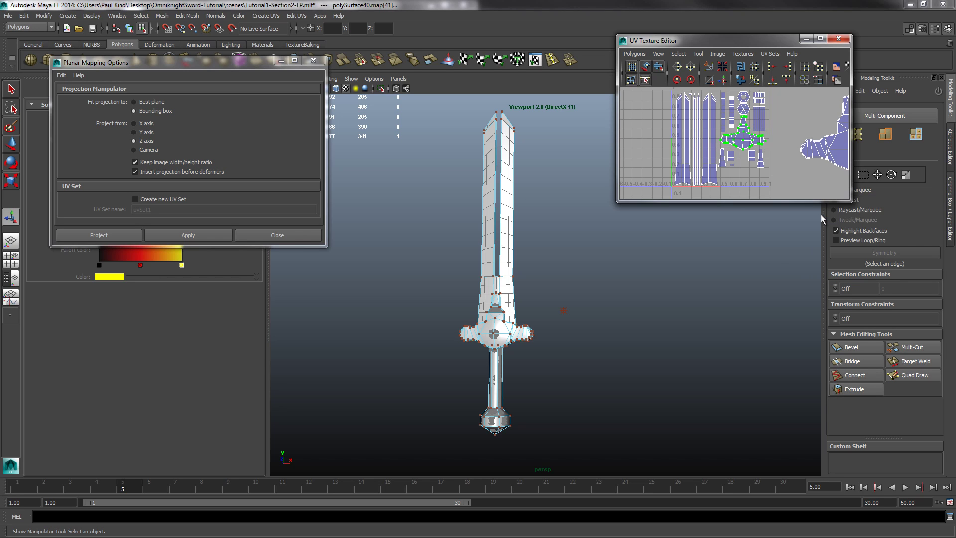
{"action": "right_click_drag", "start_coordinate": [760, 147], "coordinate": [820, 250]}
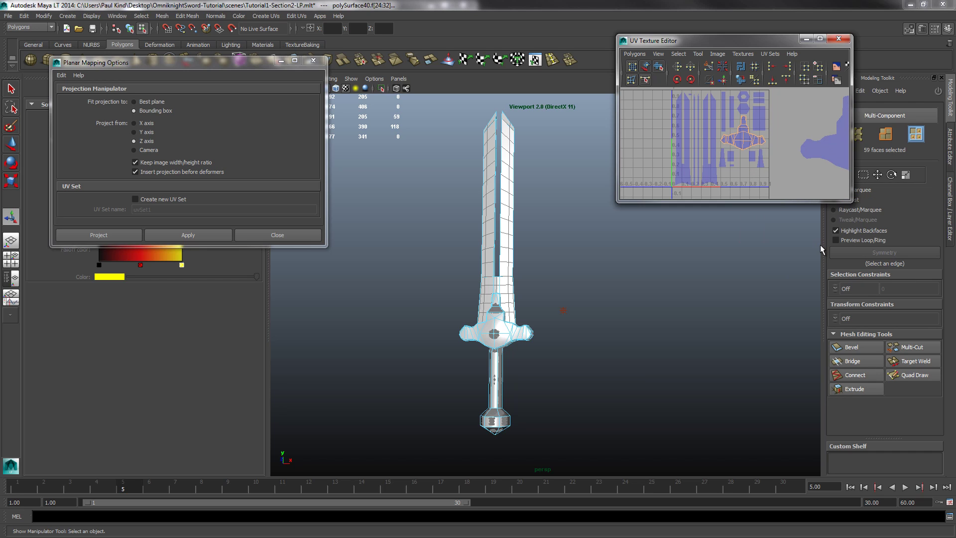
{"action": "left_click", "coordinate": [193, 236]}
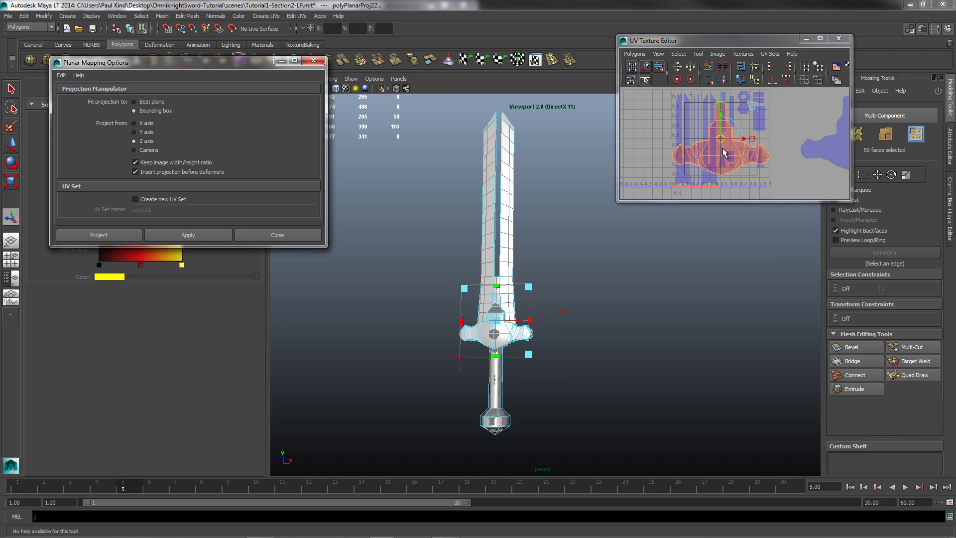
- Move the second projected crossguard shell outside the 0–1 UV space, directly below the first one
{"action": "right_click_drag", "start_coordinate": [735, 146], "coordinate": [799, 267]}
{"action": "left_click_drag", "start_coordinate": [723, 143], "coordinate": [746, 132]}
{"action": "scroll", "coordinate": [746, 132], "scroll_direction": "up", "scroll_amount": 5}
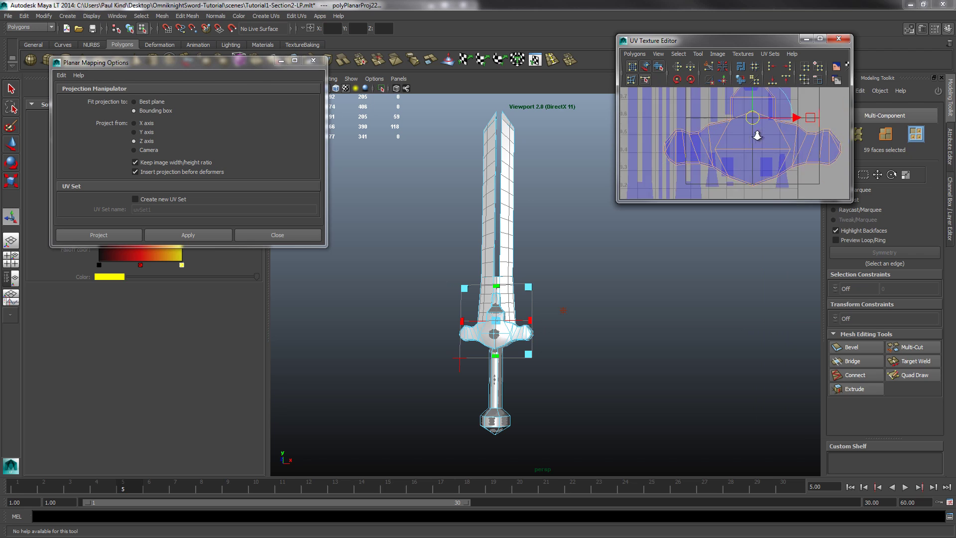
{"action": "scroll", "coordinate": [759, 159], "scroll_direction": "down", "scroll_amount": 5}
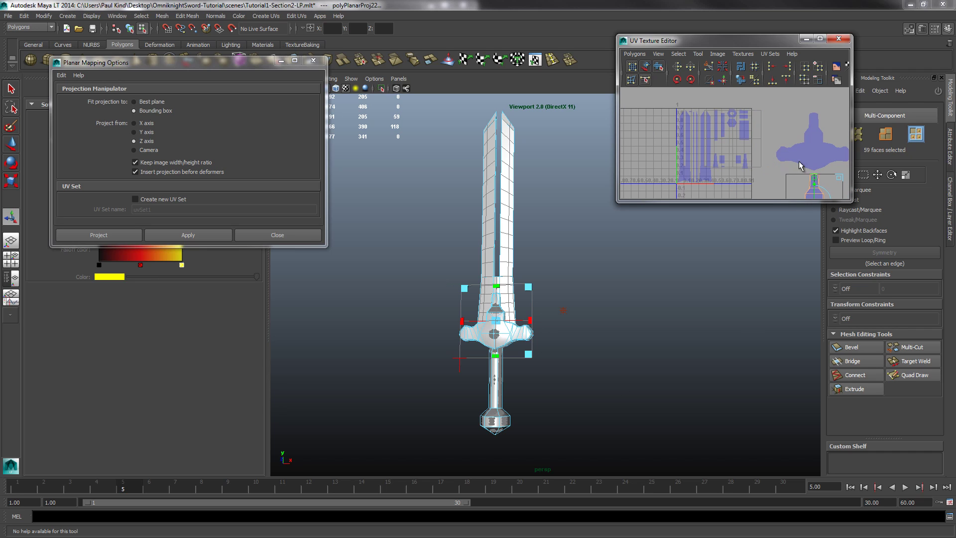
- Switch to UV component selection and select UVs on the lower projected crossguard shell
{"action": "scroll", "coordinate": [797, 160], "scroll_direction": "down", "scroll_amount": 4}
{"action": "scroll", "coordinate": [797, 161], "scroll_direction": "up", "scroll_amount": 6}
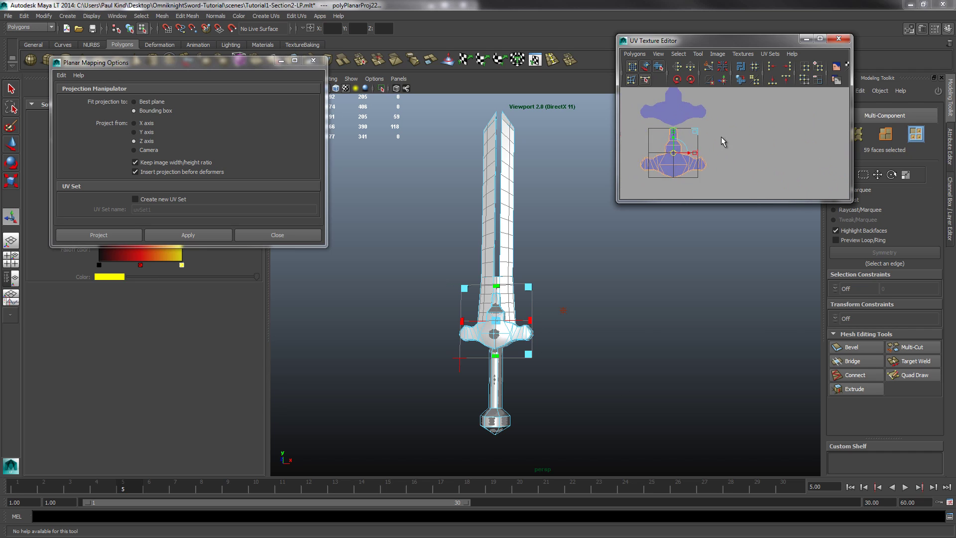
{"action": "middle_click_drag", "start_coordinate": [759, 142], "coordinate": [808, 148], "text": "alt"}
{"action": "right_click_drag", "start_coordinate": [730, 171], "coordinate": [688, 169]}
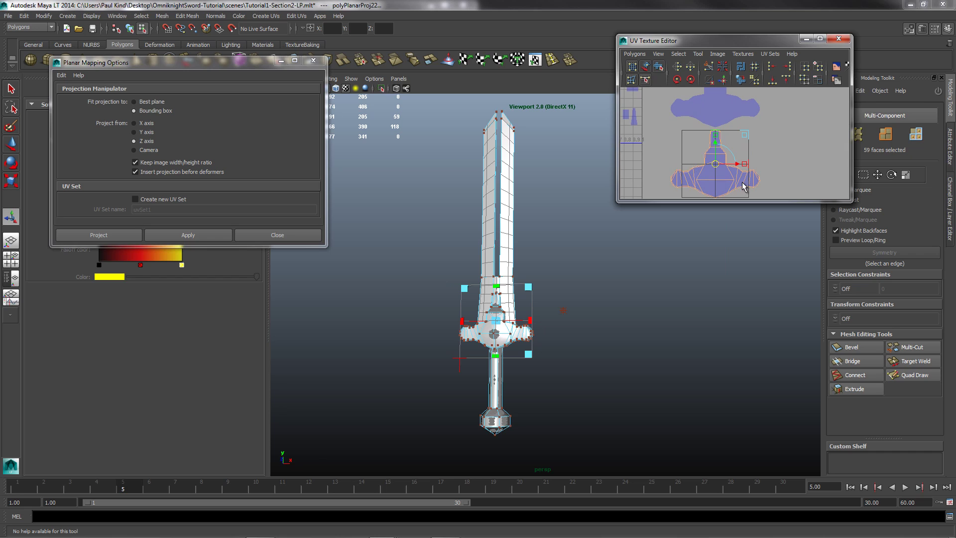
{"action": "right_click_drag", "start_coordinate": [743, 187], "coordinate": [773, 180]}
{"action": "left_click", "coordinate": [778, 172]}
{"action": "left_click", "coordinate": [683, 180]}
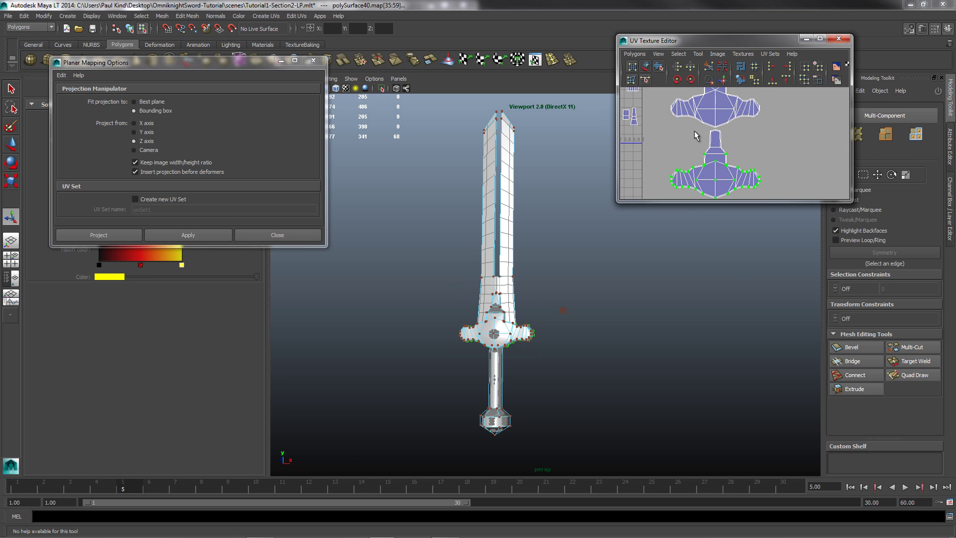
- Select UVs across both projected crossguard shells and expand the selection to the complete shells
{"action": "left_click_drag", "start_coordinate": [694, 126], "coordinate": [759, 175], "text": "shift"}
{"action": "middle_click_drag", "start_coordinate": [759, 122], "coordinate": [766, 190], "text": "alt"}
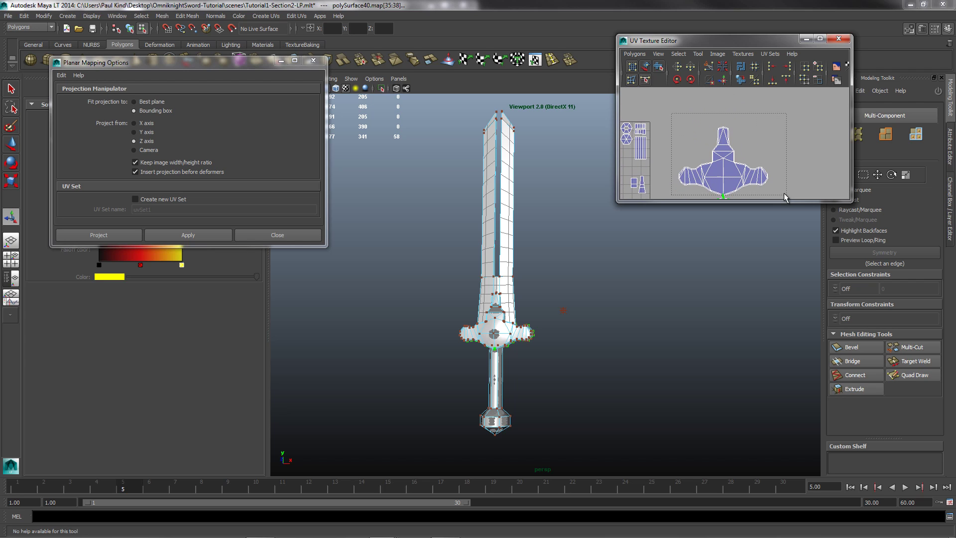
{"action": "key", "text": "f"}
{"action": "right_click", "coordinate": [732, 155]}
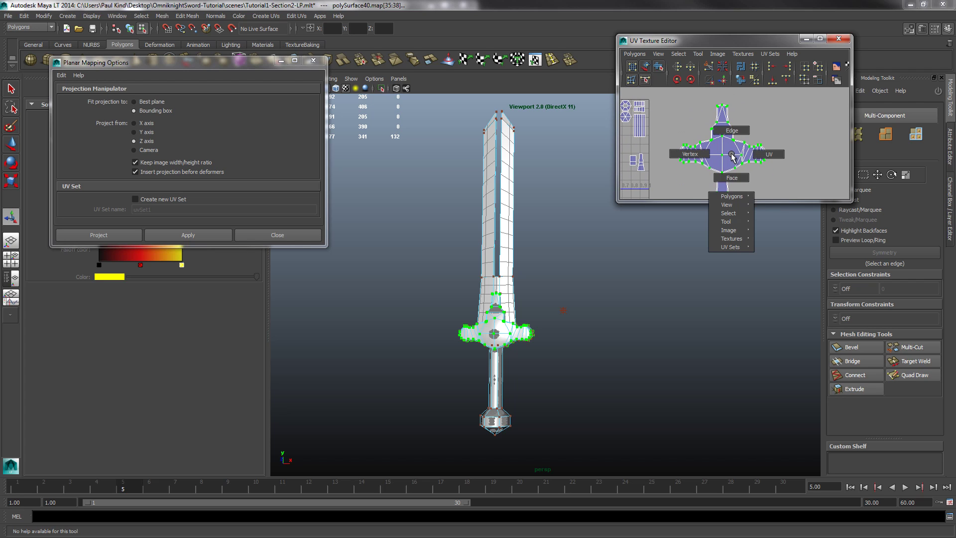
{"action": "mouse_move", "coordinate": [735, 214]}
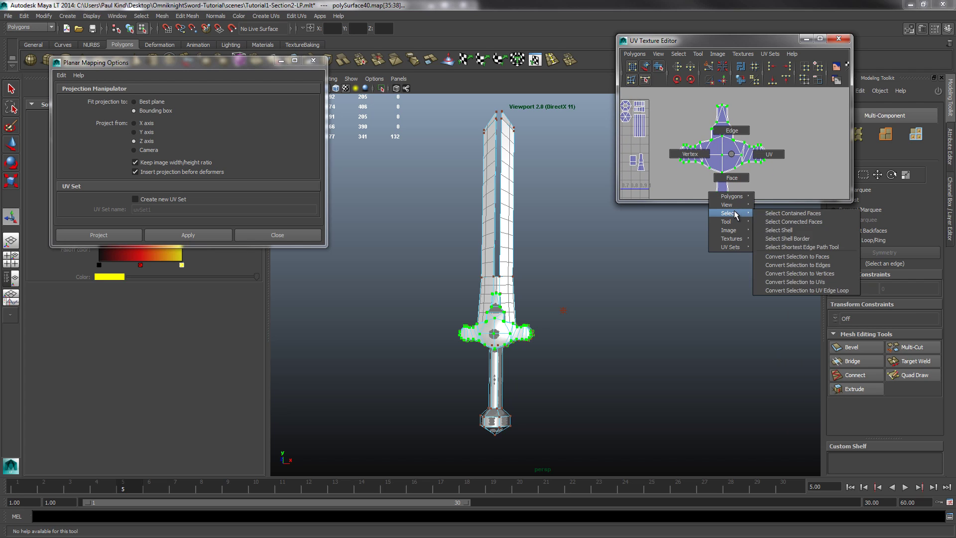
{"action": "left_click", "coordinate": [779, 230]}
{"action": "middle_click_drag", "start_coordinate": [717, 172], "coordinate": [791, 157], "text": "alt"}
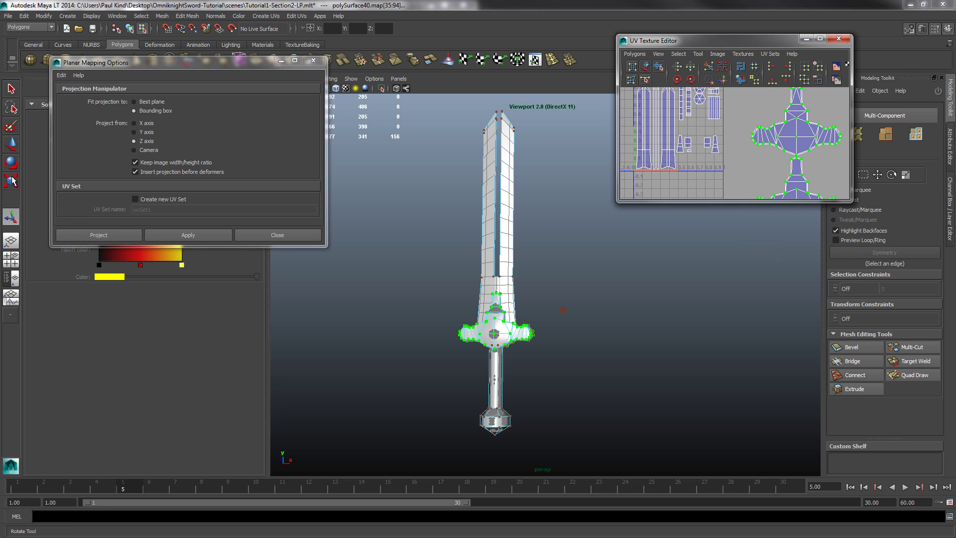
- Try scaling both crossguard shells up slightly together
{"action": "middle_click_drag", "start_coordinate": [797, 159], "coordinate": [795, 162]}
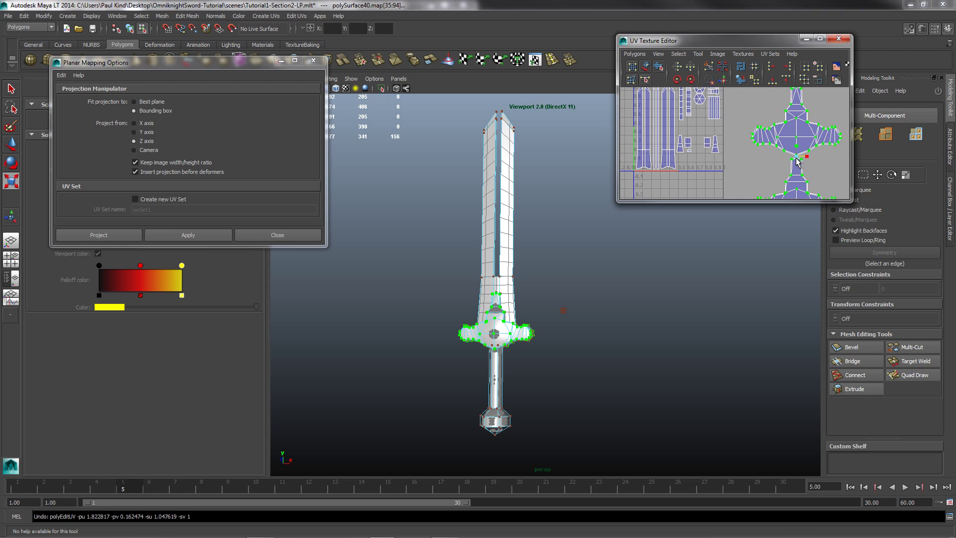
{"action": "scroll", "coordinate": [796, 160], "scroll_direction": "up", "scroll_amount": 4}
{"action": "scroll", "coordinate": [702, 149], "scroll_direction": "up", "scroll_amount": 5}
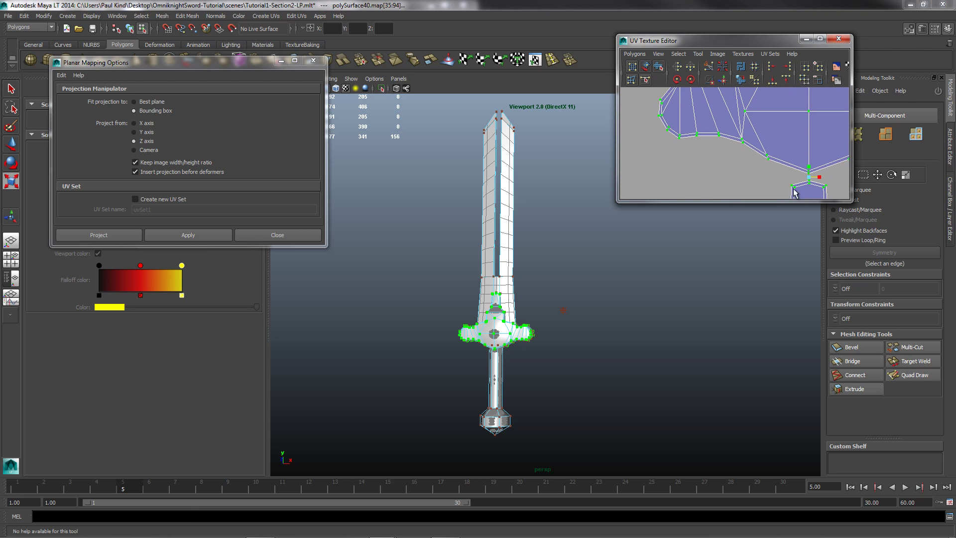
{"action": "scroll", "coordinate": [808, 182], "scroll_direction": "down", "scroll_amount": 5}
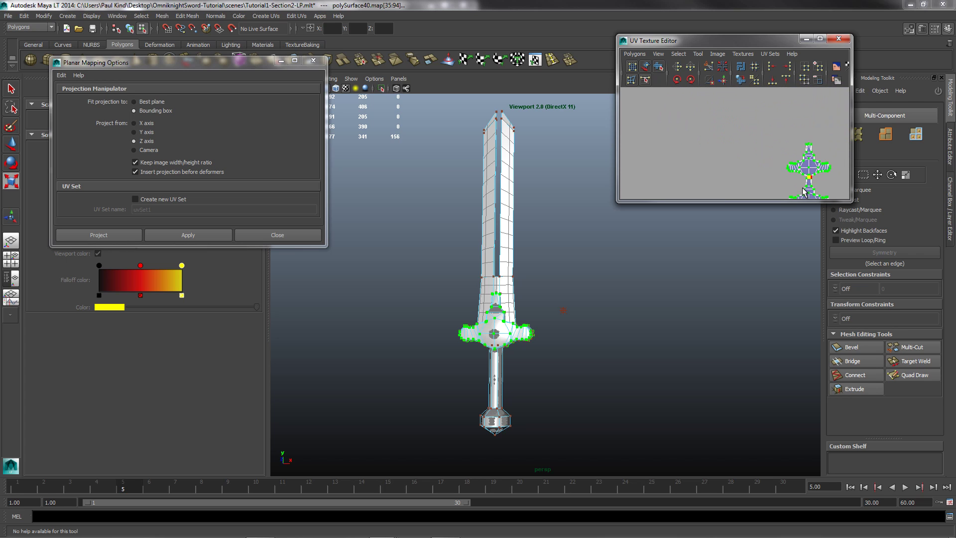
- Enlarge the UV Texture Editor window to cover most of the screen while keeping Maya's transform tools accessible
{"action": "left_click_drag", "start_coordinate": [826, 45], "coordinate": [662, 71]}
{"action": "left_click", "coordinate": [657, 65]}
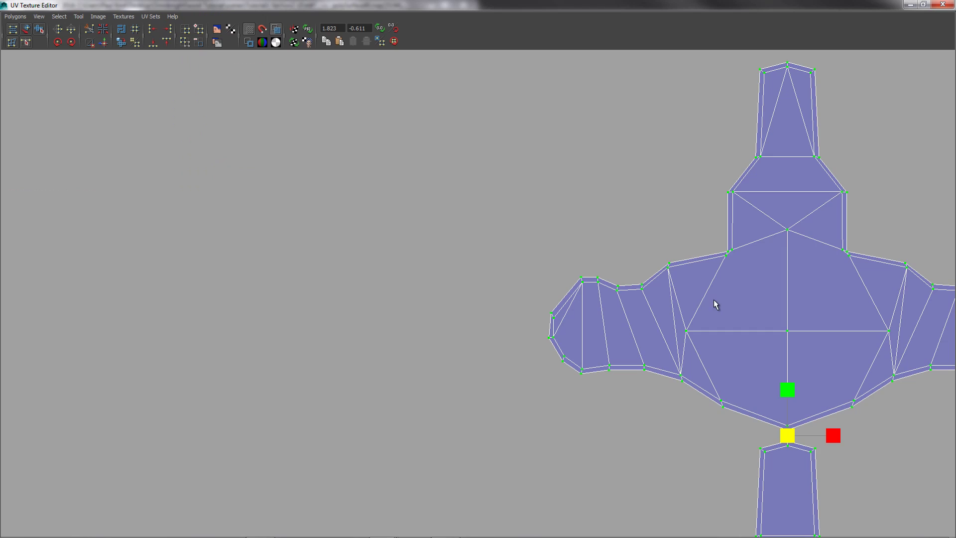
{"action": "scroll", "coordinate": [697, 269], "scroll_direction": "down", "scroll_amount": 4}
{"action": "scroll", "coordinate": [685, 264], "scroll_direction": "down", "scroll_amount": 2}
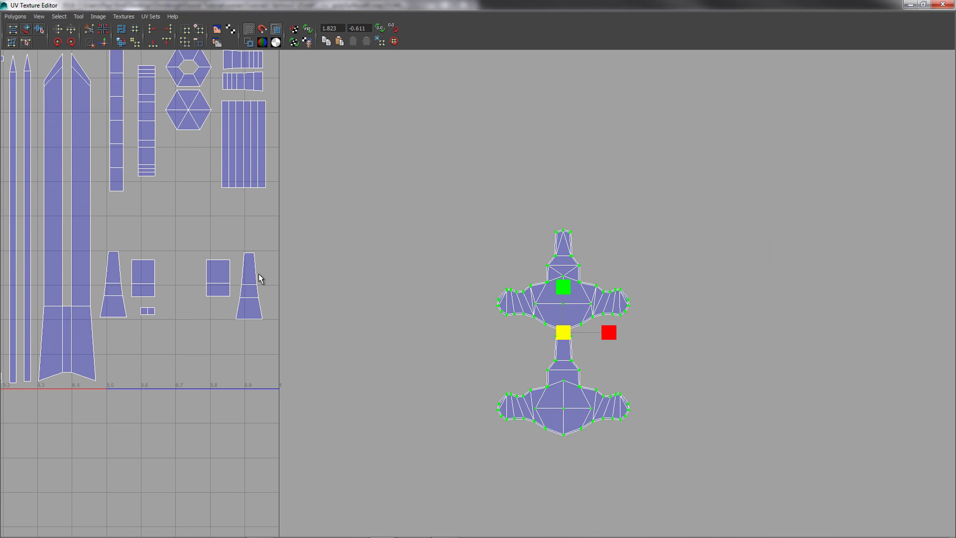
{"action": "left_click_drag", "start_coordinate": [84, 6], "coordinate": [118, 9]}
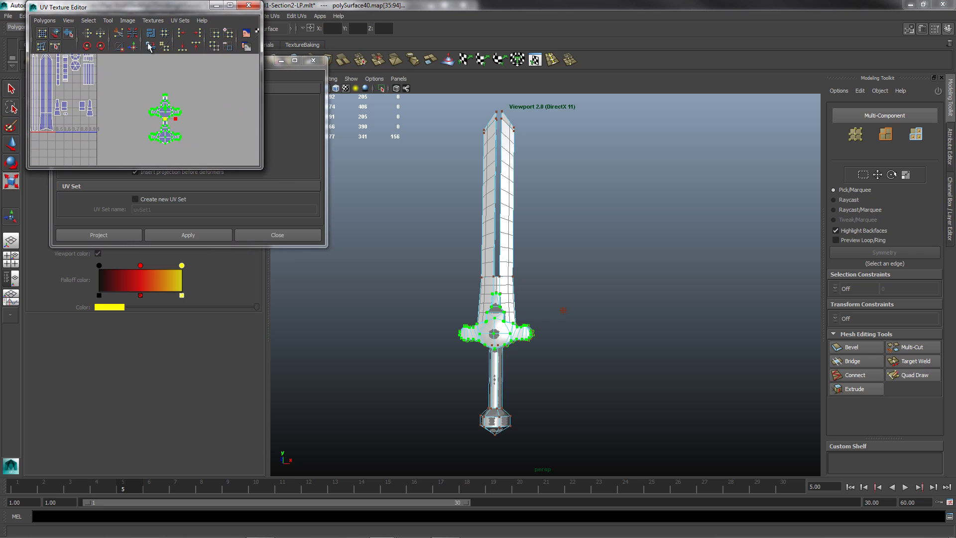
{"action": "left_click_drag", "start_coordinate": [262, 167], "coordinate": [946, 536]}
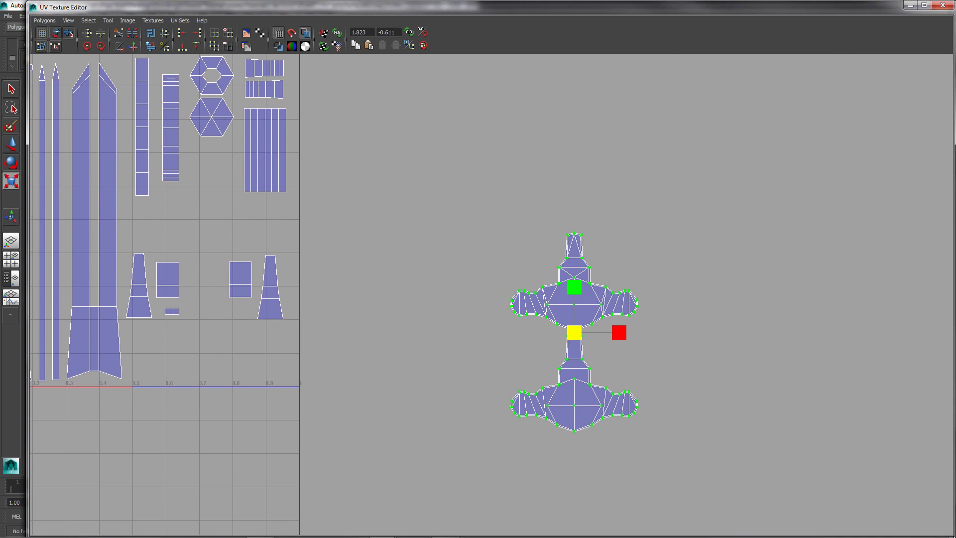
- Move both crossguard shells together into the 0–1 UV space beside the blade shells and scale them up uniformly
{"action": "left_click", "coordinate": [12, 145]}
{"action": "left_click_drag", "start_coordinate": [572, 336], "coordinate": [208, 259]}
{"action": "left_click", "coordinate": [12, 181]}
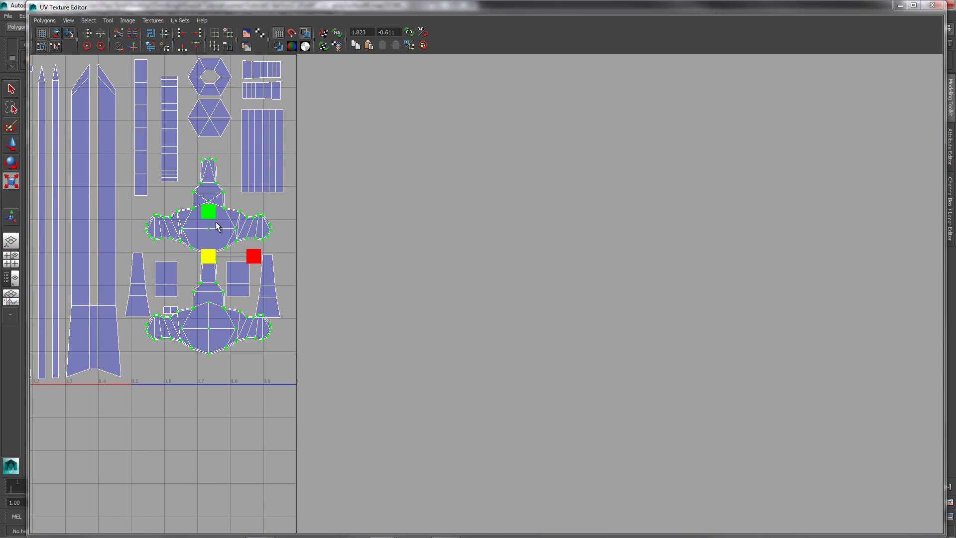
{"action": "mouse_move", "coordinate": [211, 255]}
{"action": "left_mouse_down"}
{"action": "mouse_move", "coordinate": [224, 245]}
{"action": "mouse_move", "coordinate": [212, 263]}
{"action": "left_mouse_up"}
- Scale both crossguard shells up slightly more, nudge them down below the hexagon shells, and deselect them
{"action": "left_click", "coordinate": [12, 144]}
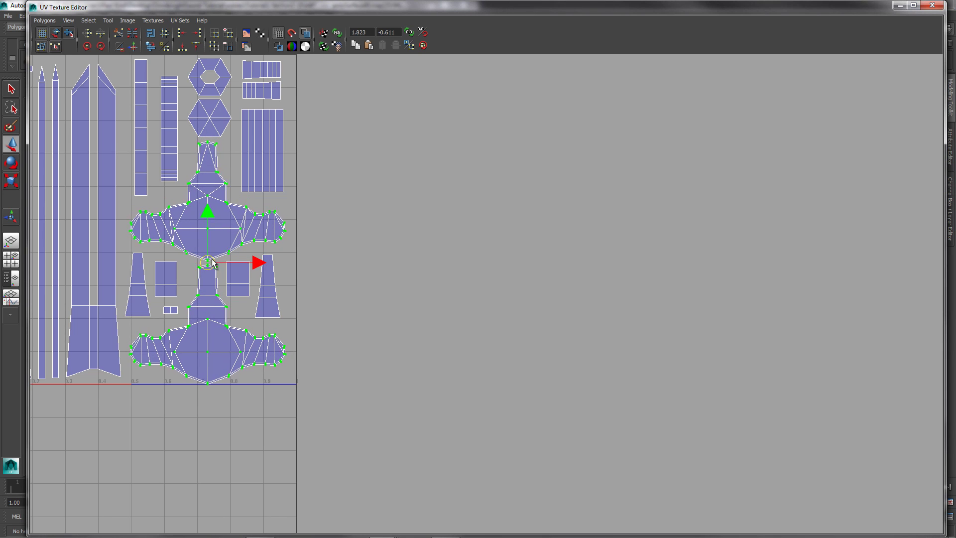
{"action": "left_click", "coordinate": [10, 181]}
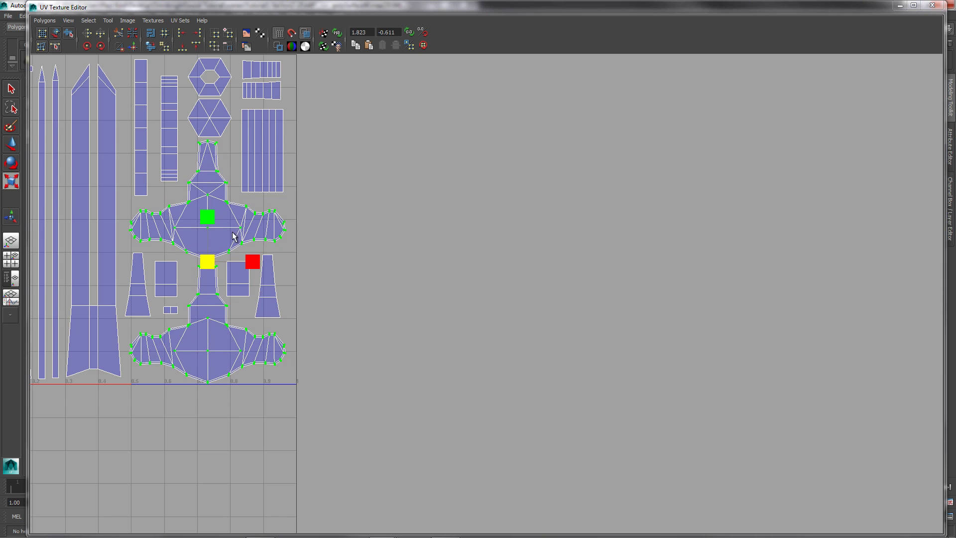
{"action": "left_click_drag", "start_coordinate": [216, 260], "coordinate": [220, 261]}
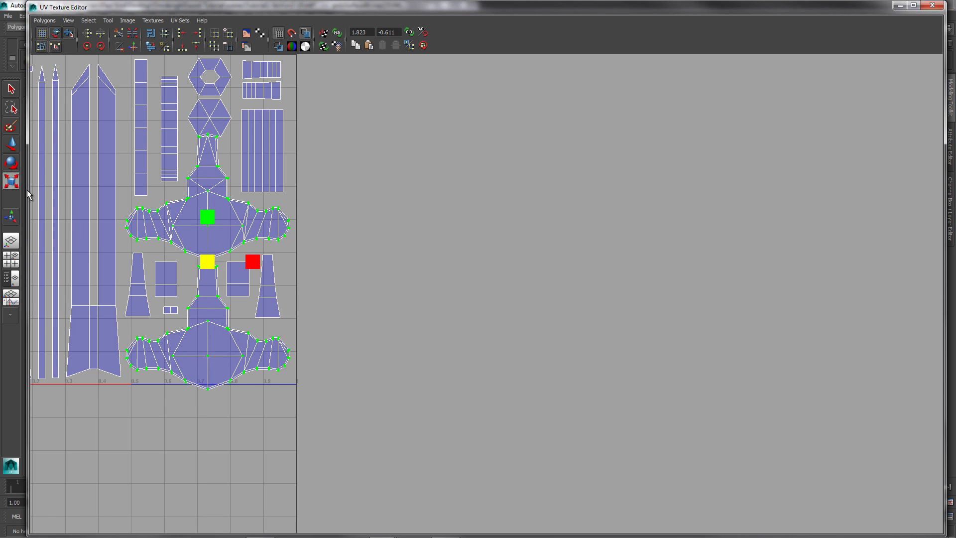
{"action": "left_click", "coordinate": [12, 147]}
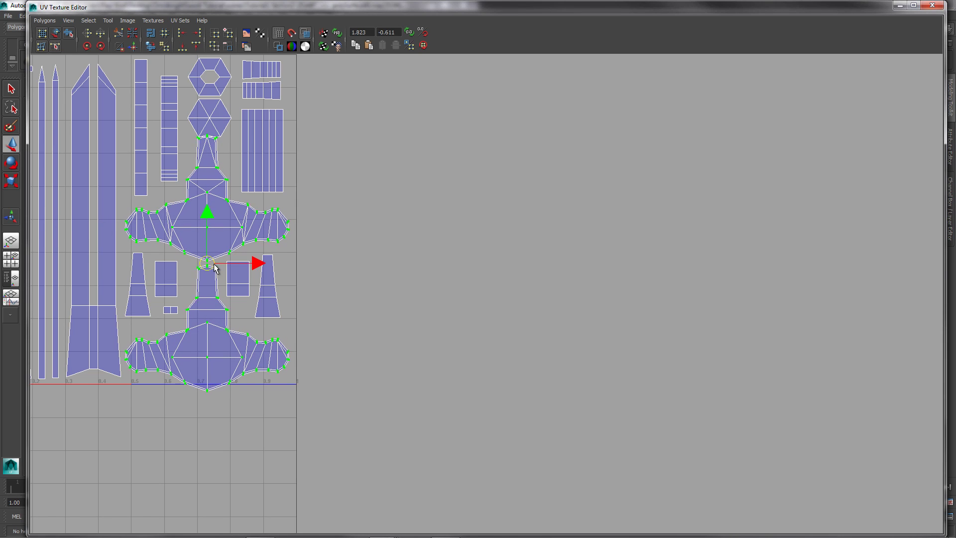
{"action": "left_click_drag", "start_coordinate": [211, 268], "coordinate": [215, 272]}
{"action": "left_click", "coordinate": [337, 312]}
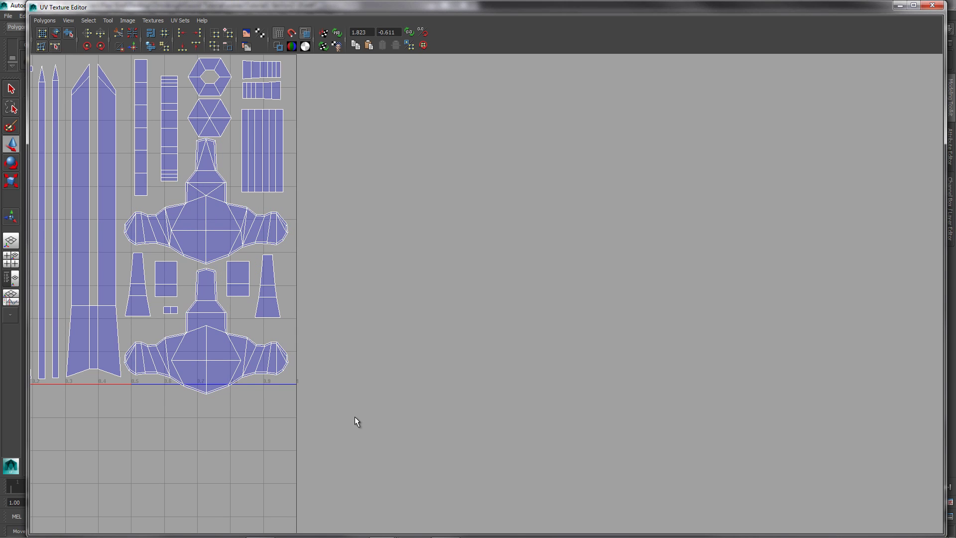
- Move the banded strip shell down beside the plain strip and shift the ring-shaped hexagon sideways towards the strips
{"action": "middle_click_drag", "start_coordinate": [323, 335], "coordinate": [566, 327], "text": "alt"}
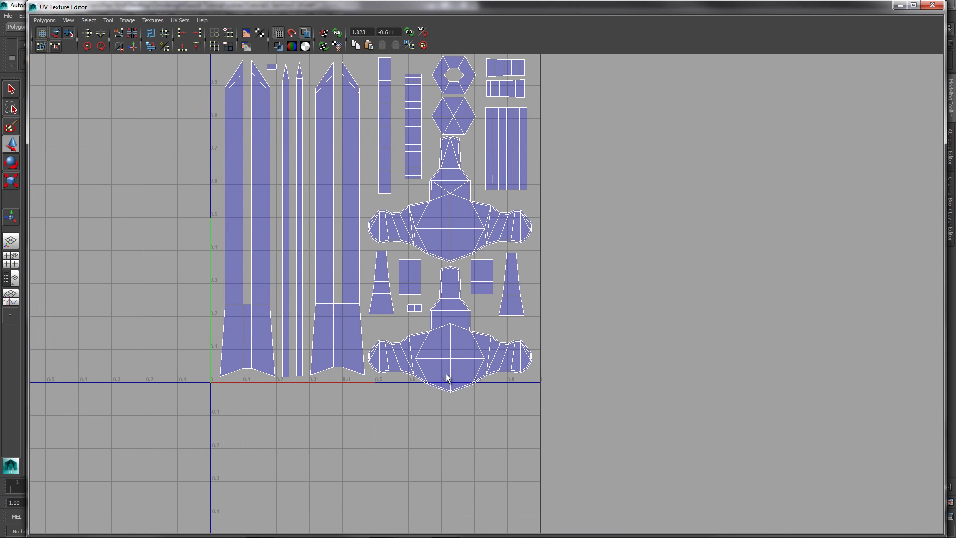
{"action": "scroll", "coordinate": [531, 263], "scroll_direction": "down", "scroll_amount": 1}
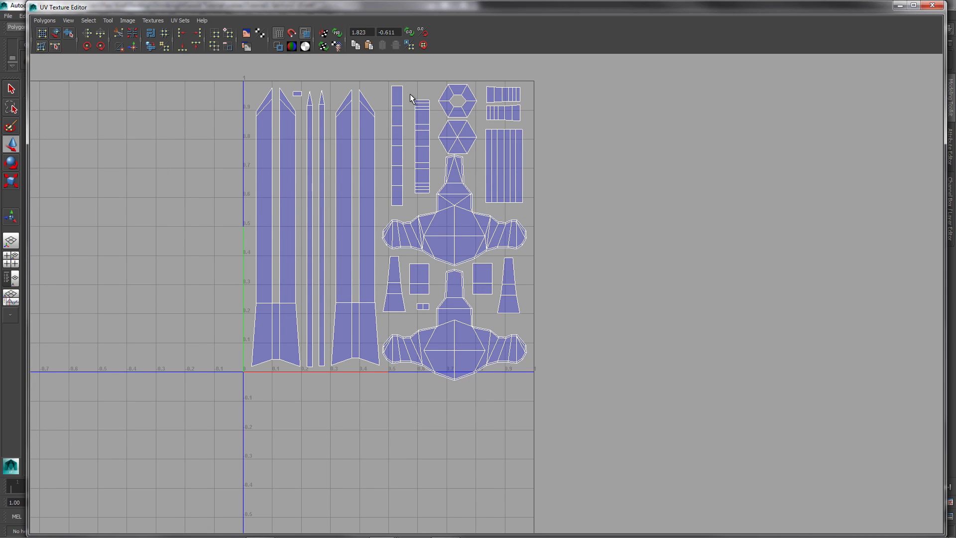
{"action": "left_click_drag", "start_coordinate": [431, 169], "coordinate": [436, 196]}
{"action": "key", "text": "w"}
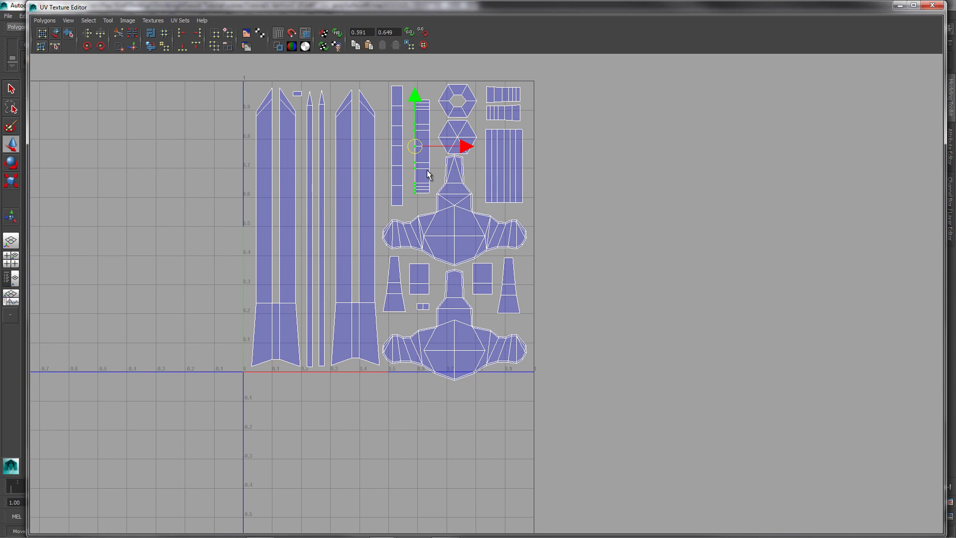
{"action": "middle_click_drag", "start_coordinate": [434, 195], "coordinate": [441, 195]}
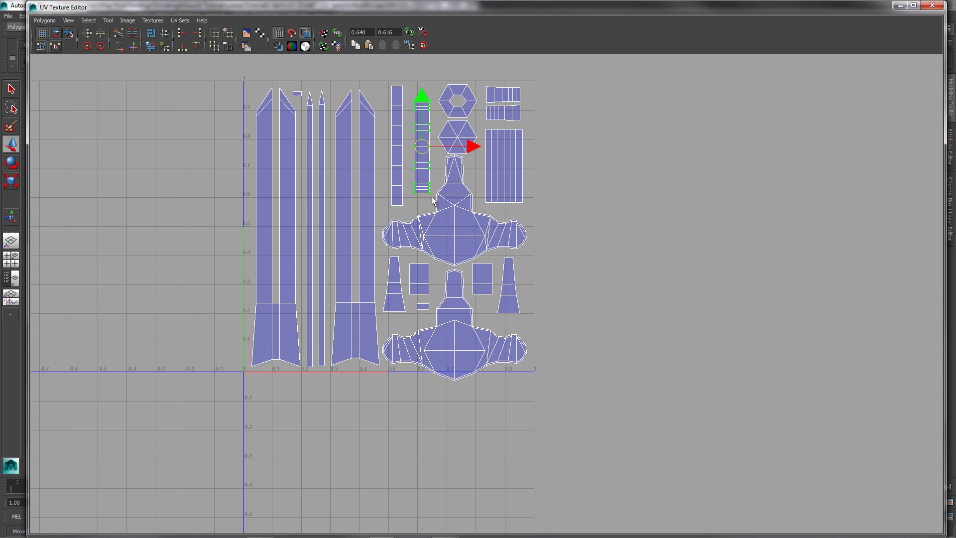
{"action": "middle_click_drag", "start_coordinate": [423, 147], "coordinate": [416, 166]}
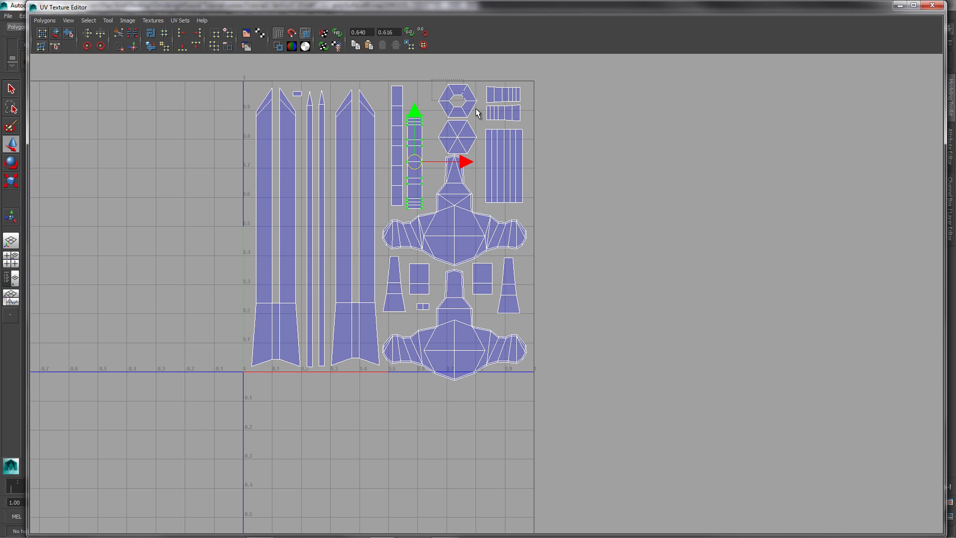
{"action": "left_click_drag", "start_coordinate": [479, 119], "coordinate": [475, 118]}
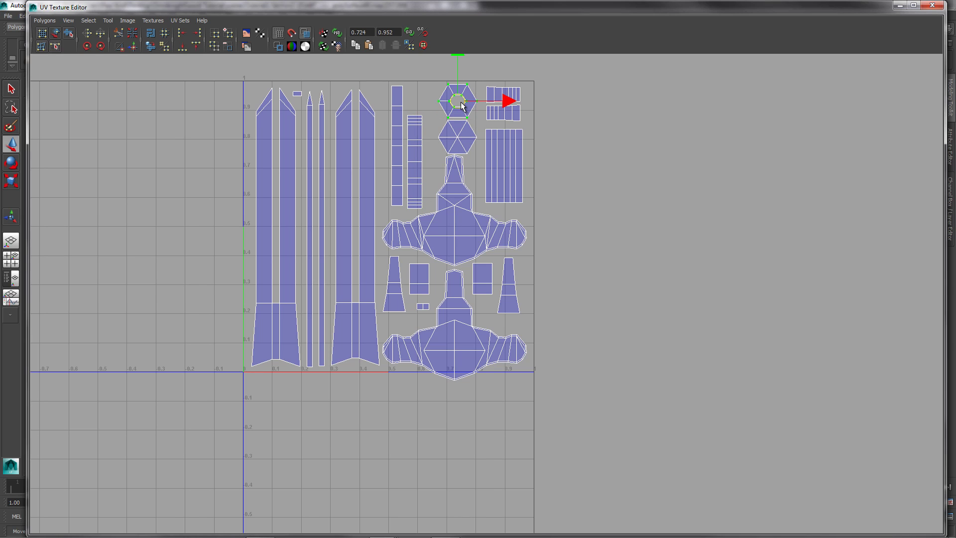
{"action": "middle_click_drag", "start_coordinate": [461, 105], "coordinate": [442, 104]}
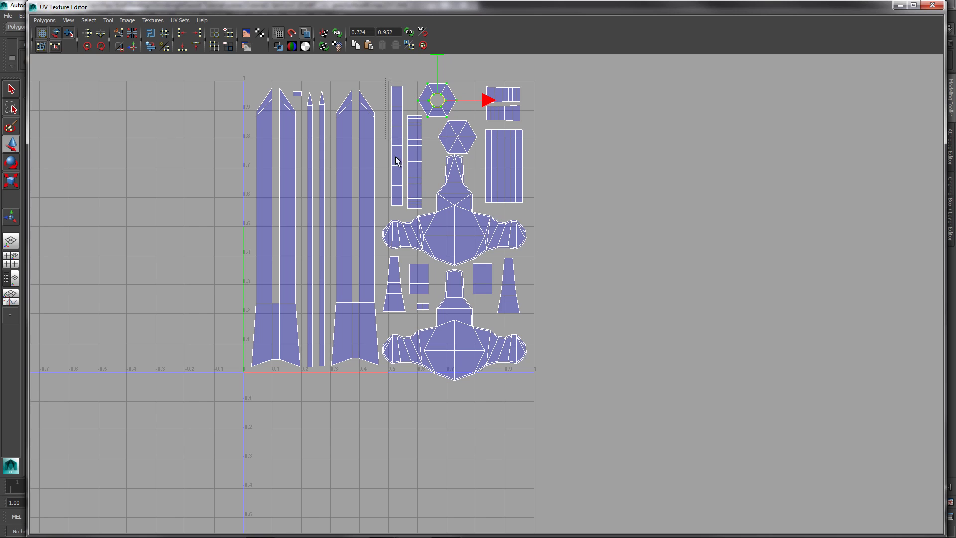
- Move the plain strip and the banded strip closer to the blade shells and slightly down
{"action": "left_click_drag", "start_coordinate": [404, 204], "coordinate": [405, 208]}
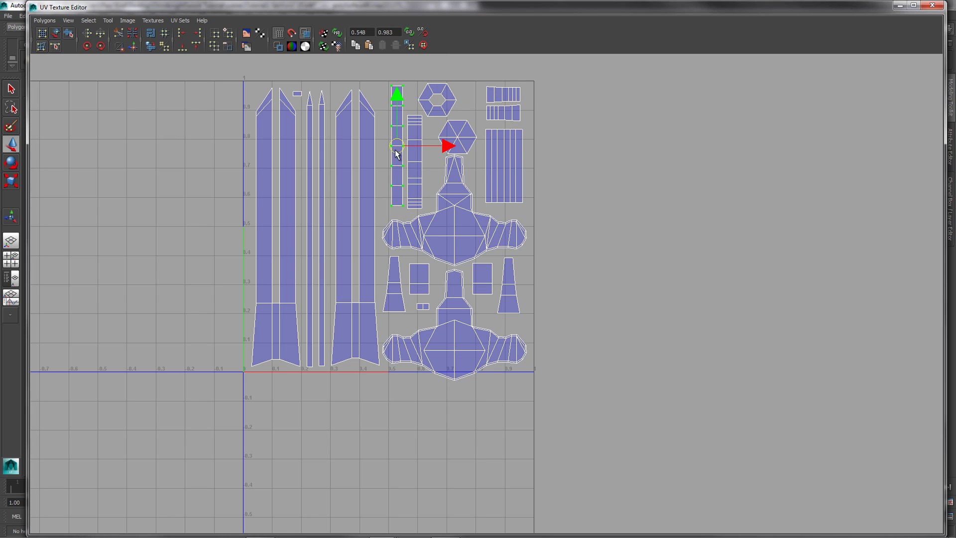
{"action": "middle_click_drag", "start_coordinate": [397, 154], "coordinate": [385, 162]}
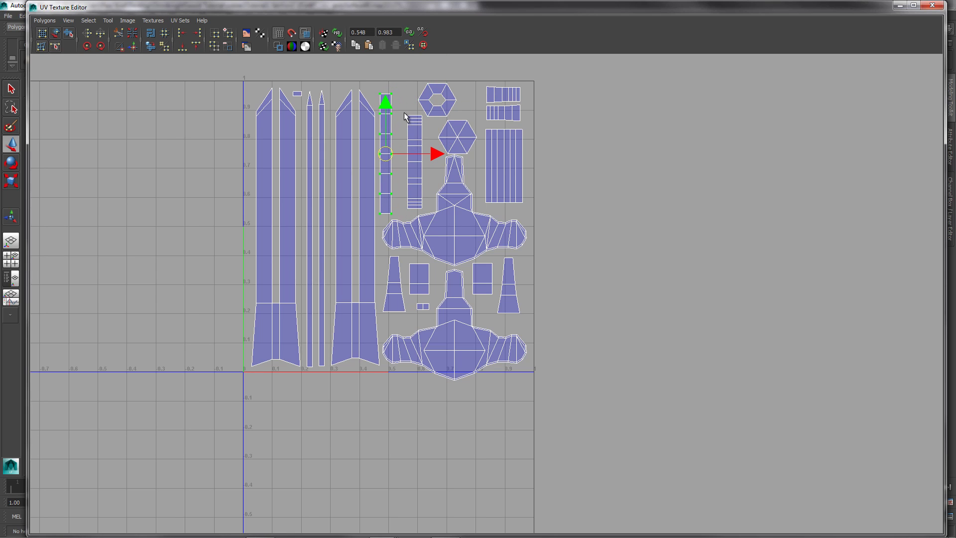
{"action": "left_click_drag", "start_coordinate": [423, 209], "coordinate": [423, 207]}
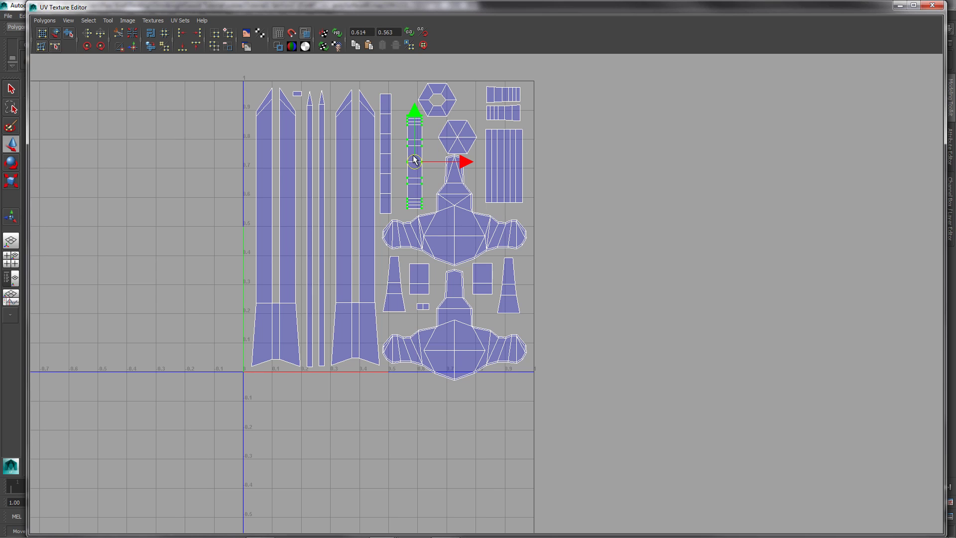
{"action": "middle_click_drag", "start_coordinate": [414, 162], "coordinate": [404, 169]}
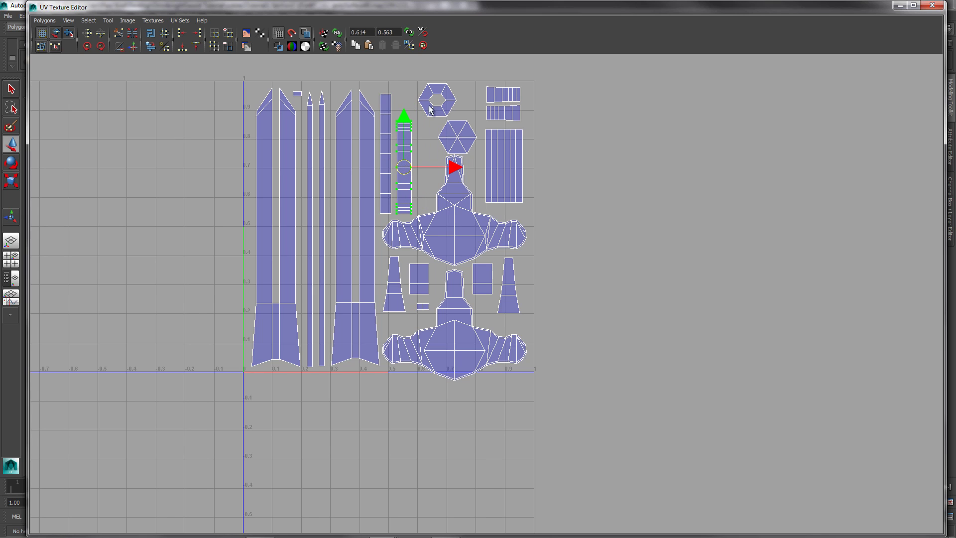
- Place the ring-shaped and solid hexagon shells side by side along the upper edge of the 0–1 UV space
{"action": "left_click_drag", "start_coordinate": [418, 81], "coordinate": [459, 121]}
{"action": "middle_click_drag", "start_coordinate": [438, 106], "coordinate": [416, 105]}
{"action": "left_click", "coordinate": [448, 116]}
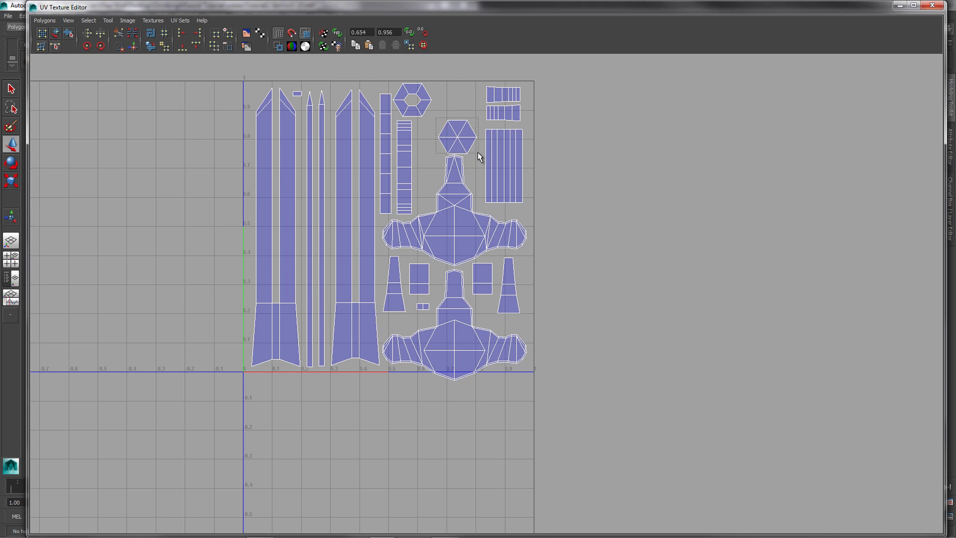
{"action": "left_click_drag", "start_coordinate": [478, 157], "coordinate": [478, 156]}
{"action": "middle_click_drag", "start_coordinate": [459, 141], "coordinate": [458, 108]}
{"action": "left_click", "coordinate": [466, 166]}
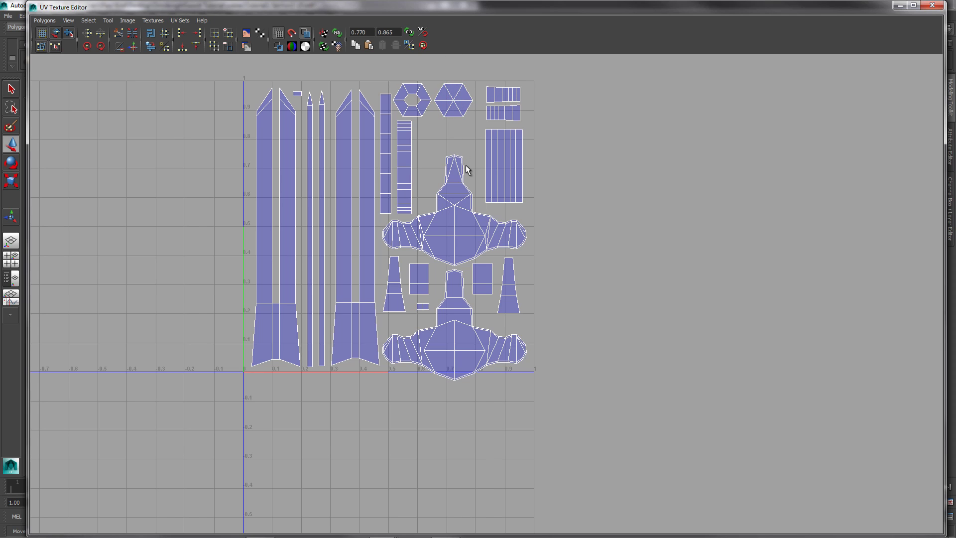
- Move both crossguard shells up until the lower one sits inside the 0–1 UV space, and deselect them
{"action": "left_click", "coordinate": [441, 319]}
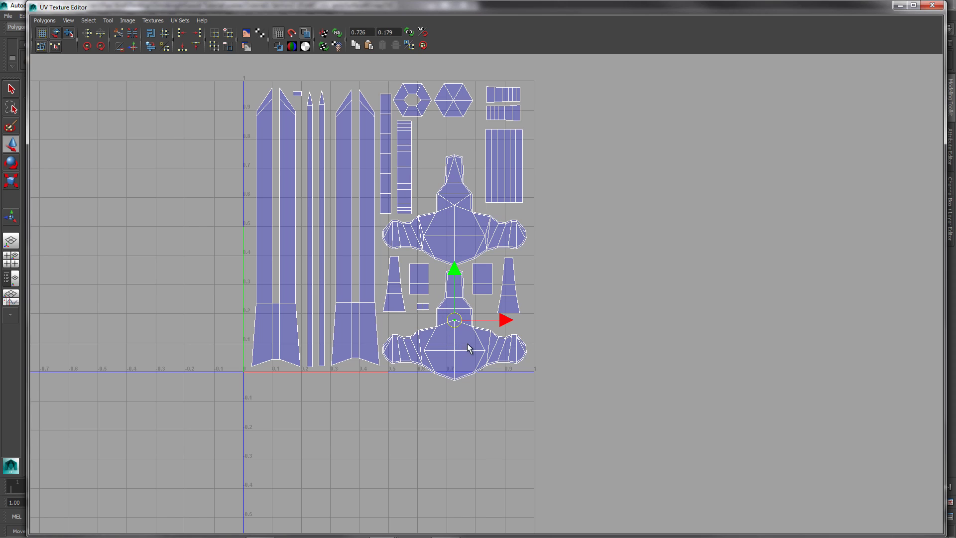
{"action": "right_click", "coordinate": [482, 241]}
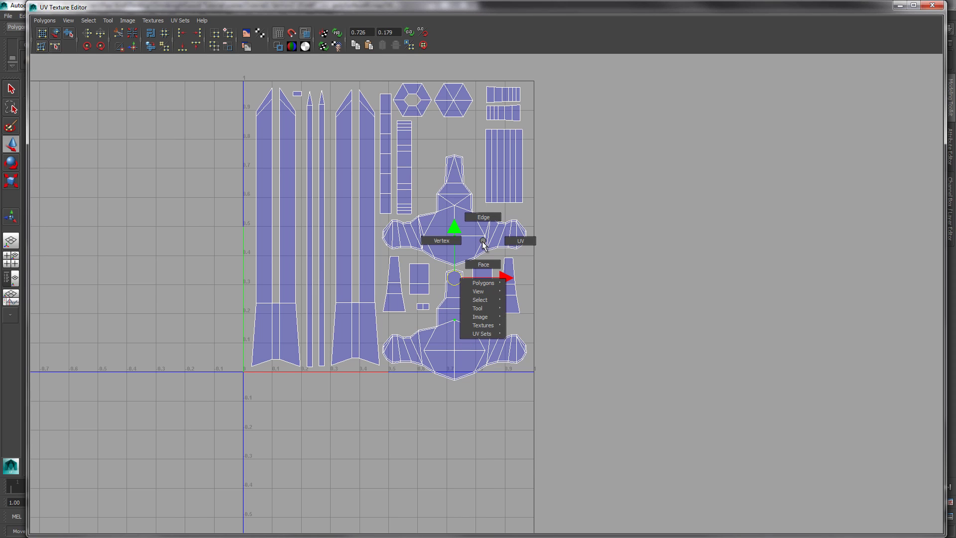
{"action": "mouse_move", "coordinate": [486, 298]}
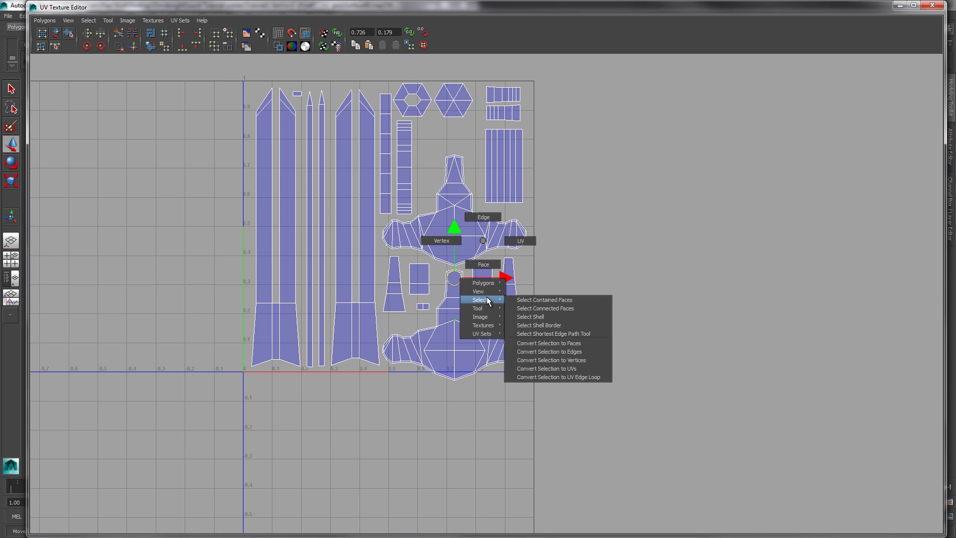
{"action": "left_click", "coordinate": [545, 317]}
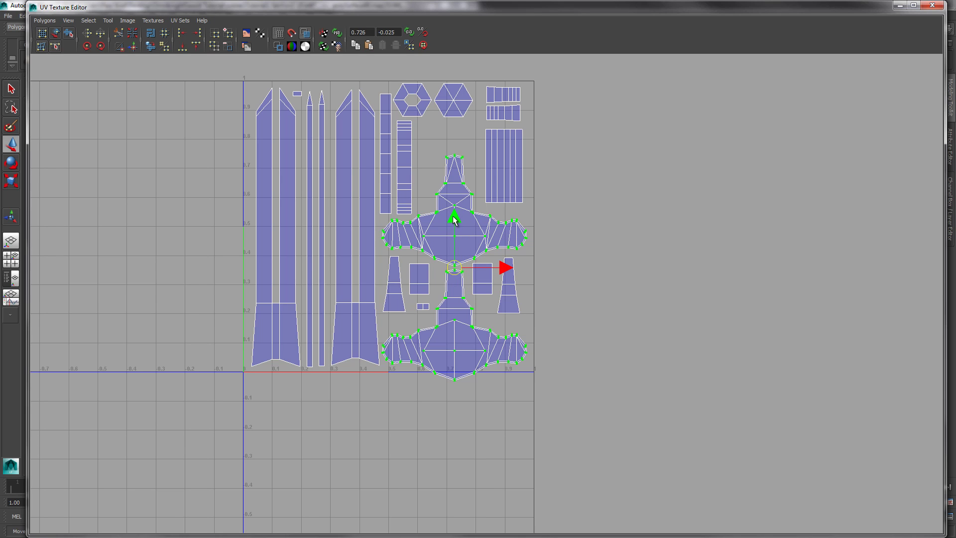
{"action": "left_click_drag", "start_coordinate": [454, 220], "coordinate": [461, 208]}
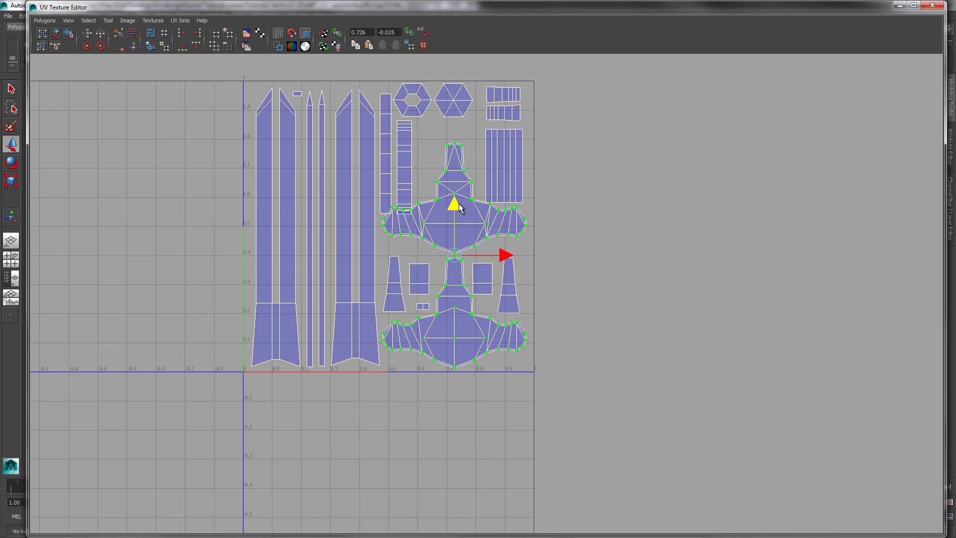
{"action": "left_click", "coordinate": [584, 243]}
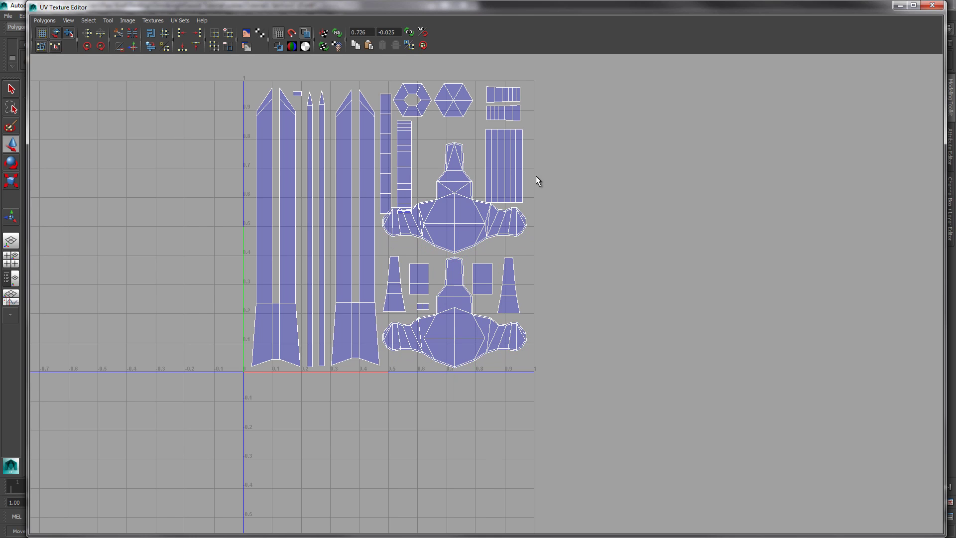
- Shift the rectangular grip shell slightly up and outwards, just below the two small segmented strips, and deselect it
{"action": "left_click_drag", "start_coordinate": [514, 138], "coordinate": [536, 140]}
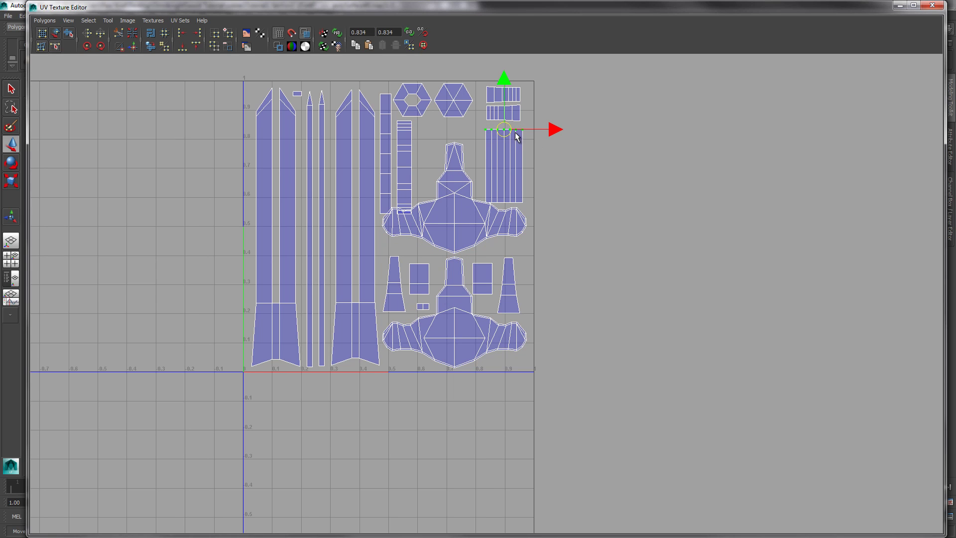
{"action": "right_click", "coordinate": [517, 133]}
{"action": "mouse_move", "coordinate": [517, 193]}
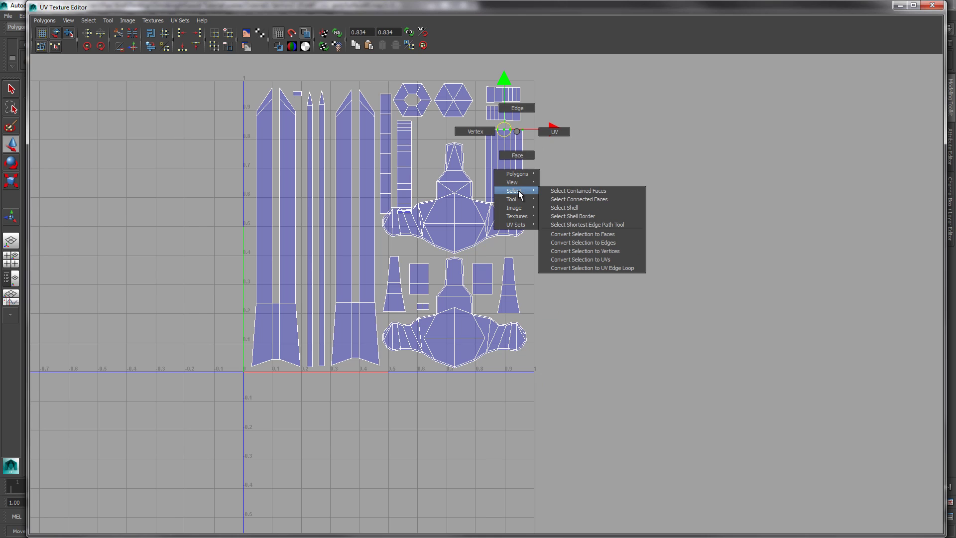
{"action": "left_click", "coordinate": [568, 207]}
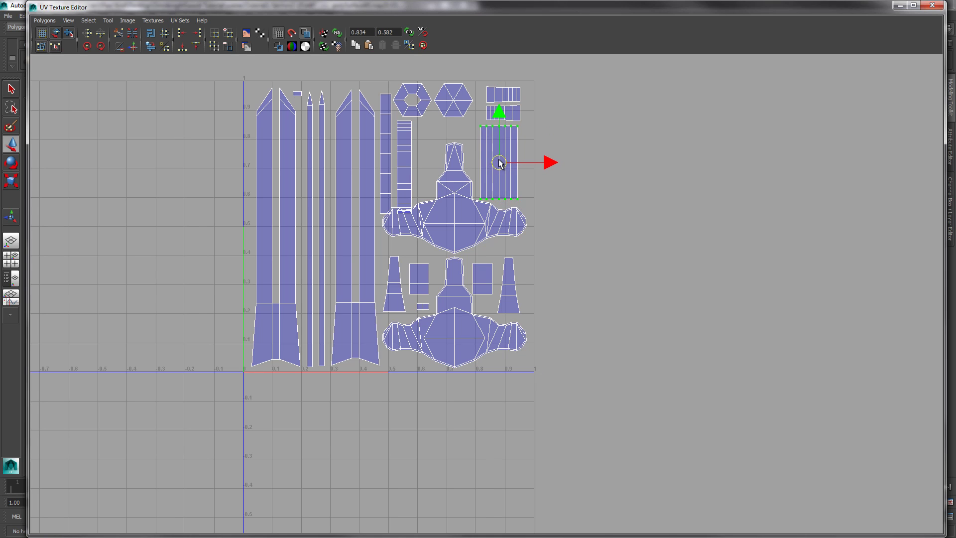
{"action": "left_click_drag", "start_coordinate": [501, 164], "coordinate": [509, 163]}
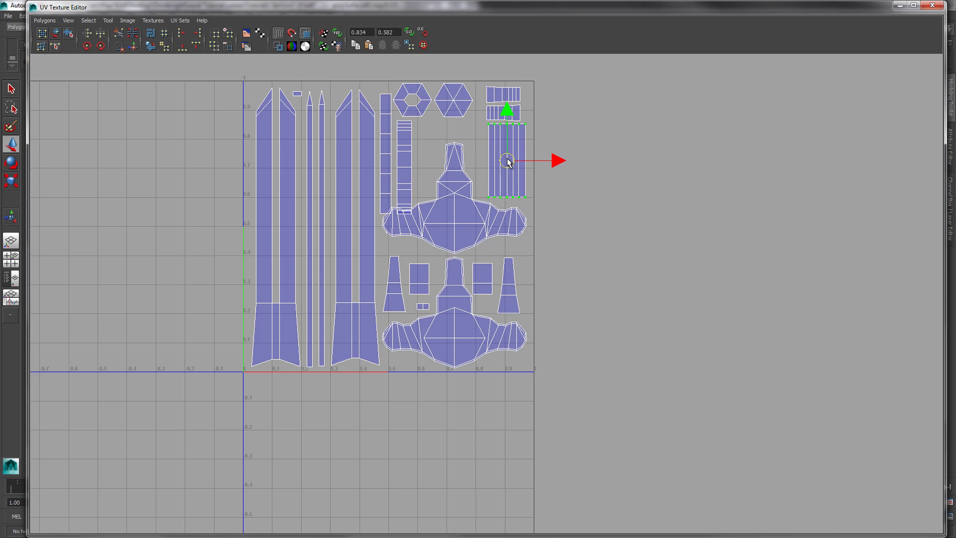
{"action": "left_click", "coordinate": [566, 218]}
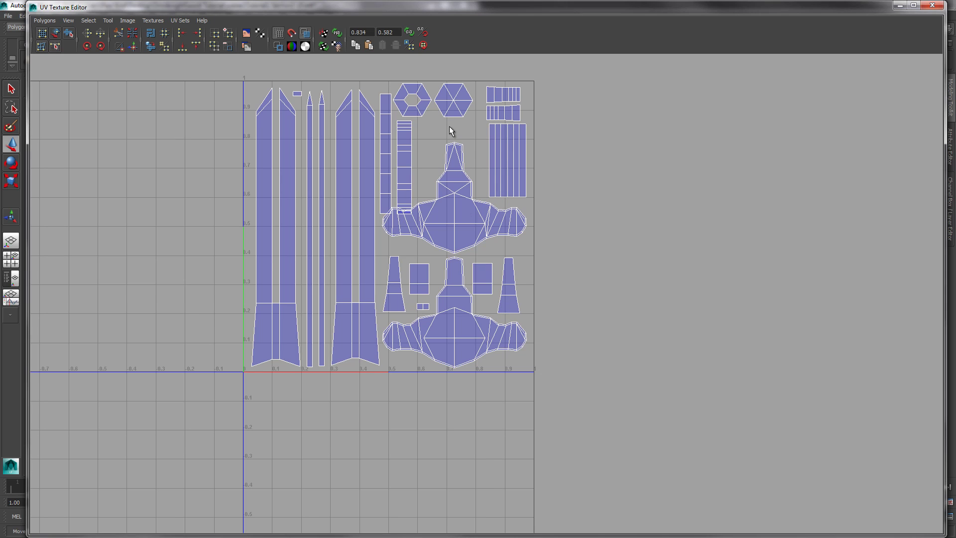
- Move the solid hexagon shell slightly down and outwards, above the tip of the upper crossguard shell
{"action": "left_click", "coordinate": [418, 161]}
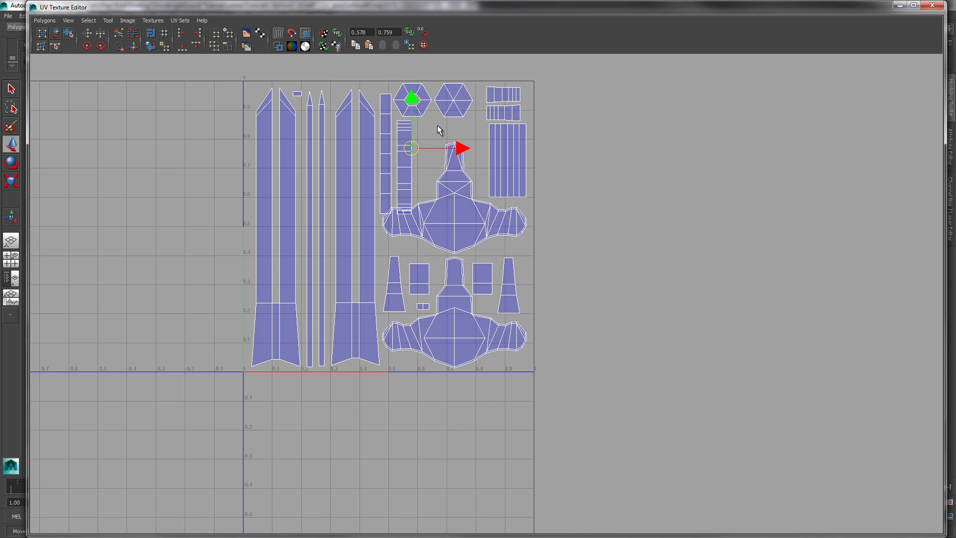
{"action": "key", "text": "Delete"}
{"action": "left_click", "coordinate": [471, 118]}
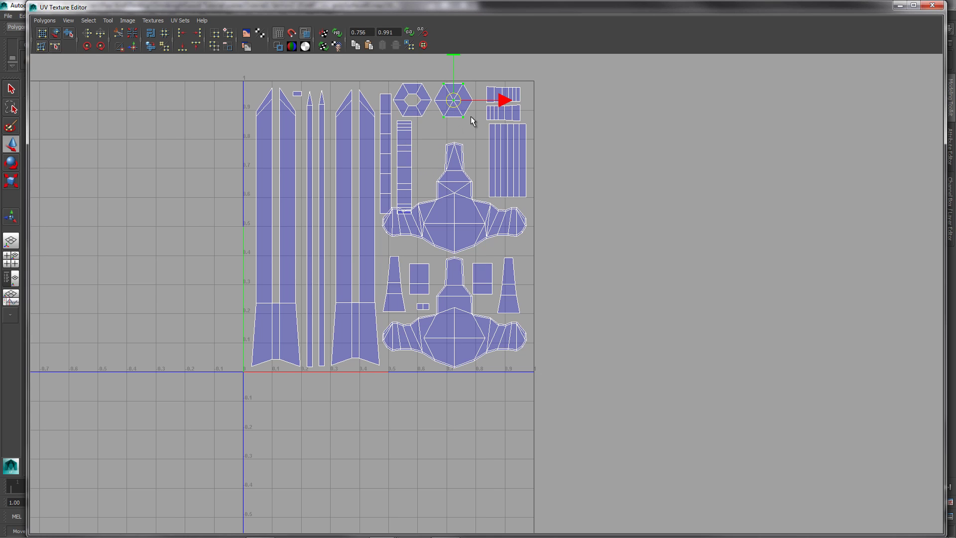
{"action": "right_click_drag", "start_coordinate": [458, 99], "coordinate": [505, 171]}
{"action": "left_click_drag", "start_coordinate": [451, 104], "coordinate": [427, 109]}
- Select the whole ring-shaped hexagon shell and shift it sideways, close to the solid hexagon
{"action": "right_click", "coordinate": [427, 110]}
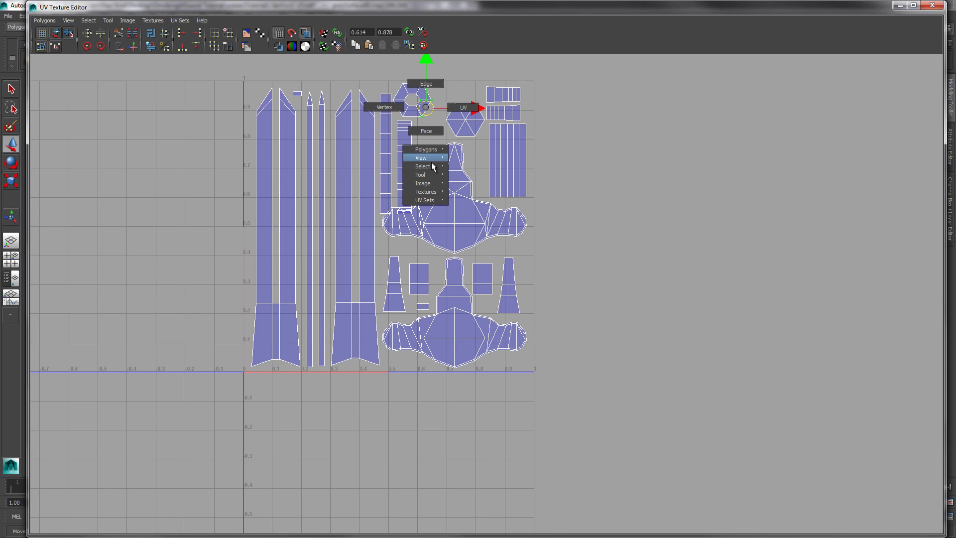
{"action": "mouse_move", "coordinate": [428, 167]}
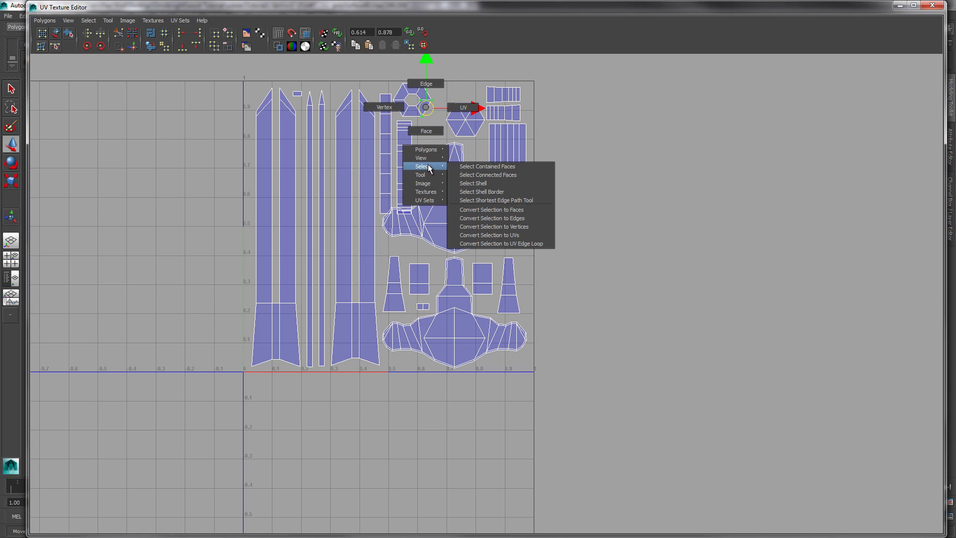
{"action": "left_click", "coordinate": [482, 185]}
{"action": "left_click_drag", "start_coordinate": [414, 100], "coordinate": [433, 101]}
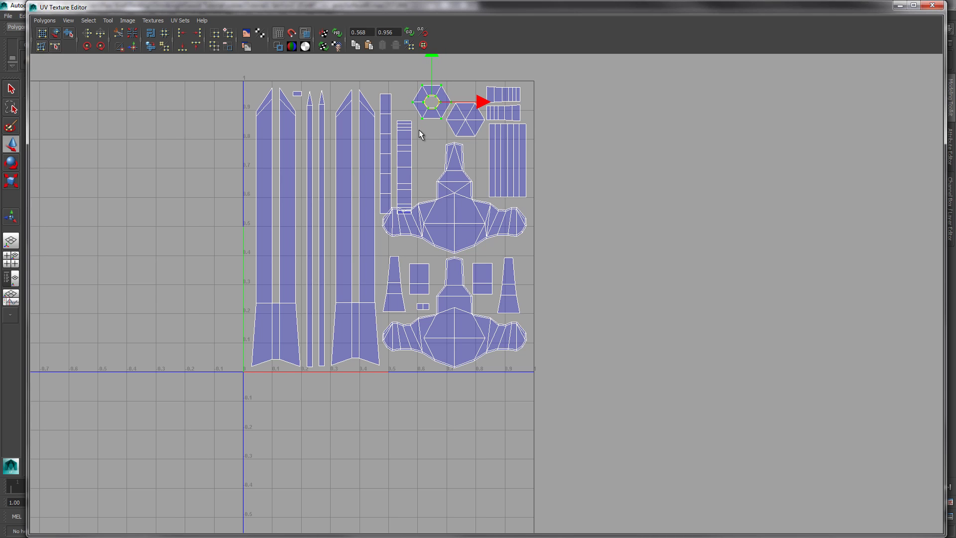
- Move the banded strip and the plain strip shells up, clear of the upper crossguard shell, and deselect them
{"action": "left_click", "coordinate": [407, 170]}
{"action": "right_click_drag", "start_coordinate": [409, 159], "coordinate": [458, 221]}
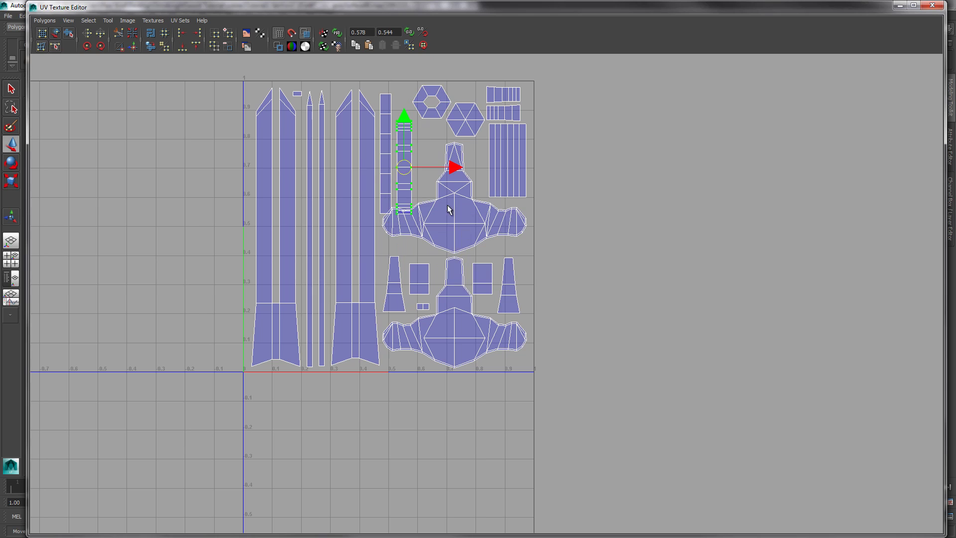
{"action": "left_click_drag", "start_coordinate": [406, 170], "coordinate": [407, 156]}
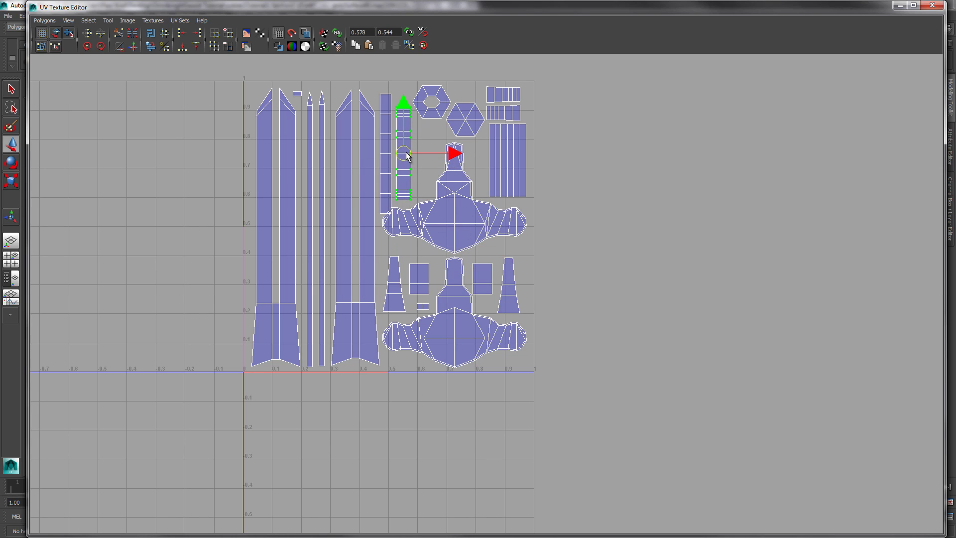
{"action": "left_click", "coordinate": [391, 95]}
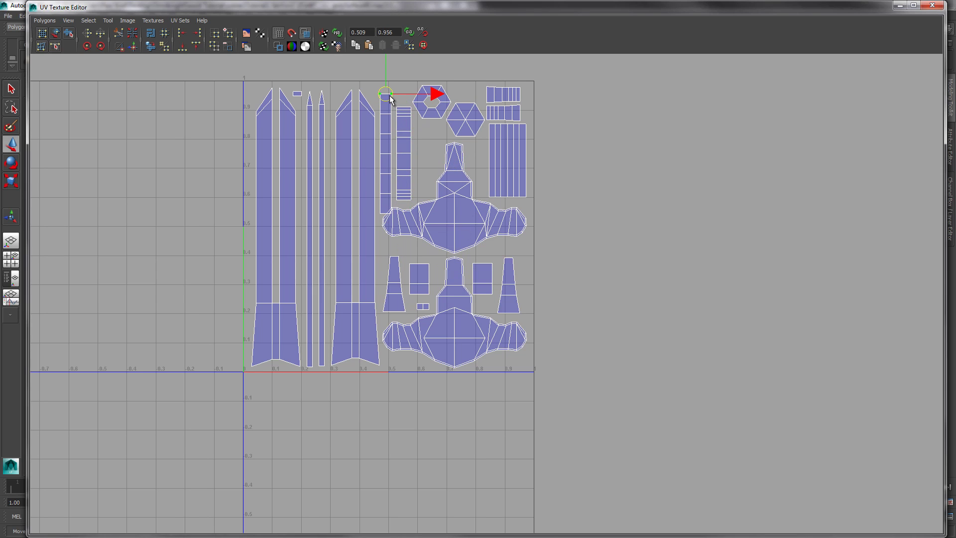
{"action": "right_click_drag", "start_coordinate": [390, 95], "coordinate": [437, 171]}
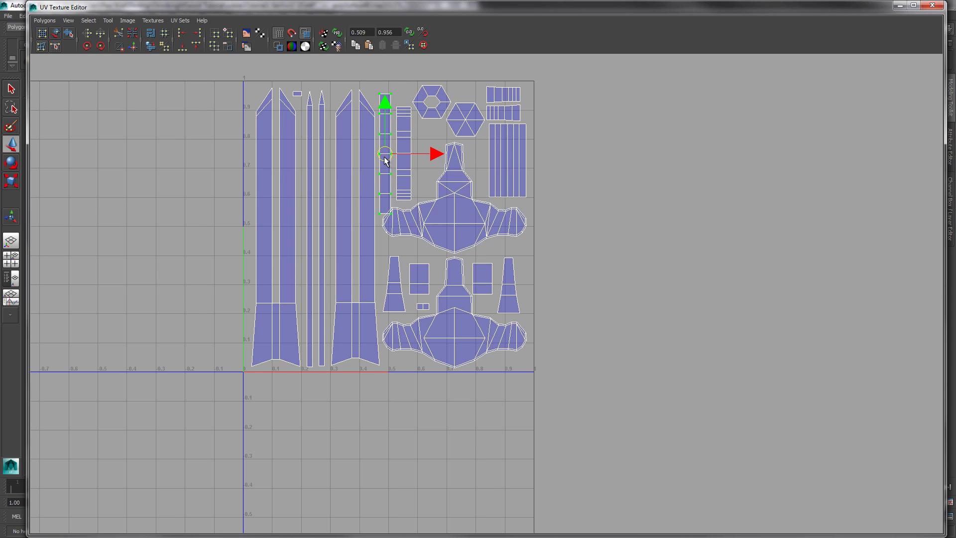
{"action": "left_click_drag", "start_coordinate": [386, 158], "coordinate": [383, 150]}
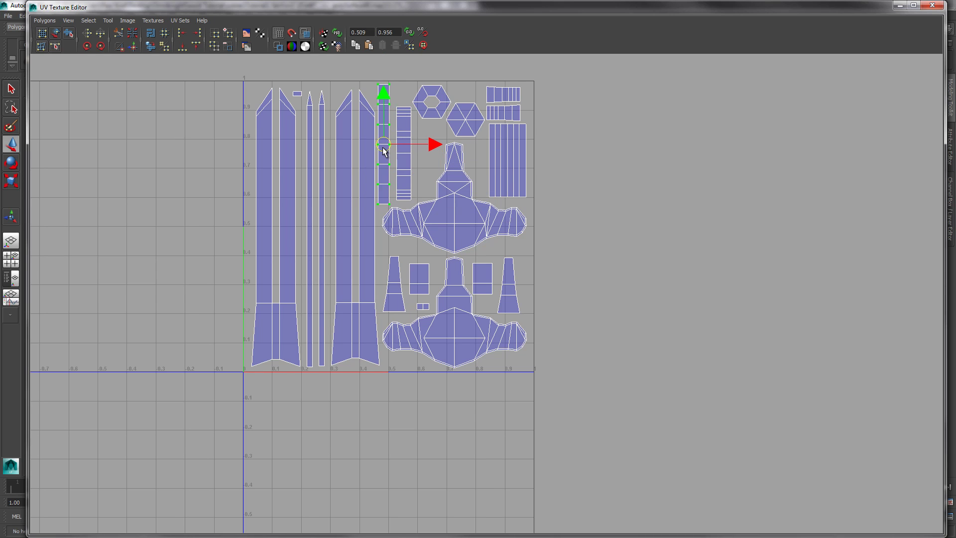
{"action": "left_click", "coordinate": [578, 213]}
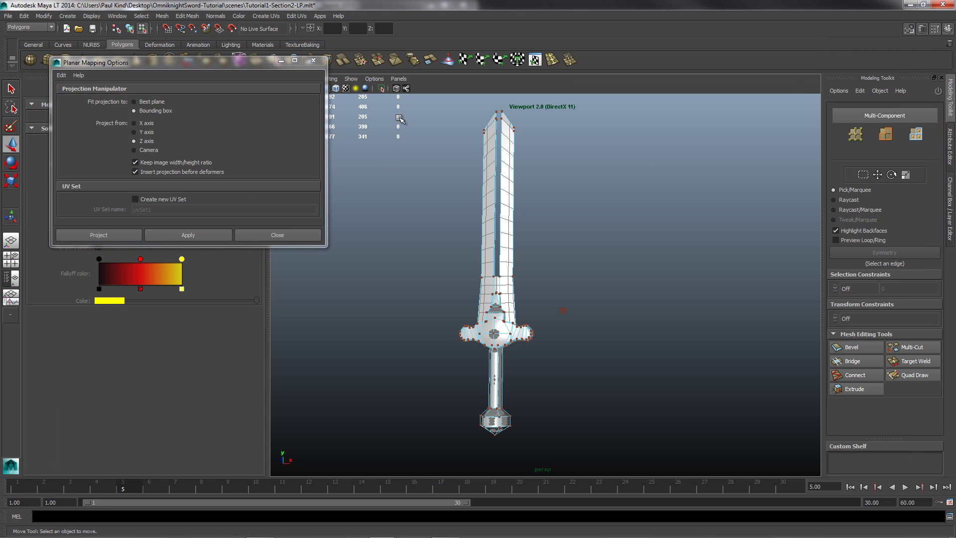
- Close the Planar Mapping options, display the HighPolySword layer, and select the high-poly sword as an object
{"action": "left_click", "coordinate": [277, 237]}
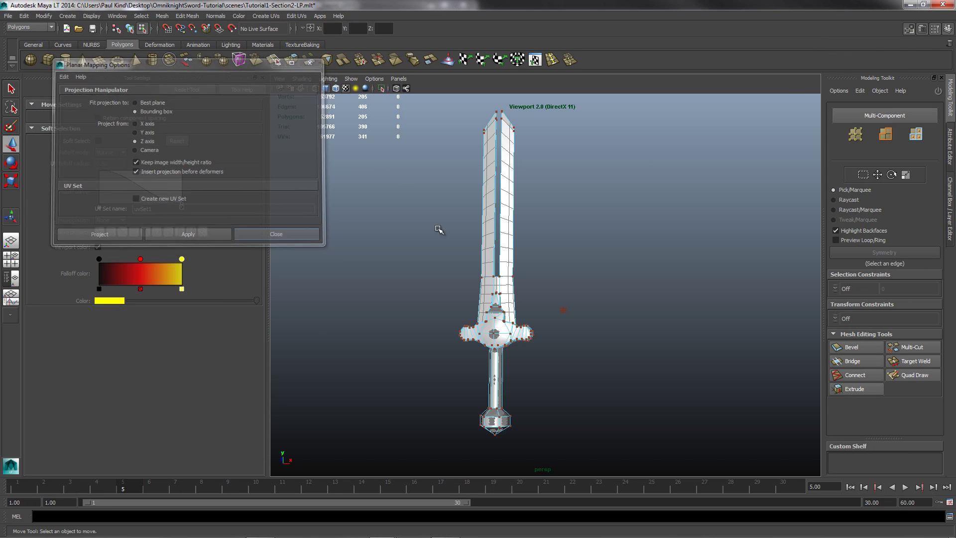
{"action": "left_click", "coordinate": [950, 194]}
{"action": "left_click", "coordinate": [808, 393]}
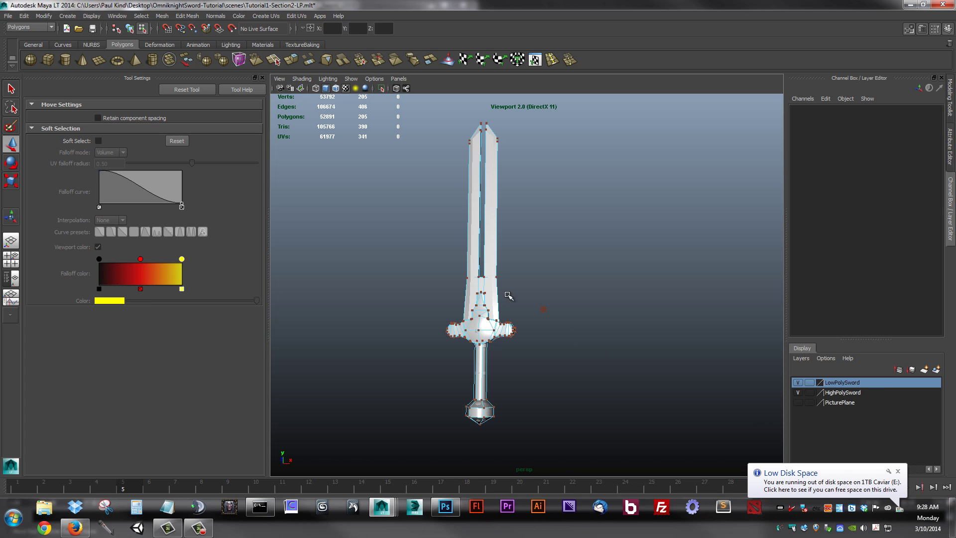
{"action": "right_click_drag", "start_coordinate": [494, 283], "coordinate": [517, 272]}
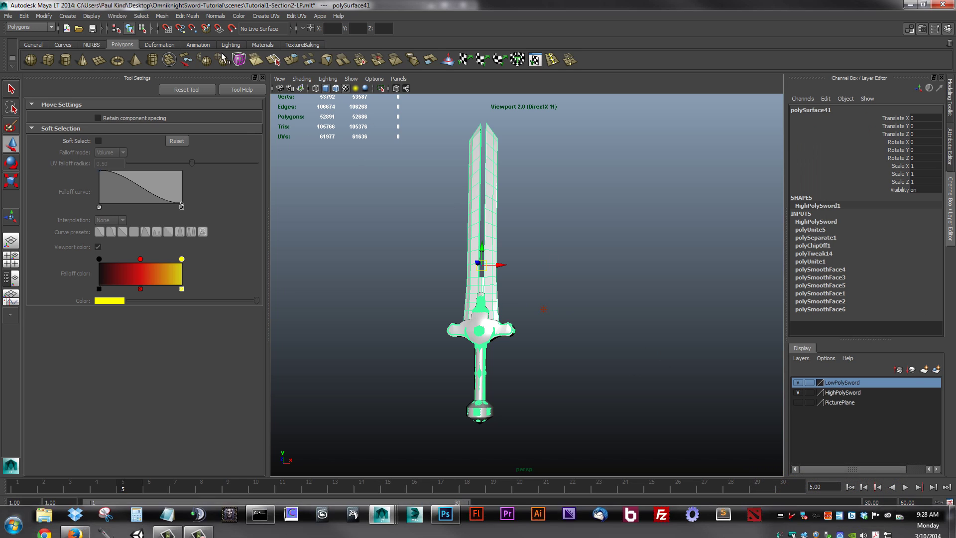
- Check the target and source surfaces in the Texture Baking Settings and bake the sword's normal map, closing the baking view when done
{"action": "left_click", "coordinate": [291, 45]}
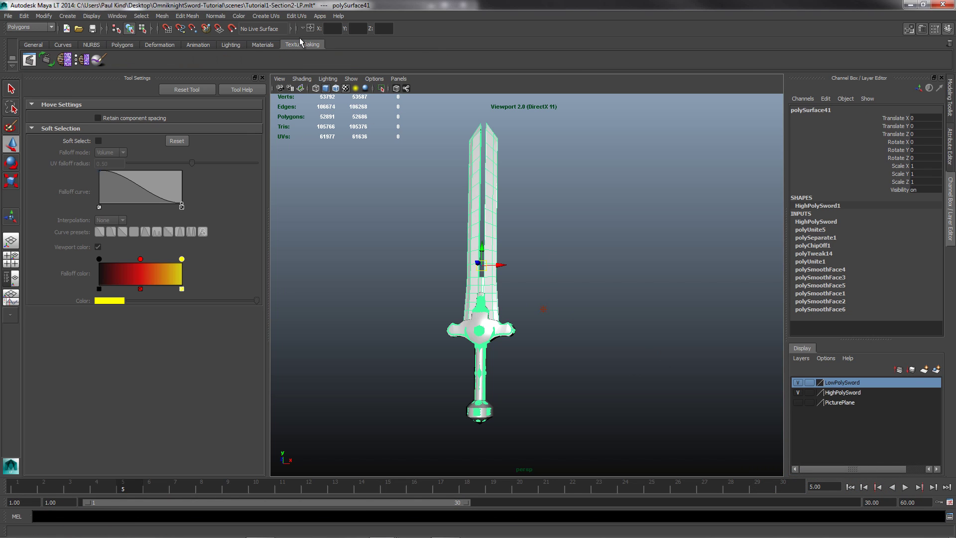
{"action": "left_click", "coordinate": [82, 60]}
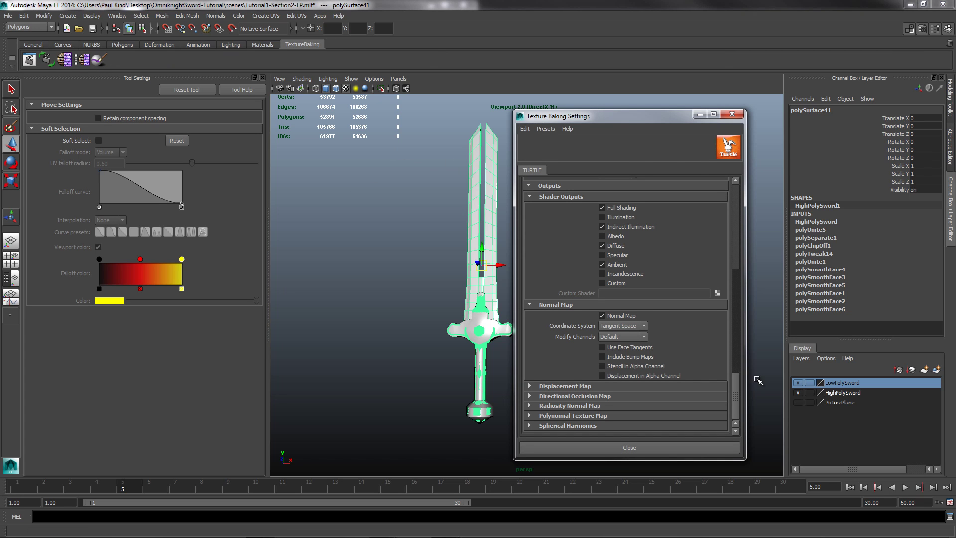
{"action": "left_click_drag", "start_coordinate": [732, 390], "coordinate": [750, 197]}
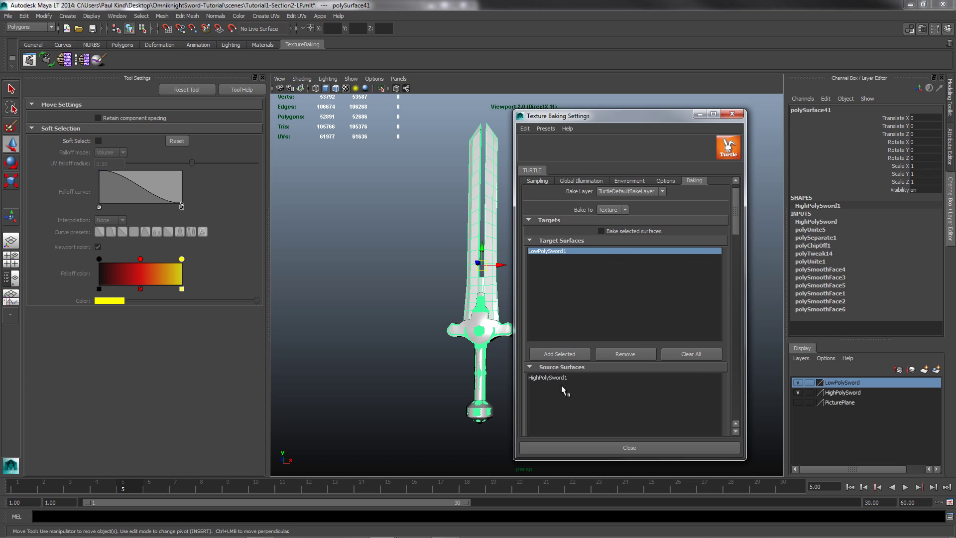
{"action": "left_click", "coordinate": [732, 113]}
{"action": "left_click", "coordinate": [64, 61]}
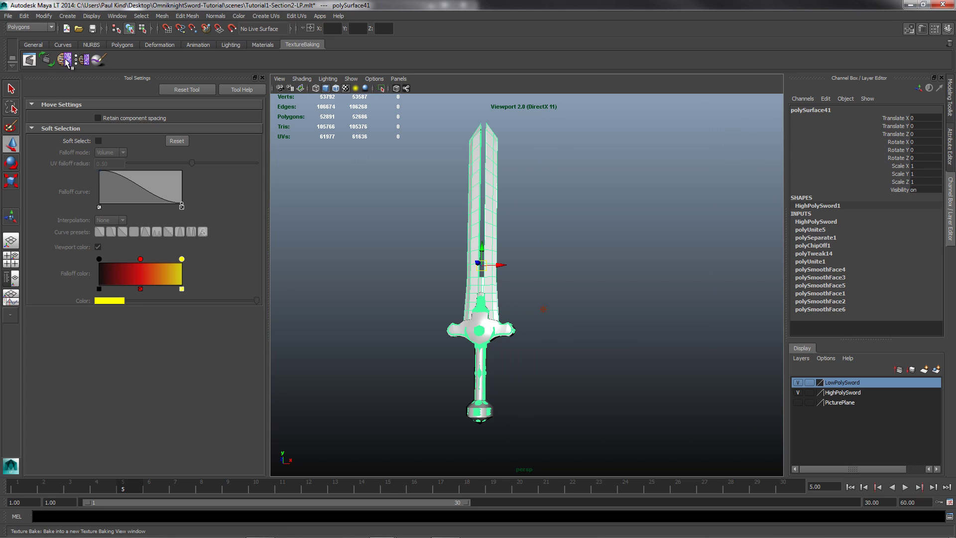
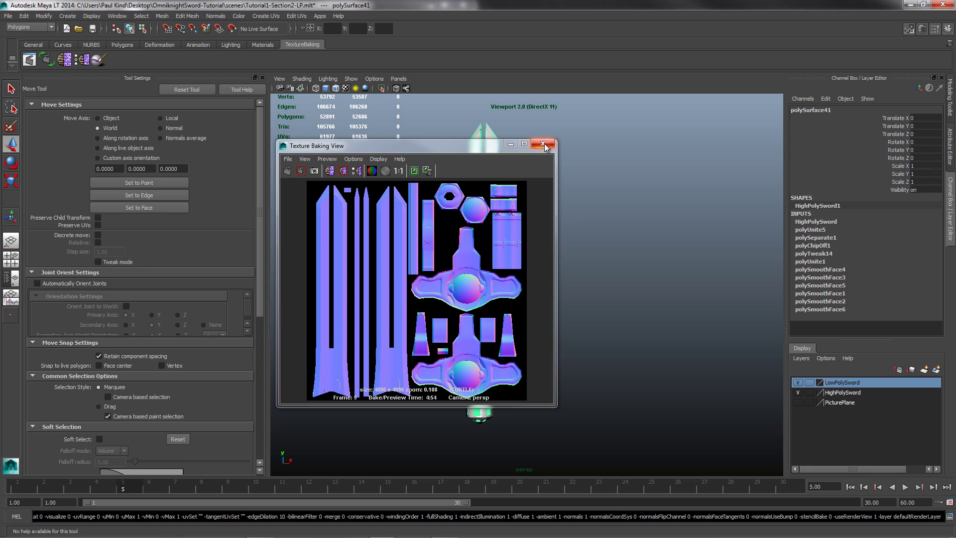
{"action": "left_click", "coordinate": [543, 145]}
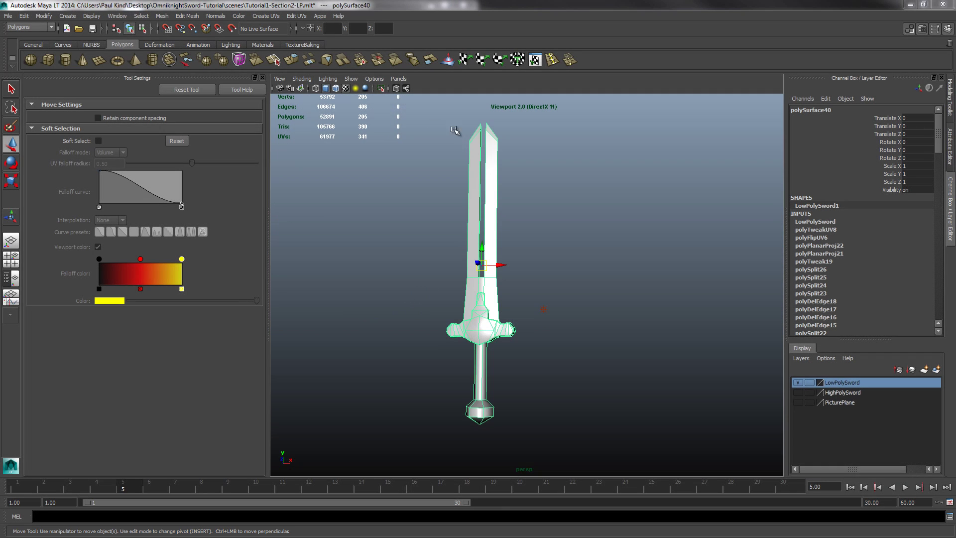
- Assign the existing dx11Shader5 material to the selected low-poly sword through the Hypershade, and deselect the sword
{"action": "left_click", "coordinate": [269, 45]}
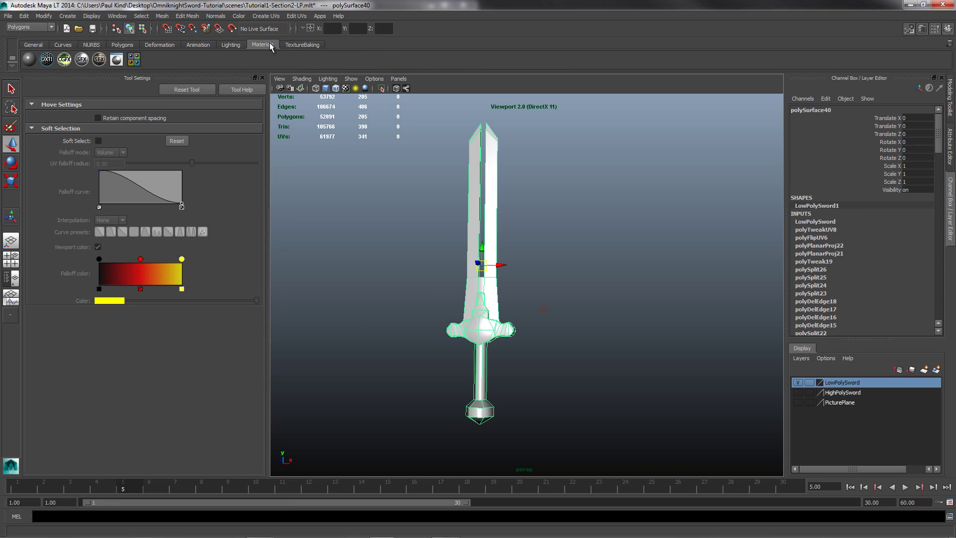
{"action": "left_click", "coordinate": [133, 59]}
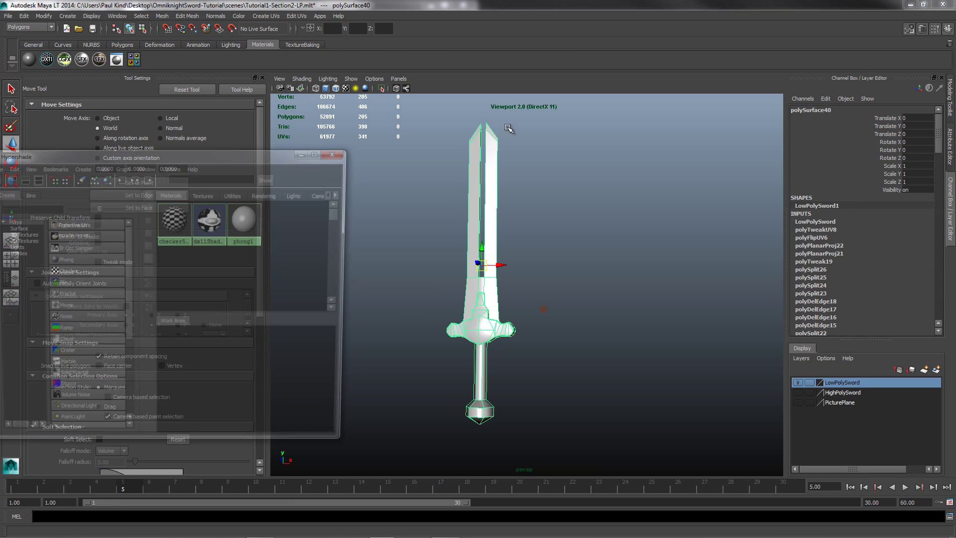
{"action": "left_click_drag", "start_coordinate": [202, 154], "coordinate": [810, 87]}
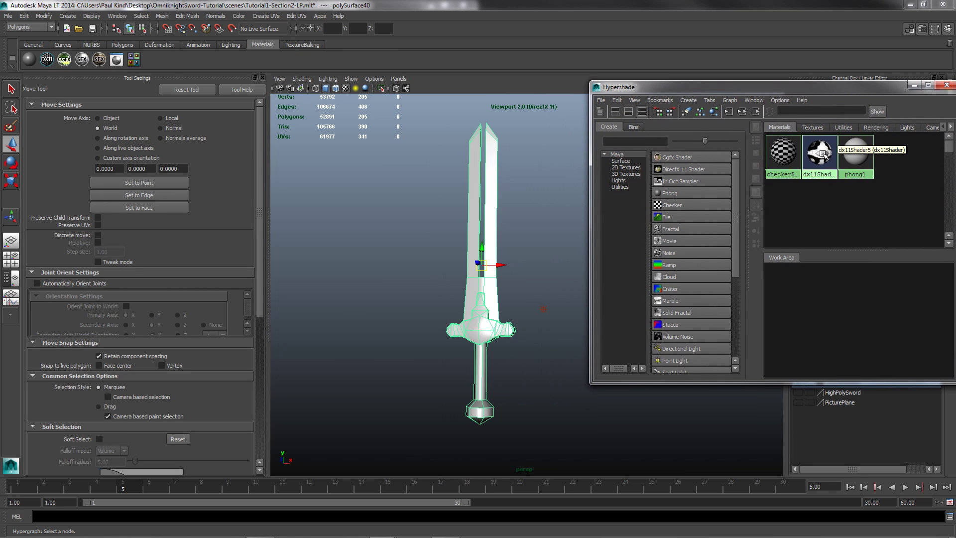
{"action": "right_click", "coordinate": [823, 154]}
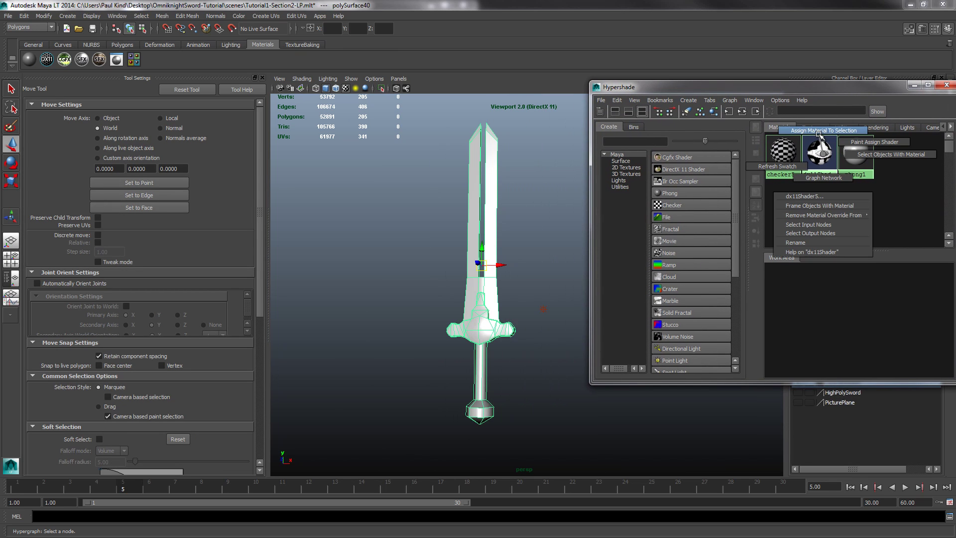
{"action": "left_click", "coordinate": [822, 130]}
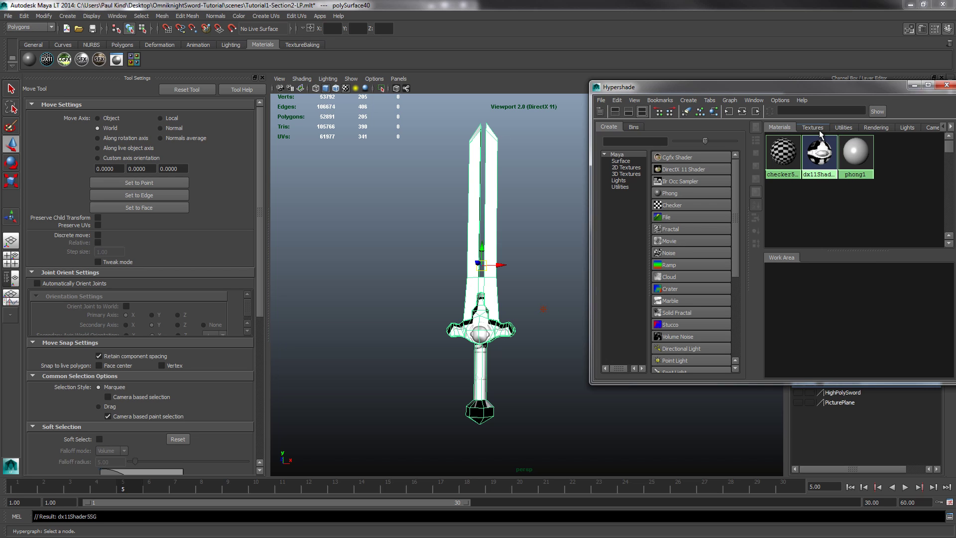
{"action": "left_click", "coordinate": [536, 284]}
- Check the sword's hilt up close, select the dx11Shader5 material for editing, and close the Hypershade
{"action": "mouse_move", "coordinate": [486, 339]}
{"action": "left_mouse_down", "text": "alt"}
{"action": "mouse_move", "coordinate": [463, 326]}
{"action": "mouse_move", "coordinate": [434, 332]}
{"action": "mouse_move", "coordinate": [462, 356]}
{"action": "mouse_move", "coordinate": [503, 325]}
{"action": "mouse_move", "coordinate": [488, 328]}
{"action": "left_mouse_up", "text": "alt"}
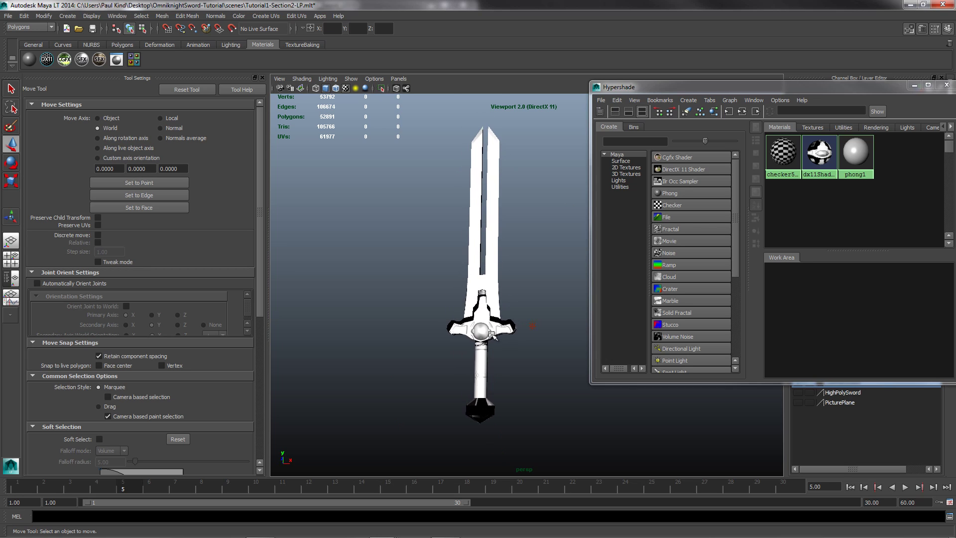
{"action": "scroll", "coordinate": [412, 338], "scroll_direction": "up", "scroll_amount": 5}
{"action": "left_click_drag", "start_coordinate": [428, 313], "coordinate": [461, 248], "text": "alt"}
{"action": "left_click_drag", "start_coordinate": [459, 271], "coordinate": [466, 273], "text": "alt"}
{"action": "left_click", "coordinate": [819, 159]}
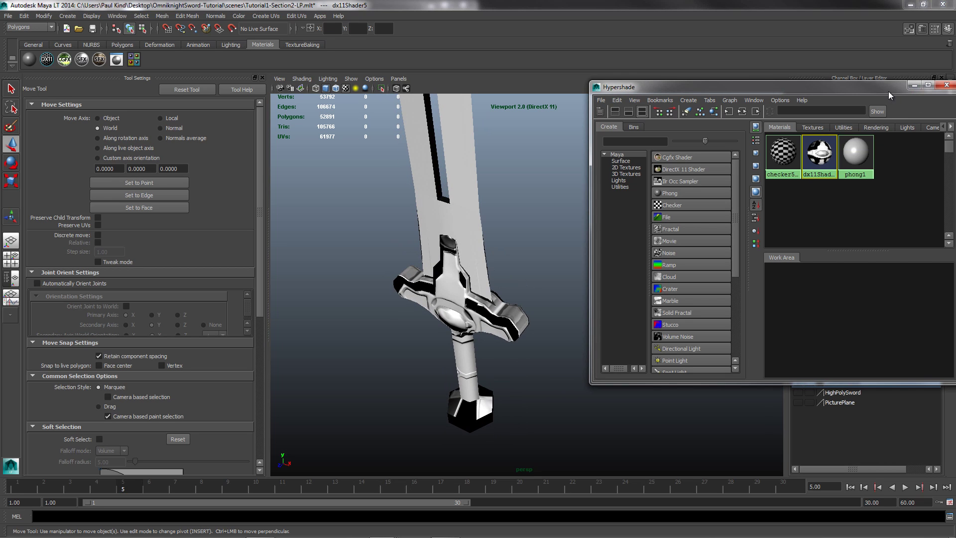
{"action": "left_click_drag", "start_coordinate": [888, 92], "coordinate": [562, 96]}
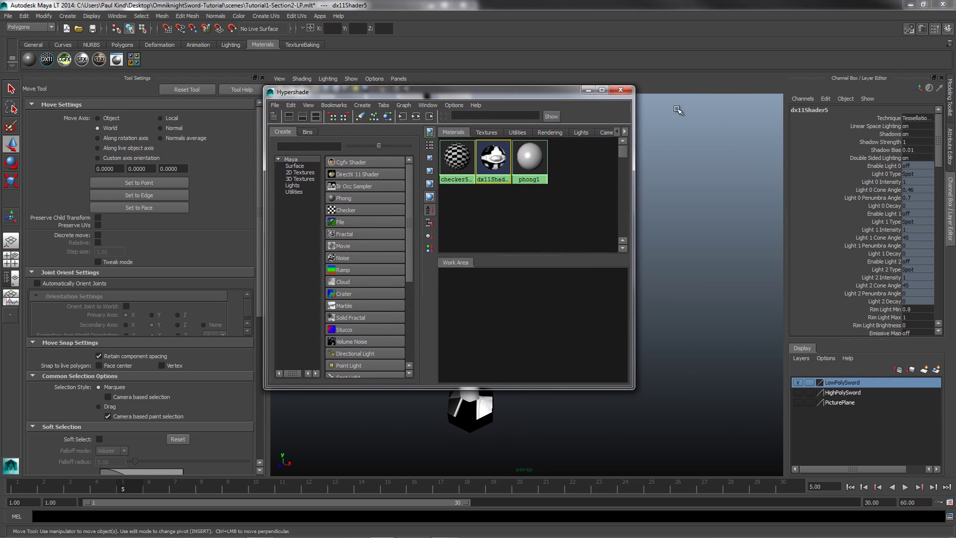
{"action": "left_click", "coordinate": [628, 92]}
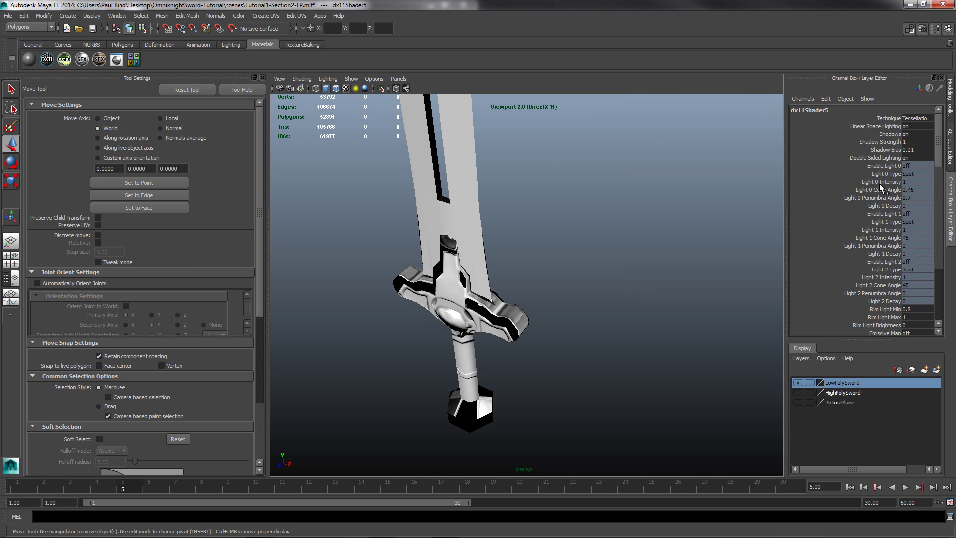
- Reload the baked_tpNormals_LowPolySword1.tga image used by the shader's Normal Map
{"action": "left_click", "coordinate": [950, 141]}
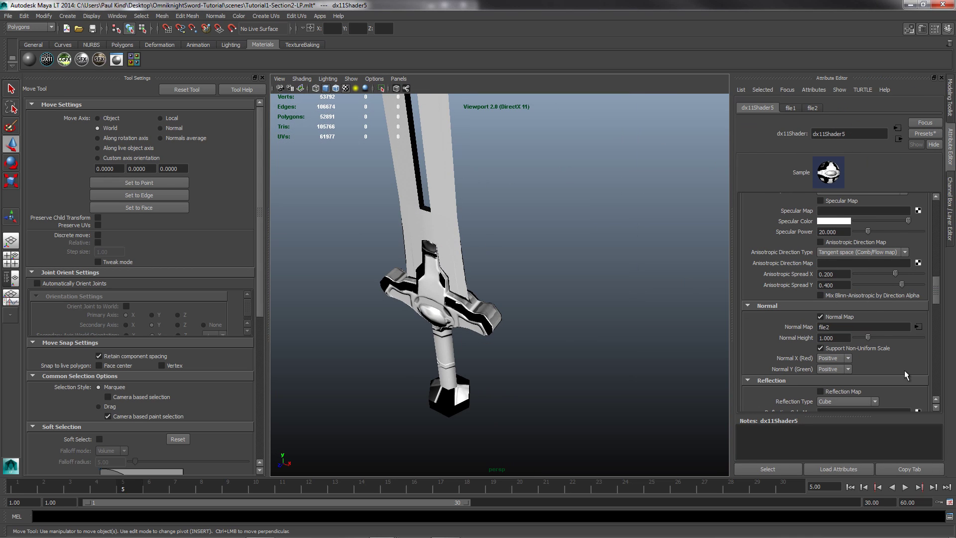
{"action": "left_click", "coordinate": [919, 326]}
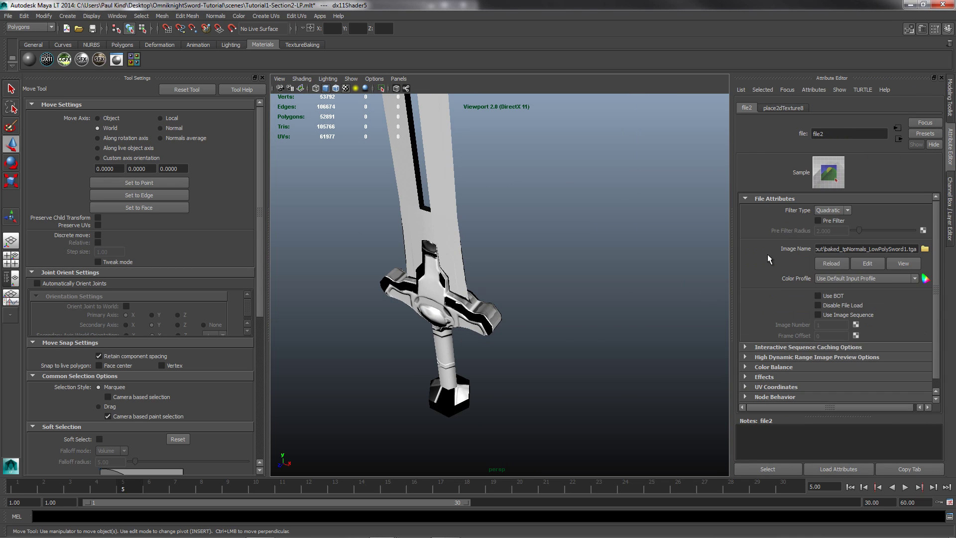
{"action": "left_click", "coordinate": [835, 262]}
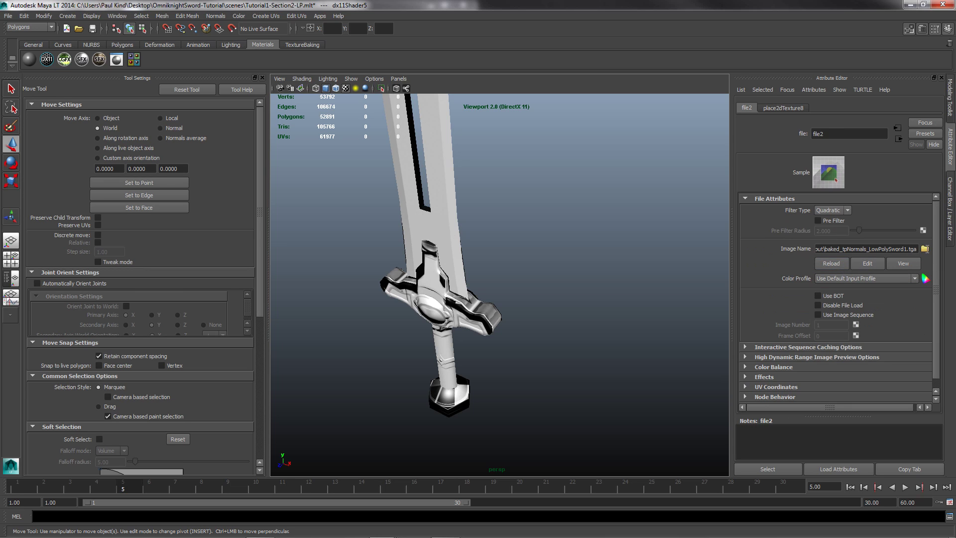
- Return to the dx11Shader5 attributes and reload the baked_beauty_LowPolySword1.tga image used by its Diffuse Map
{"action": "left_click", "coordinate": [897, 135]}
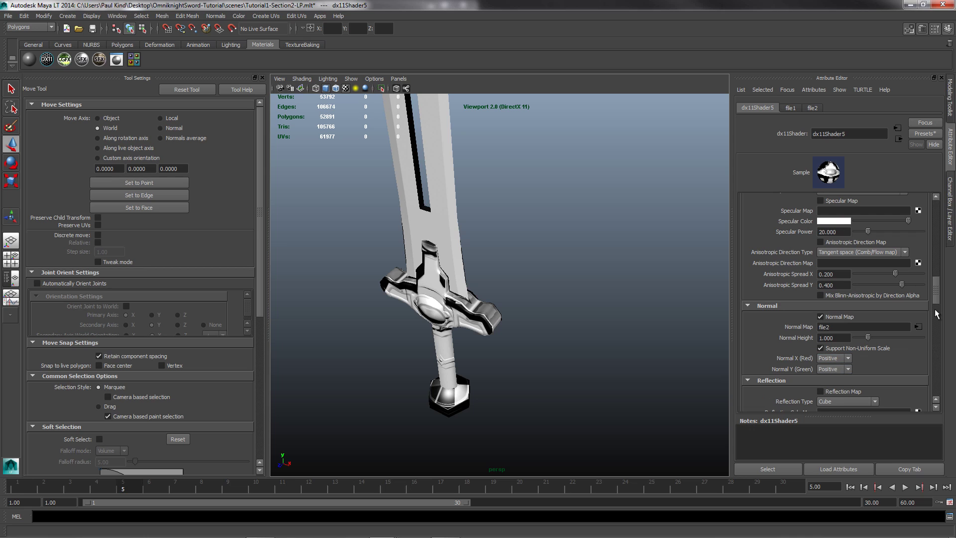
{"action": "left_click_drag", "start_coordinate": [936, 296], "coordinate": [937, 241]}
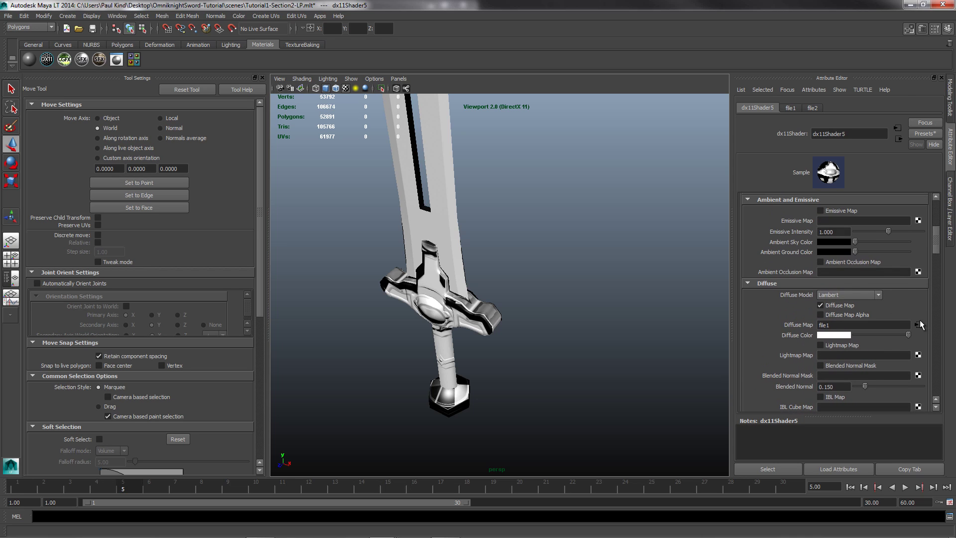
{"action": "left_click", "coordinate": [918, 325]}
{"action": "left_click", "coordinate": [838, 263]}
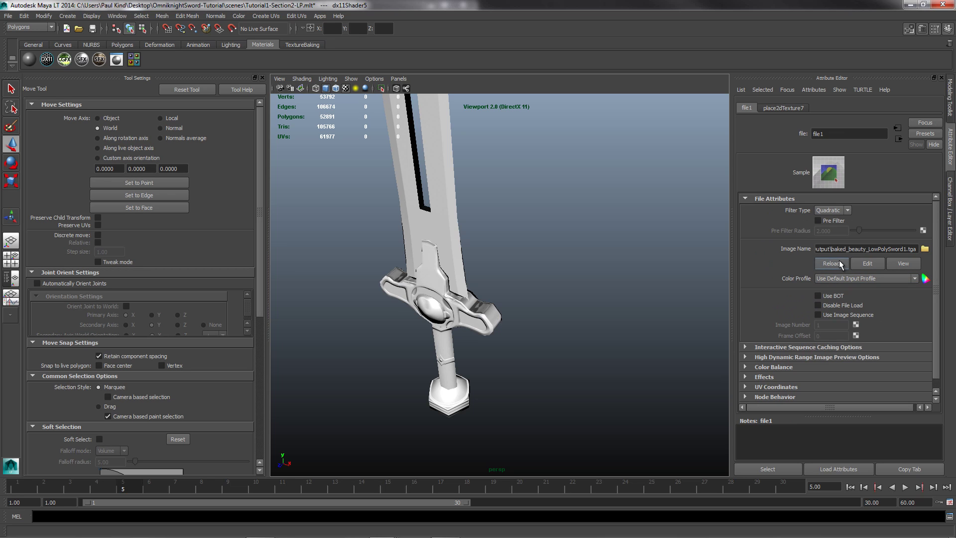
- Examine the baked maps on the low-poly sword's blade, crossguard, grip and pommel from several angles and distances
{"action": "left_click_drag", "start_coordinate": [440, 307], "coordinate": [486, 270], "text": "alt"}
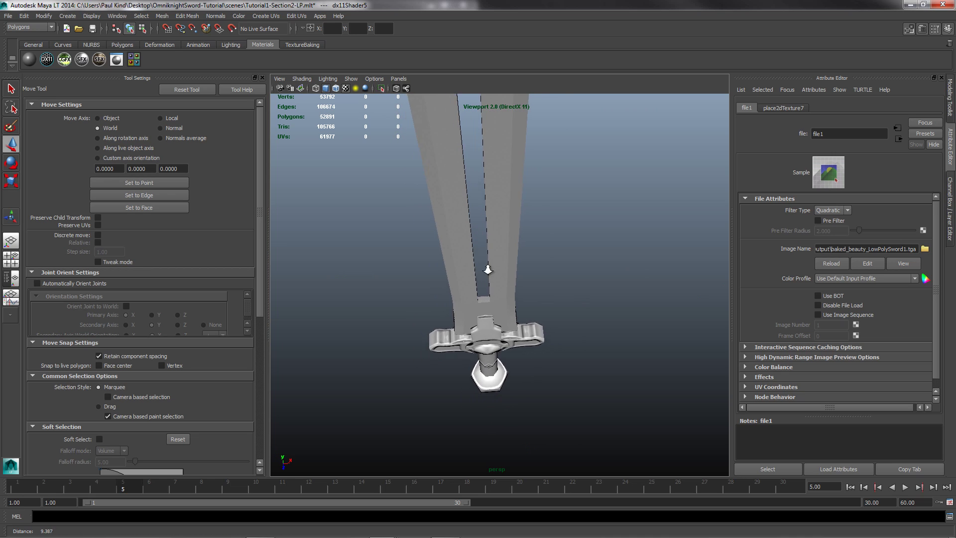
{"action": "right_click_drag", "start_coordinate": [486, 271], "coordinate": [489, 221], "text": "alt"}
{"action": "left_click_drag", "start_coordinate": [489, 222], "coordinate": [431, 229], "text": "alt"}
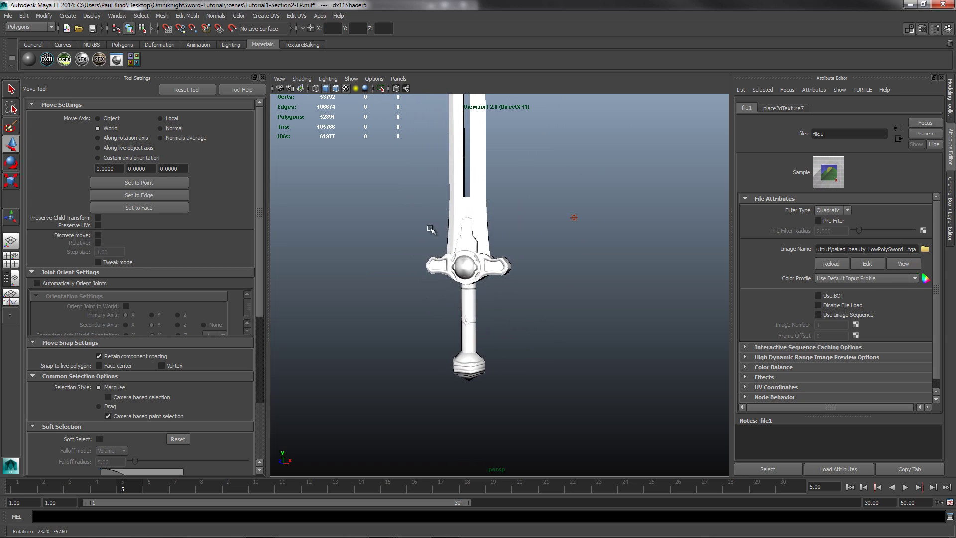
{"action": "middle_click_drag", "start_coordinate": [448, 229], "coordinate": [493, 227], "text": "alt"}
{"action": "scroll", "coordinate": [493, 226], "scroll_direction": "down", "scroll_amount": 5}
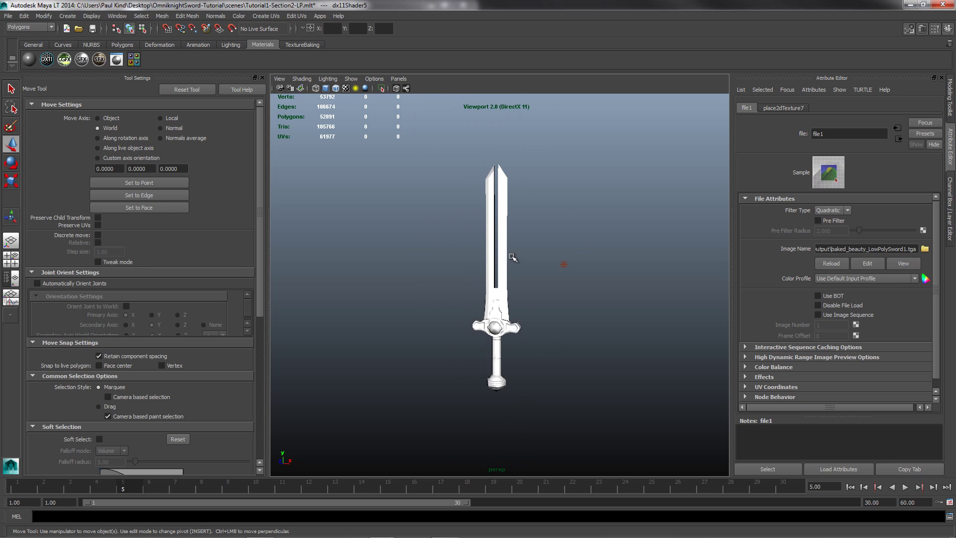
{"action": "middle_click_drag", "start_coordinate": [503, 303], "coordinate": [514, 285], "text": "alt"}
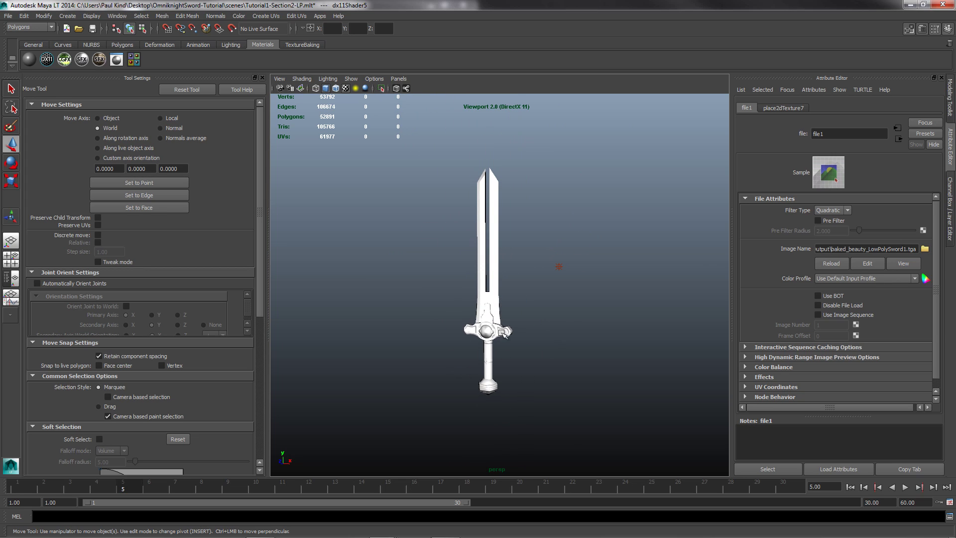
{"action": "left_click_drag", "start_coordinate": [485, 330], "coordinate": [537, 336], "text": "alt"}
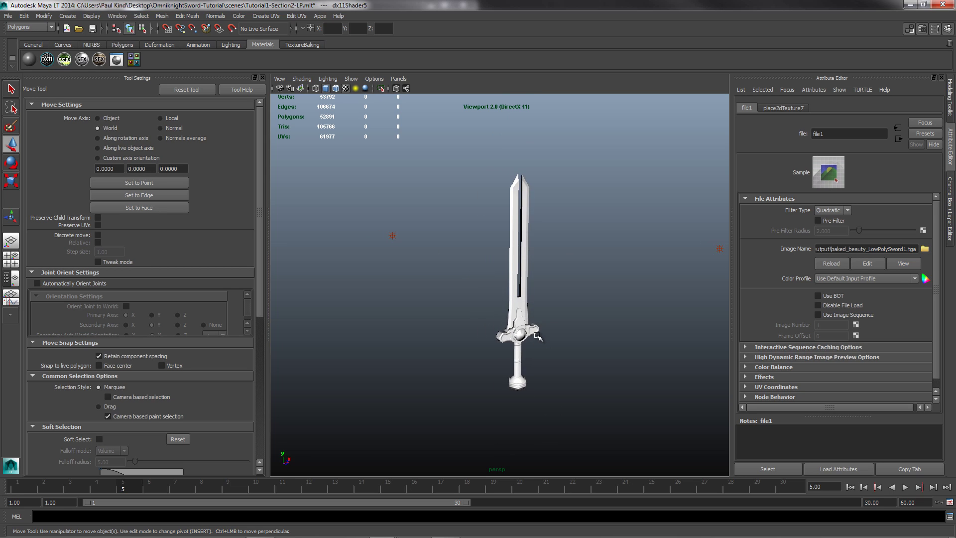
{"action": "scroll", "coordinate": [539, 337], "scroll_direction": "up", "scroll_amount": 3}
{"action": "scroll", "coordinate": [538, 336], "scroll_direction": "down", "scroll_amount": 3}
{"action": "left_click_drag", "start_coordinate": [567, 297], "coordinate": [495, 348], "text": "alt"}
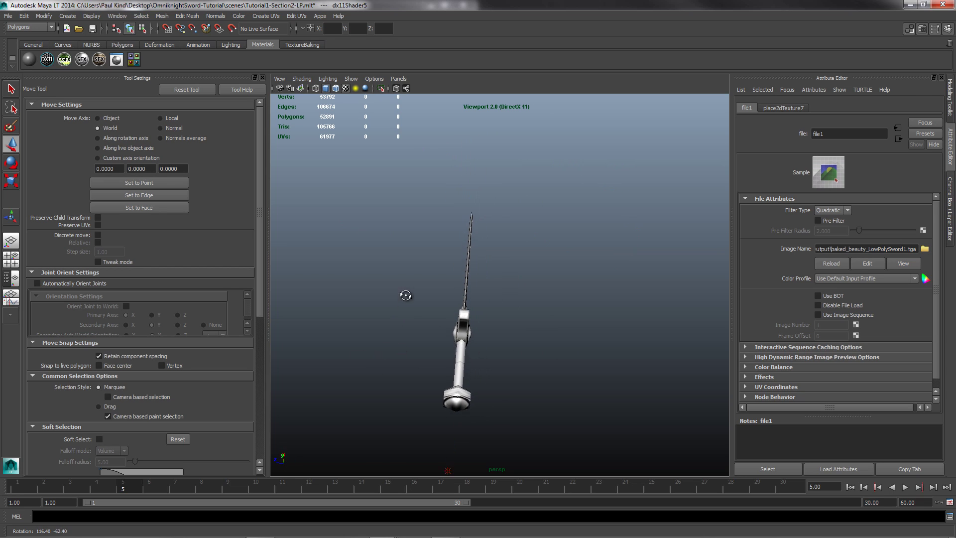
{"action": "left_click_drag", "start_coordinate": [532, 274], "coordinate": [497, 376], "text": "alt"}
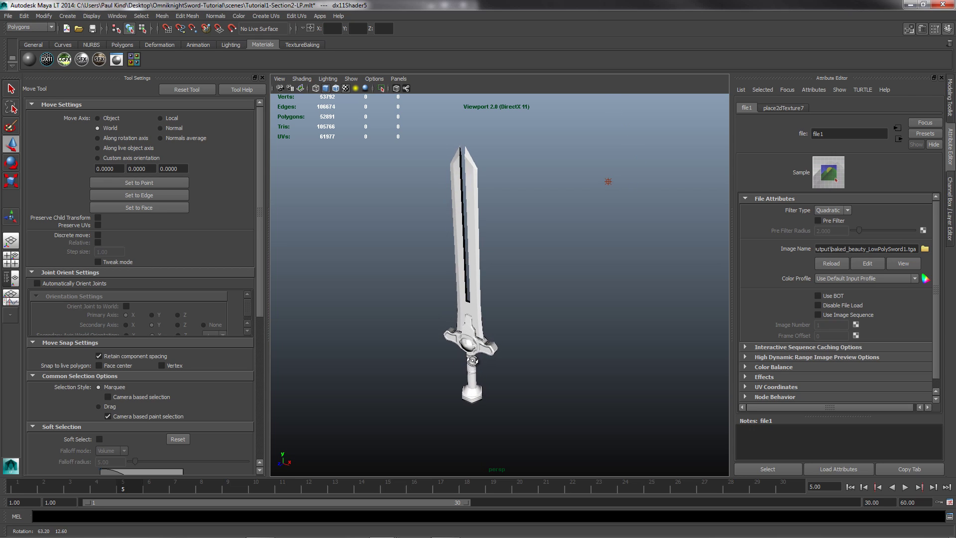
{"action": "left_click_drag", "start_coordinate": [472, 360], "coordinate": [486, 302], "text": "alt"}
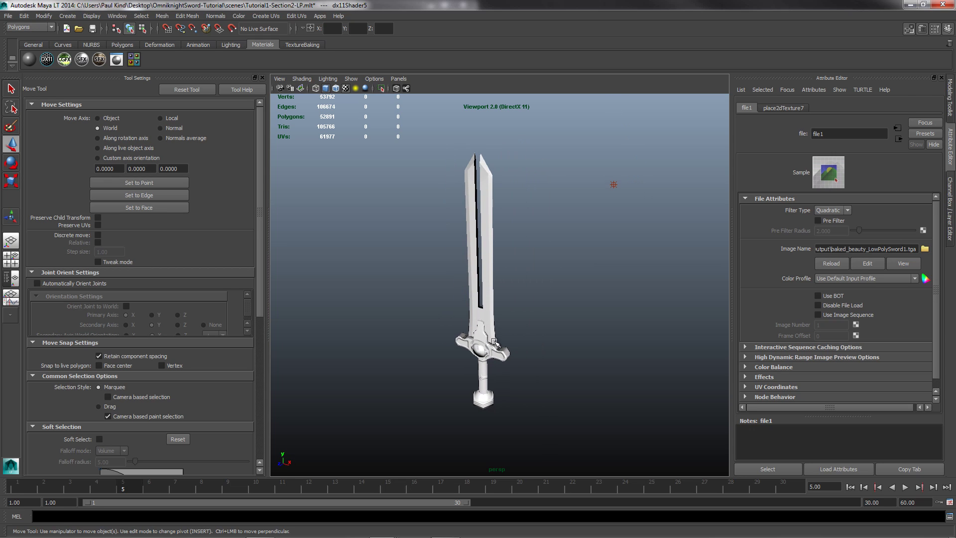
{"action": "left_click_drag", "start_coordinate": [494, 342], "coordinate": [494, 337], "text": "alt"}
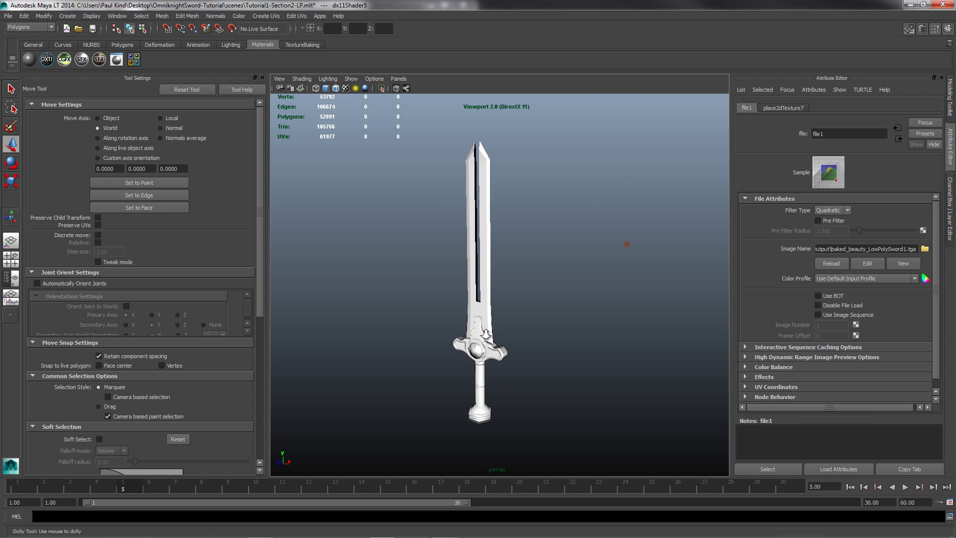
{"action": "right_click_drag", "start_coordinate": [486, 335], "coordinate": [496, 367], "text": "alt"}
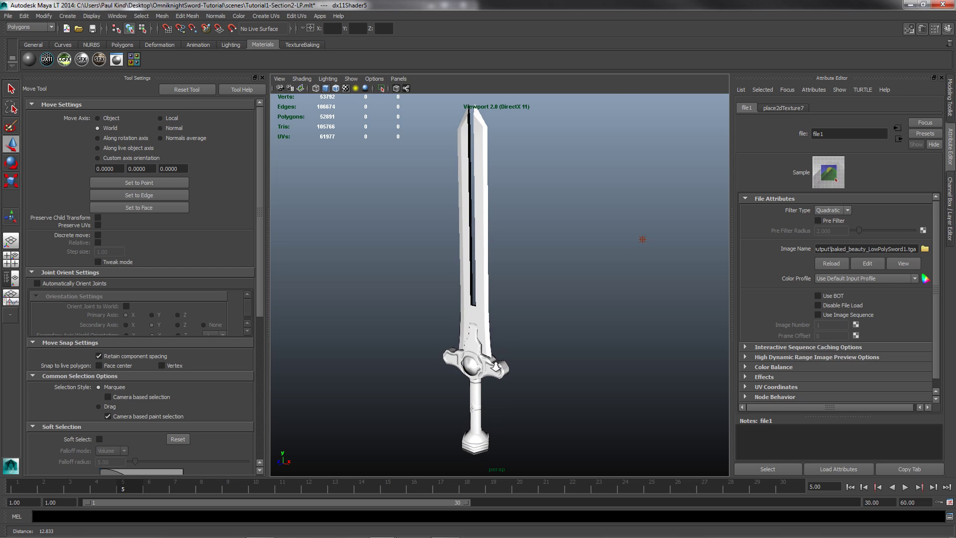
{"action": "left_click_drag", "start_coordinate": [498, 334], "coordinate": [586, 312], "text": "alt"}
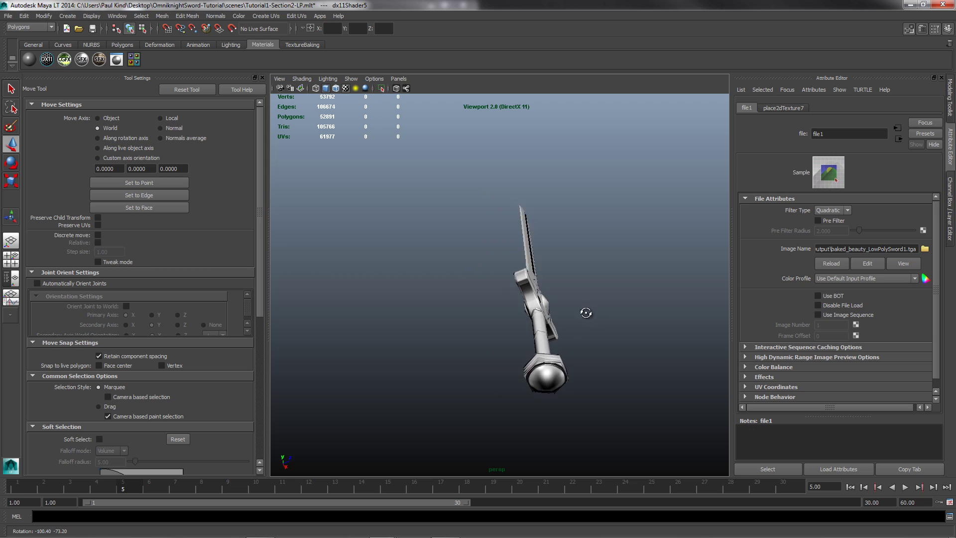